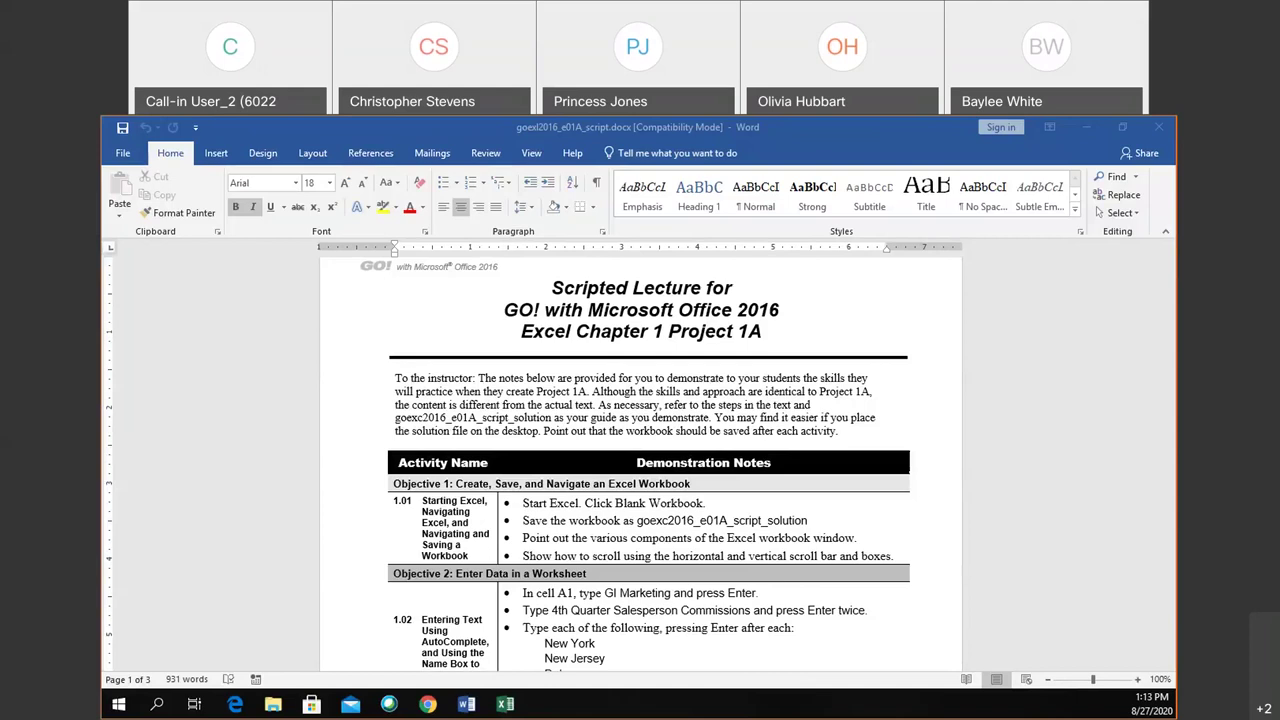
# Look over the Project 1A lecture script down to the notes on entering text in a worksheet
pyautogui.scroll(-1, 952, 443)
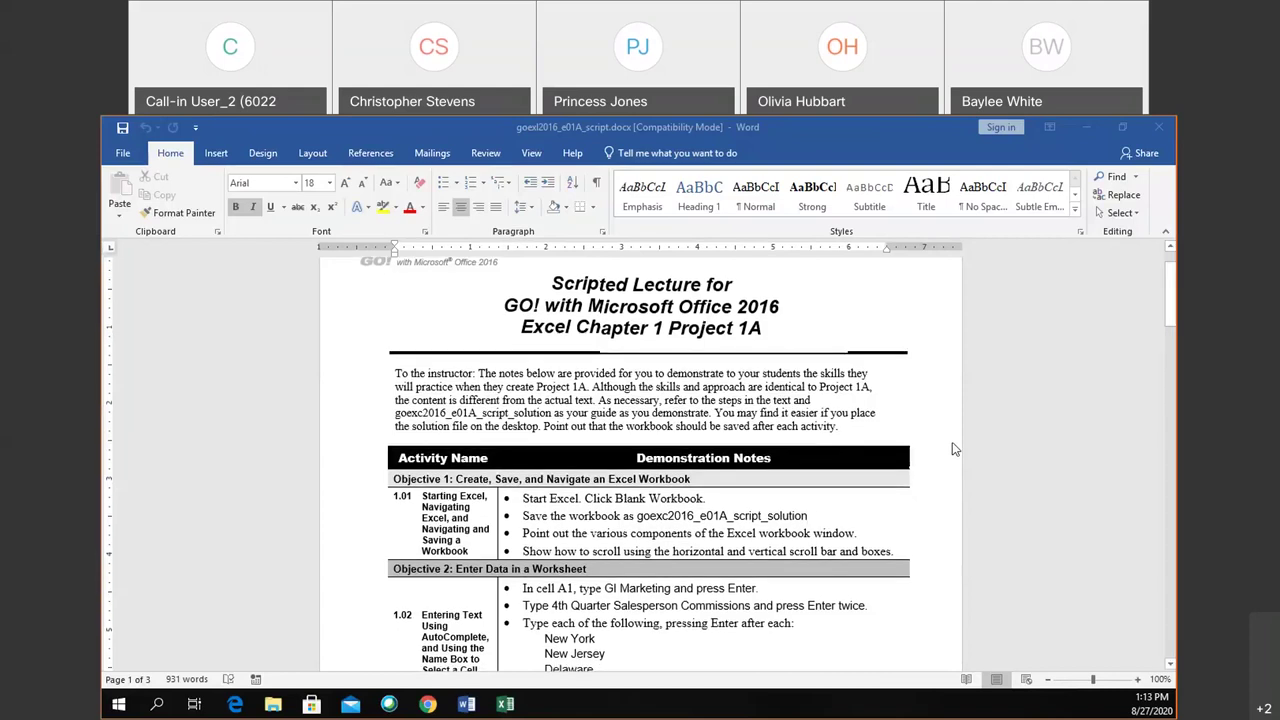
pyautogui.scroll(-2, 952, 444)
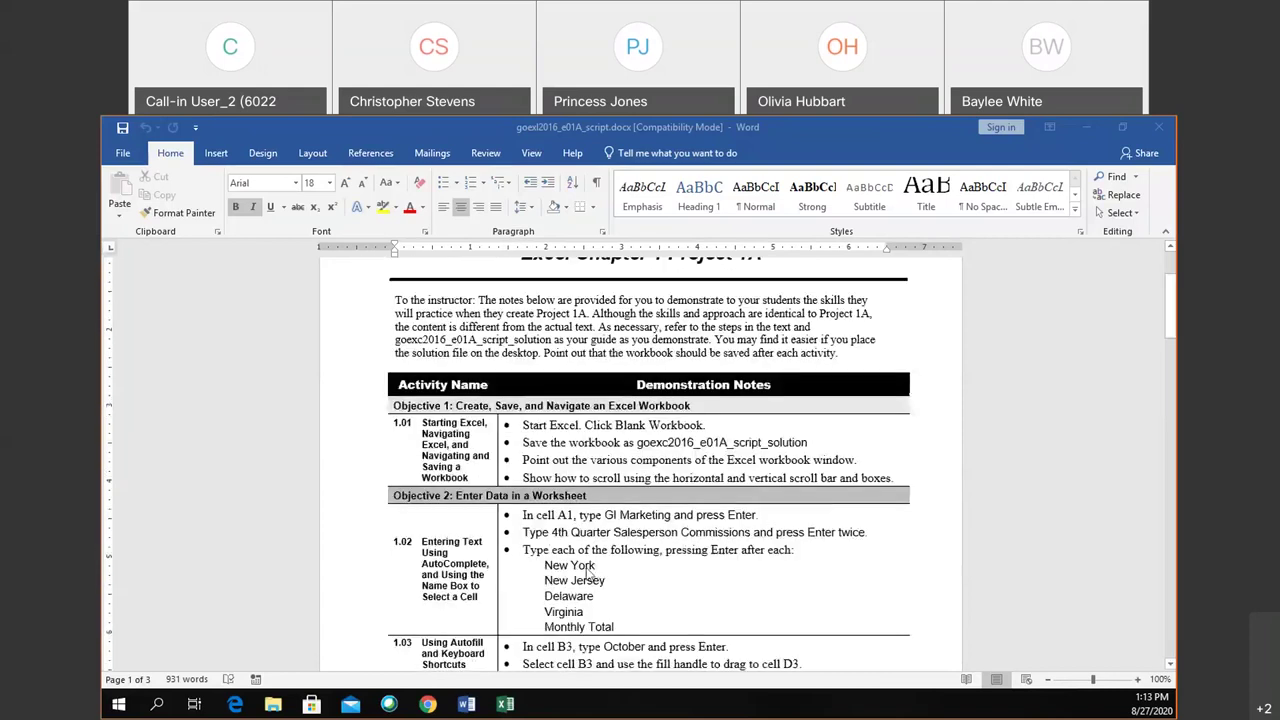
# Switch to Chrome and look through the CIS114DE 19448 course modules down to the Module 1 items
pyautogui.click(428, 705)
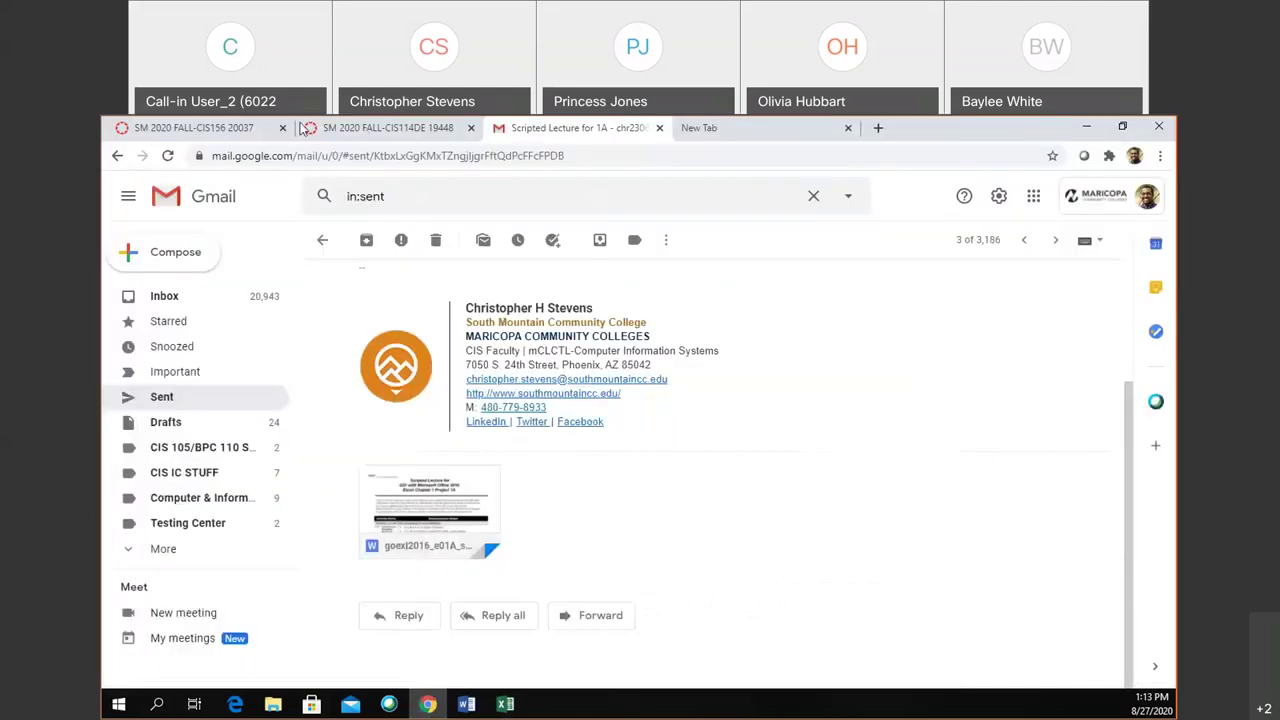
pyautogui.click(340, 128)
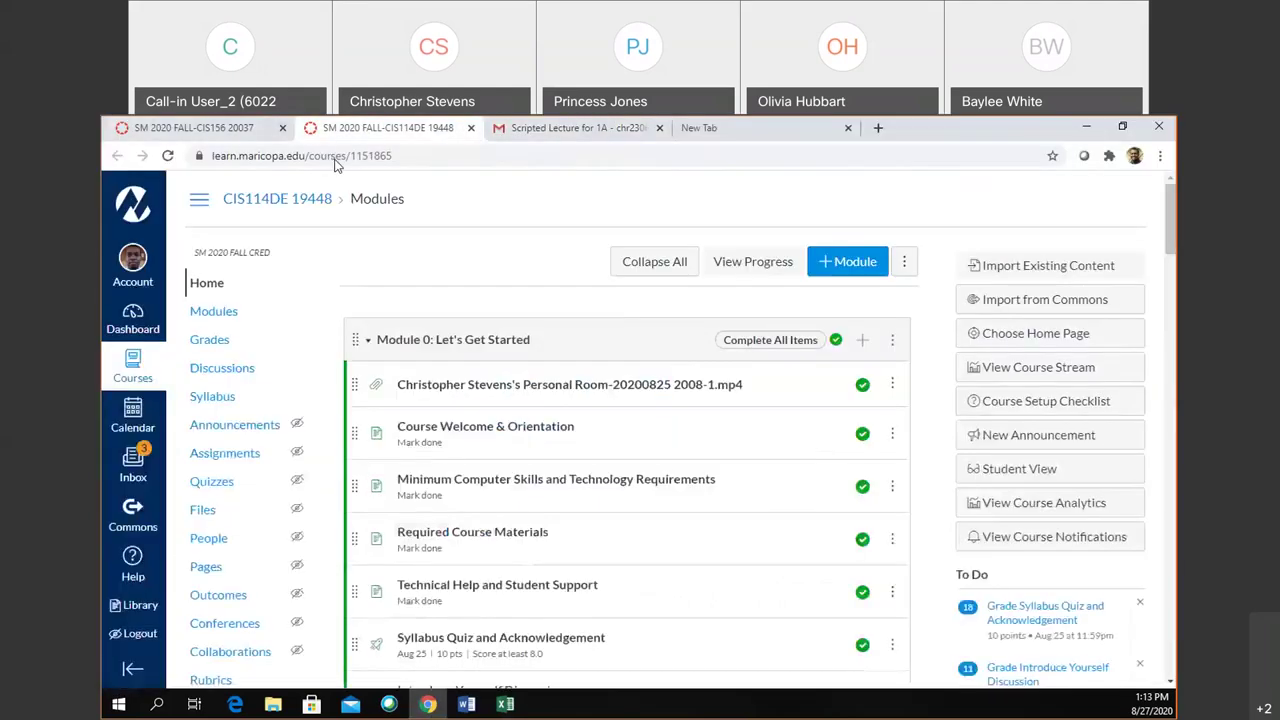
pyautogui.scroll(-3, 532, 470)
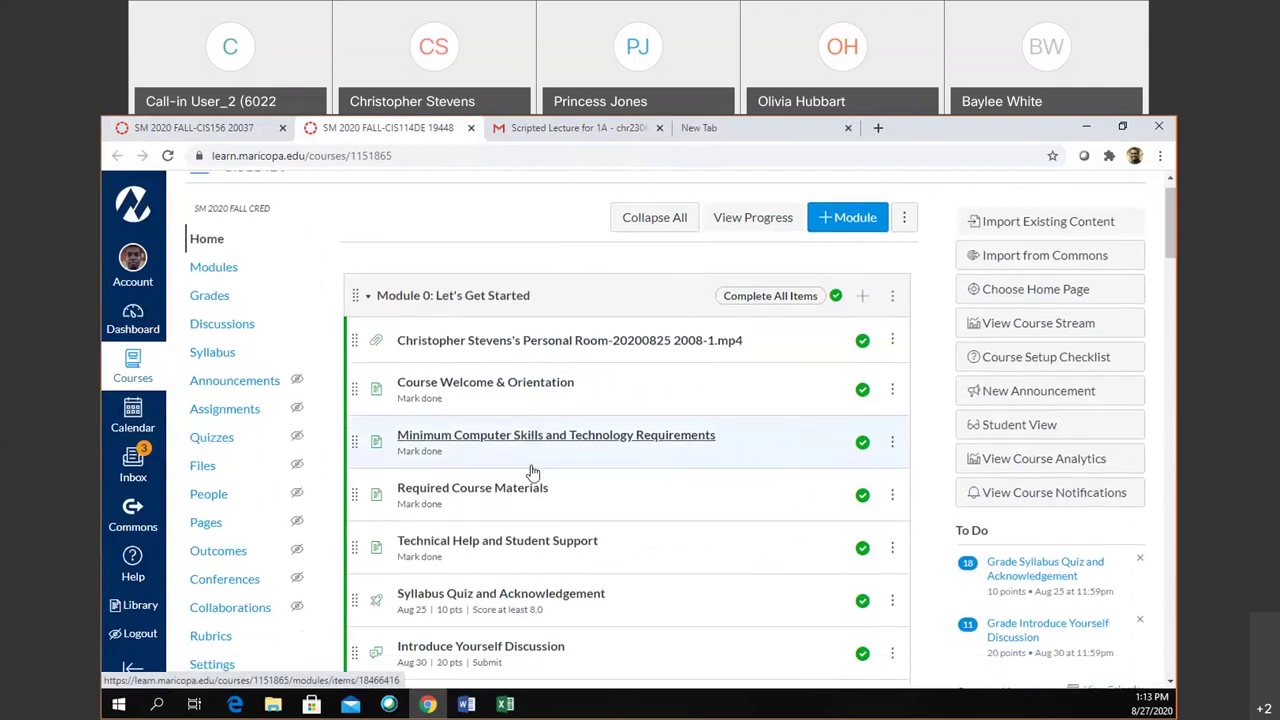
pyautogui.scroll(-3, 531, 470)
pyautogui.scroll(5, 531, 470)
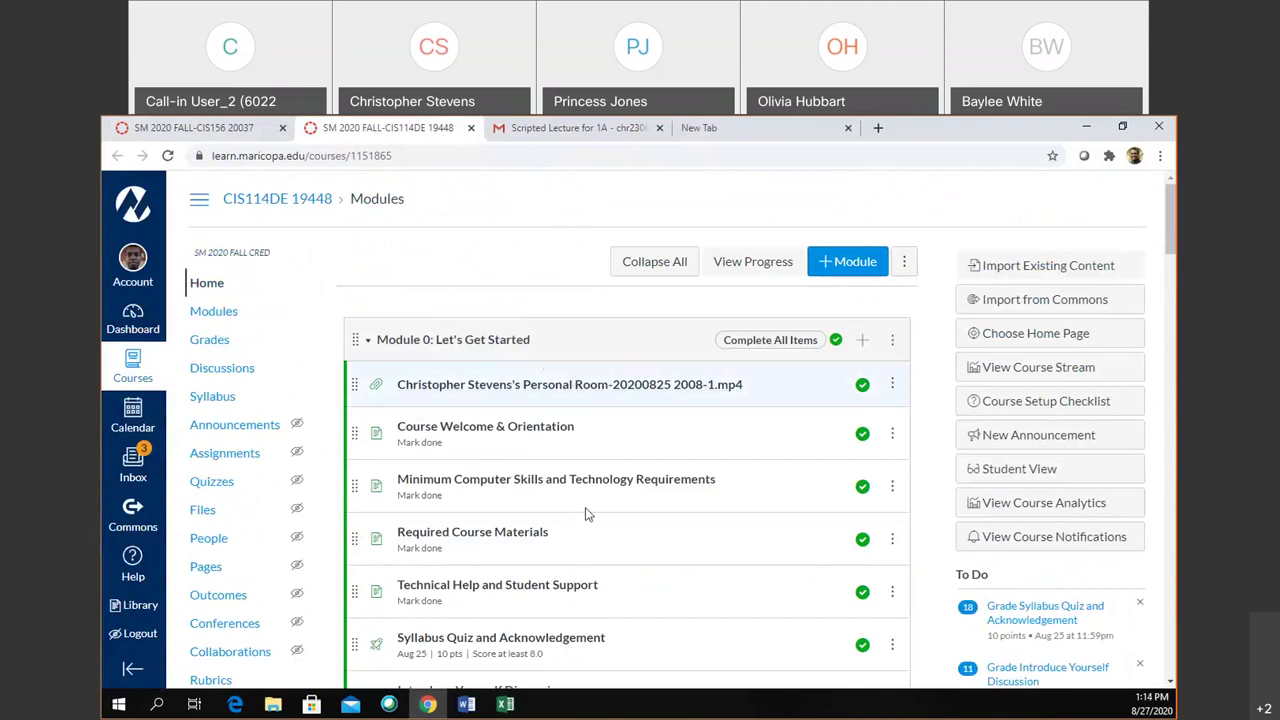
pyautogui.scroll(-3, 586, 514)
pyautogui.scroll(-1, 587, 514)
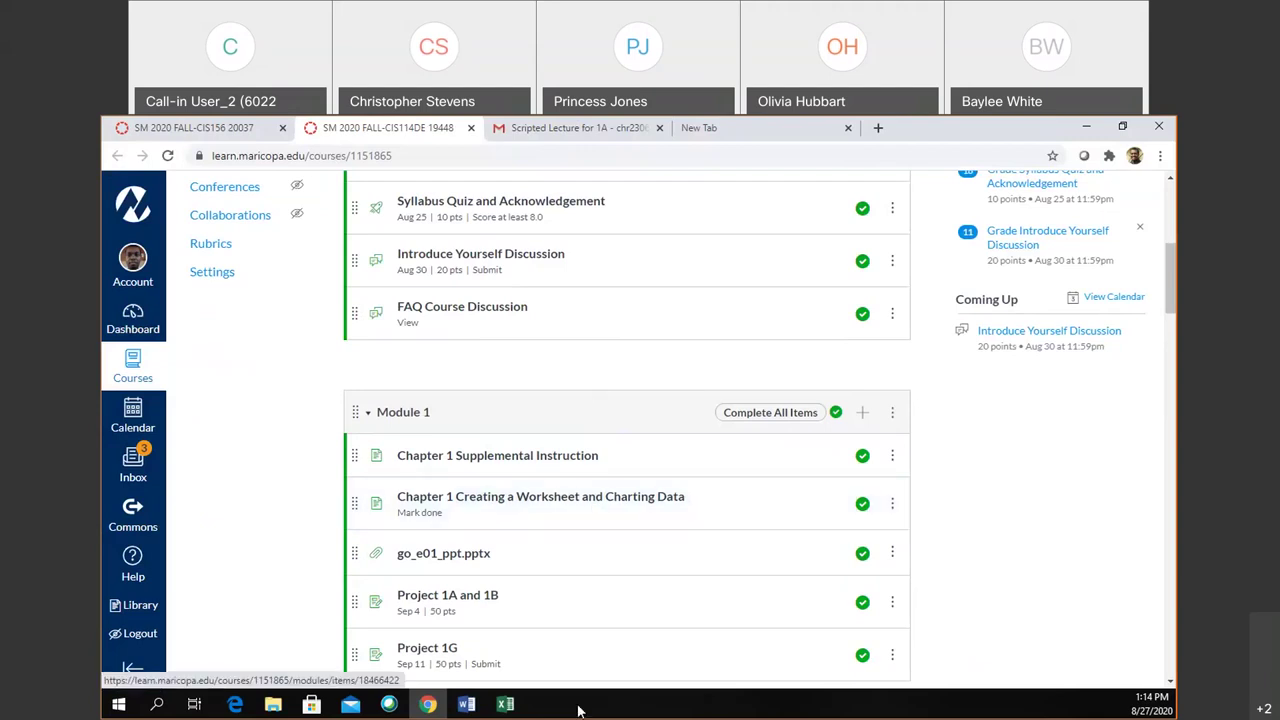
# Go back to the Word lecture script, and bring up Excel's start screen
pyautogui.click(470, 706)
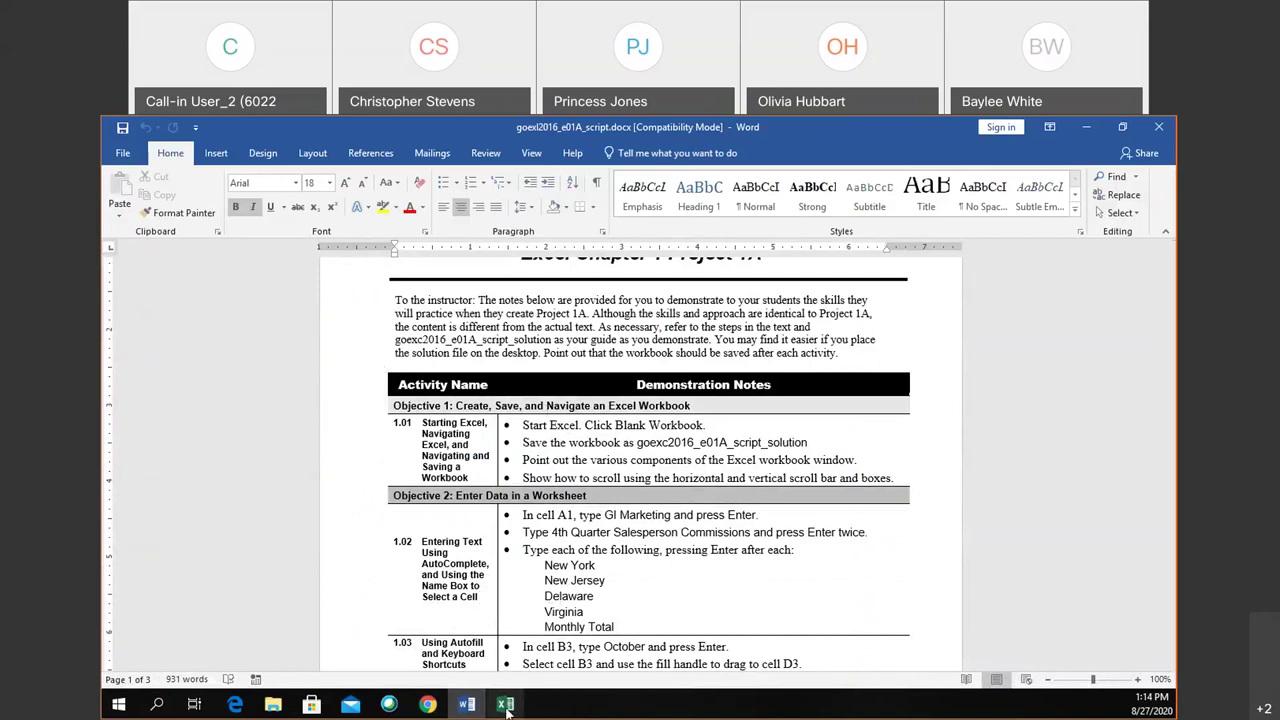
pyautogui.moveTo(507, 708)
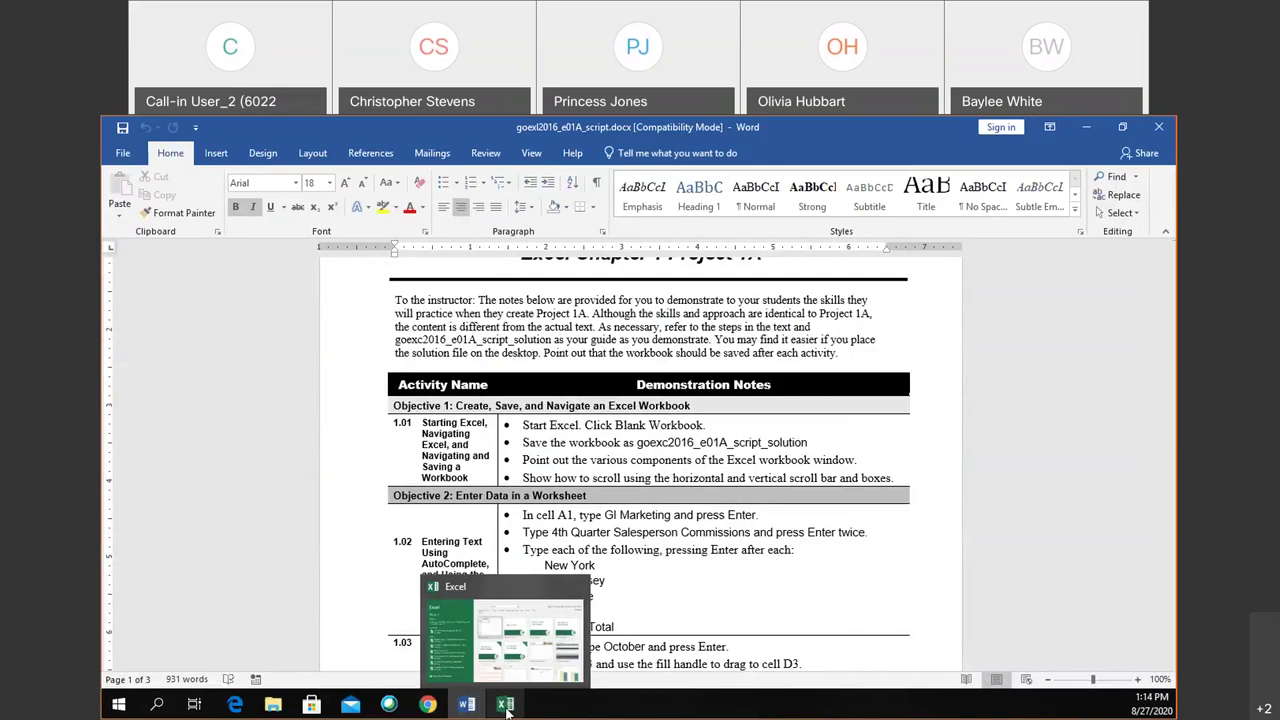
pyautogui.click(507, 708)
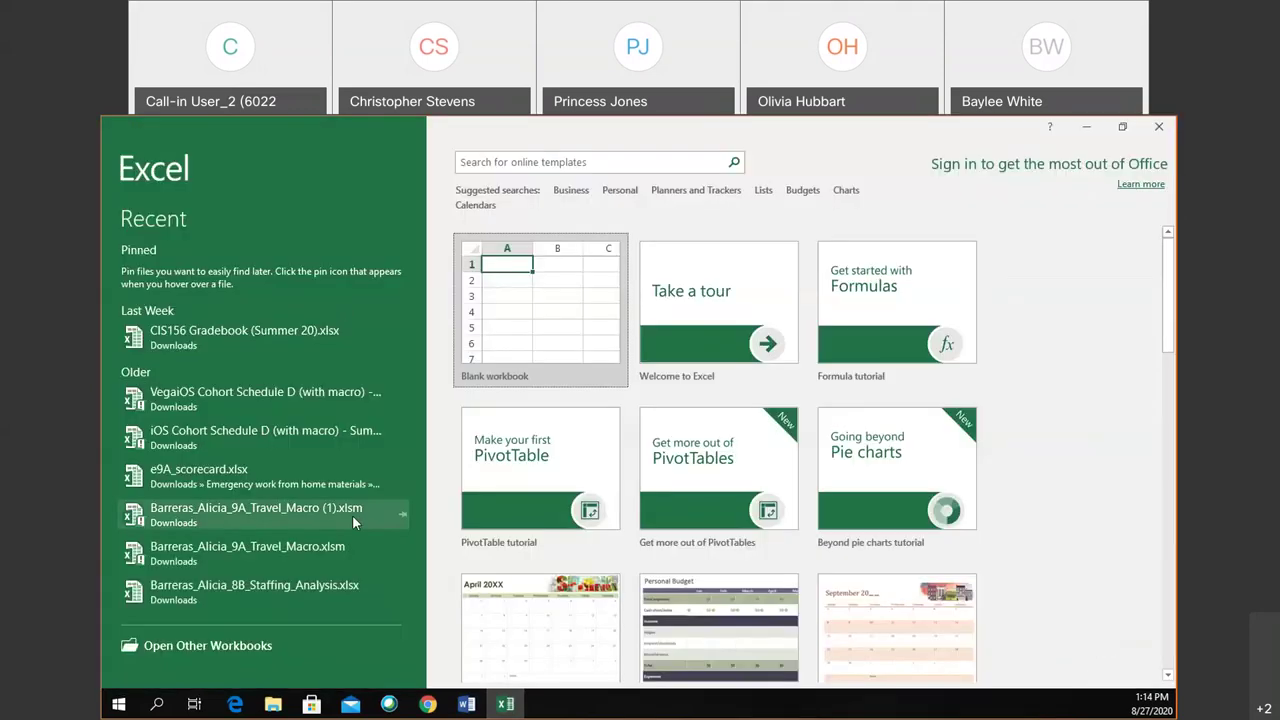
# Locate Excel in the Windows list of installed apps
pyautogui.press('super')
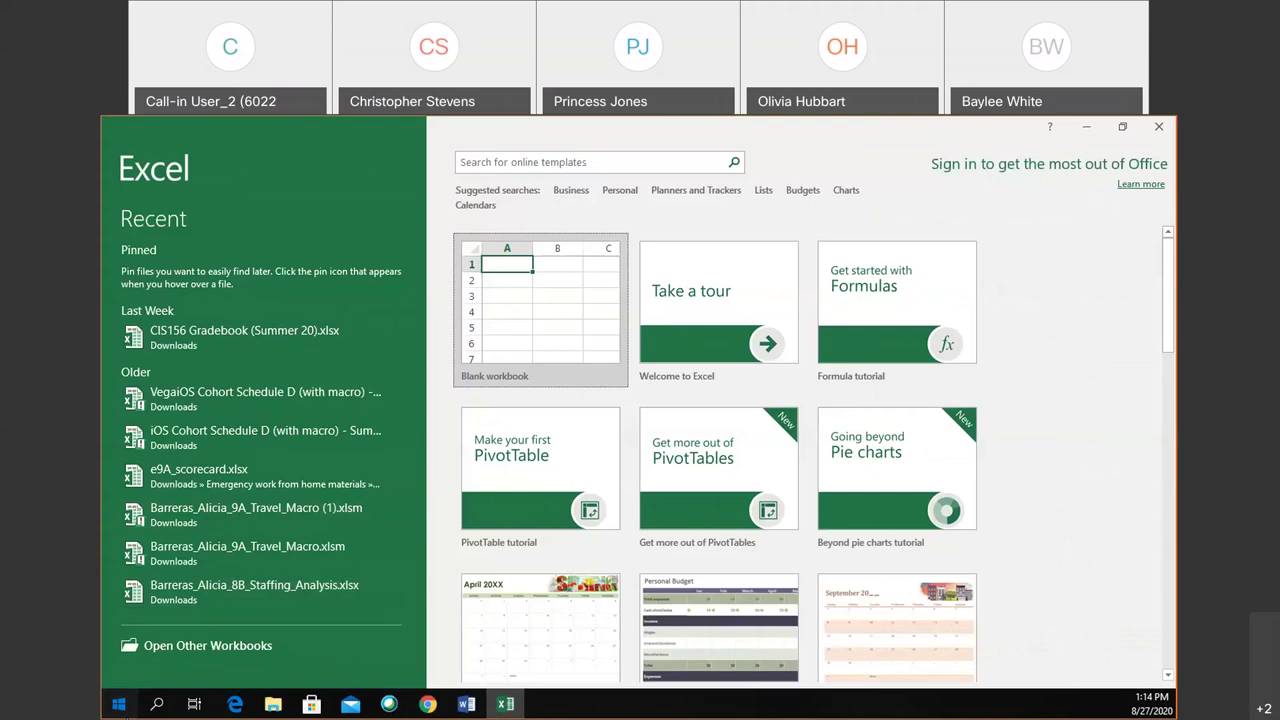
pyautogui.scroll(-2, 217, 579)
pyautogui.scroll(-2, 218, 584)
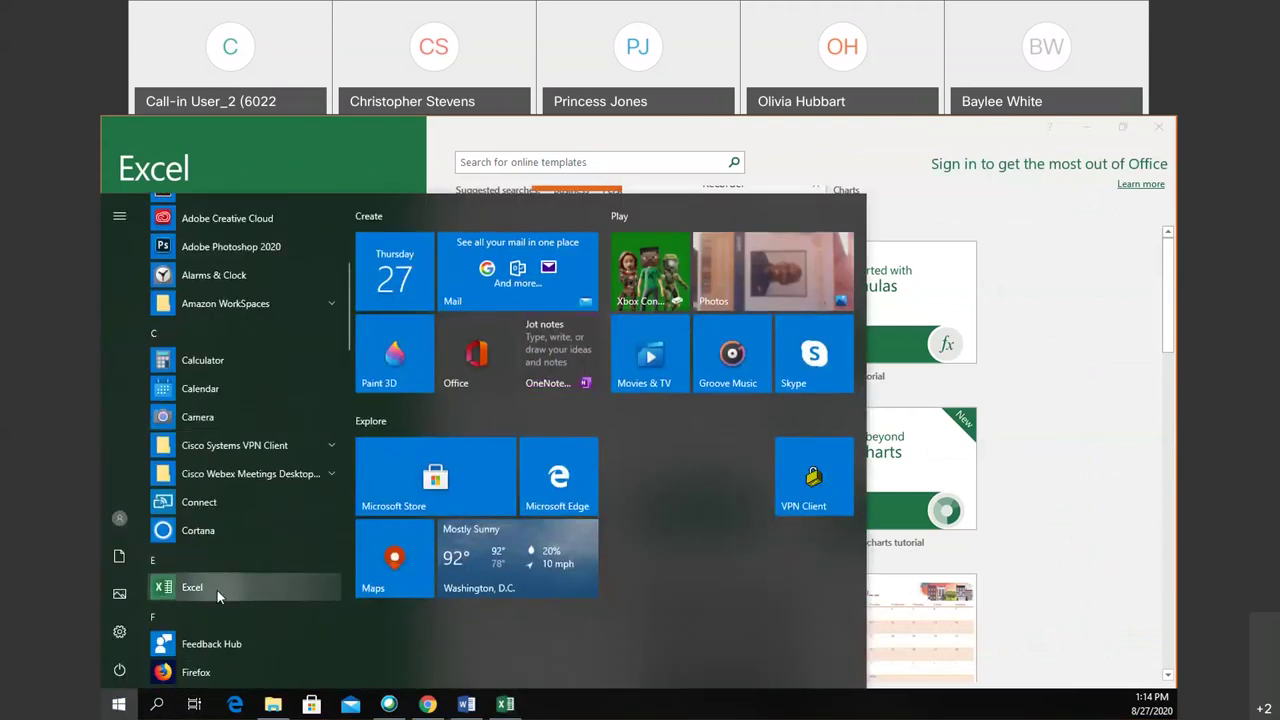
pyautogui.click(204, 587)
pyautogui.moveTo(607, 715); pyautogui.dragTo(240, 598)
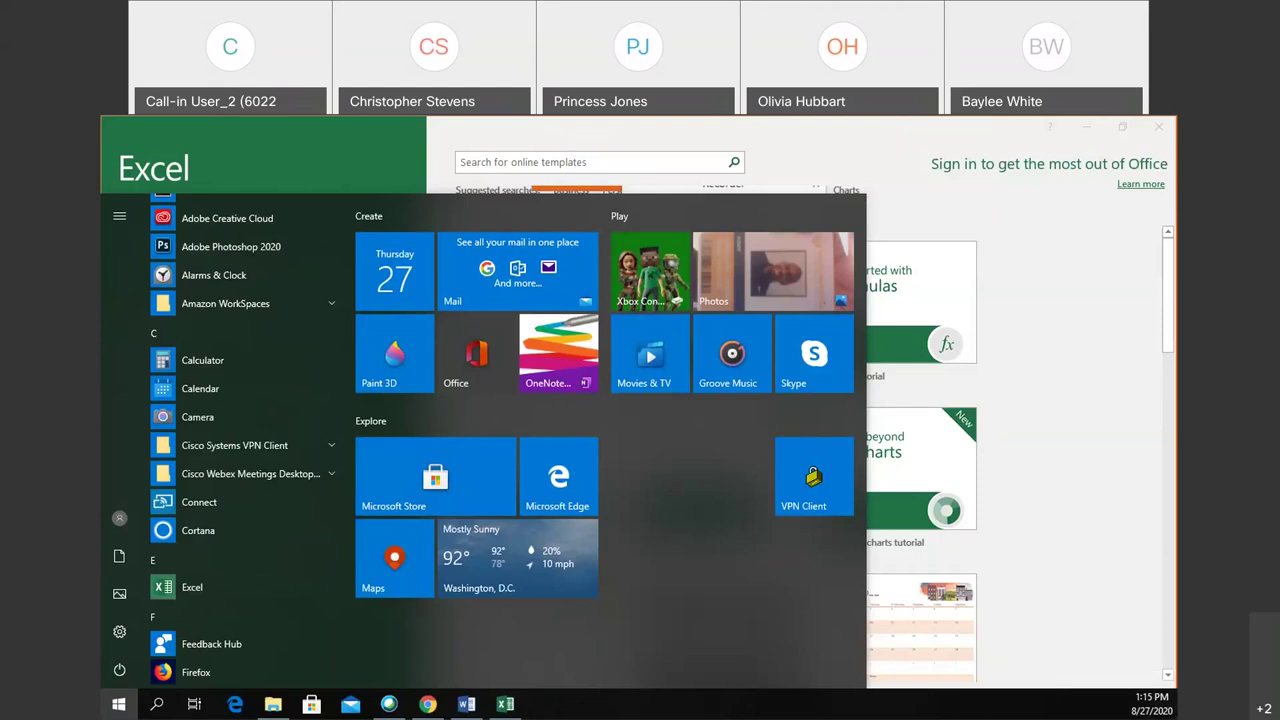
# Minimize the open application windows to clear the desktop
pyautogui.click(1086, 127)
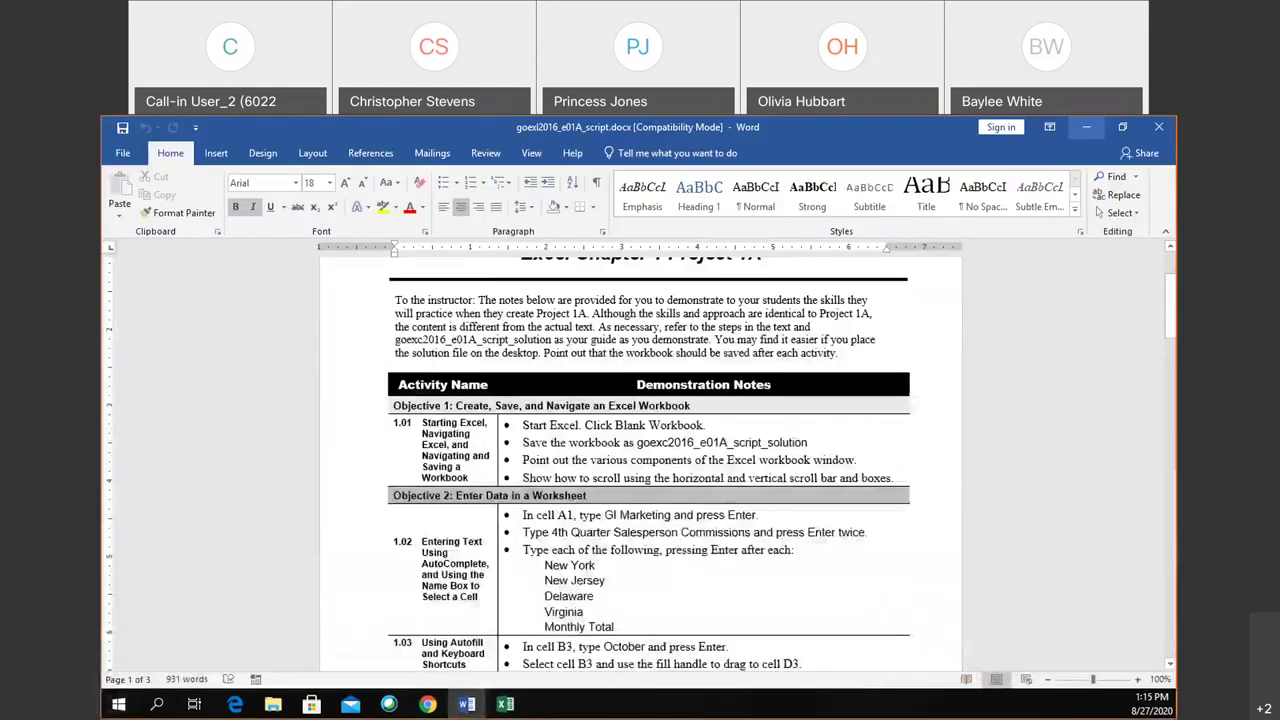
pyautogui.click(1086, 127)
pyautogui.click(1063, 128)
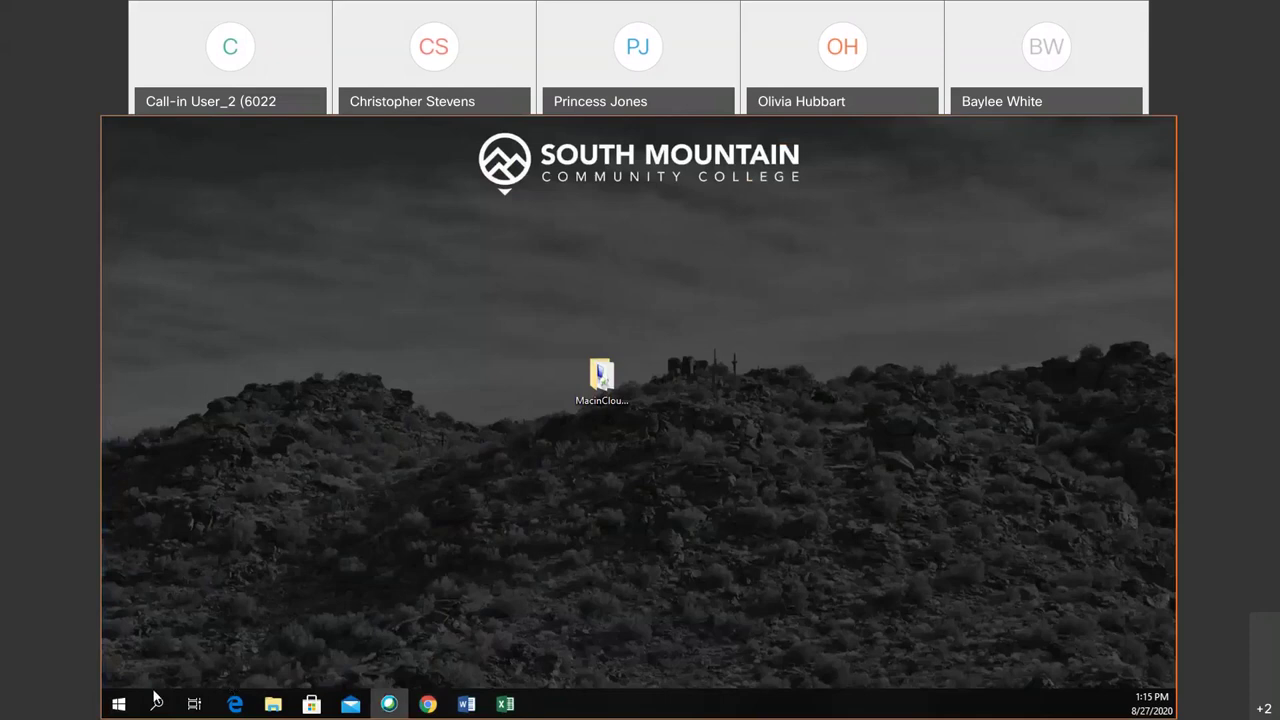
# Examine the pinning options for Excel in the Windows app list and close the list without choosing one
pyautogui.click(118, 704)
pyautogui.scroll(-4, 217, 523)
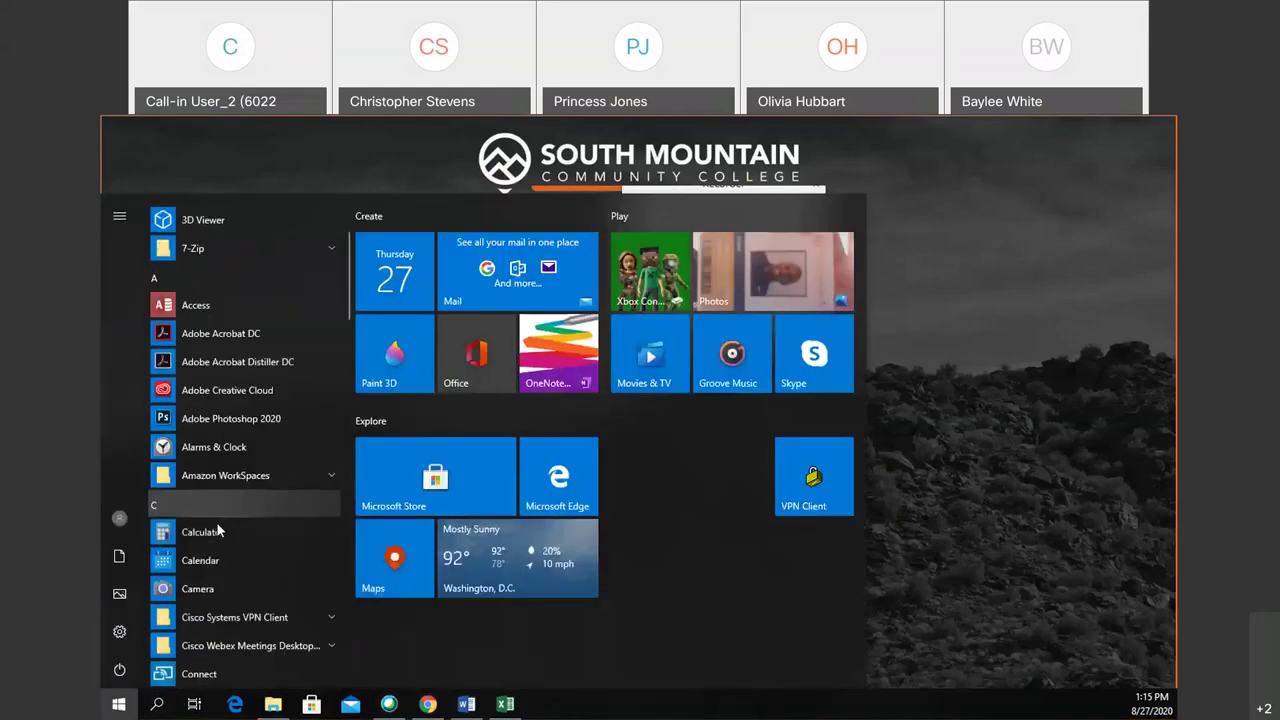
pyautogui.scroll(-1, 217, 530)
pyautogui.moveTo(195, 619)
pyautogui.mouseDown()
pyautogui.moveTo(481, 608)
pyautogui.moveTo(983, 487)
pyautogui.moveTo(1000, 432)
pyautogui.moveTo(617, 706)
pyautogui.moveTo(396, 624)
pyautogui.moveTo(240, 592)
pyautogui.moveTo(245, 602)
pyautogui.moveTo(195, 620)
pyautogui.mouseUp()
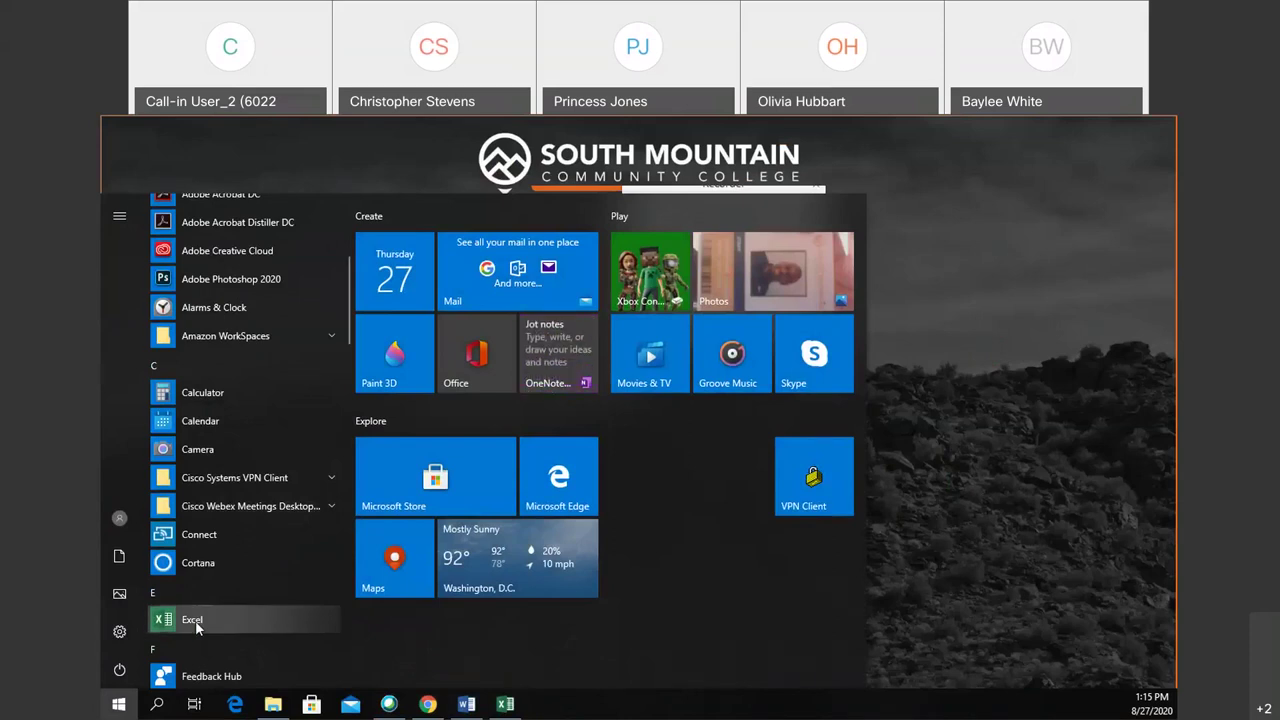
pyautogui.rightClick(195, 620)
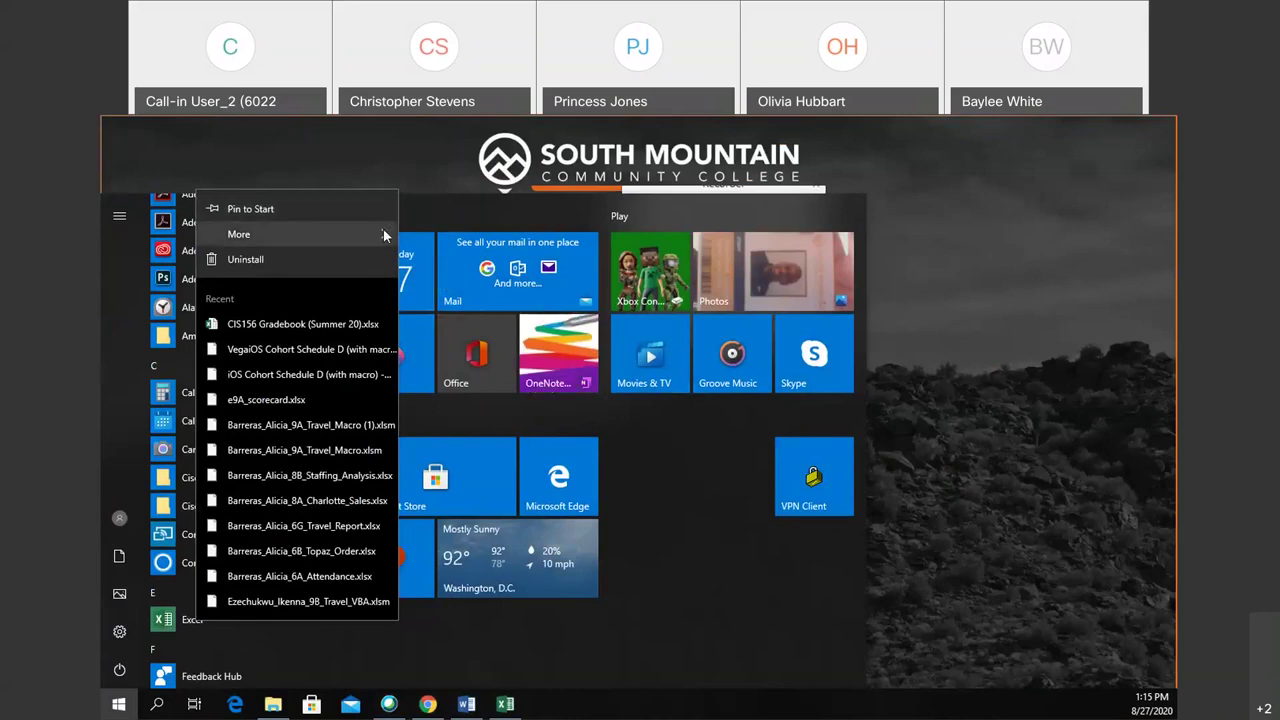
pyautogui.moveTo(383, 228)
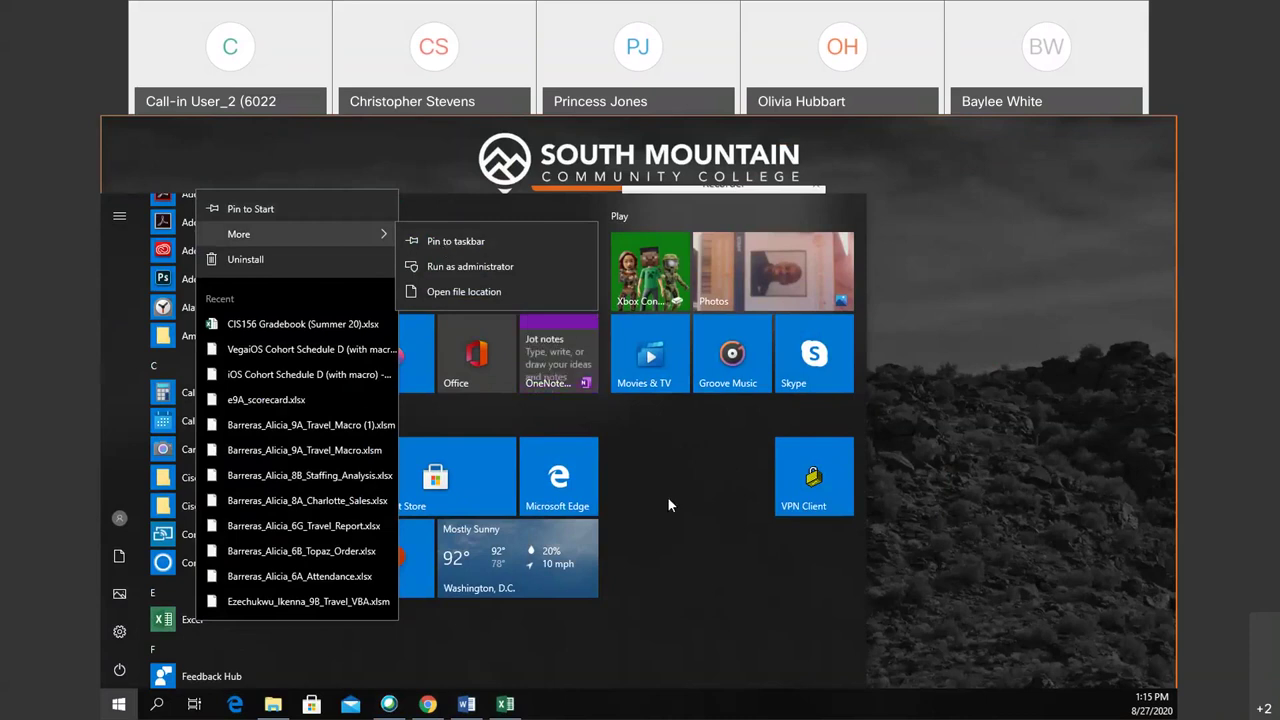
pyautogui.click(704, 546)
pyautogui.press('Escape')
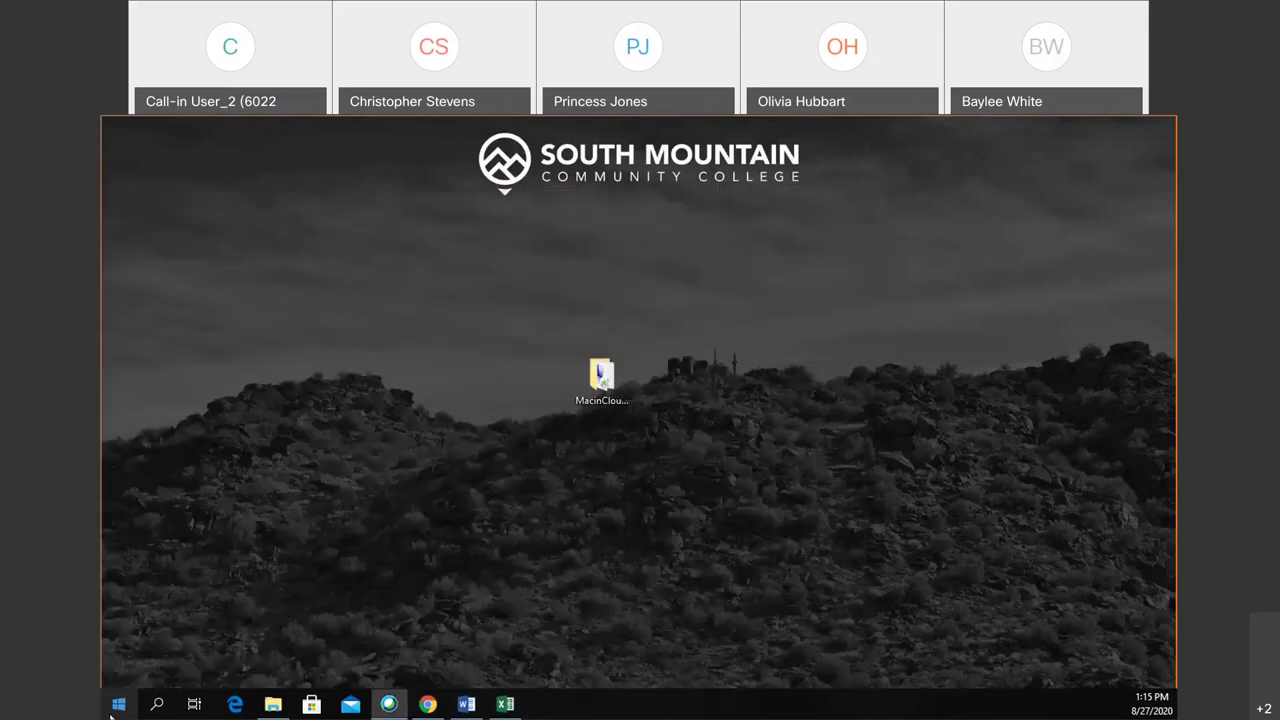
# Switch to Excel and search the online templates for "calendar"
pyautogui.click(507, 708)
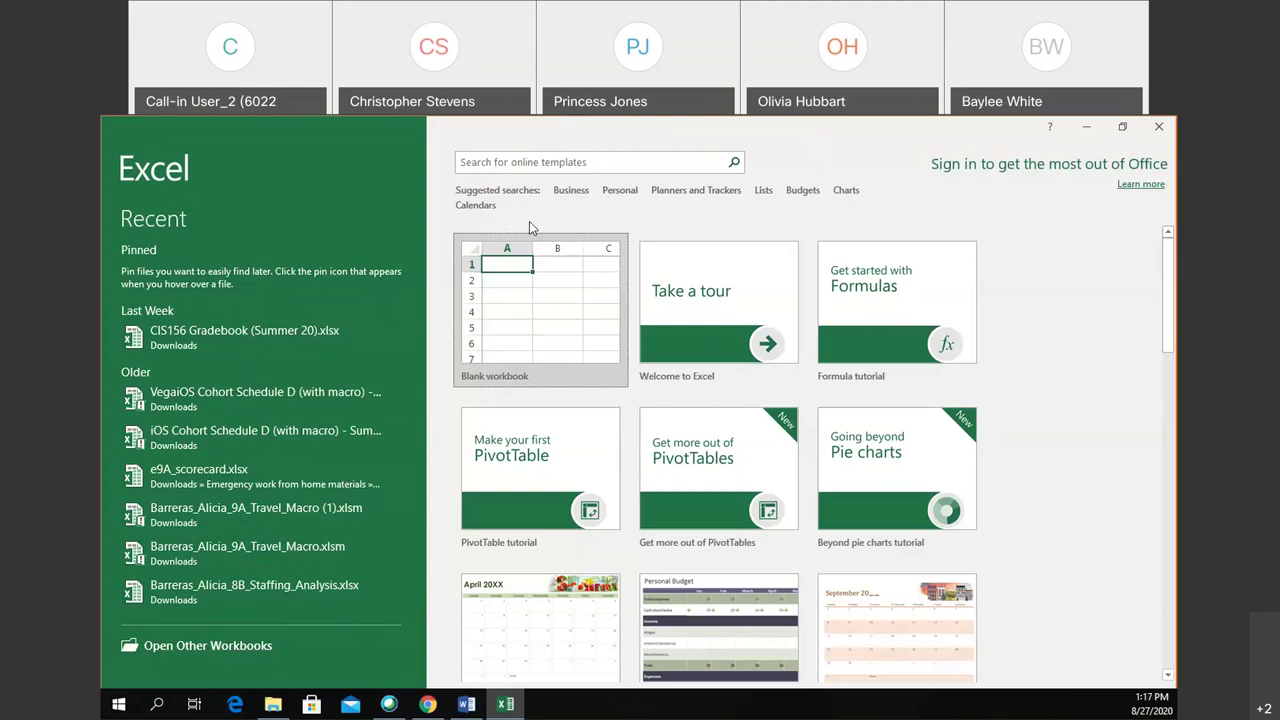
pyautogui.click(514, 163)
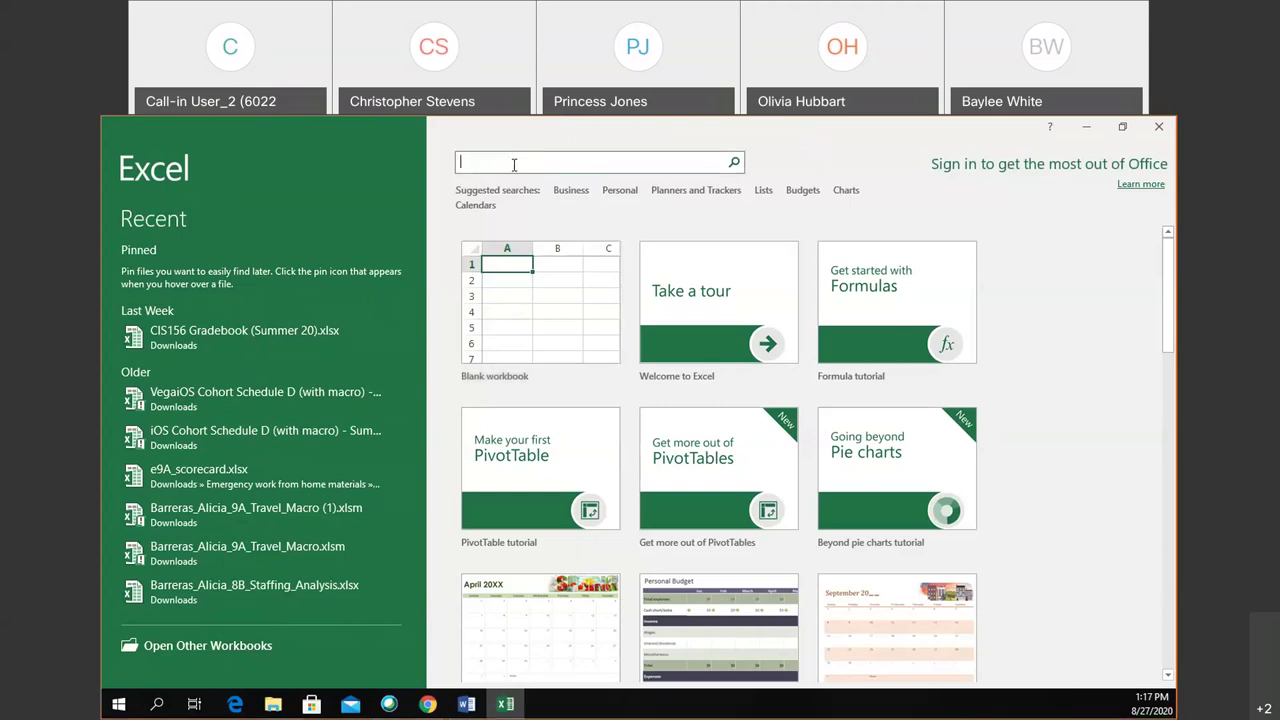
pyautogui.write('calendar')
pyautogui.press('Return')
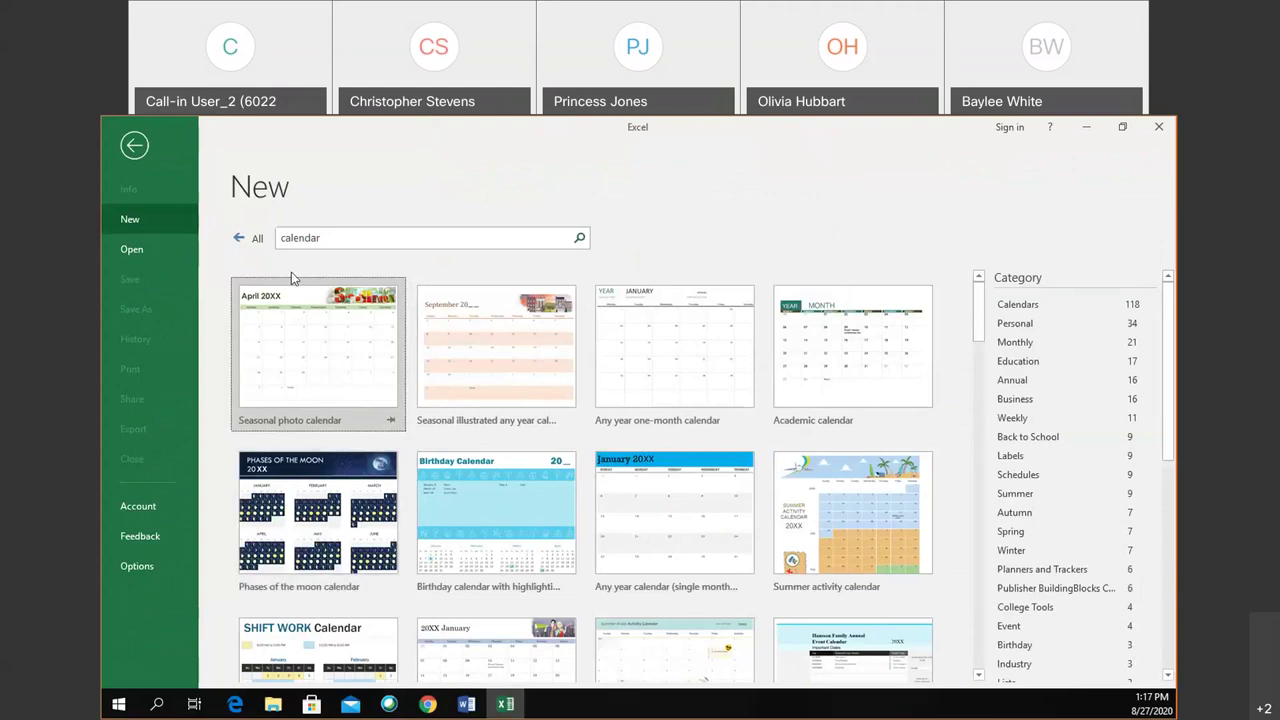
# Clear the calendar search and browse the full gallery of new workbook templates
pyautogui.doubleClick(350, 237)
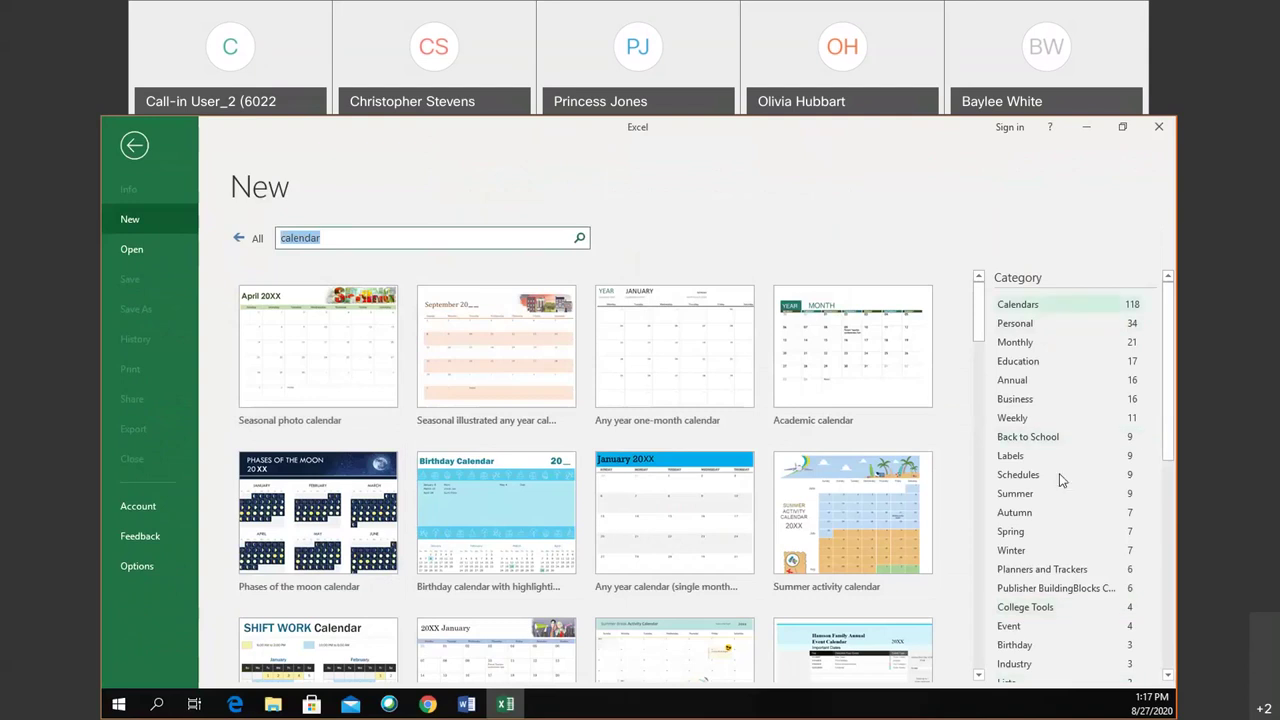
pyautogui.press('BackSpace')
pyautogui.click(240, 243)
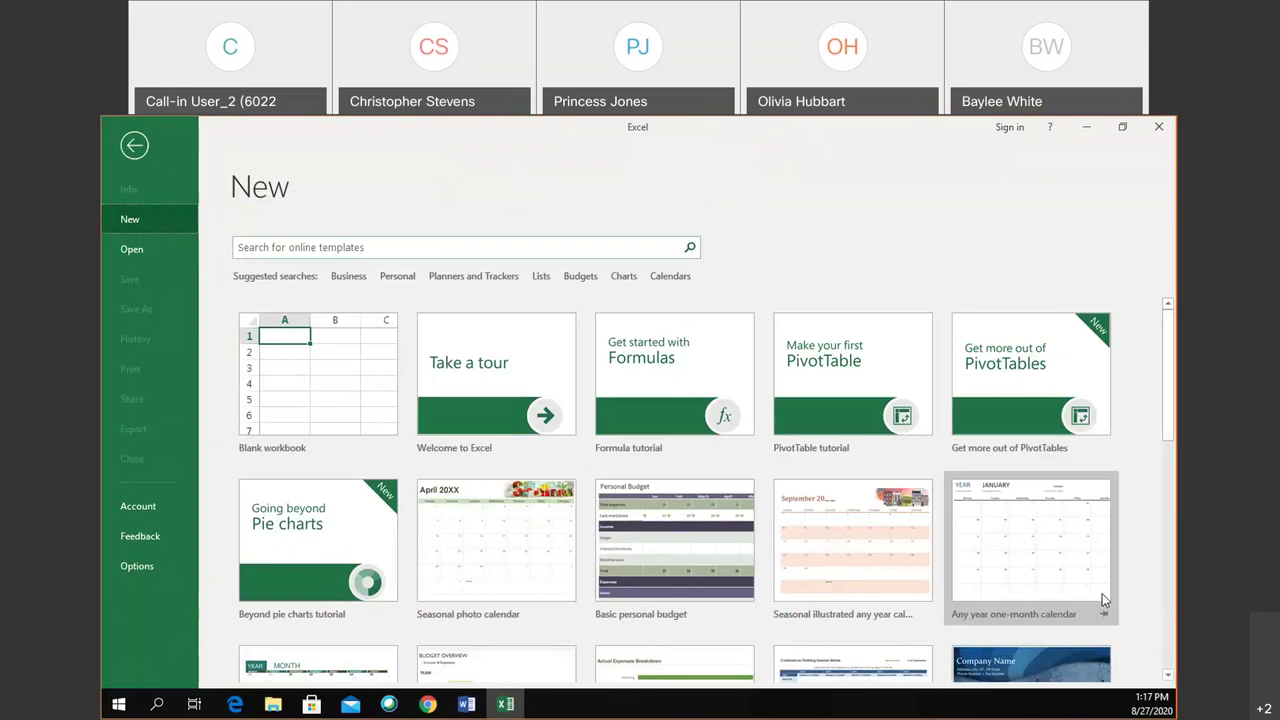
pyautogui.scroll(-3, 1102, 595)
pyautogui.scroll(3, 1102, 595)
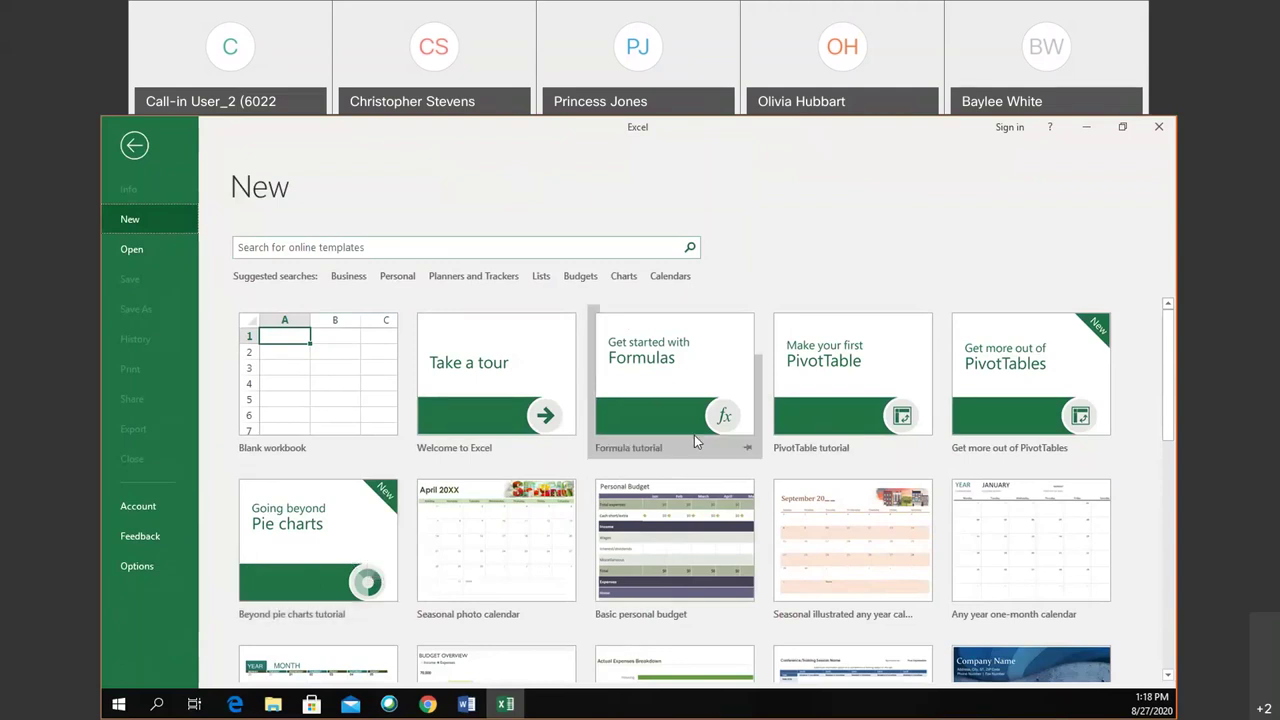
# Pin the Welcome to Excel, Formula tutorial, PivotTable tutorial, Get more out of PivotTables and Beyond pie charts tutorial templates
pyautogui.click(570, 449)
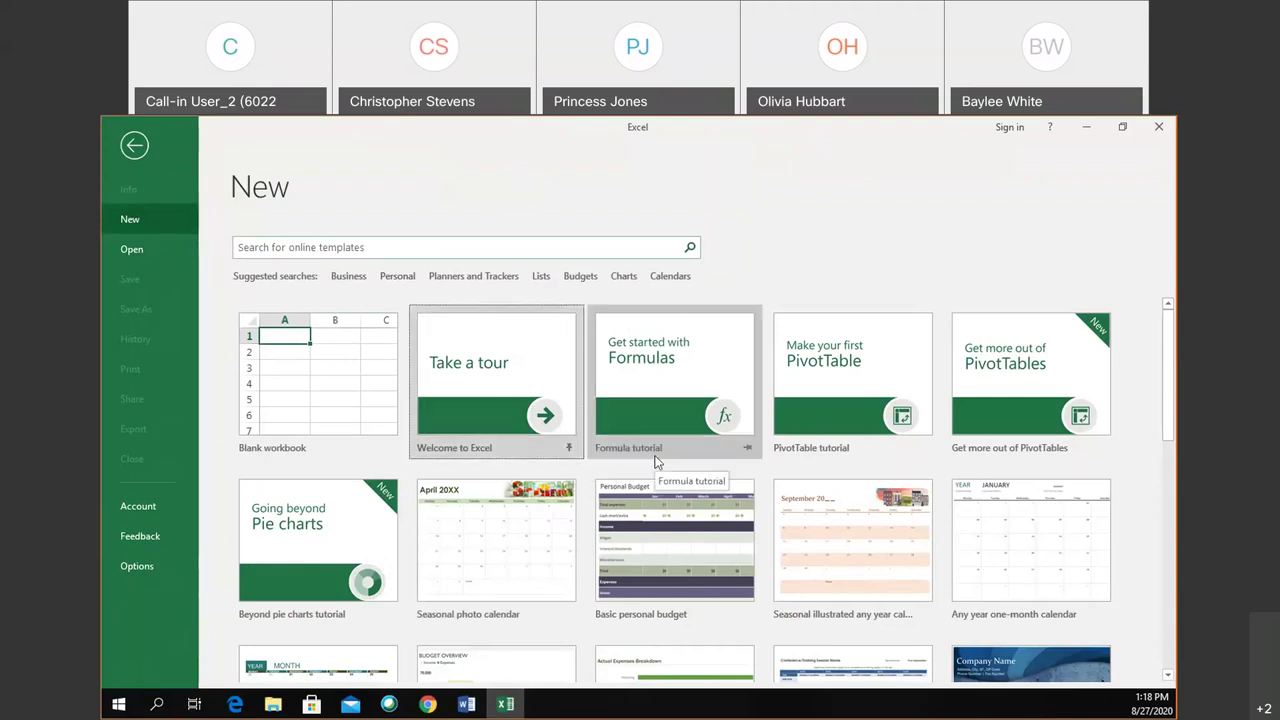
pyautogui.click(748, 451)
pyautogui.click(927, 449)
pyautogui.click(1104, 449)
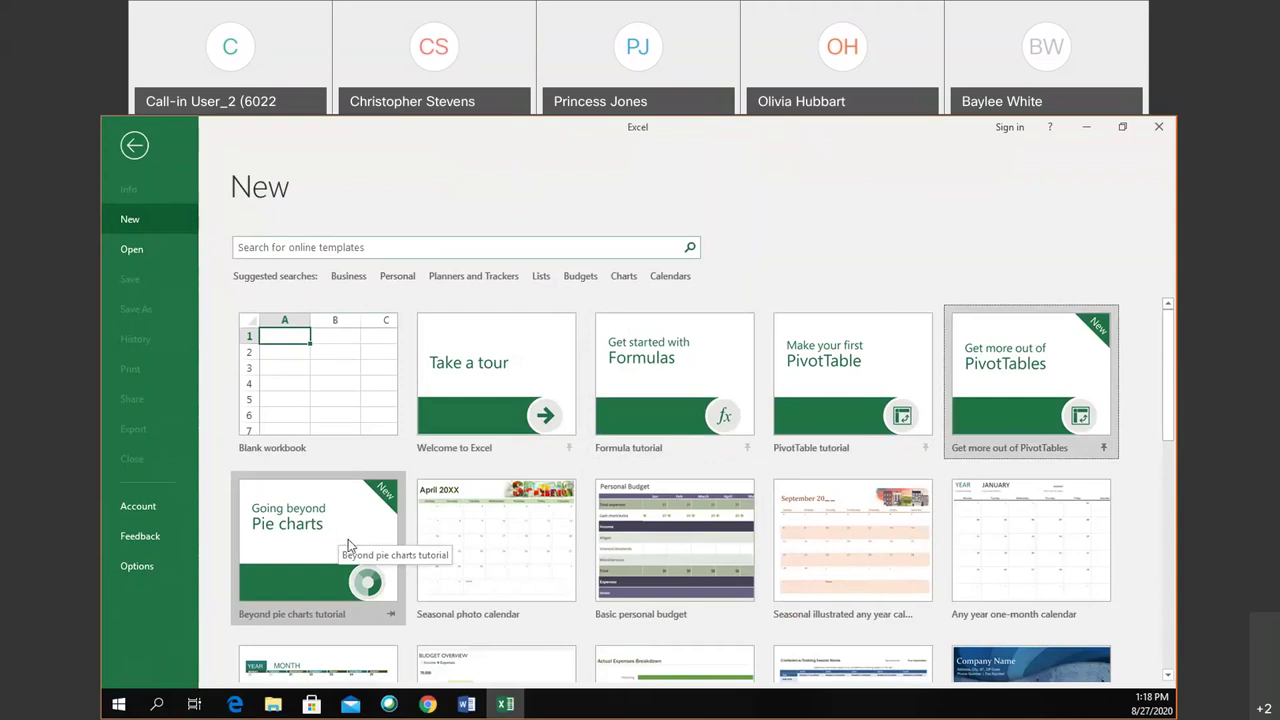
pyautogui.click(392, 615)
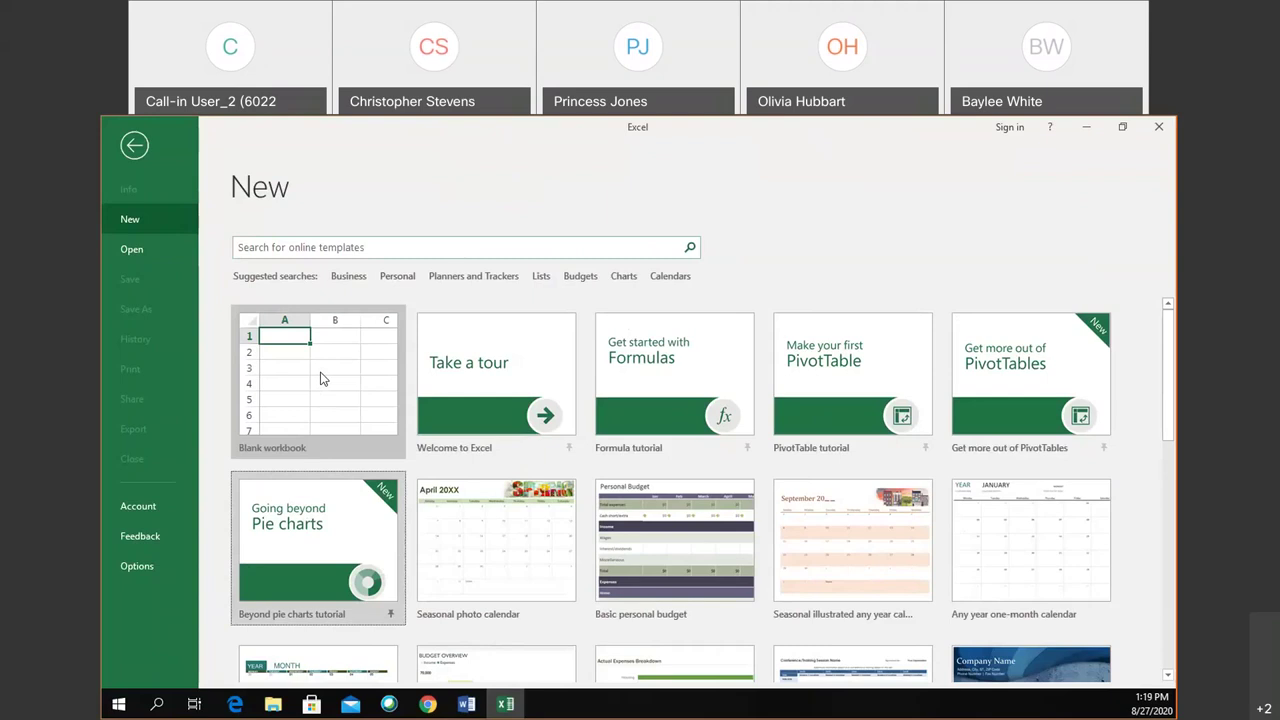
# Create a new blank workbook
pyautogui.click(321, 378)
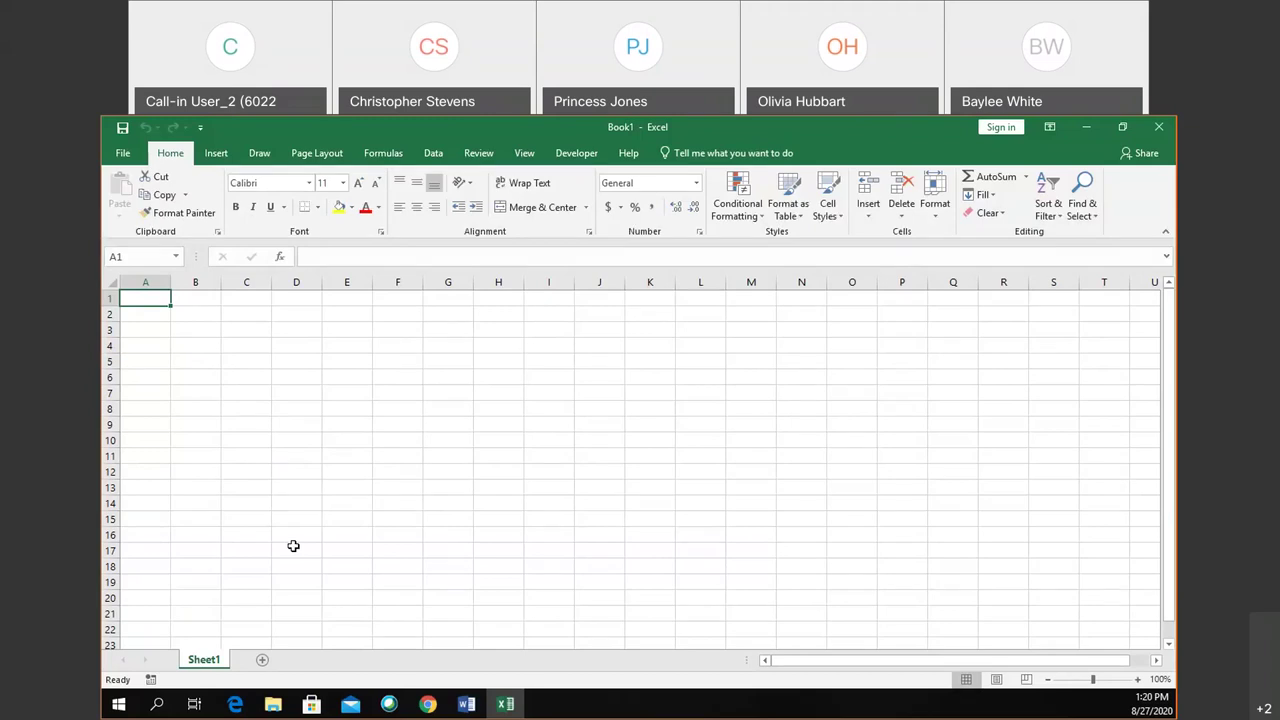
# Open the Sheet1 name for editing without changing it, and view the commands available for the sheet
pyautogui.doubleClick(220, 662)
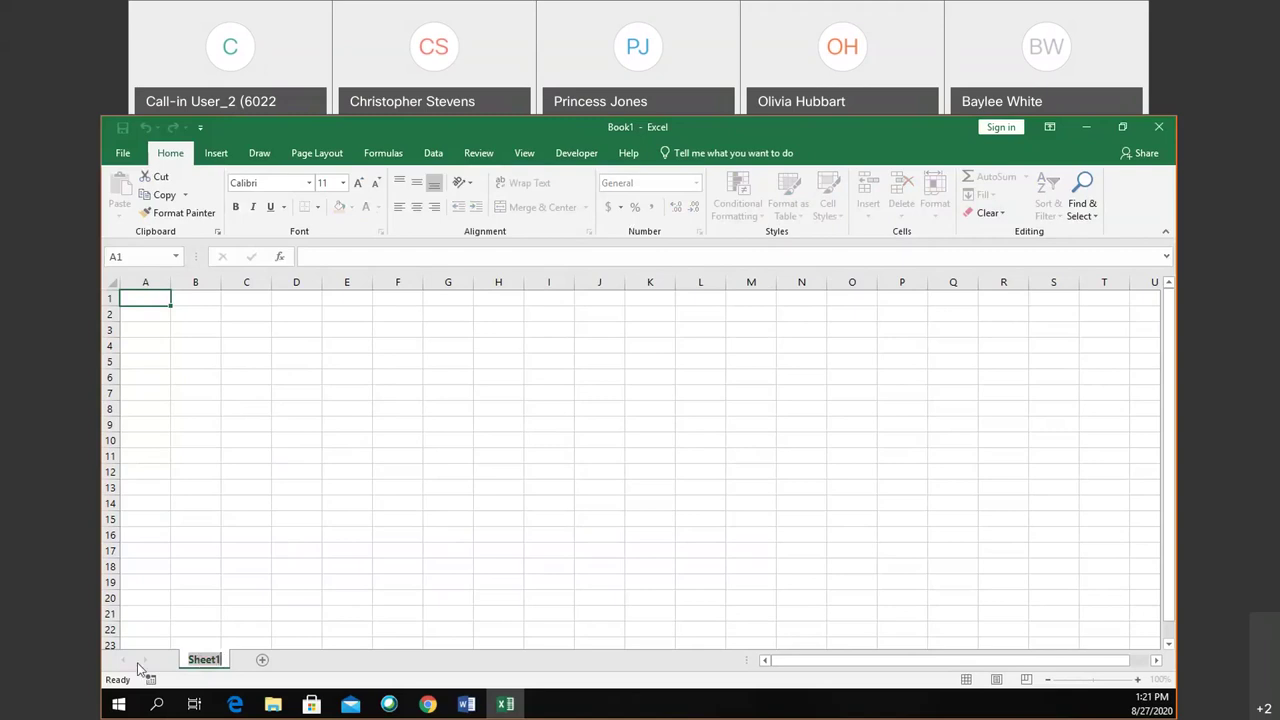
pyautogui.press('Return')
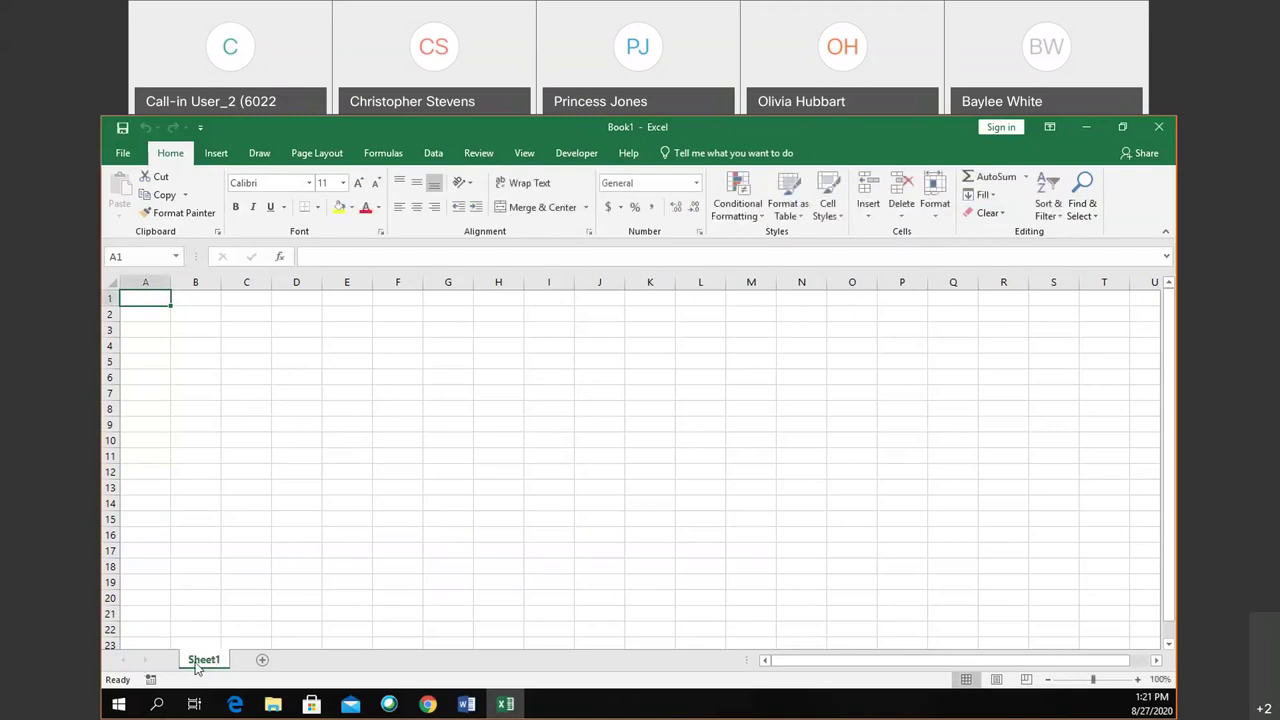
pyautogui.rightClick(200, 662)
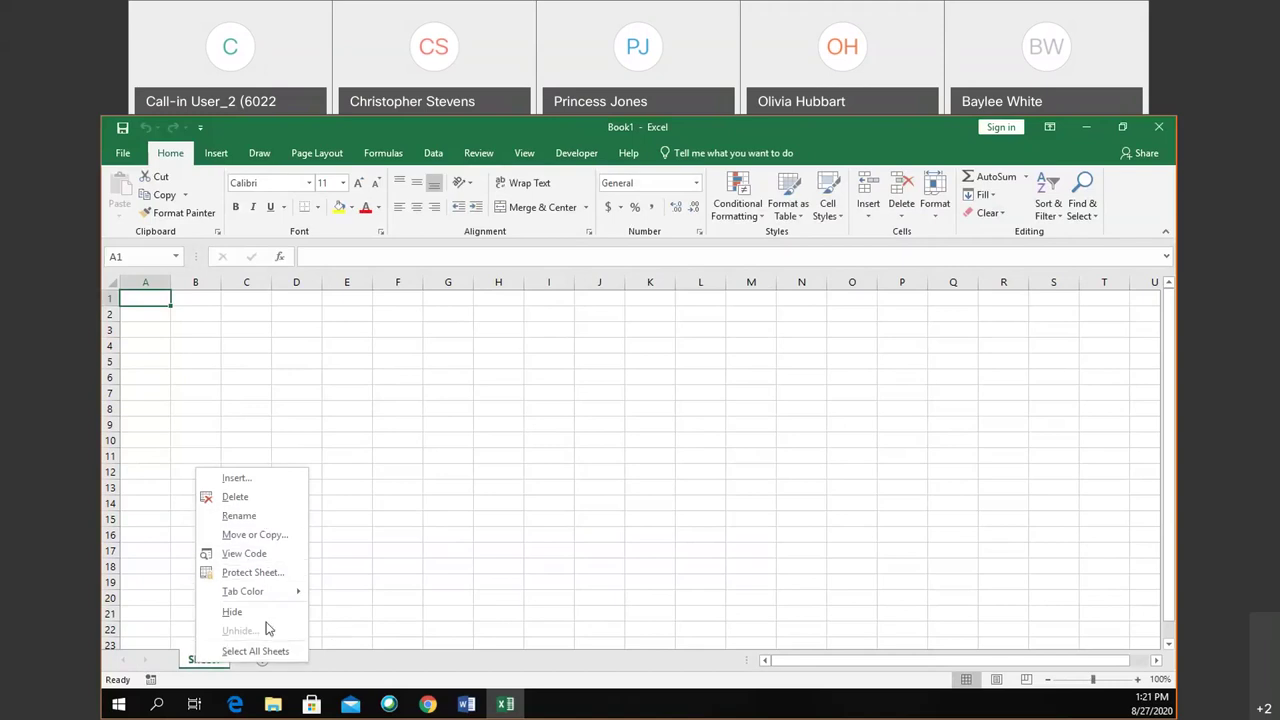
pyautogui.click(333, 663)
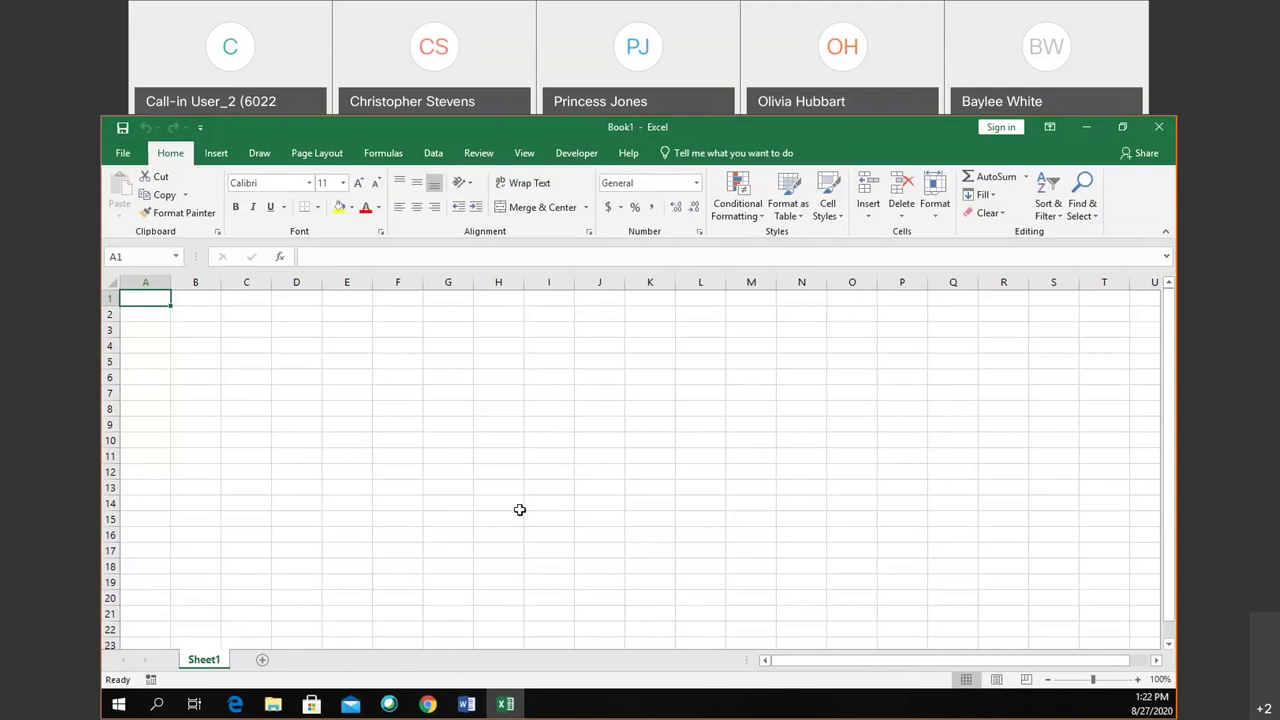
# Switch the worksheet to Page Layout view
pyautogui.click(997, 680)
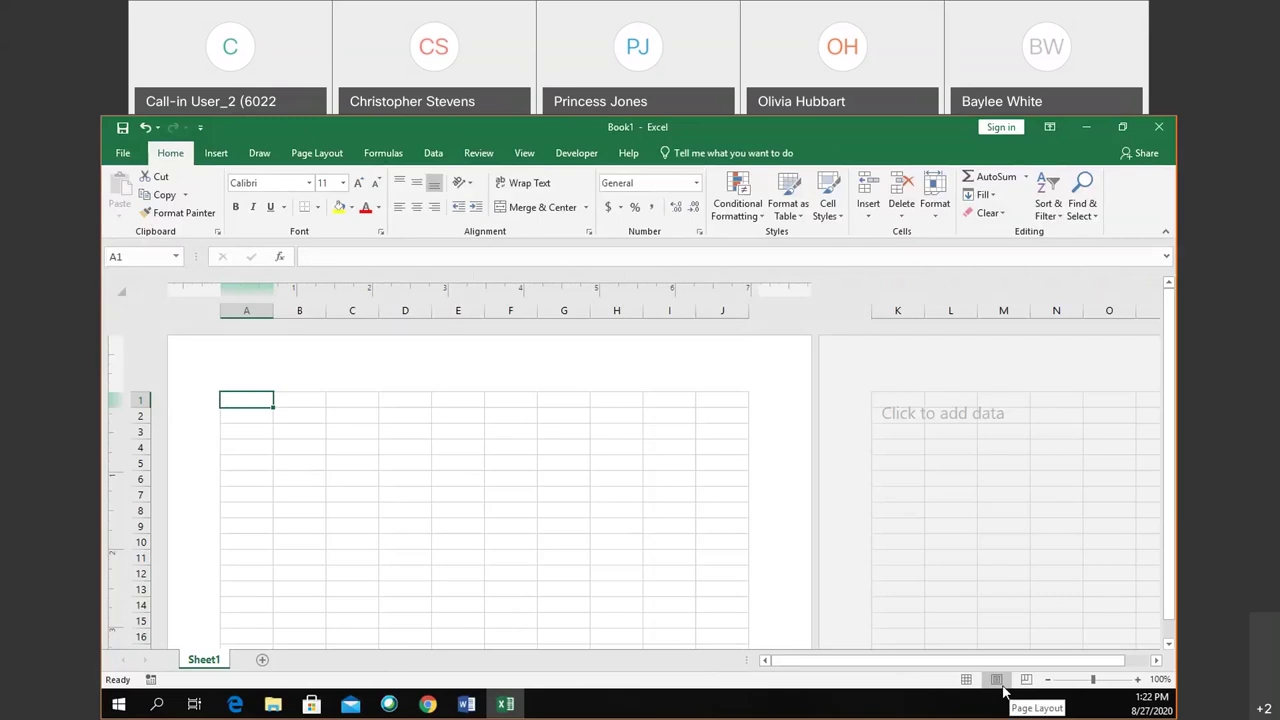
# Show the worksheet in Page Break Preview and return it to Normal view
pyautogui.click(1026, 680)
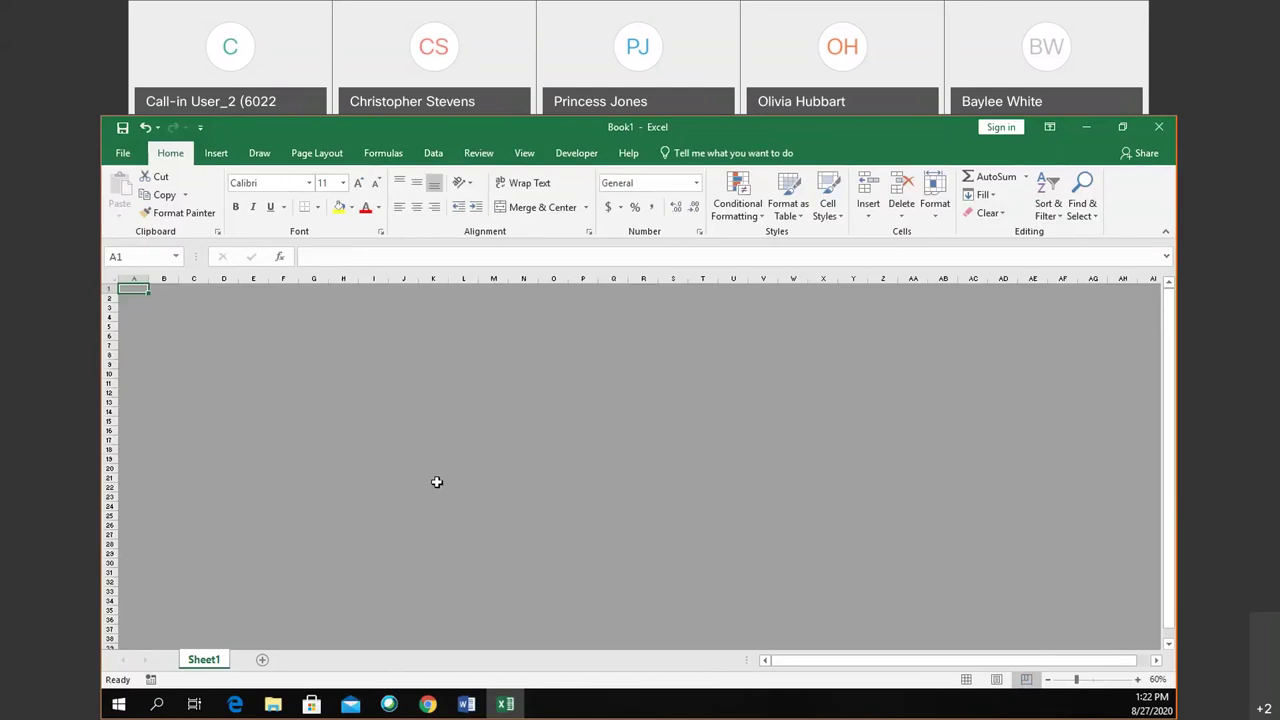
pyautogui.click(960, 683)
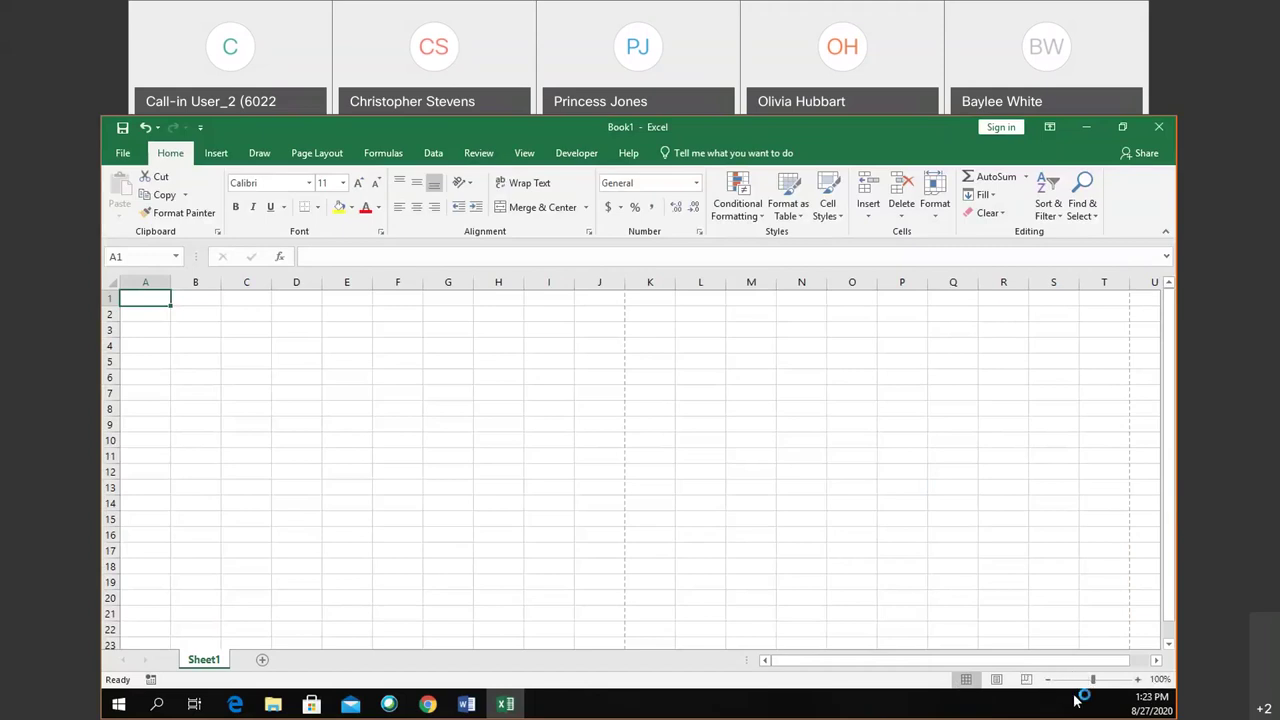
# View the zoom magnification choices and the Quick Access Toolbar customization commands without changing either
pyautogui.click(1158, 680)
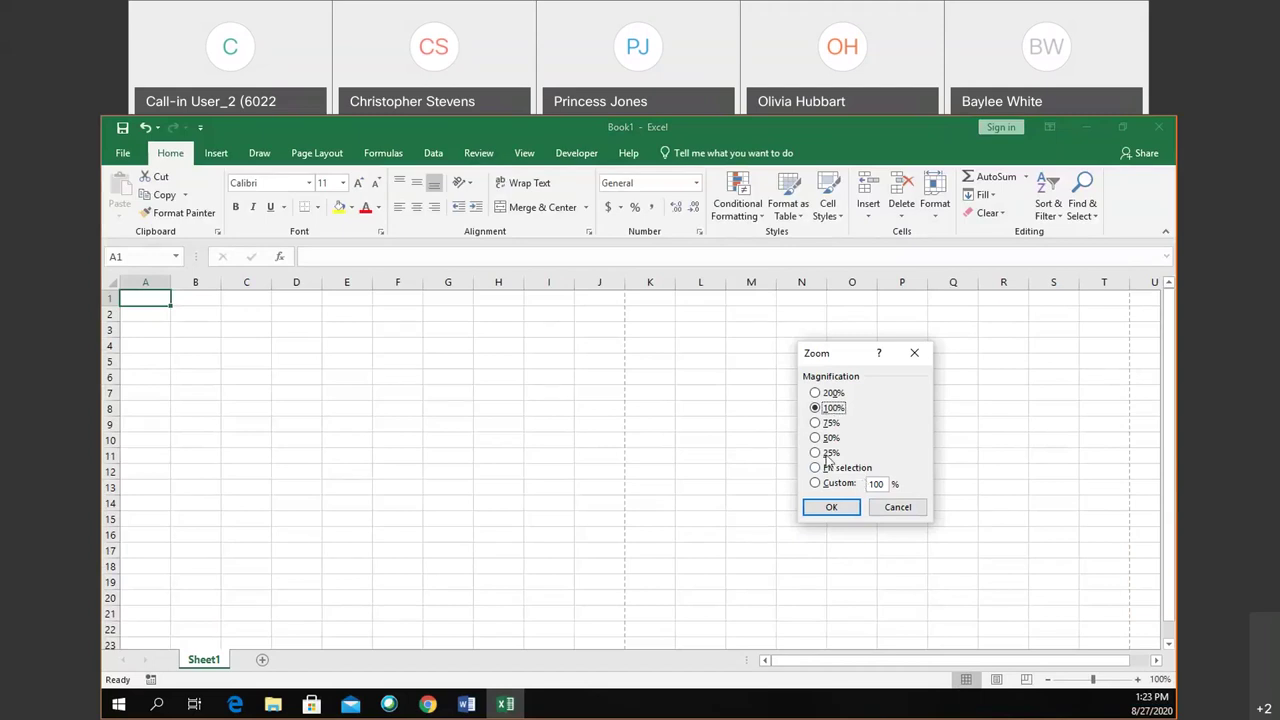
pyautogui.click(897, 508)
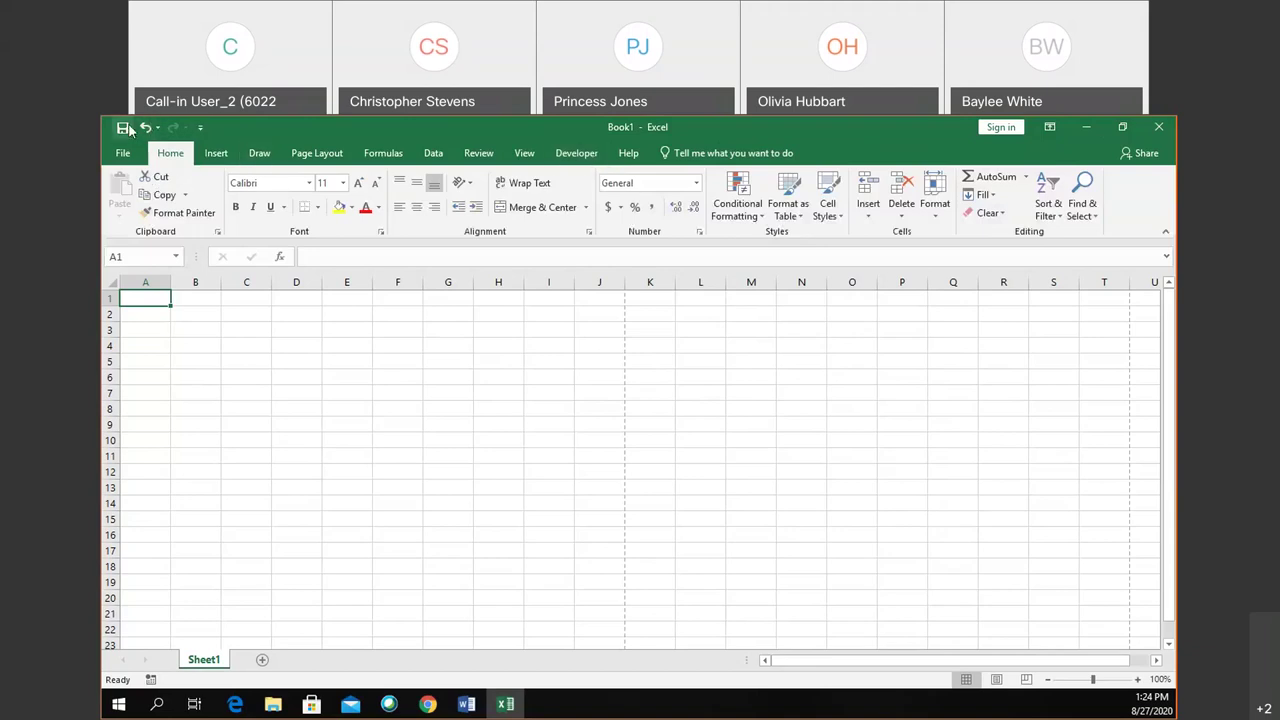
pyautogui.click(199, 129)
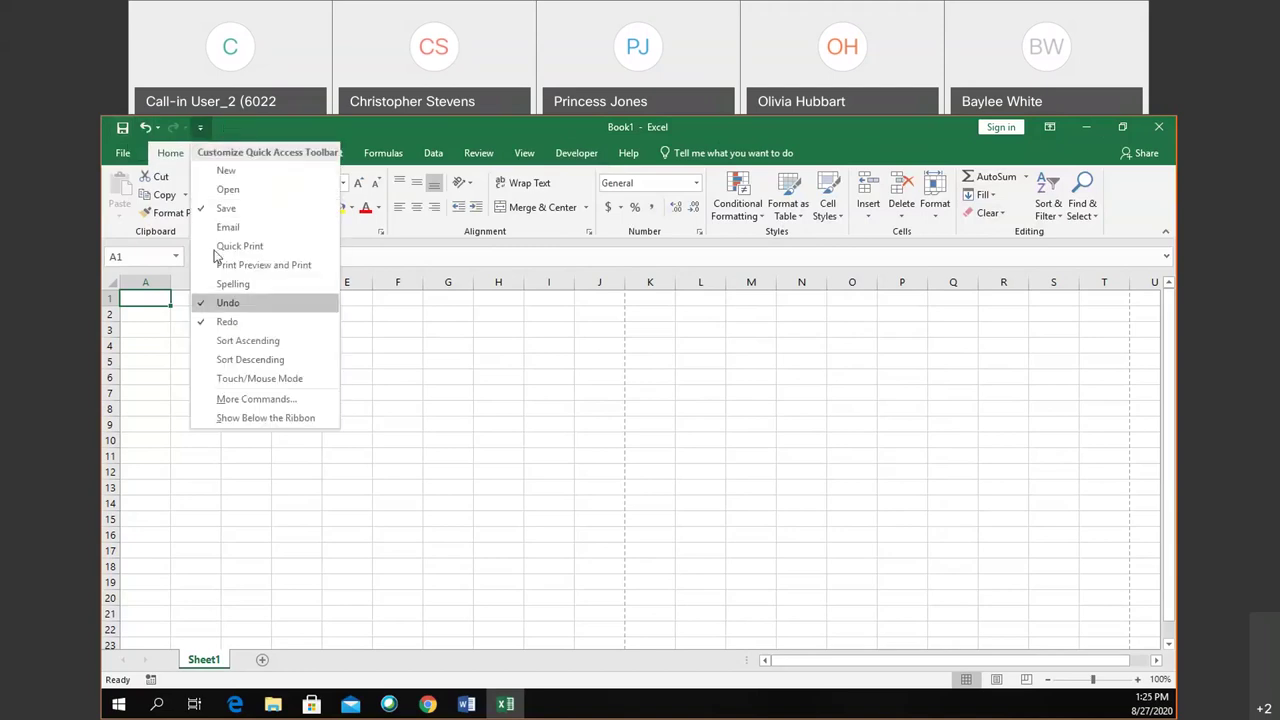
pyautogui.click(298, 132)
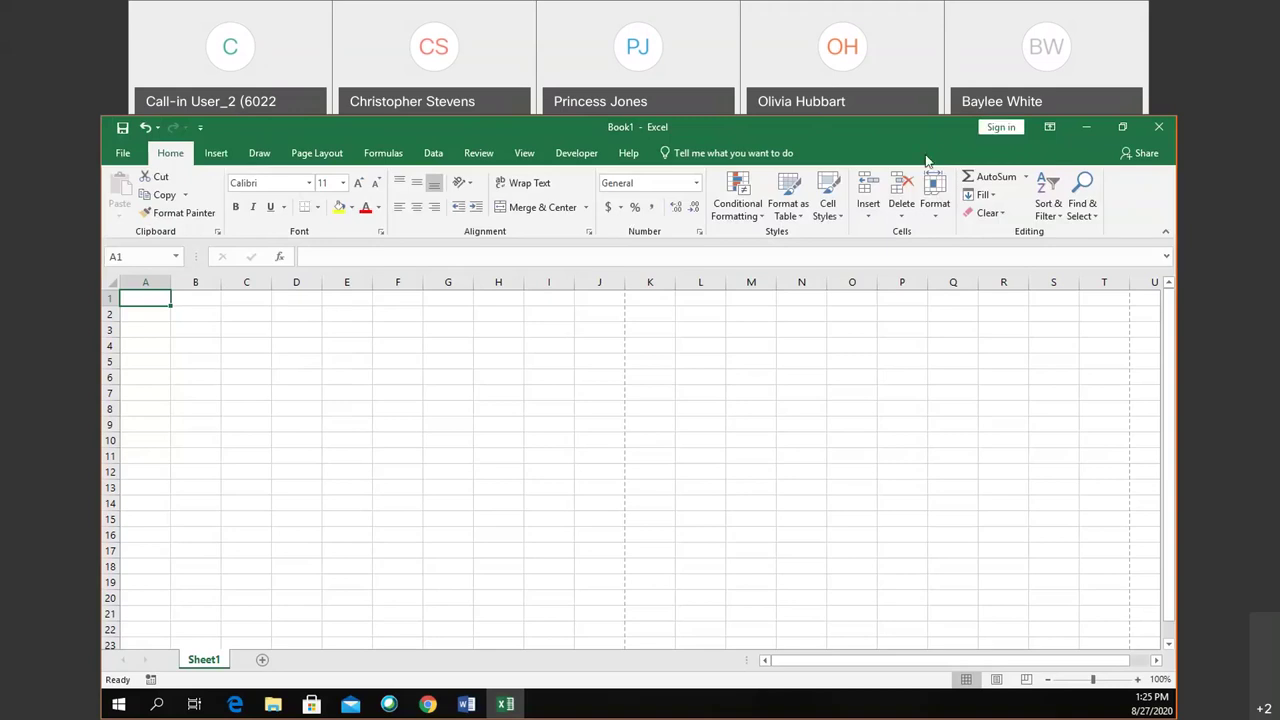
# Set the ribbon to Show Tabs only and temporarily display the Home commands
pyautogui.click(1050, 130)
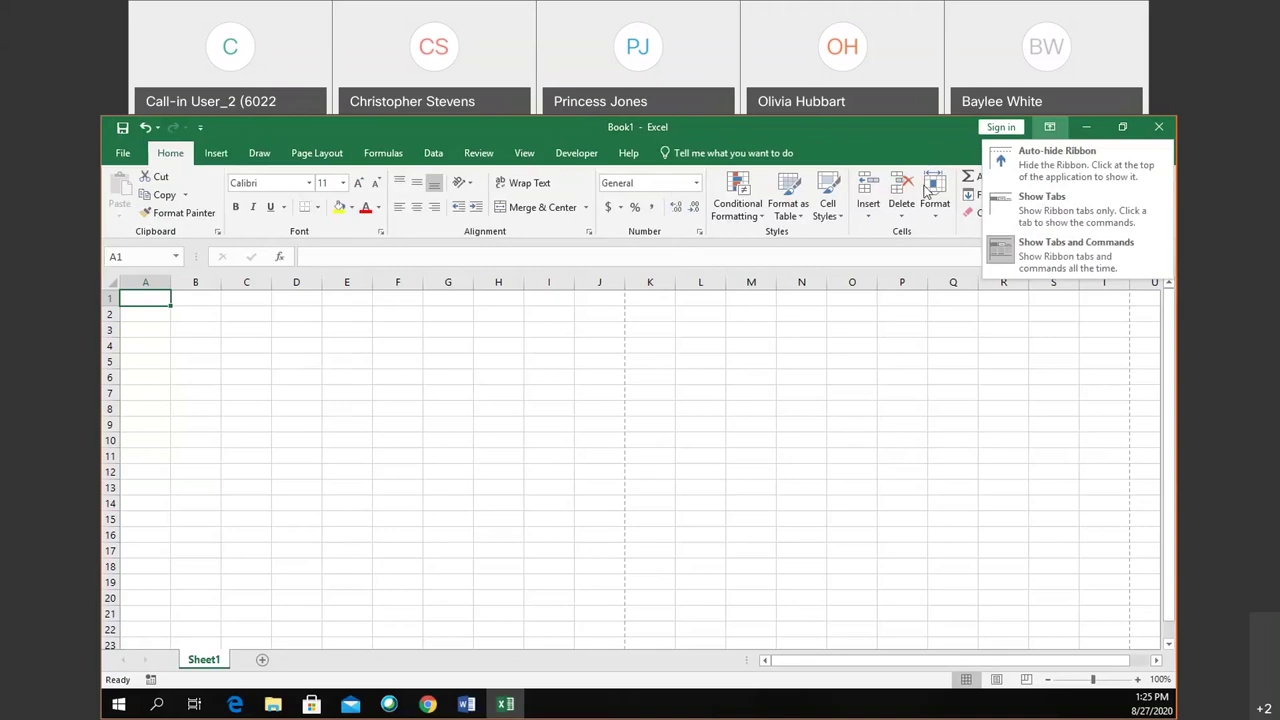
pyautogui.click(1057, 221)
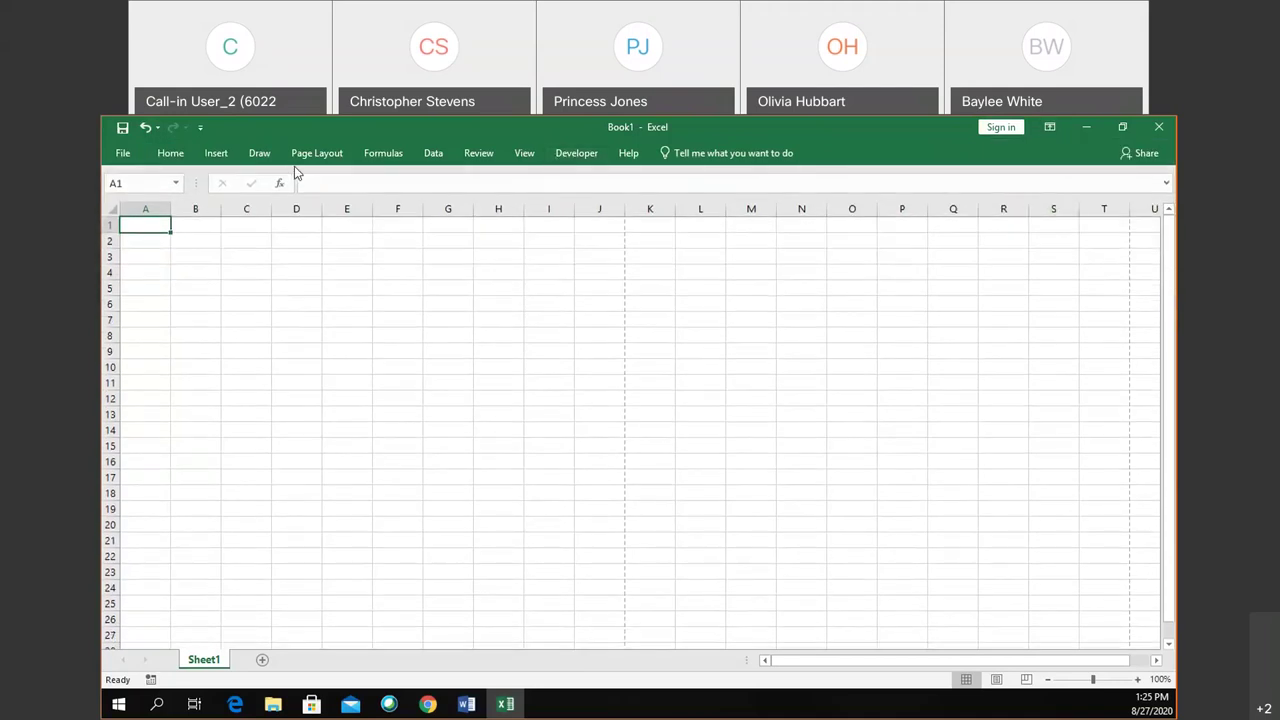
pyautogui.click(172, 156)
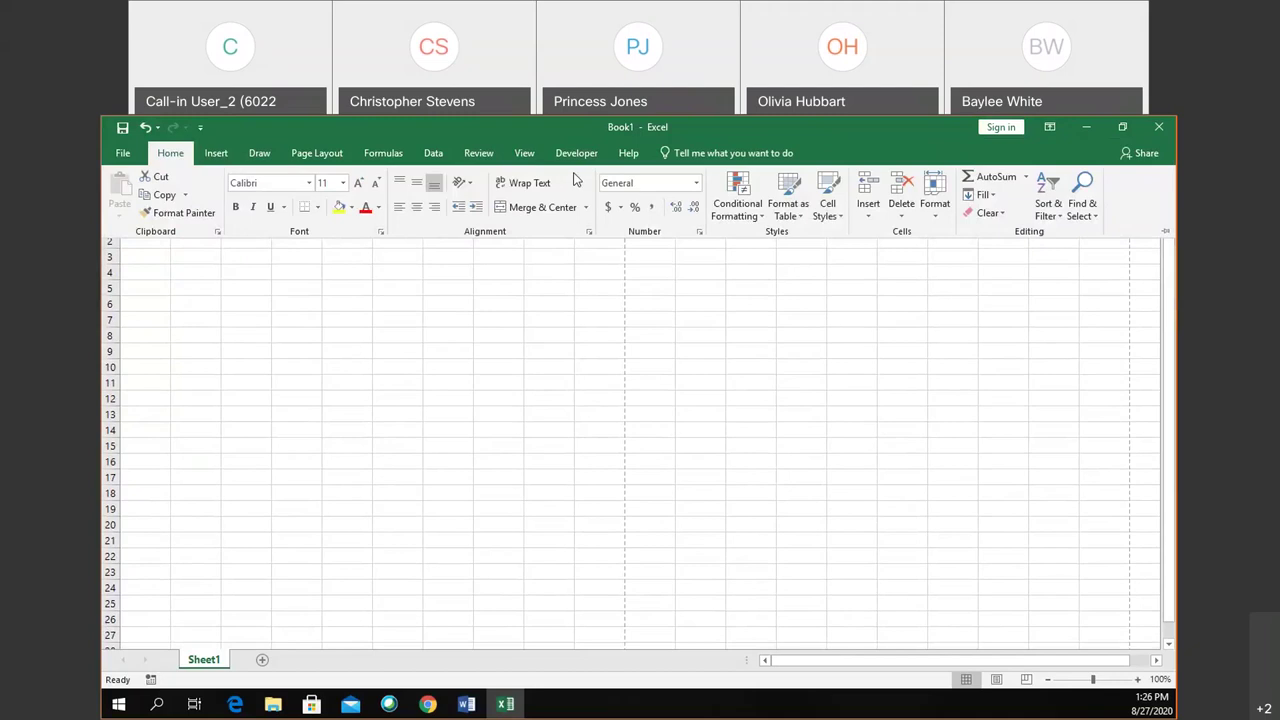
# Set the ribbon to Auto-hide and temporarily reveal it over the worksheet
pyautogui.click(1050, 127)
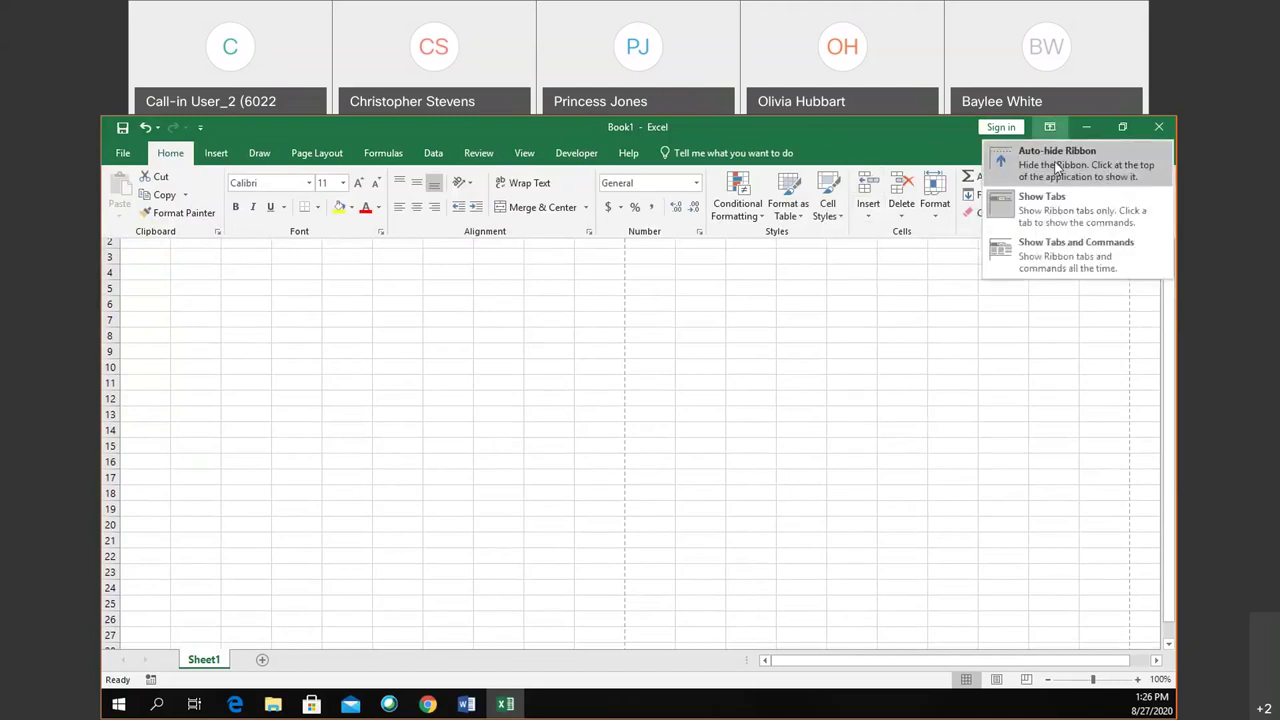
pyautogui.click(1057, 168)
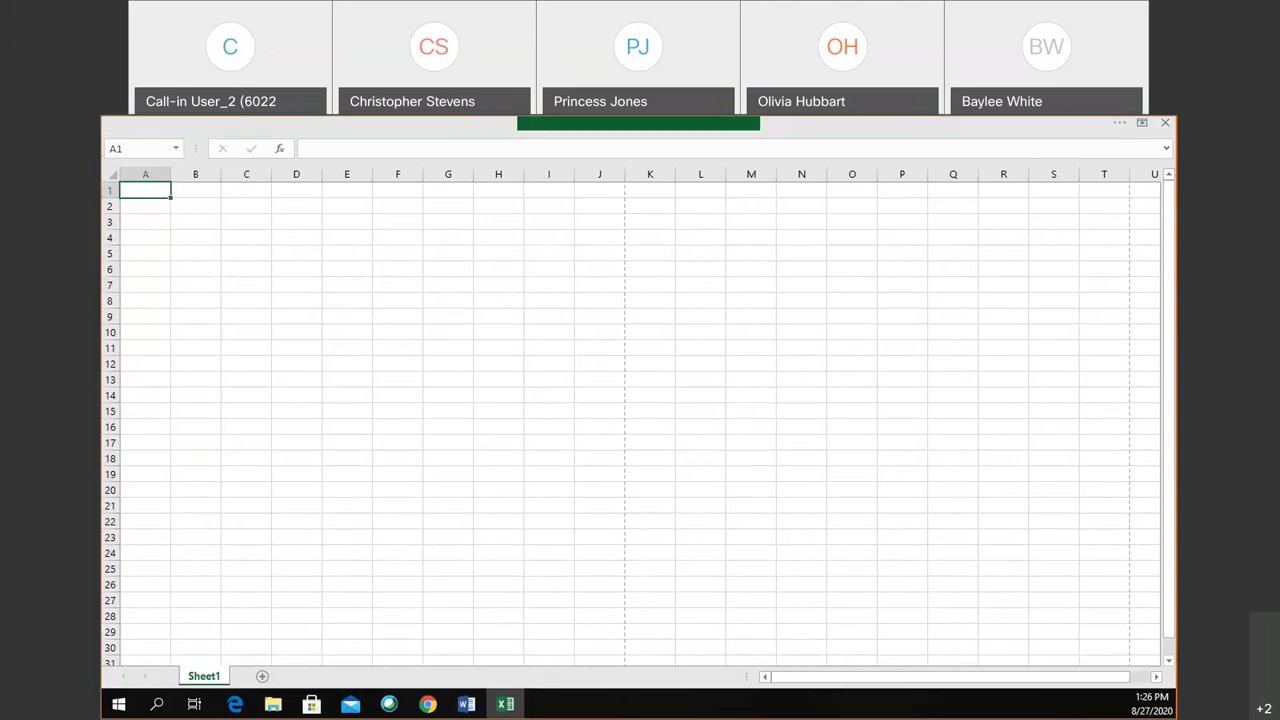
pyautogui.click(700, 122)
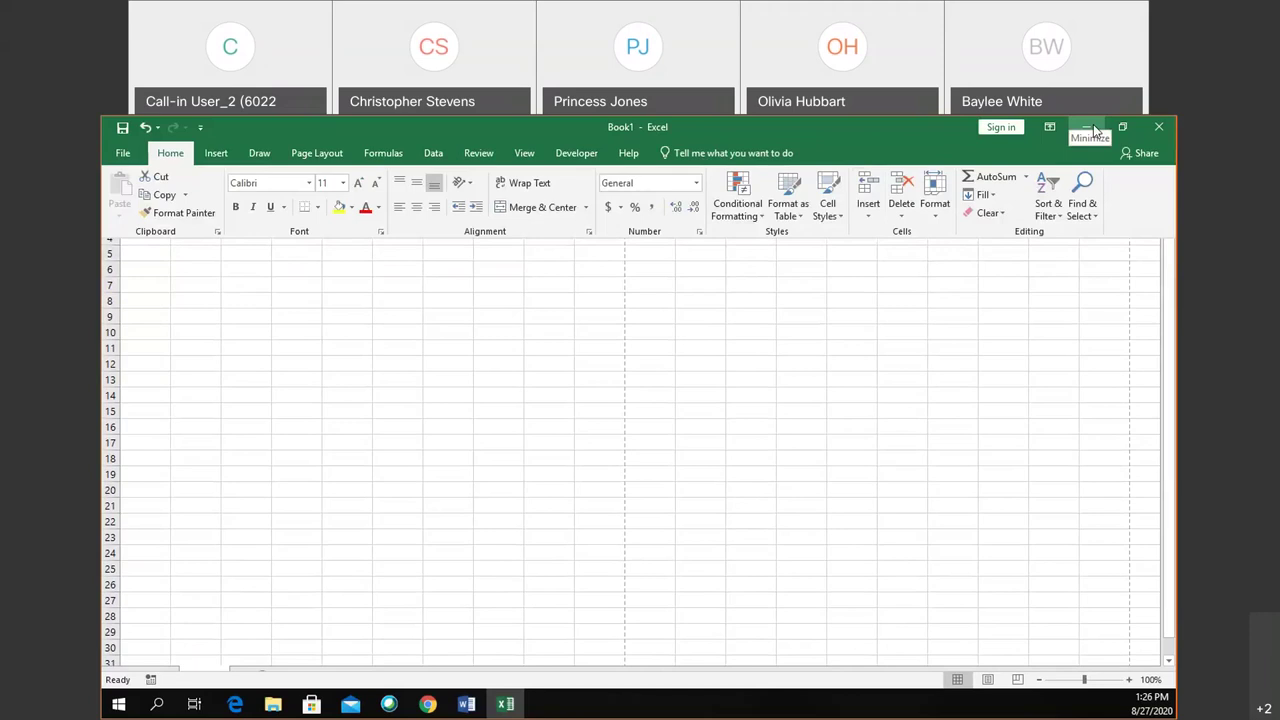
# Auto-hide the ribbon once more and restore it to Show Tabs and Commands
pyautogui.click(1054, 127)
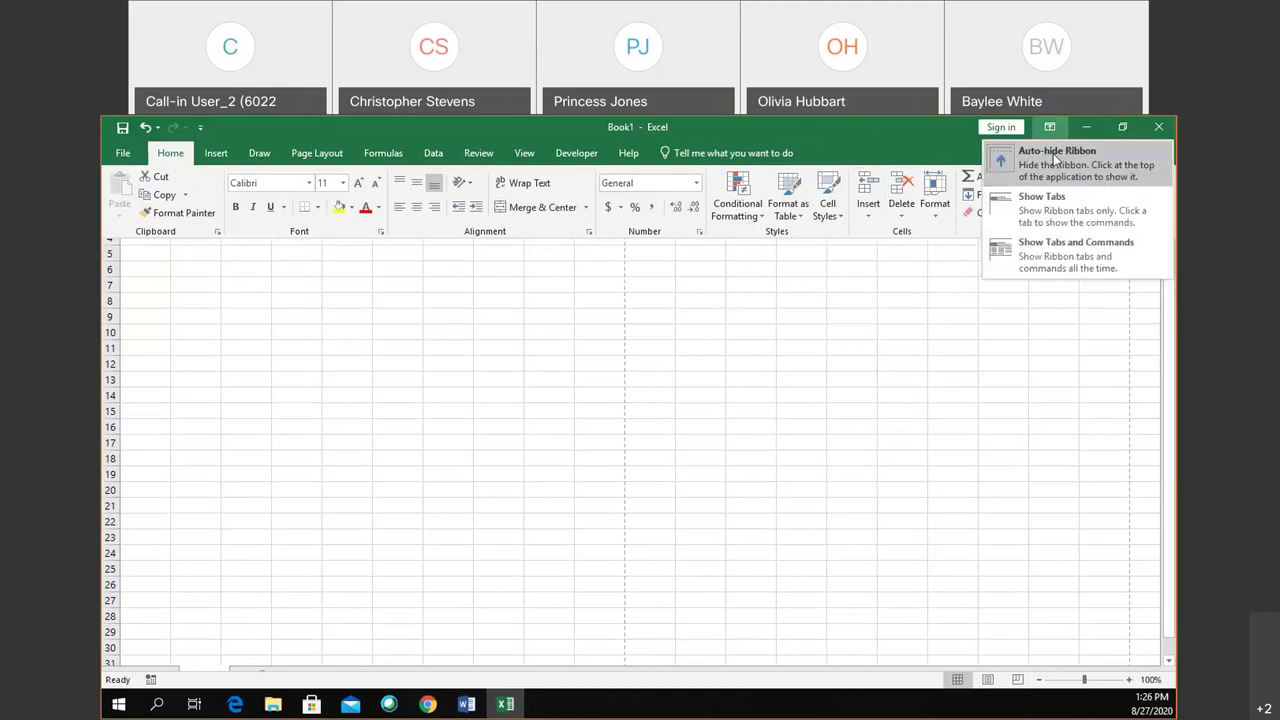
pyautogui.click(1054, 157)
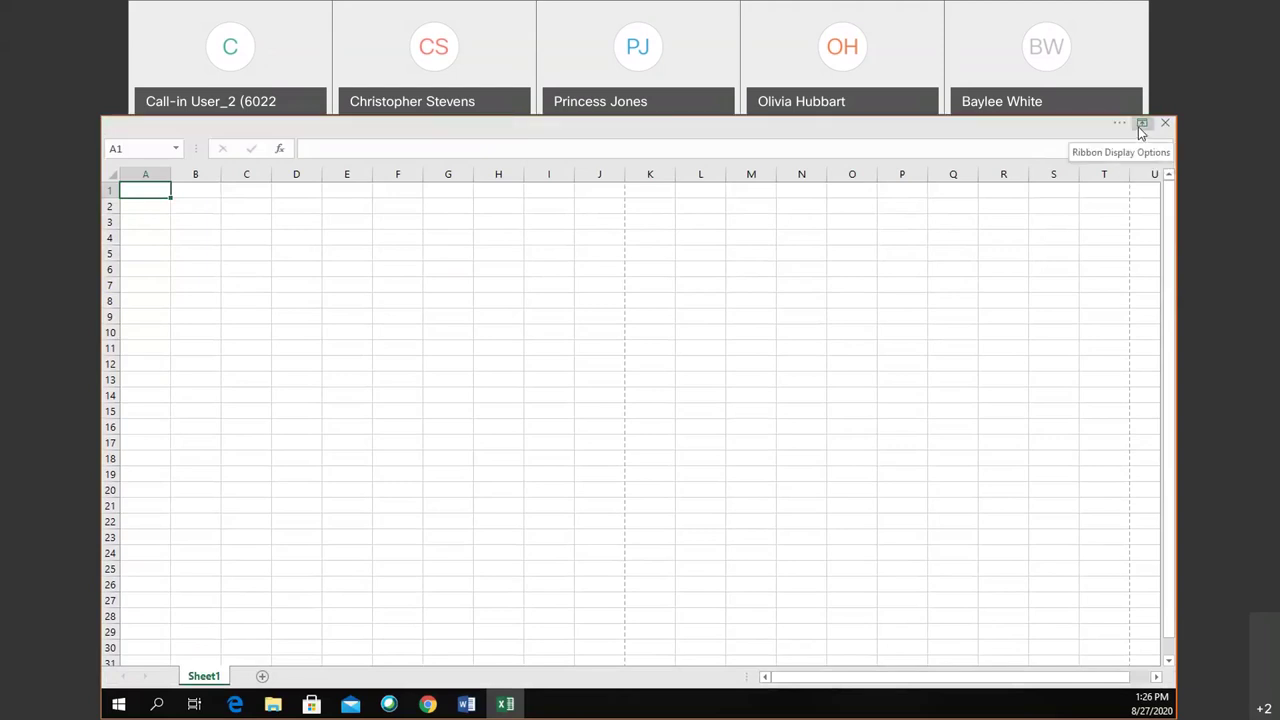
pyautogui.click(1140, 125)
pyautogui.click(1093, 258)
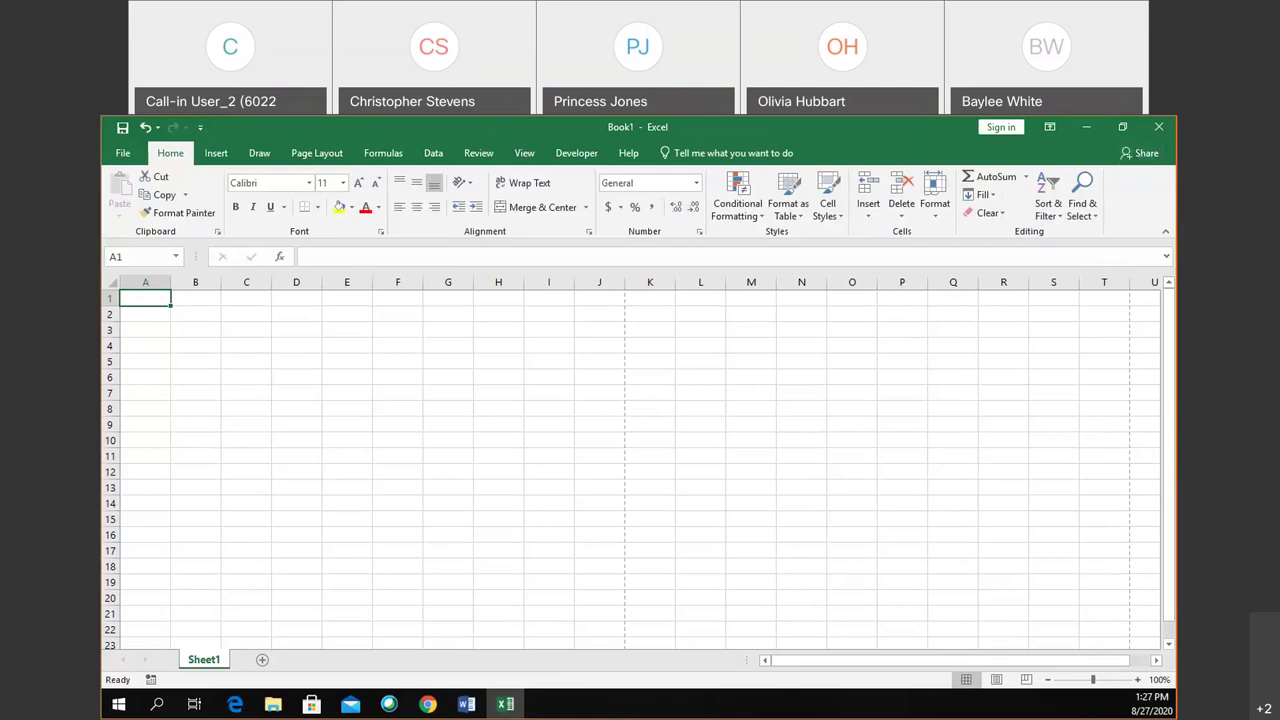
# Search the available commands for "color", view the Theme Colors choices, and clear the search without applying anything
pyautogui.click(733, 154)
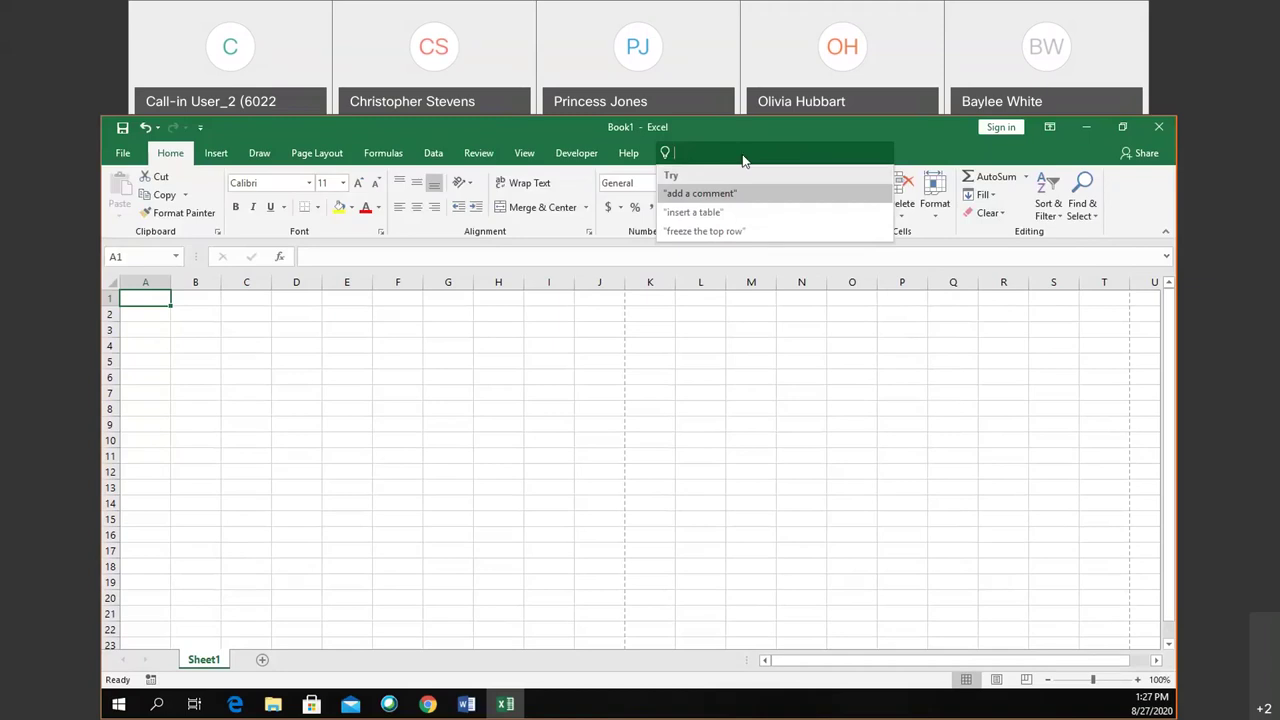
pyautogui.write('color')
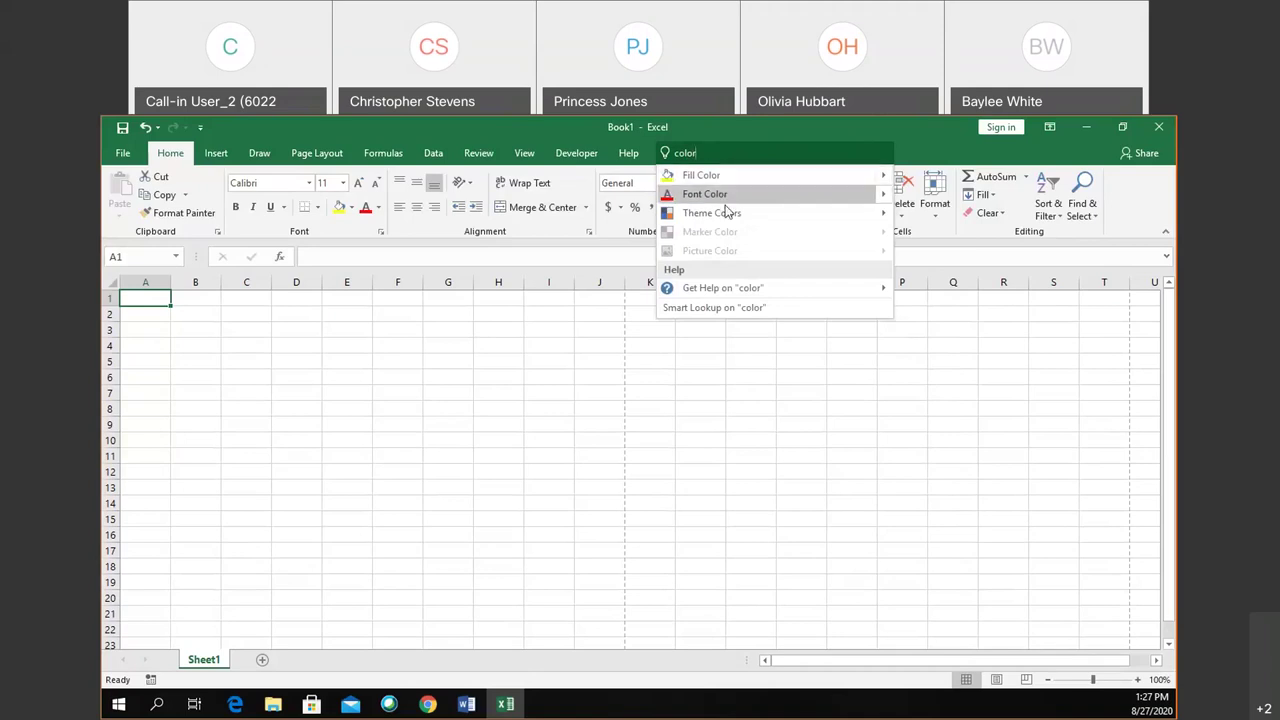
pyautogui.moveTo(724, 212)
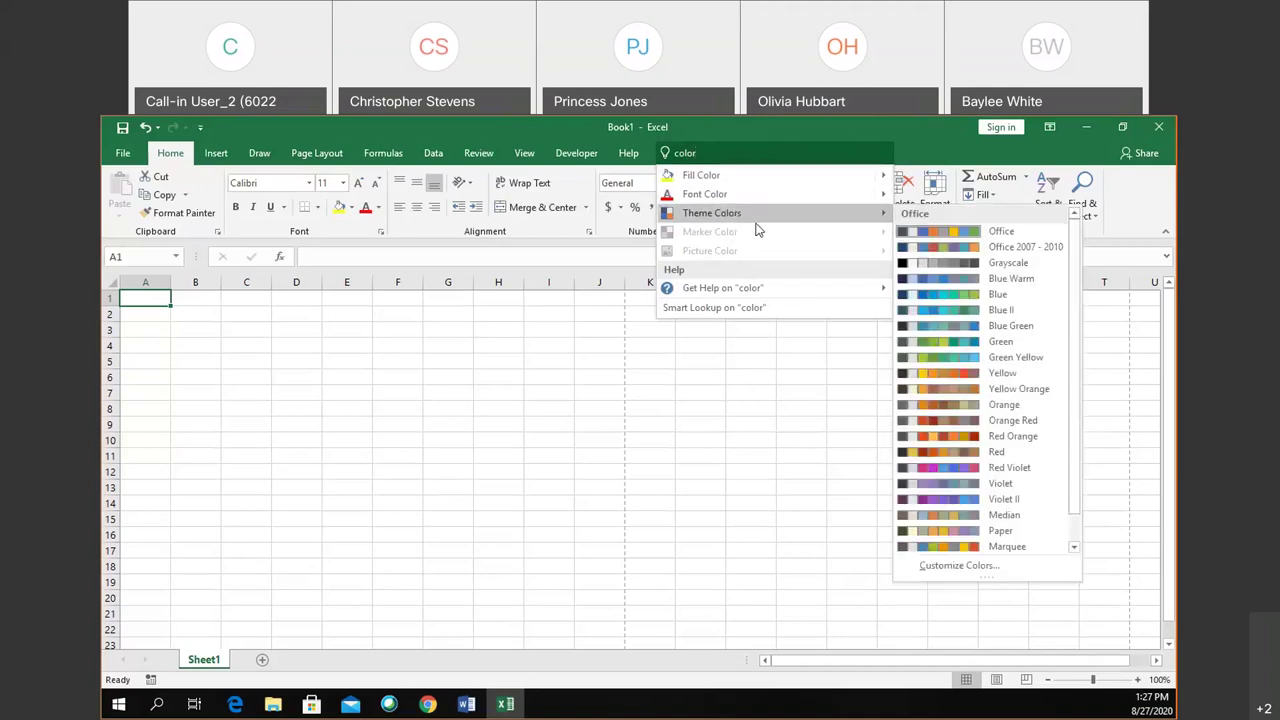
pyautogui.moveTo(757, 292)
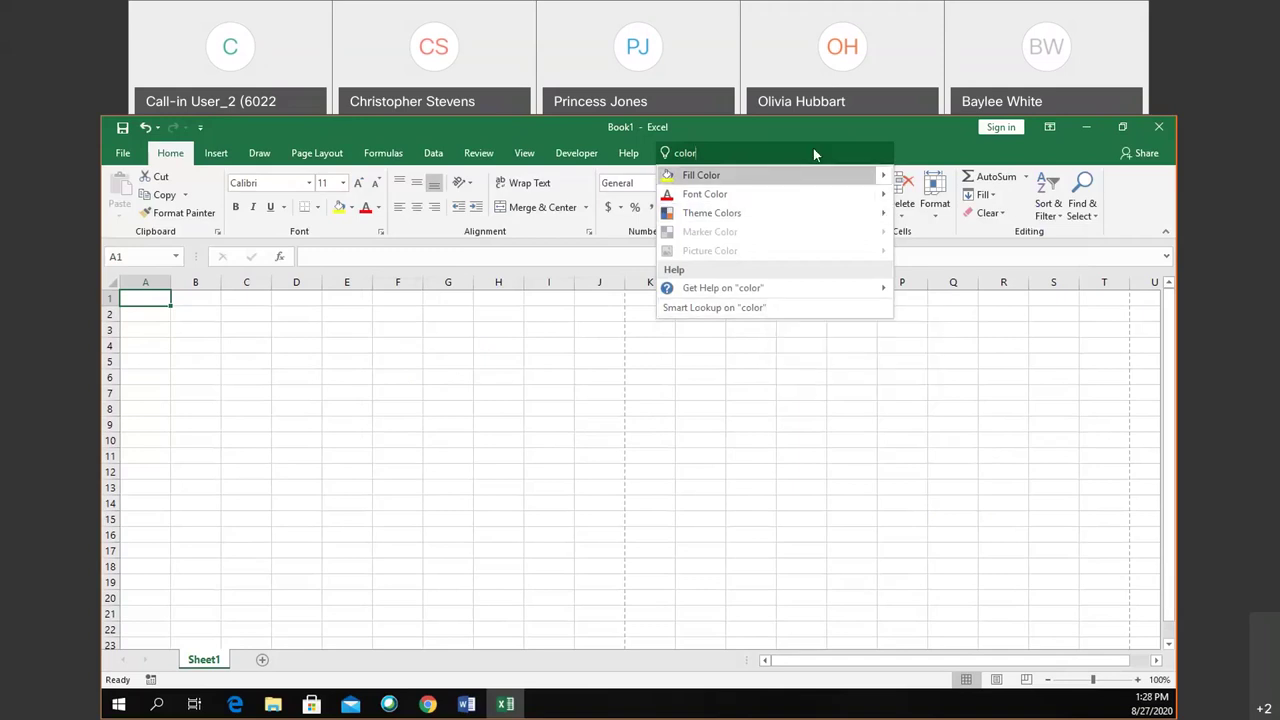
pyautogui.press('BackSpace')
pyautogui.press('BackSpace')
pyautogui.press('BackSpace')
pyautogui.press('BackSpace')
pyautogui.press('BackSpace')
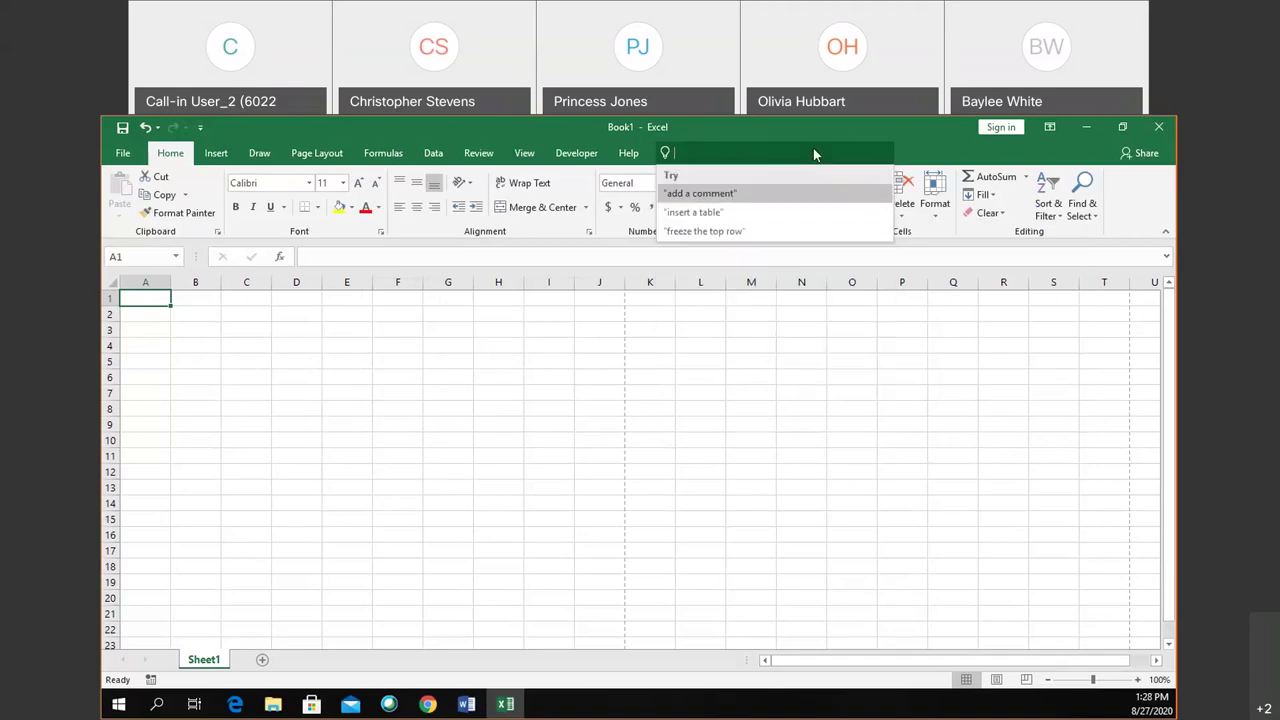
pyautogui.click(940, 147)
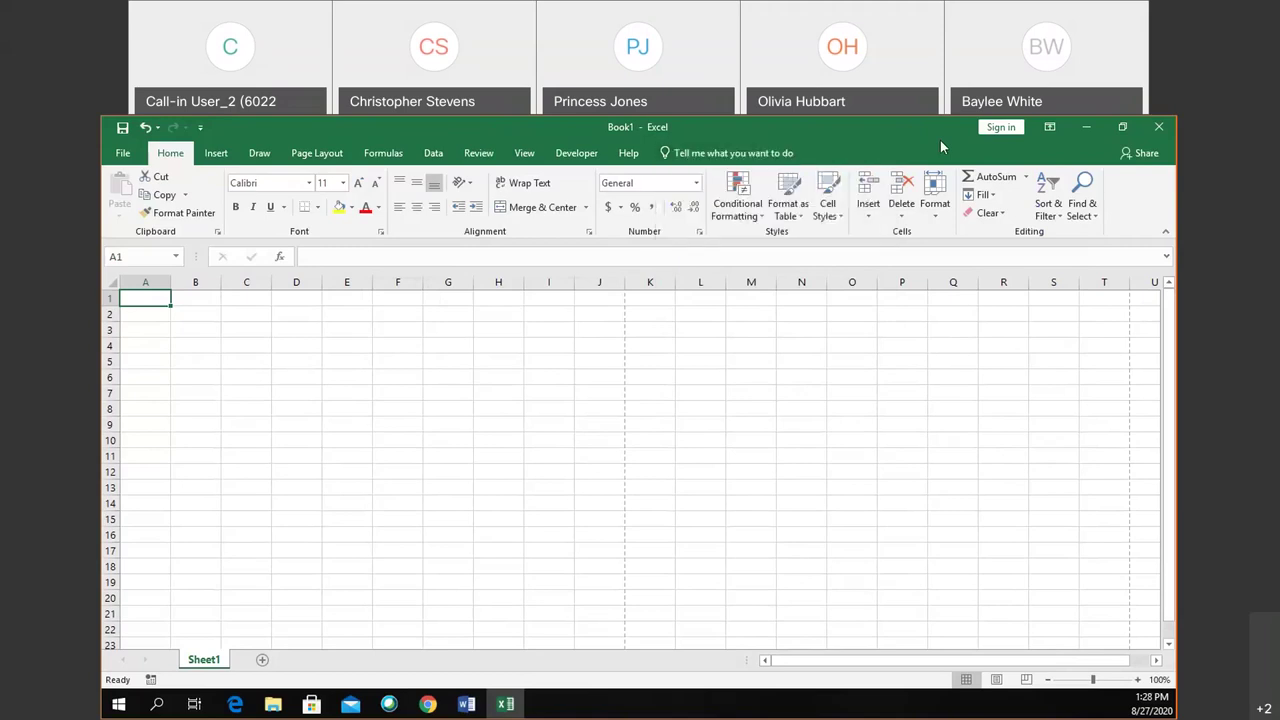
pyautogui.click(767, 152)
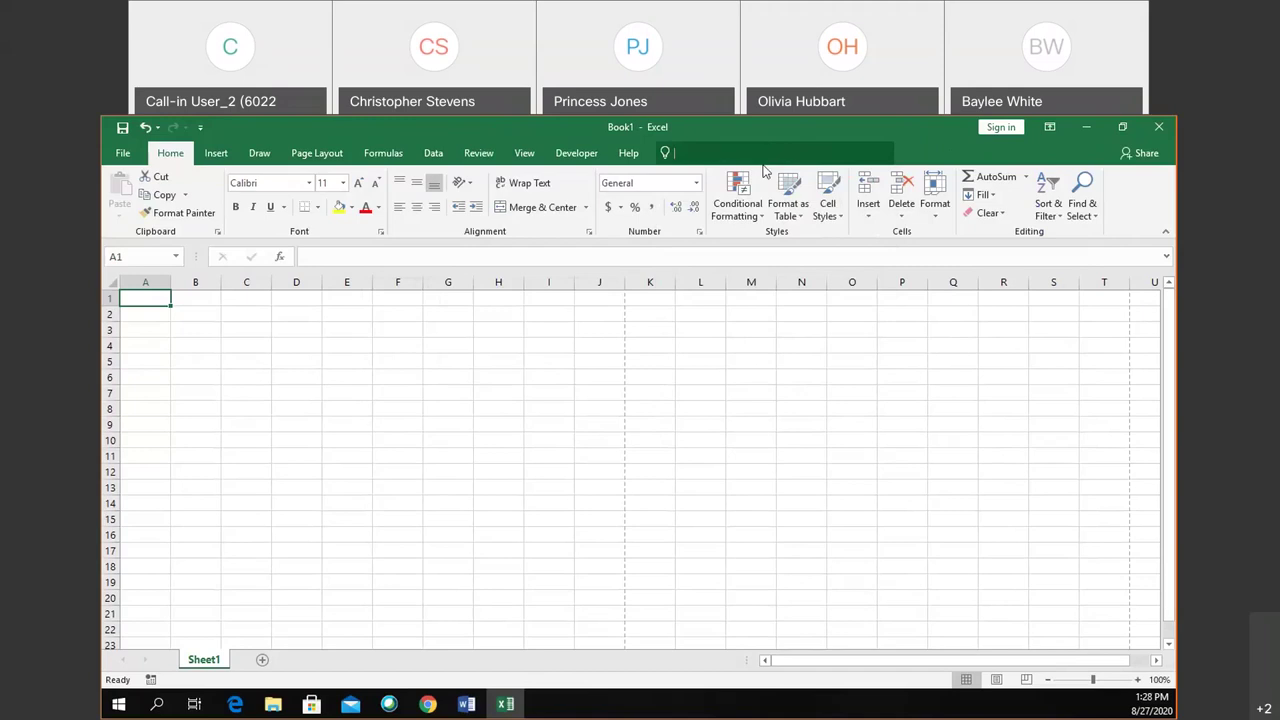
pyautogui.click(885, 121)
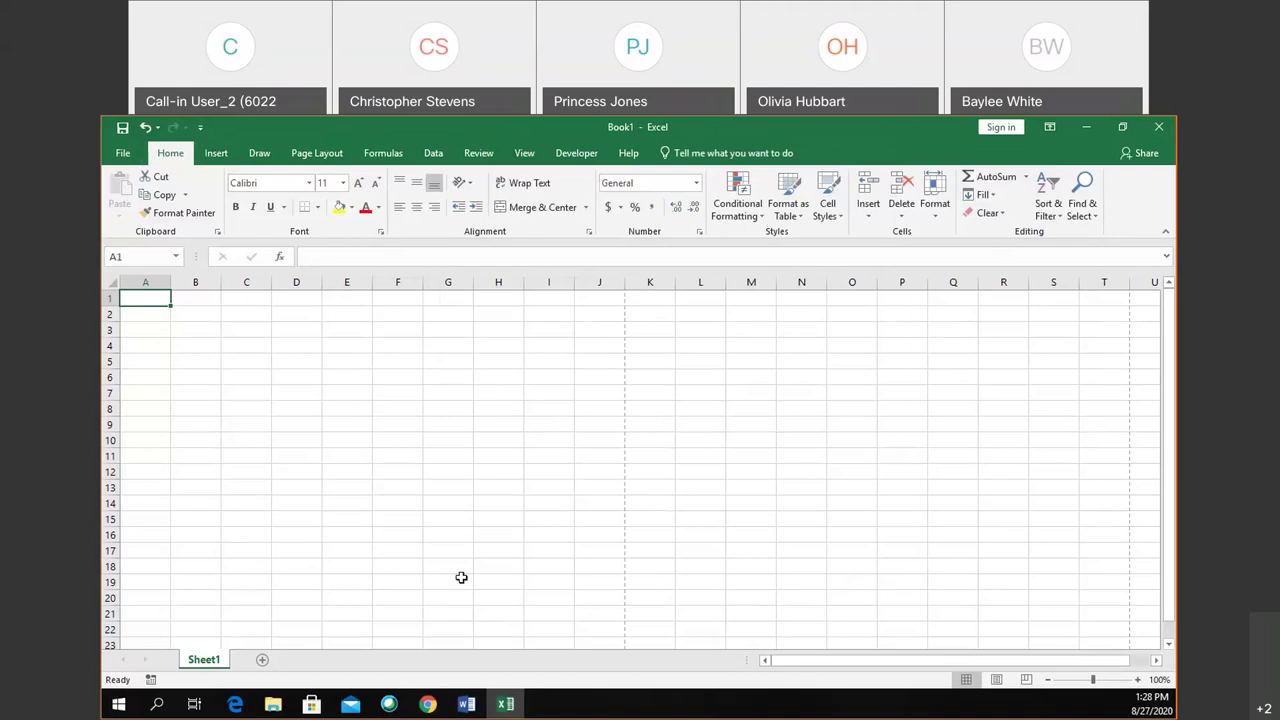
# Switch to the Word lecture script and copy the workbook name goexc2016_e01A_script_solution from activity 1.01
pyautogui.click(475, 708)
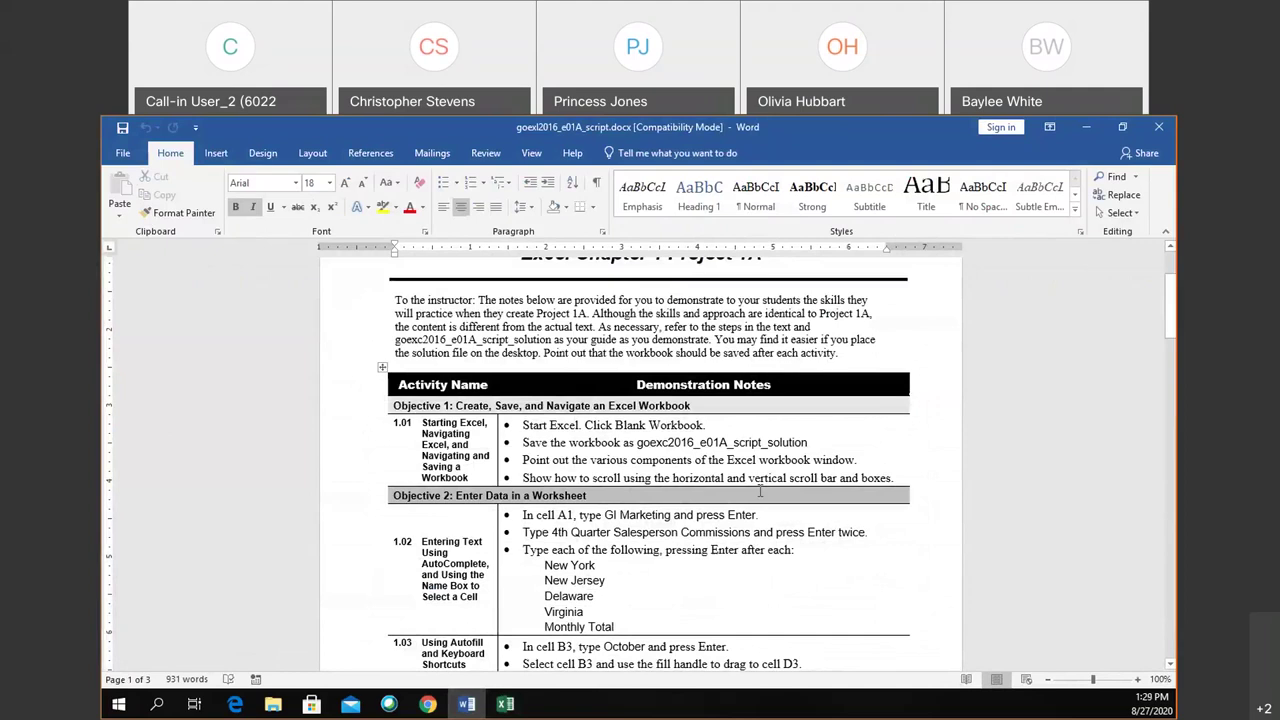
pyautogui.scroll(-1, 680, 440)
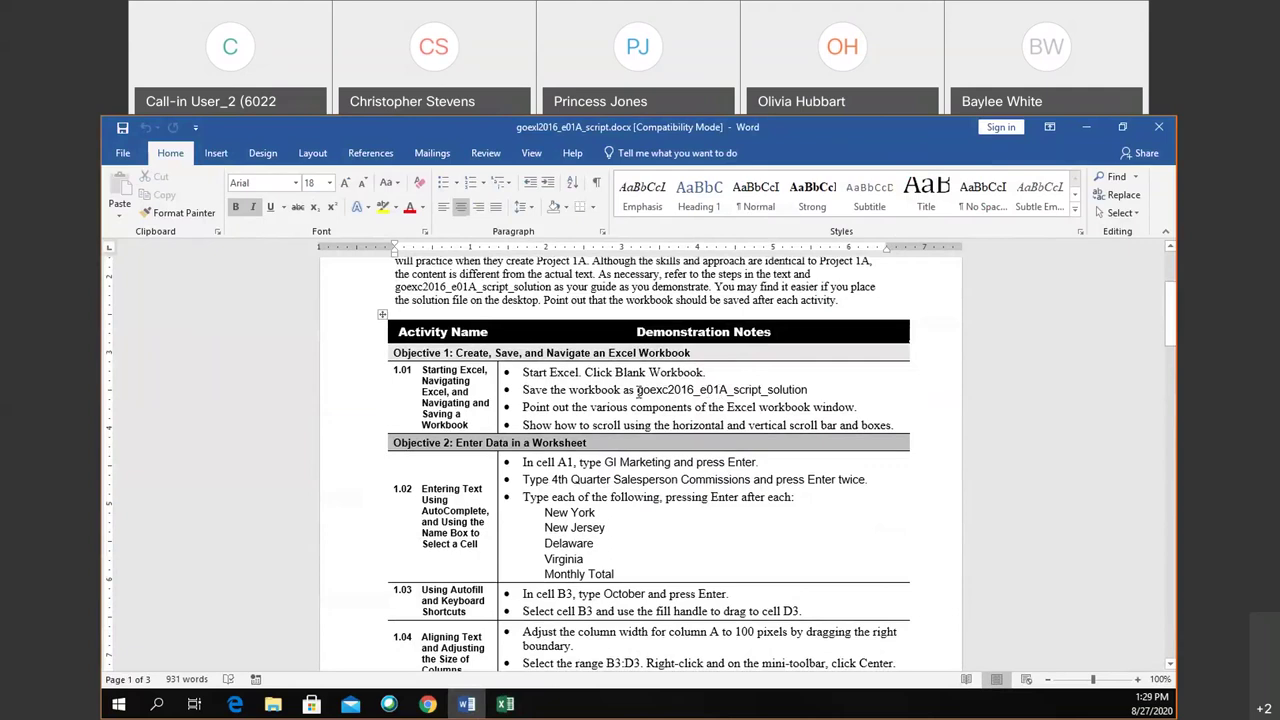
pyautogui.doubleClick(707, 389)
pyautogui.hotkey('ctrl', 'c')
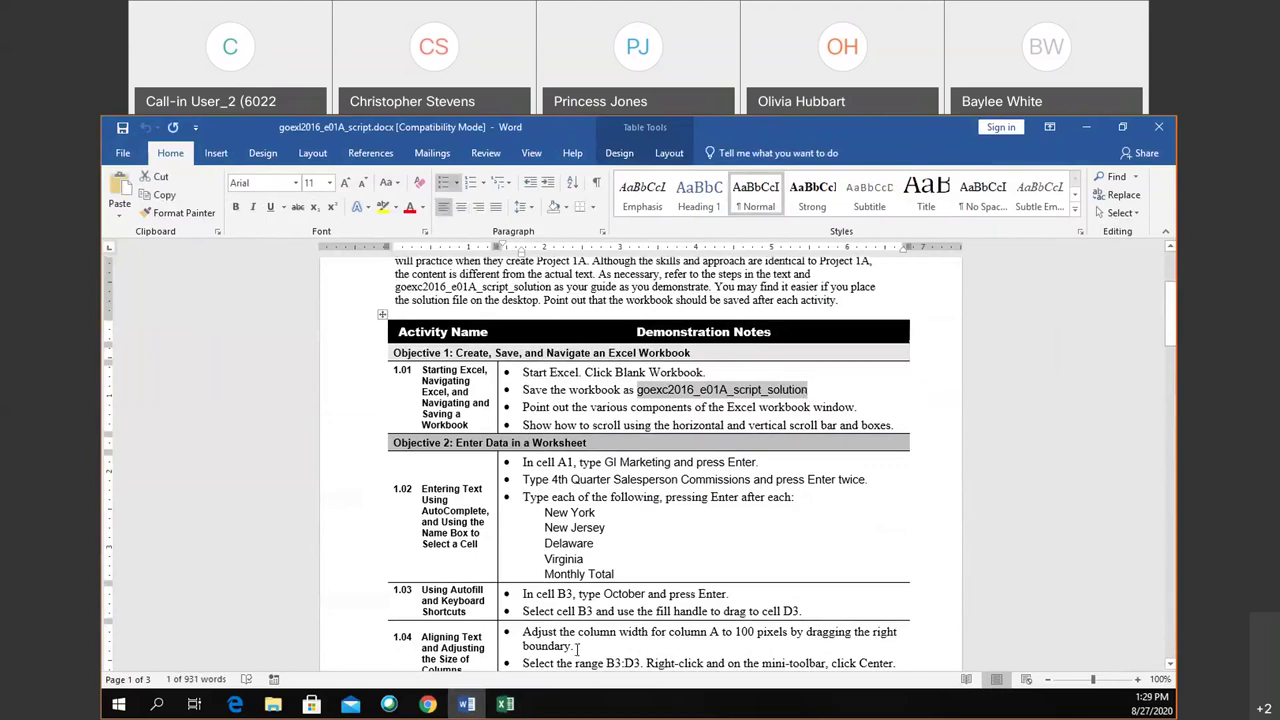
# Return to Excel and choose the Excel 01A folder in Scripted Lectures, under Downloads > Emergency work from home materials, as the workbook's save location
pyautogui.click(507, 704)
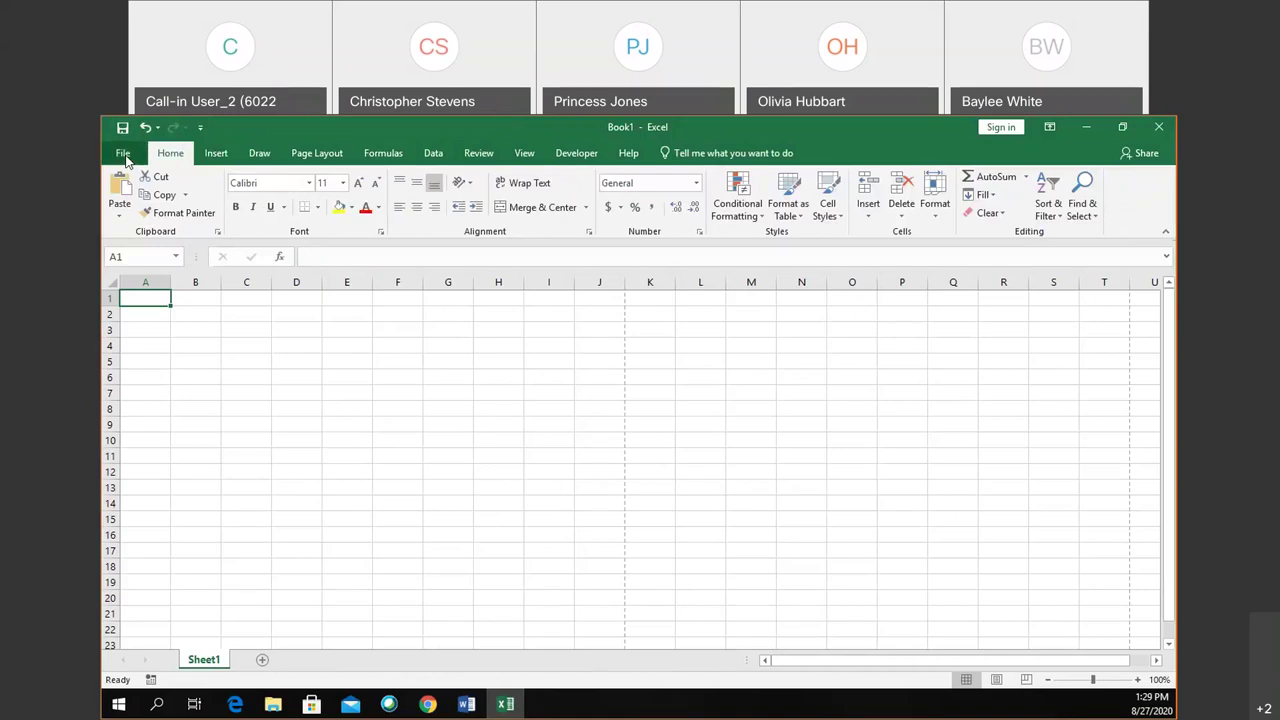
pyautogui.click(123, 154)
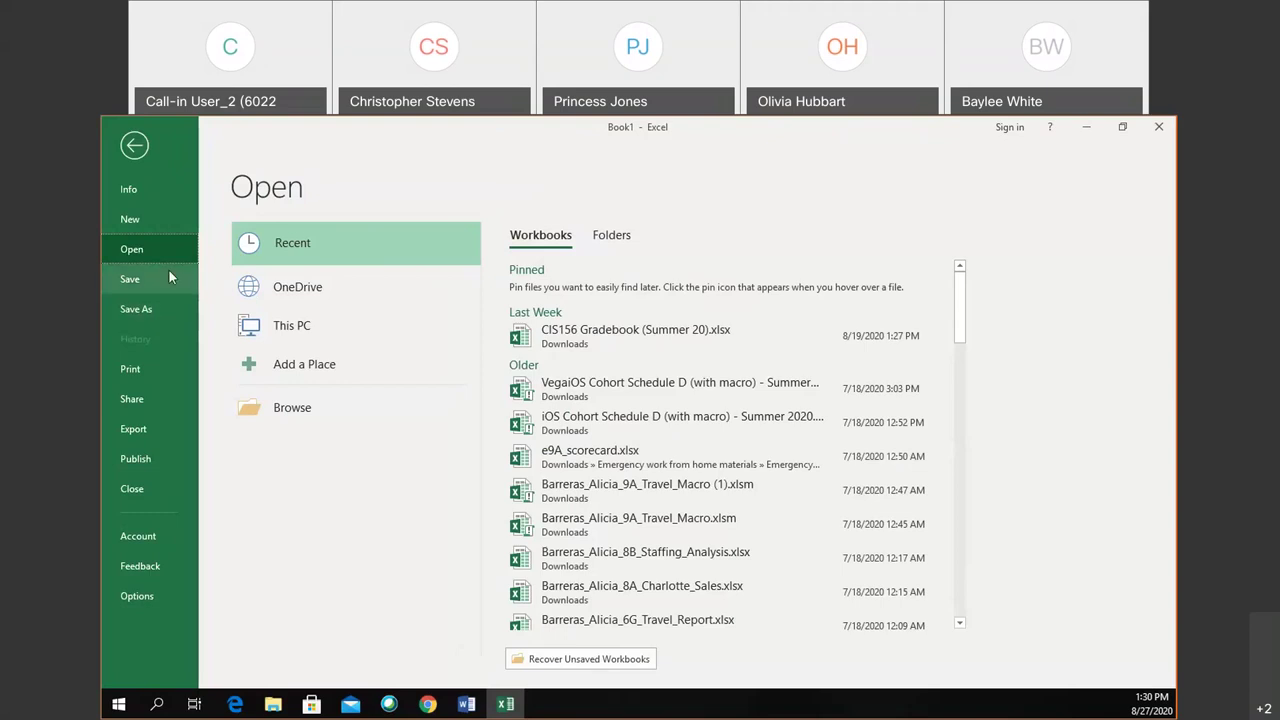
pyautogui.click(162, 282)
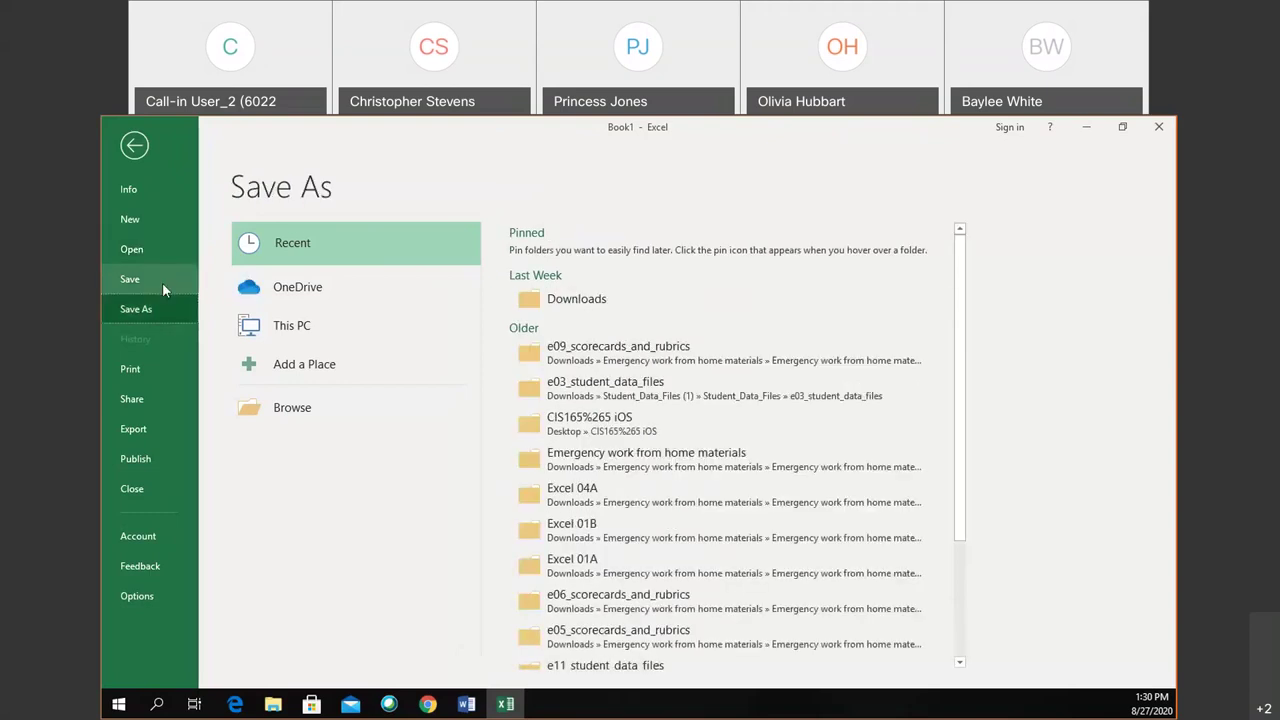
pyautogui.click(317, 410)
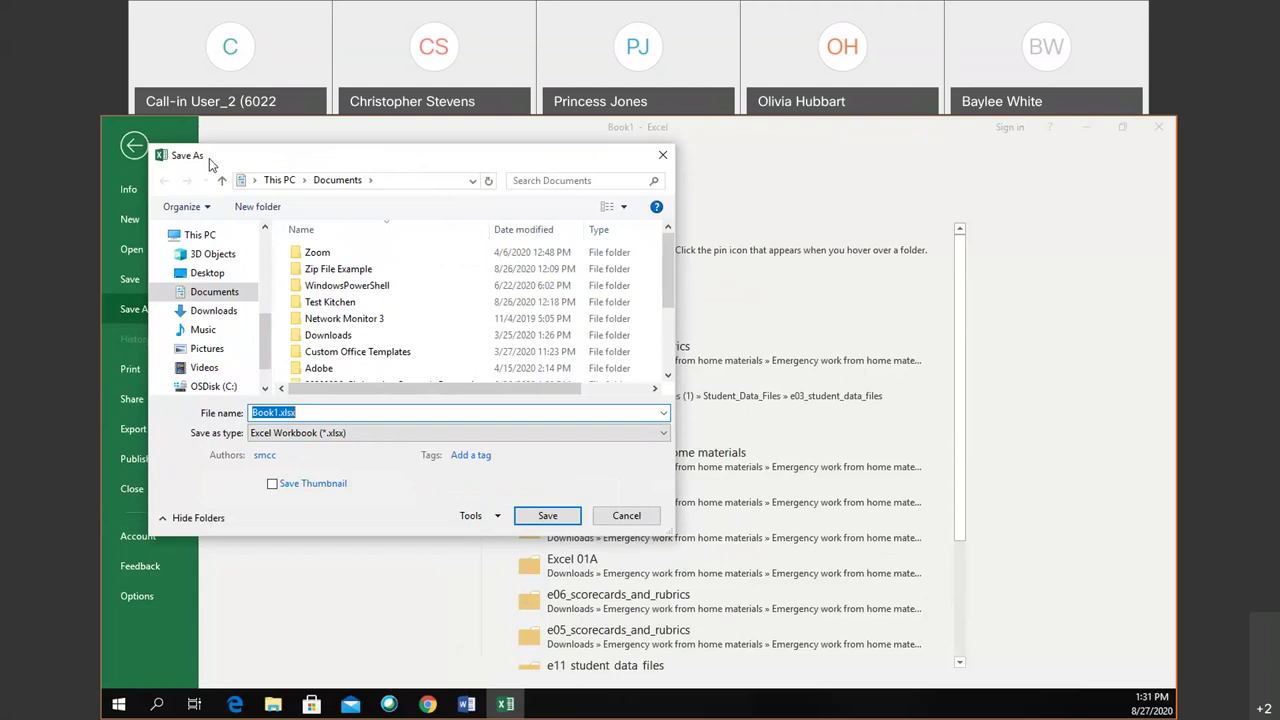
pyautogui.click(214, 311)
pyautogui.moveTo(668, 248); pyautogui.dragTo(666, 363)
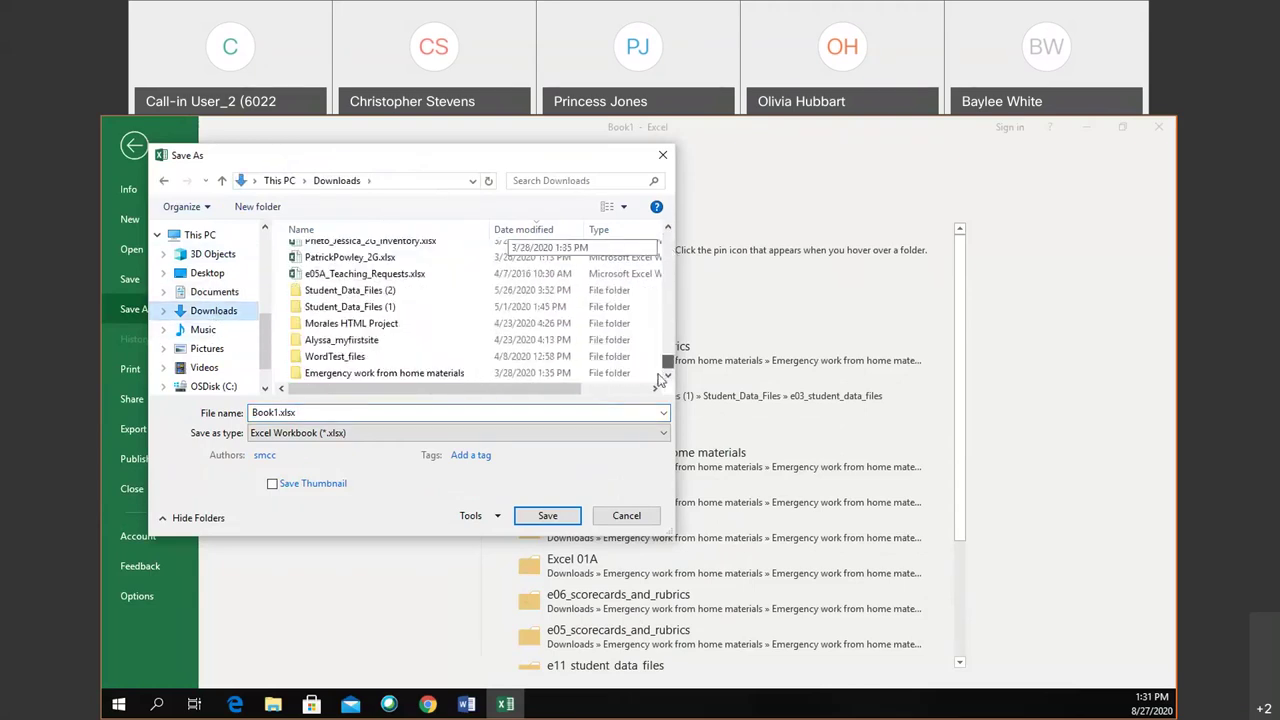
pyautogui.doubleClick(481, 378)
pyautogui.doubleClick(396, 254)
pyautogui.click(396, 256)
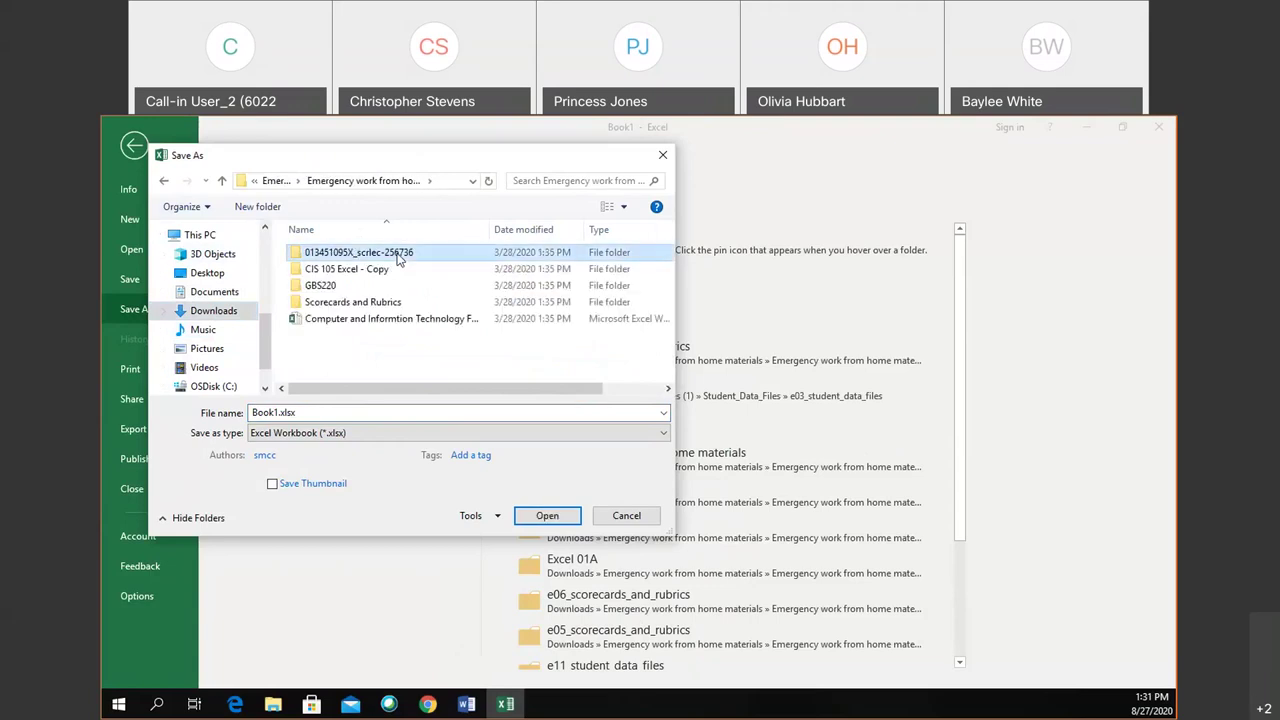
pyautogui.doubleClick(398, 256)
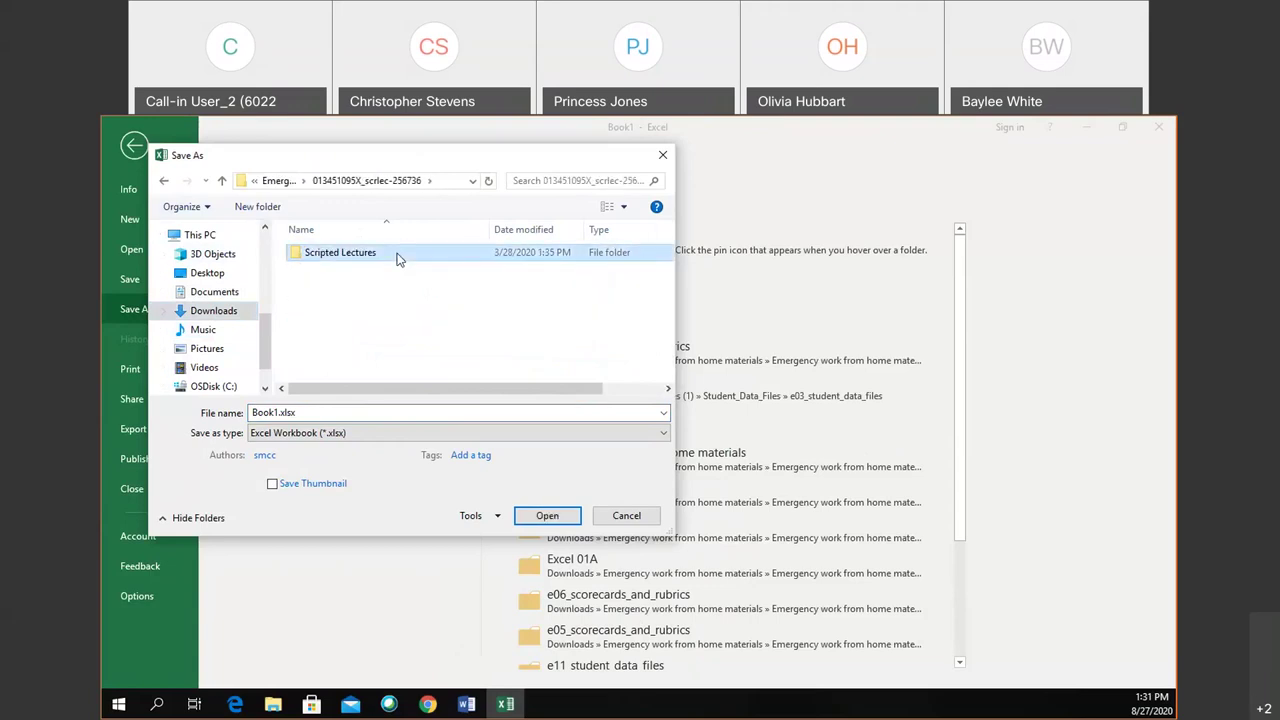
pyautogui.doubleClick(397, 255)
pyautogui.doubleClick(399, 254)
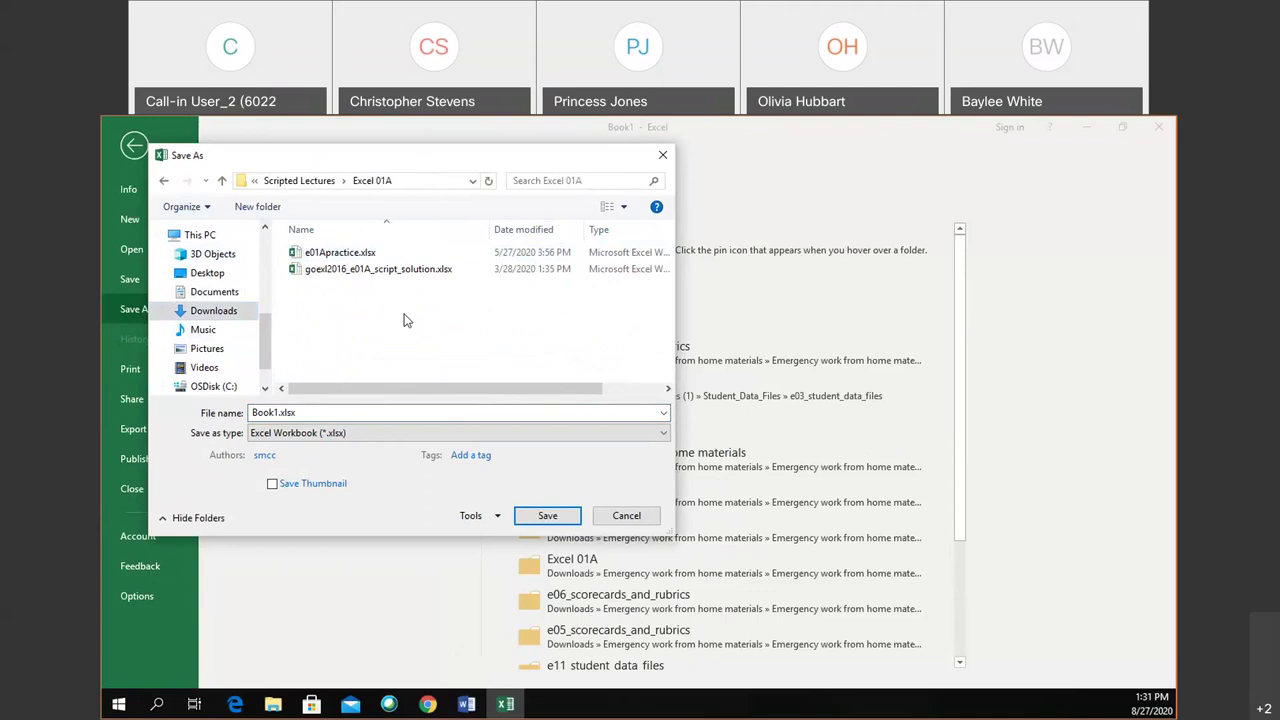
# Save the workbook as goexc2016_e01A_script_solutionFall2020 in the Excel 01A folder
pyautogui.click(381, 415)
pyautogui.hotkey('ctrl', 'v')
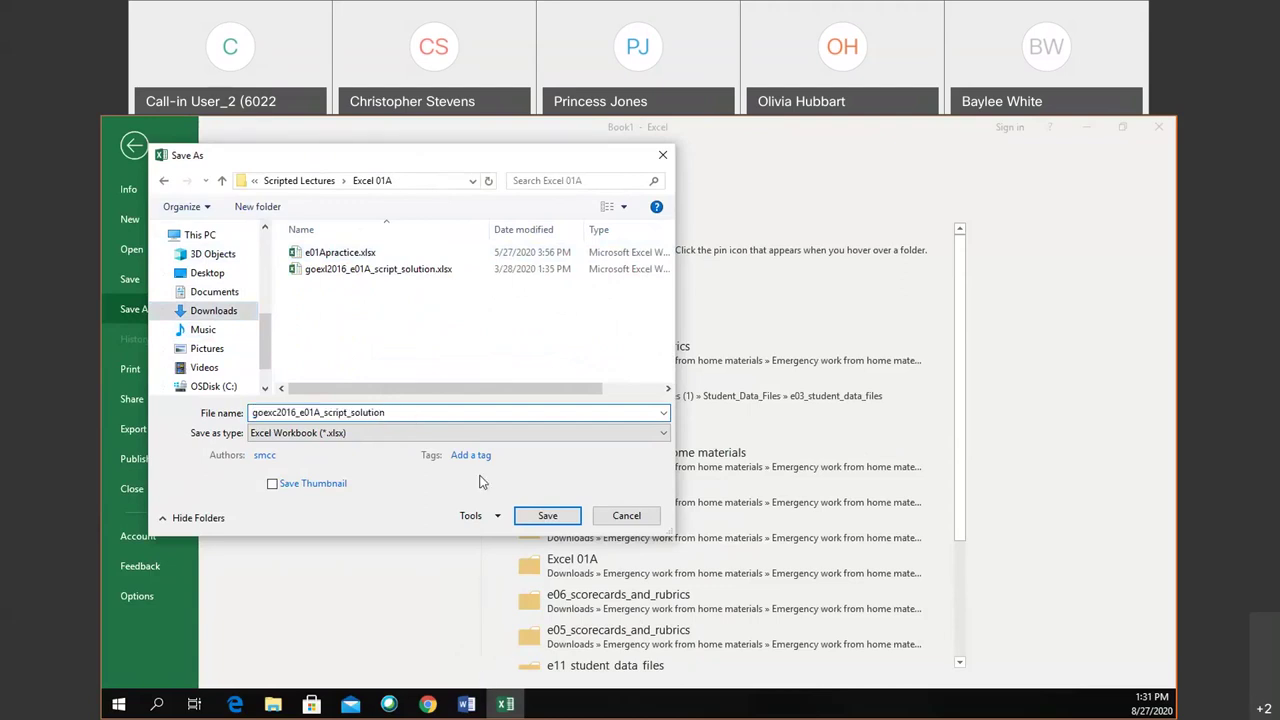
pyautogui.write('Fall2020')
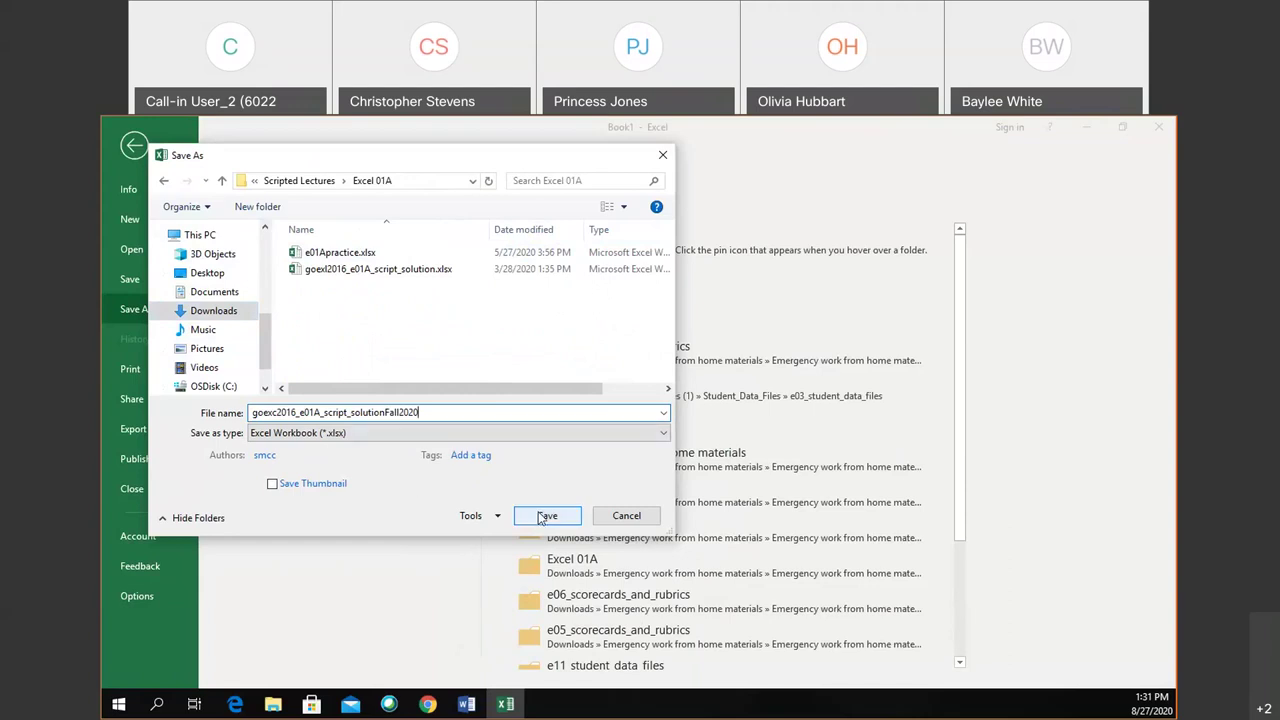
pyautogui.click(547, 516)
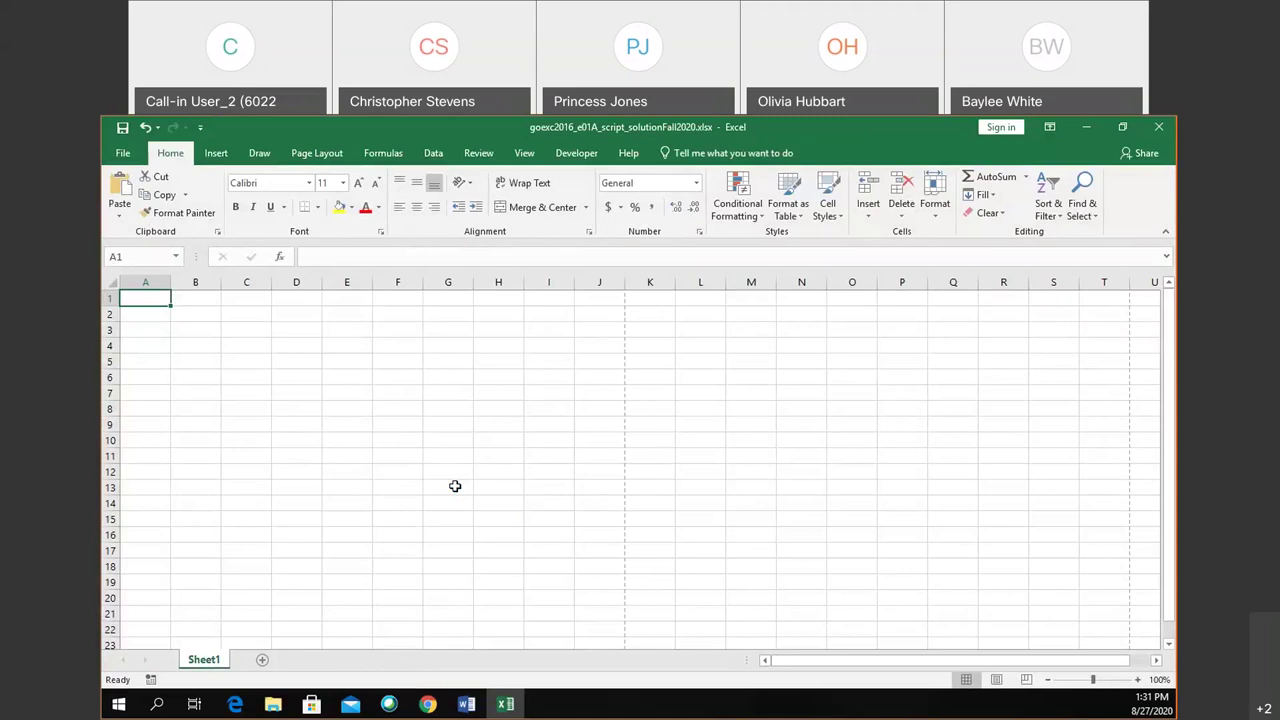
# Switch to the Word lecture script, review the remaining activity 1.01 notes, and return to the Excel workbook
pyautogui.click(476, 706)
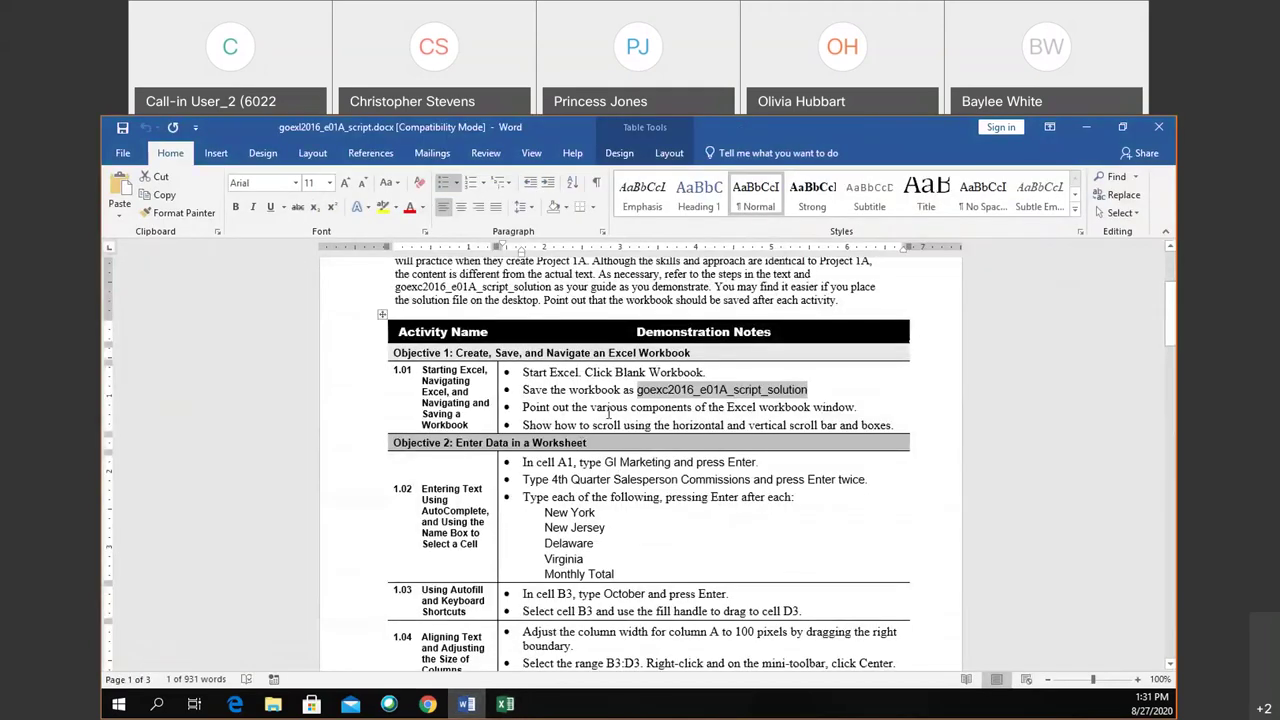
pyautogui.click(607, 410)
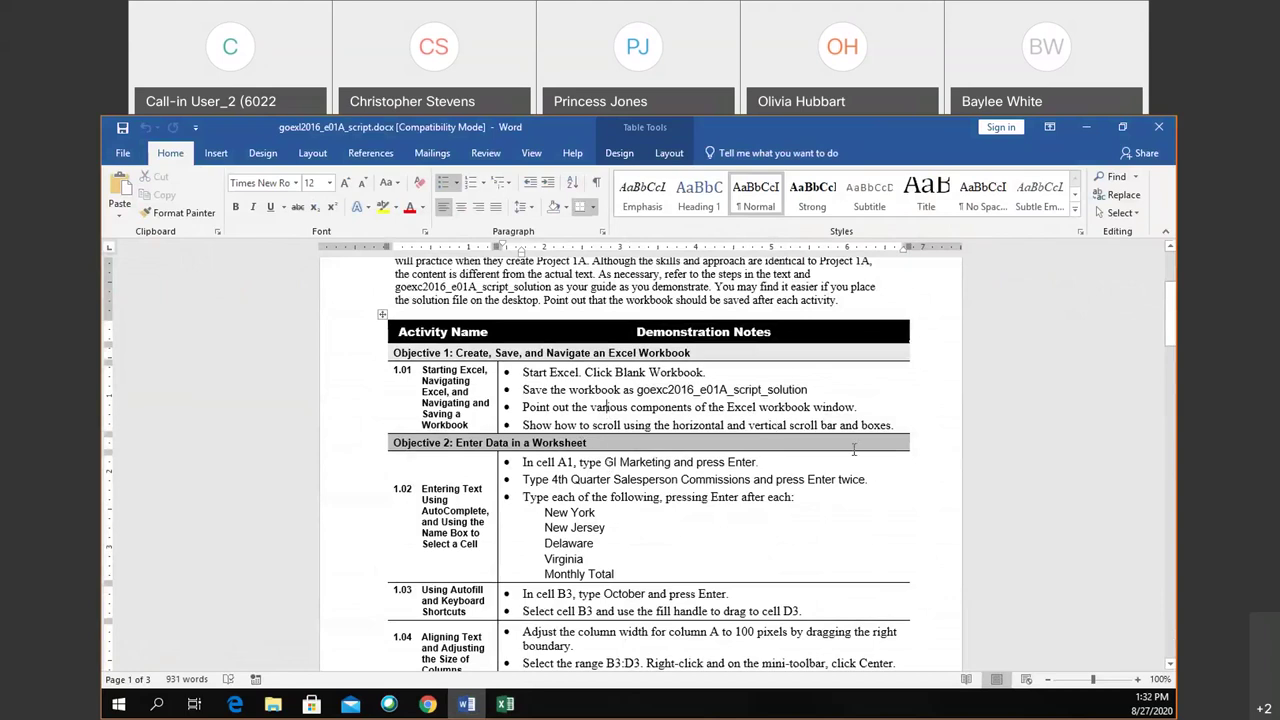
pyautogui.click(506, 705)
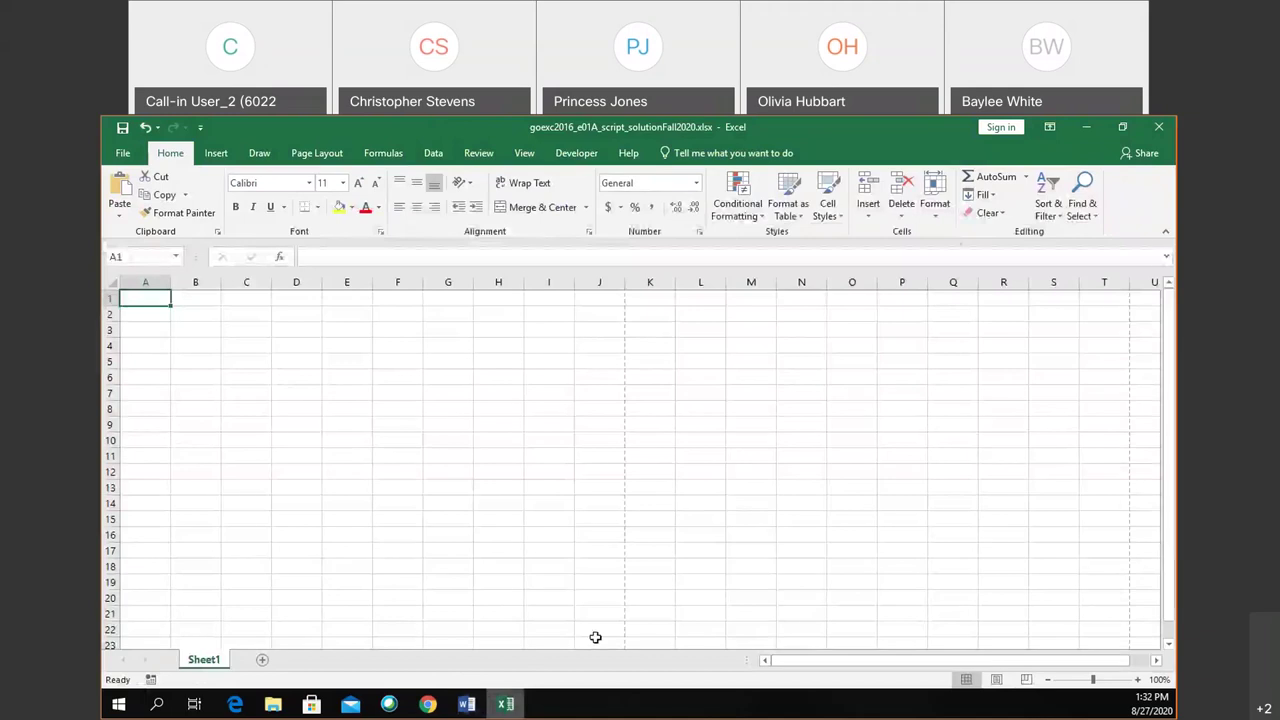
# Demonstrate scrolling the blank worksheet horizontally and vertically
pyautogui.moveTo(806, 667); pyautogui.dragTo(959, 675)
pyautogui.moveTo(1166, 429); pyautogui.dragTo(1168, 400)
pyautogui.moveTo(997, 654); pyautogui.dragTo(917, 667)
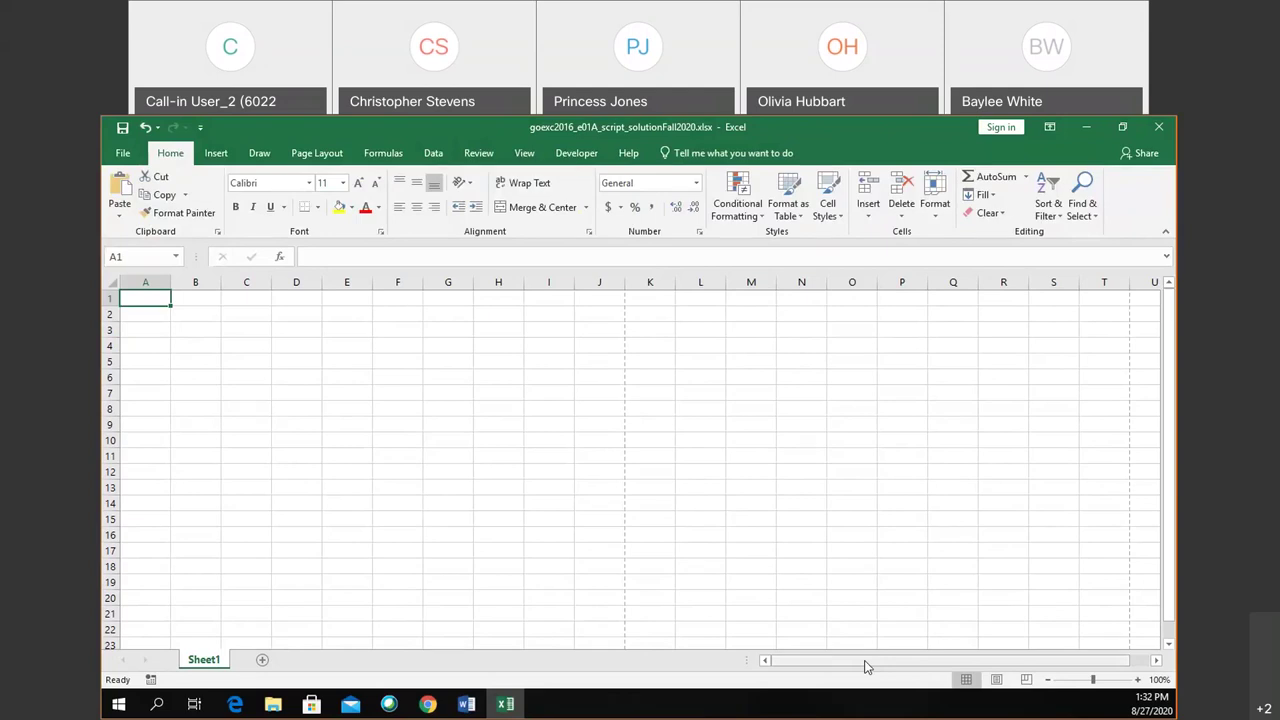
pyautogui.moveTo(866, 667); pyautogui.dragTo(905, 662)
# Select cell U1 and move the active cell rightward along row 1 to BA1, past column Z
pyautogui.click(1123, 295)
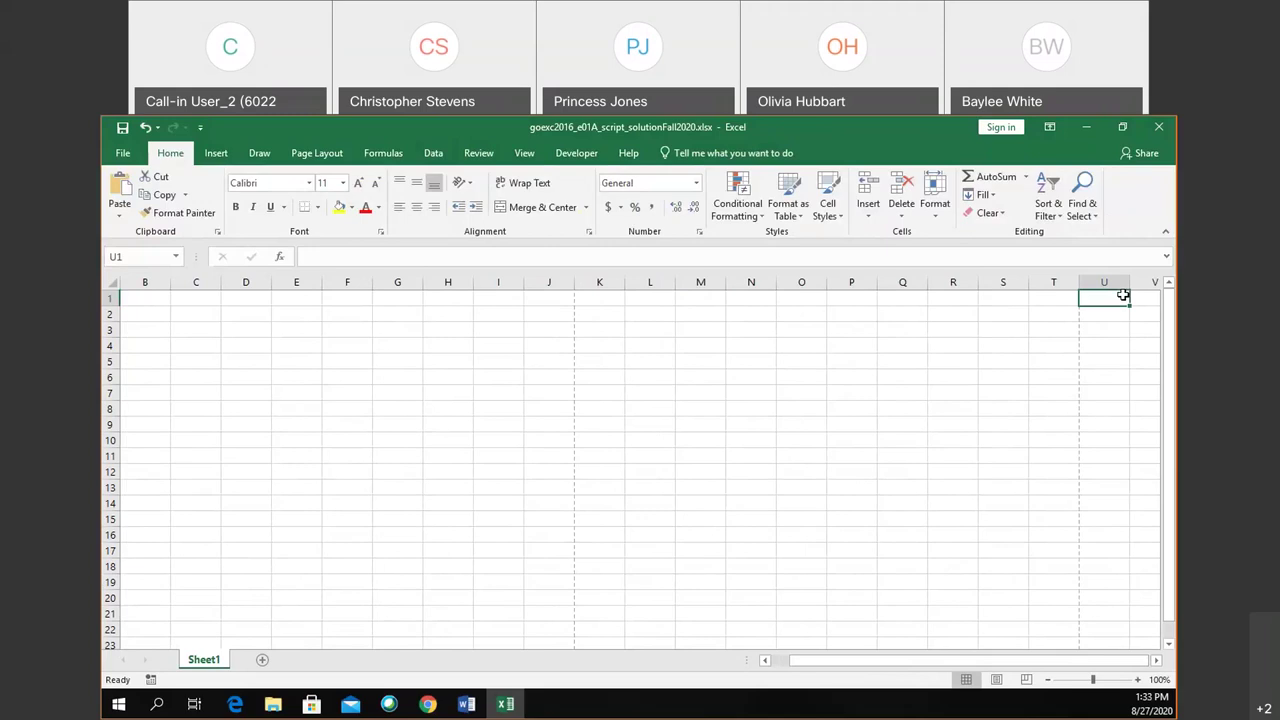
pyautogui.press('Right')
pyautogui.press('Right')
pyautogui.press('Right')
pyautogui.press('Right')
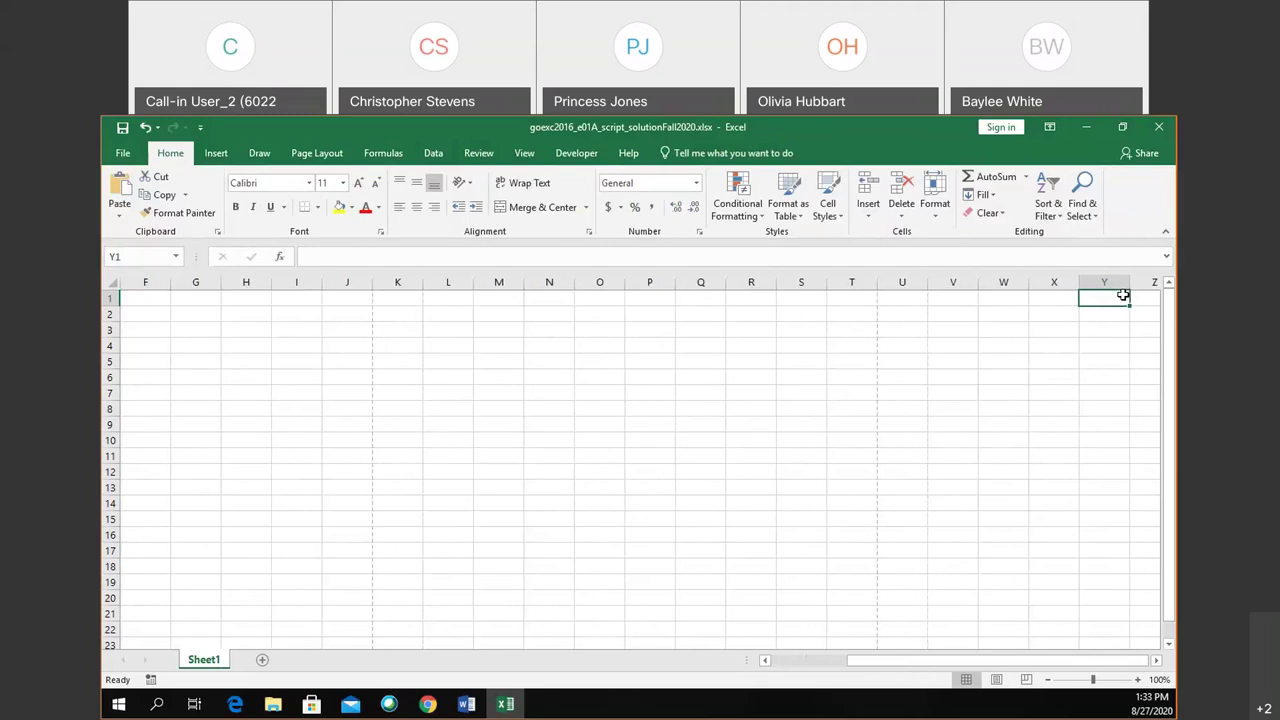
pyautogui.press('Right')
pyautogui.press('Right')
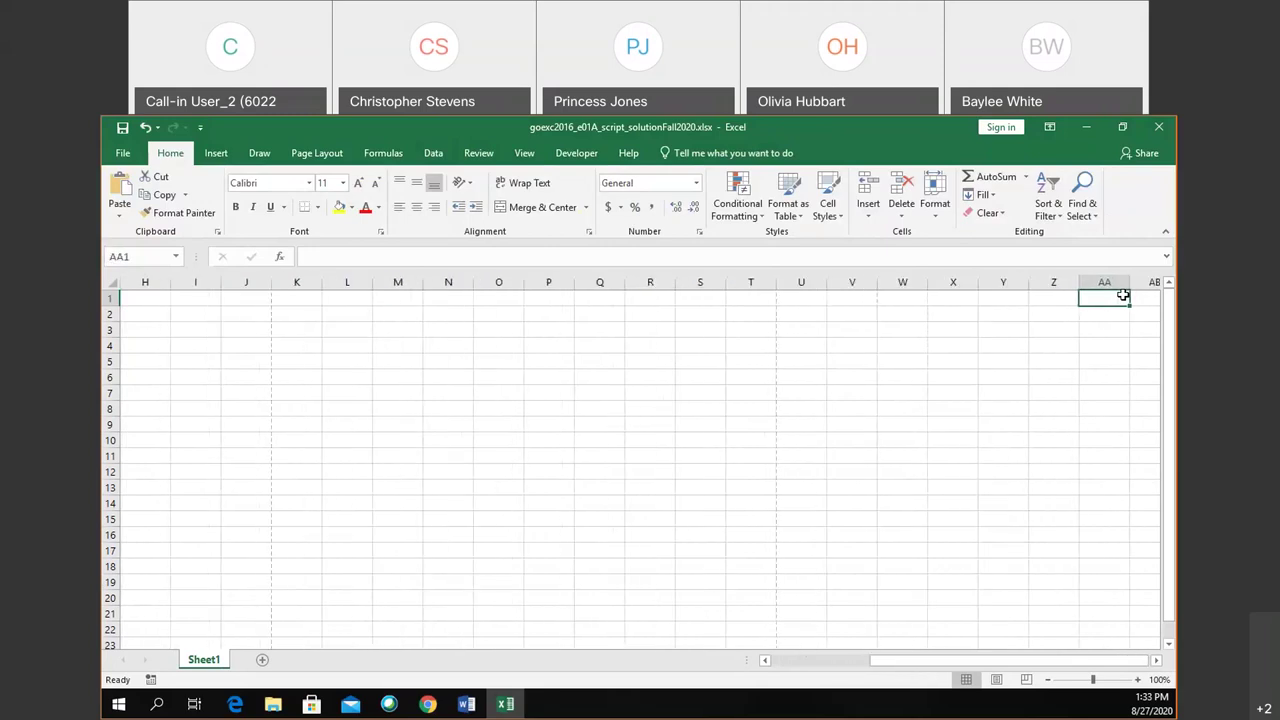
pyautogui.press('Right')
pyautogui.press('Right')
pyautogui.press('Right')
pyautogui.press('Right')
pyautogui.press('Right')
pyautogui.press('Right')
pyautogui.press('Right')
pyautogui.press('Right')
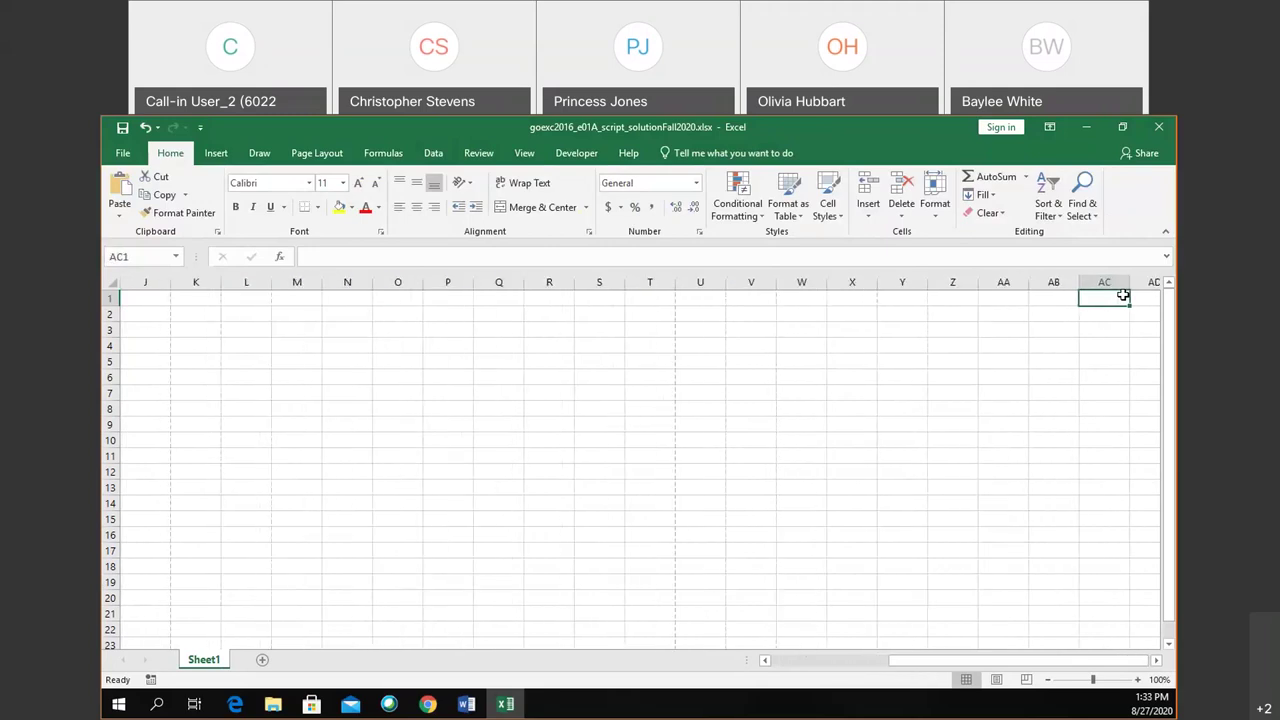
pyautogui.press('Right')
pyautogui.press('Right')
pyautogui.press('Right')
pyautogui.press('Right')
pyautogui.press('Right')
pyautogui.press('Right')
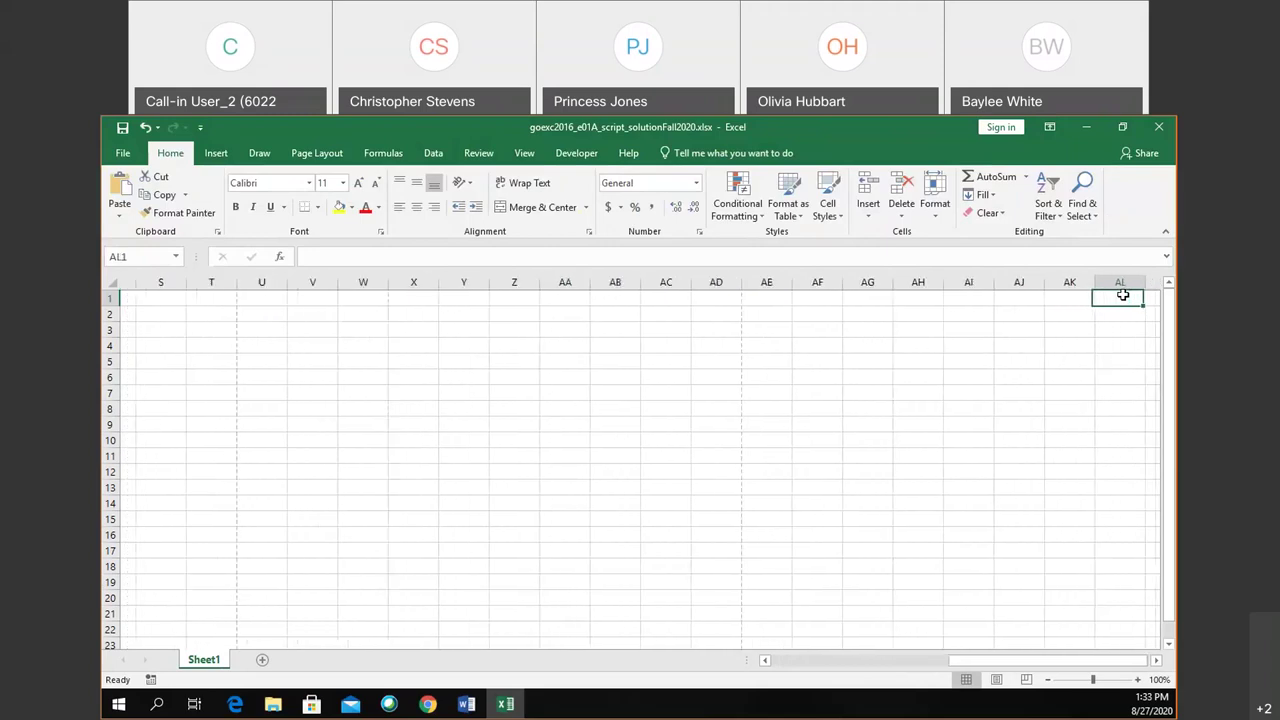
pyautogui.press('Right')
pyautogui.press('Right')
pyautogui.press('Right')
pyautogui.press('Right')
pyautogui.press('Right')
pyautogui.press('Right')
pyautogui.press('Right')
pyautogui.press('Right')
pyautogui.press('Right')
pyautogui.press('Right')
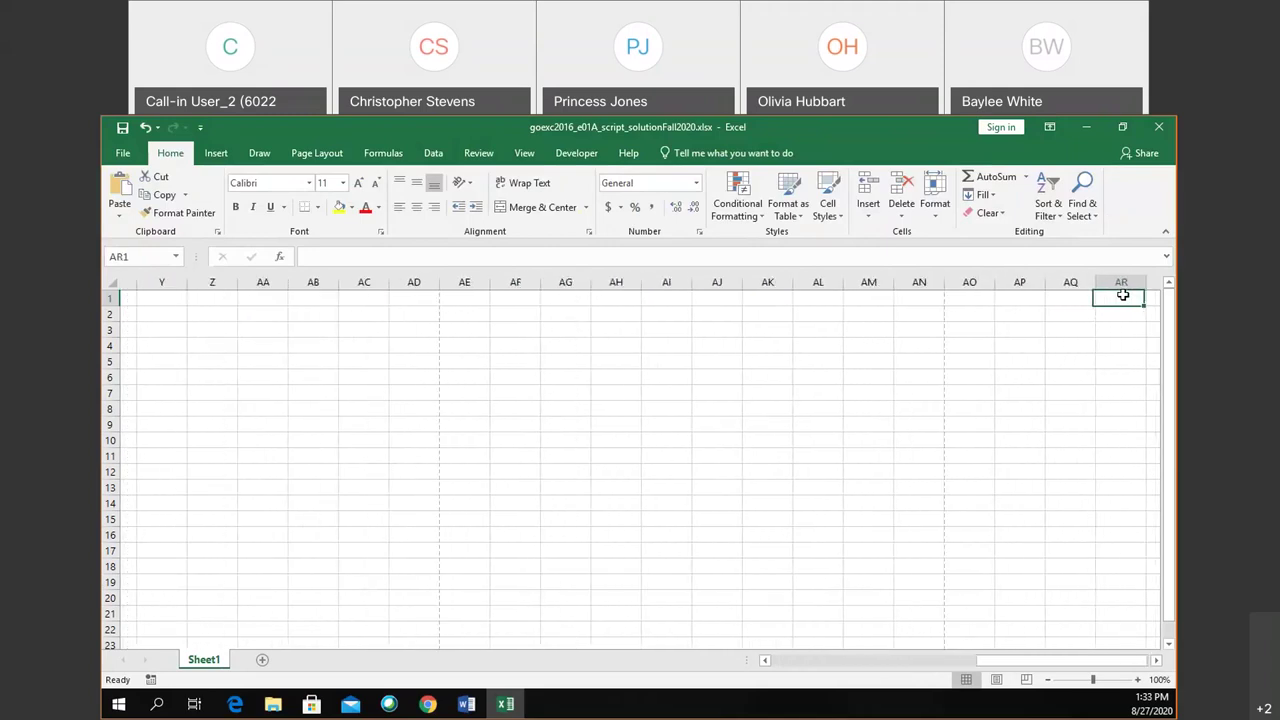
pyautogui.press('Right')
pyautogui.press('Right')
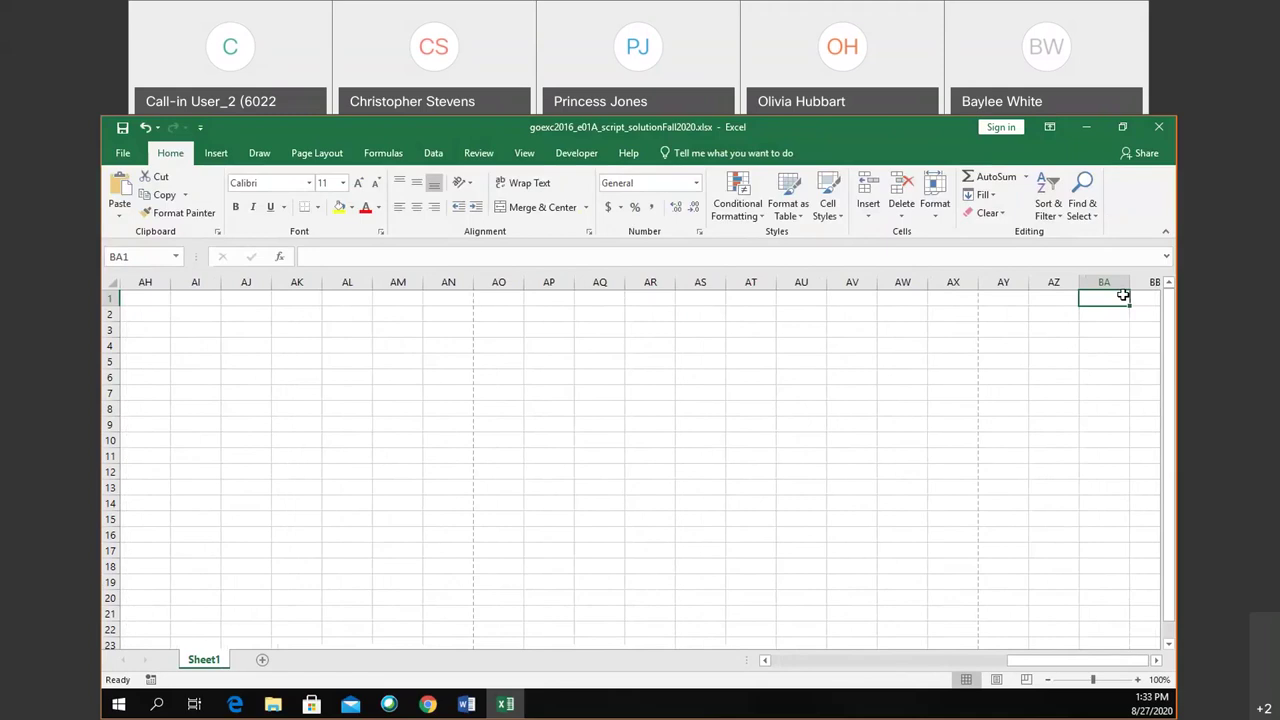
# Move the active cell back along row 1 one column at a time, and jump to cell A1
pyautogui.press('Left')
pyautogui.press('Left')
pyautogui.press('Left')
pyautogui.press('Left')
pyautogui.press('Left')
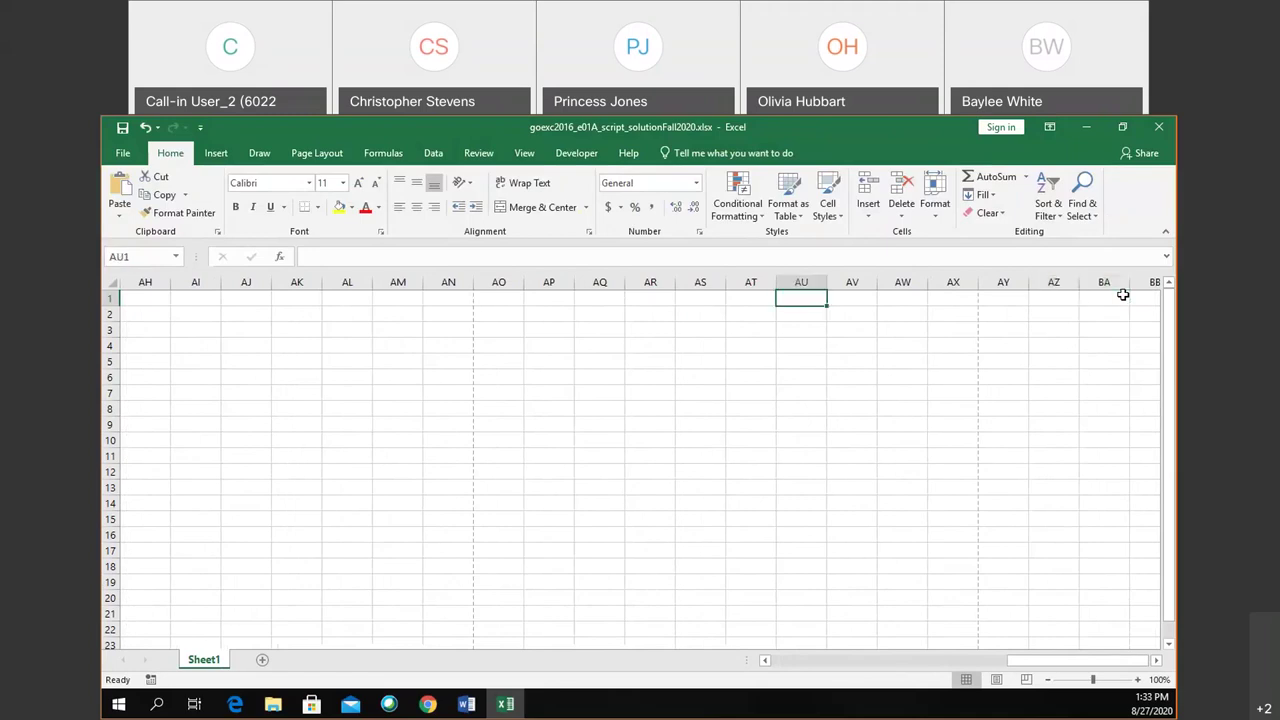
pyautogui.press('Left')
pyautogui.press('Left')
pyautogui.press('Left')
pyautogui.press('Left')
pyautogui.press('Left')
pyautogui.press('Left')
pyautogui.press('Left')
pyautogui.press('Left')
pyautogui.press('Left')
pyautogui.press('Left')
pyautogui.press('Left')
pyautogui.press('Left')
pyautogui.press('Left')
pyautogui.press('Left')
pyautogui.press('Left')
pyautogui.press('Left')
pyautogui.press('Left')
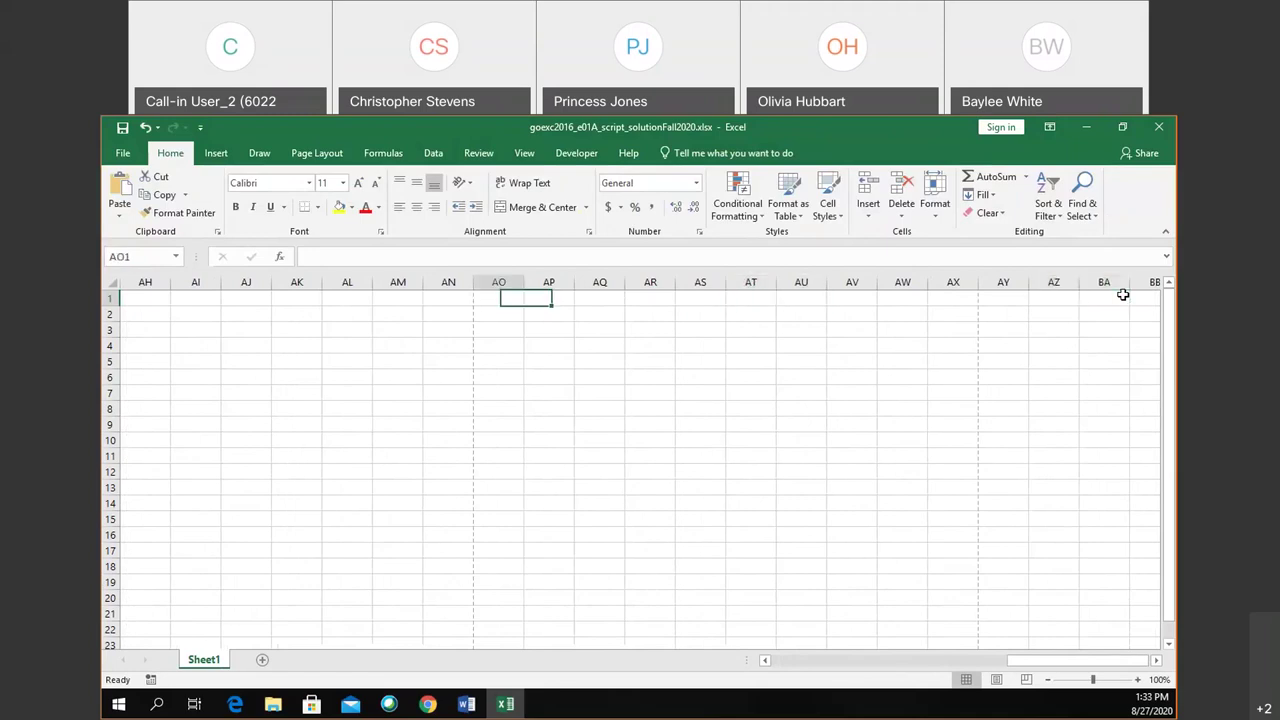
pyautogui.hotkey('ctrl', 'Home')
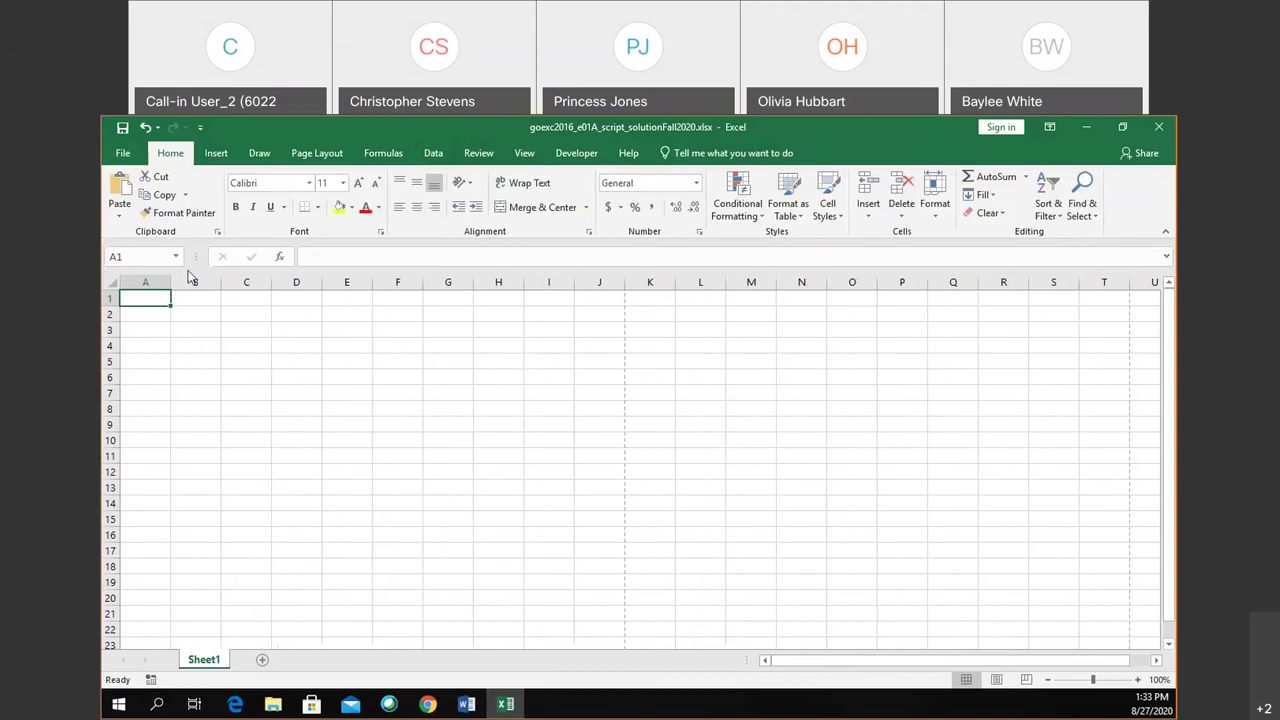
# Jump directly to cell G7 and to cell D3 by entering their cell references
pyautogui.click(159, 250)
pyautogui.write('G7')
pyautogui.press('Return')
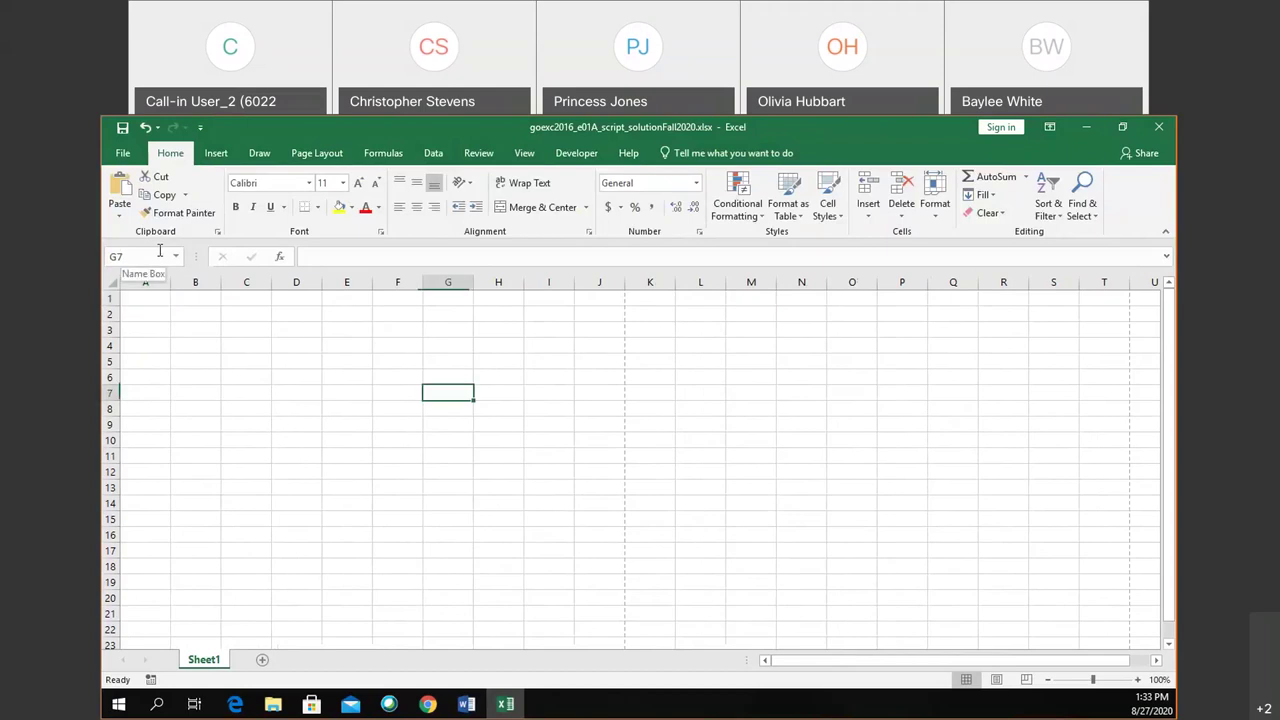
pyautogui.click(141, 259)
pyautogui.click(141, 259)
pyautogui.click(141, 259)
pyautogui.write('d3')
pyautogui.press('Return')
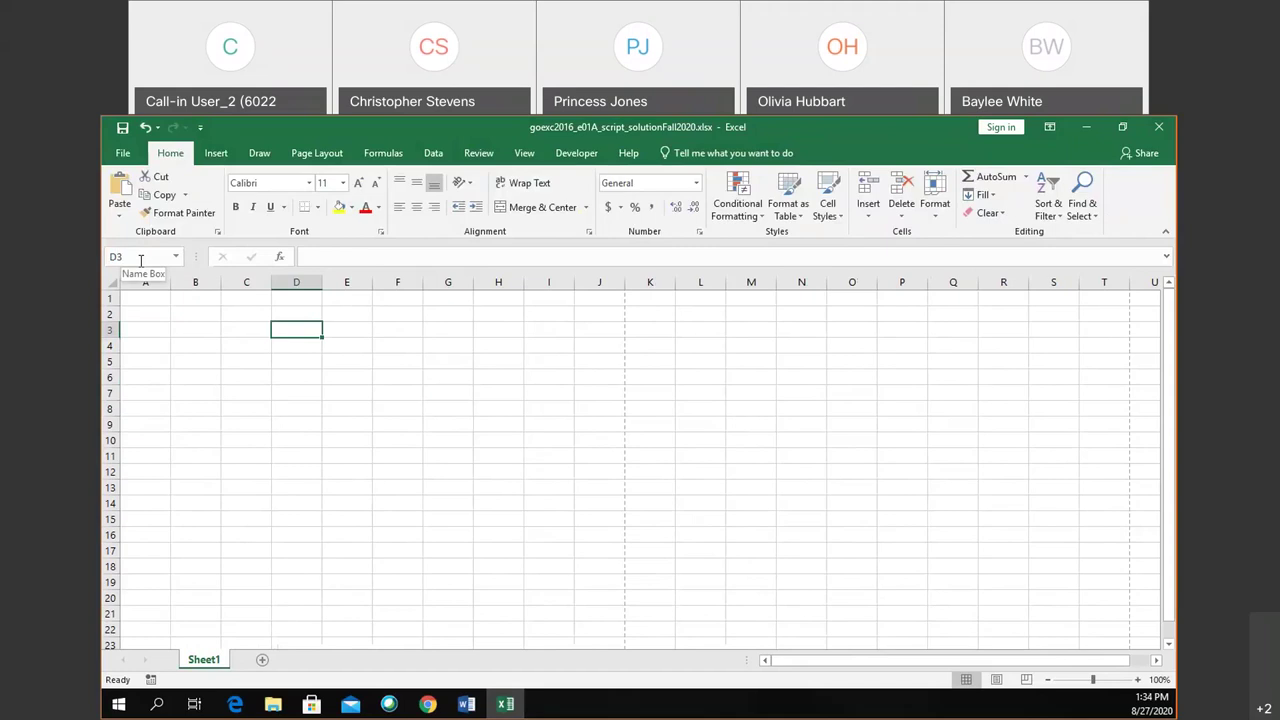
# Select the nonadjacent cells A2 and F7, and then the range A3:D7, by entering their references
pyautogui.click(141, 260)
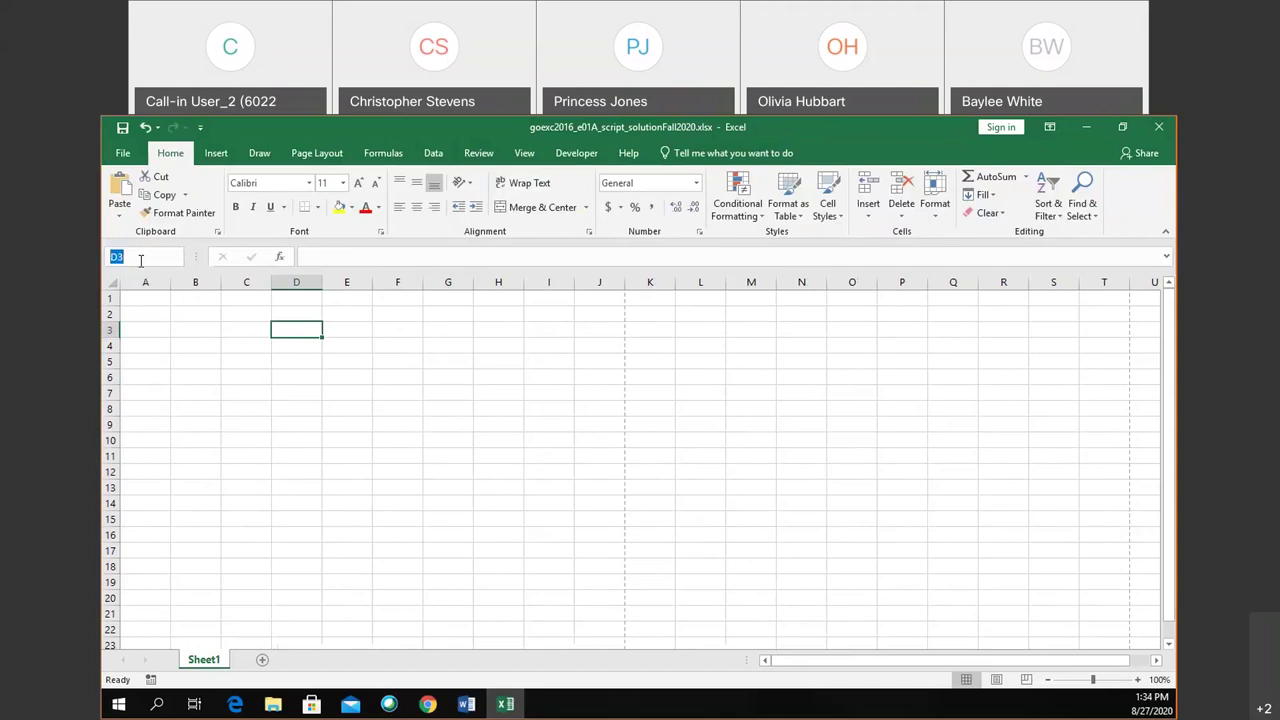
pyautogui.write('a2,f7')
pyautogui.press('Return')
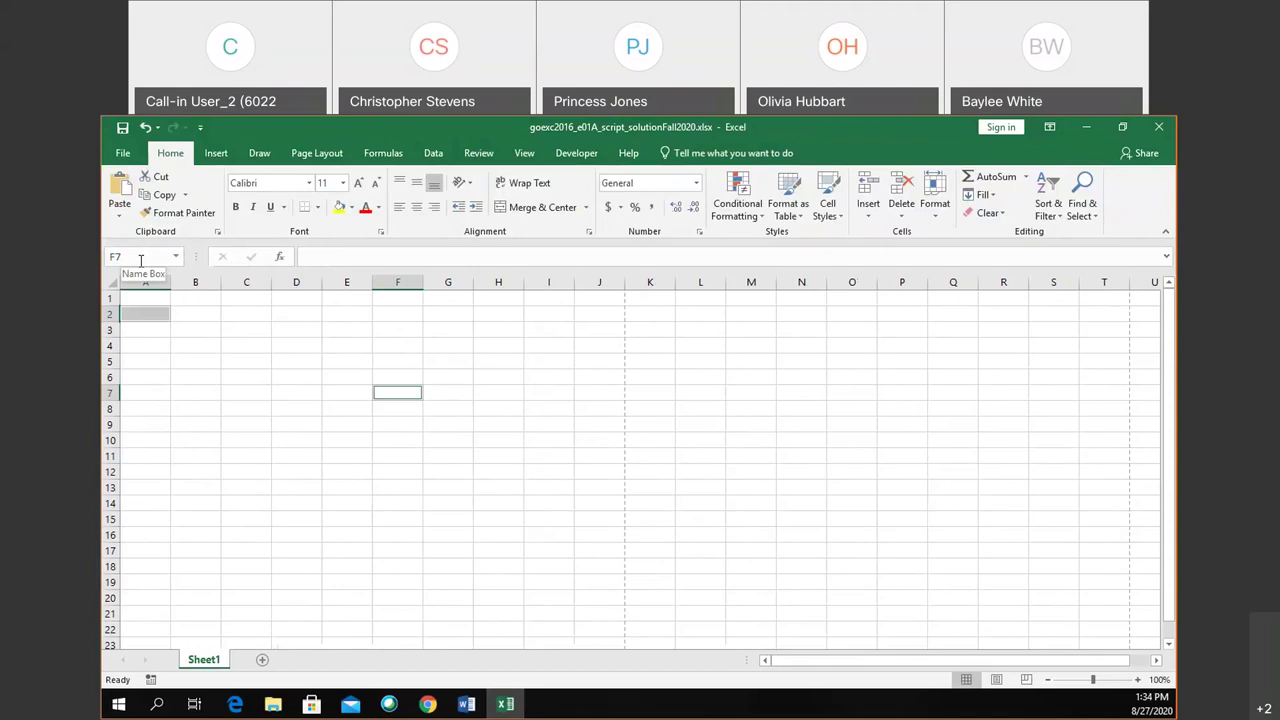
pyautogui.click(141, 260)
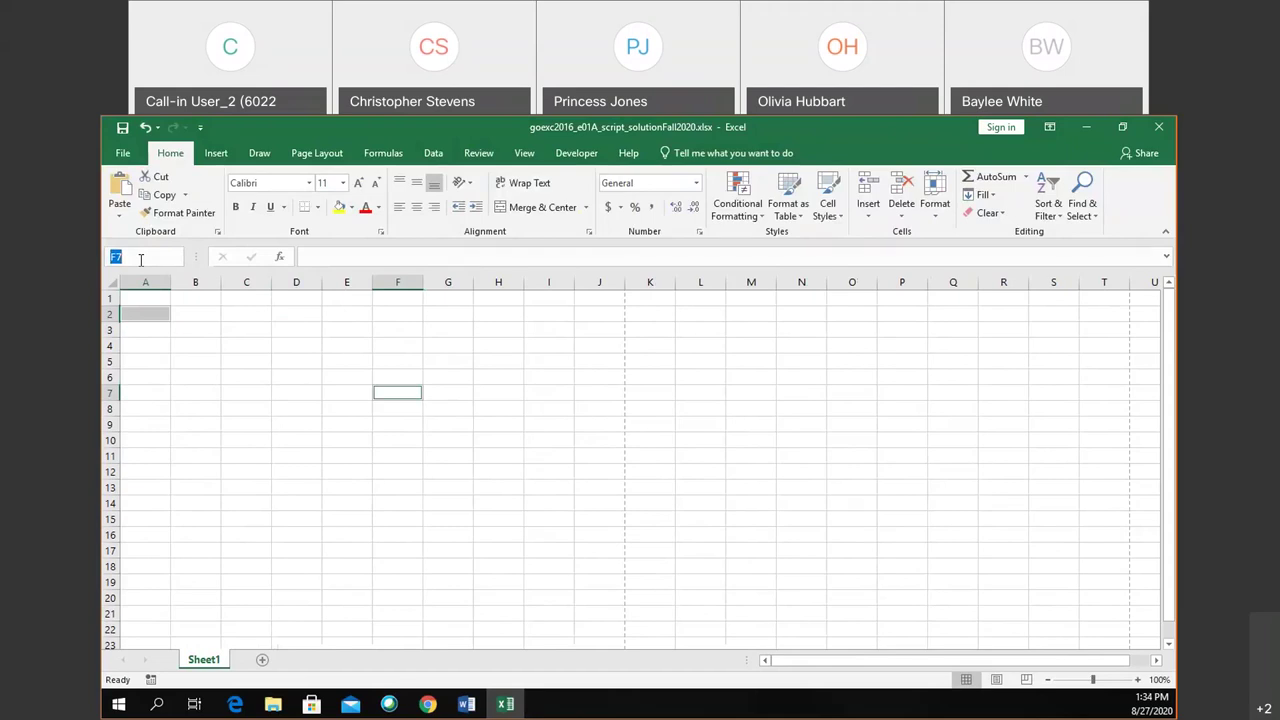
pyautogui.write('a3')
pyautogui.write(':d7')
pyautogui.press('Return')
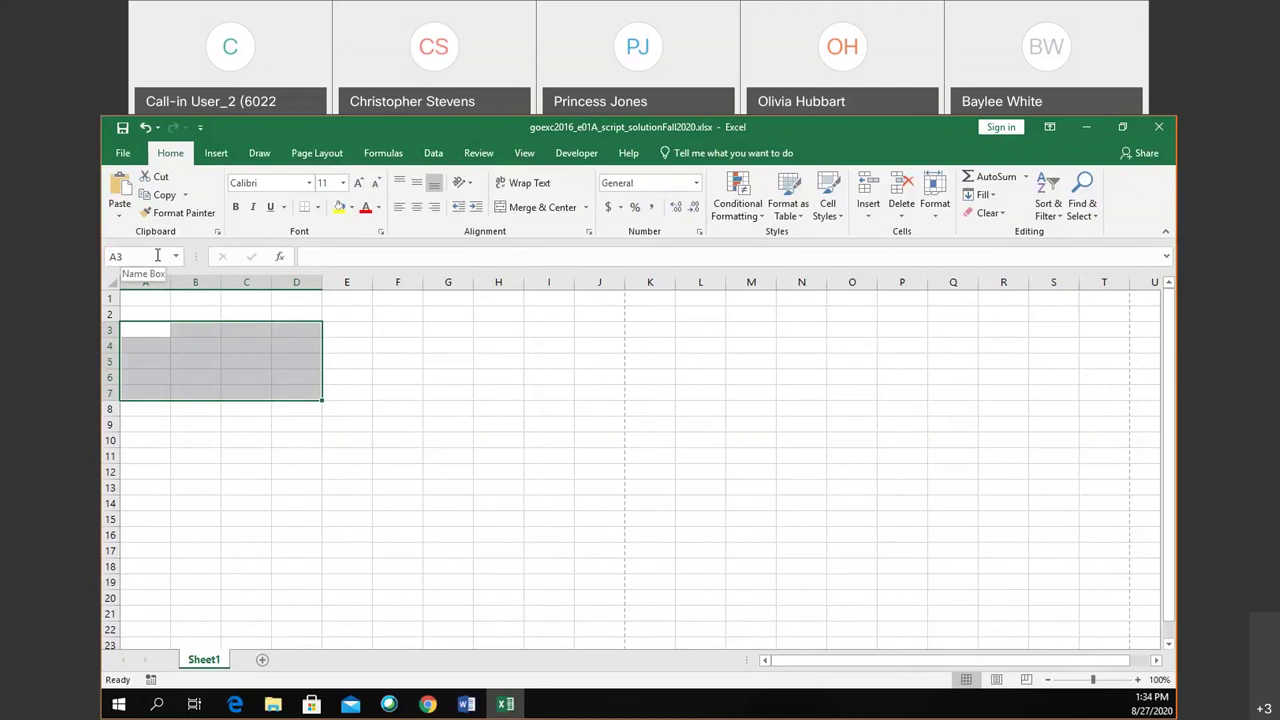
# Select the single cells E3, A3 and A1 one after another, leaving A1 empty
pyautogui.click(335, 327)
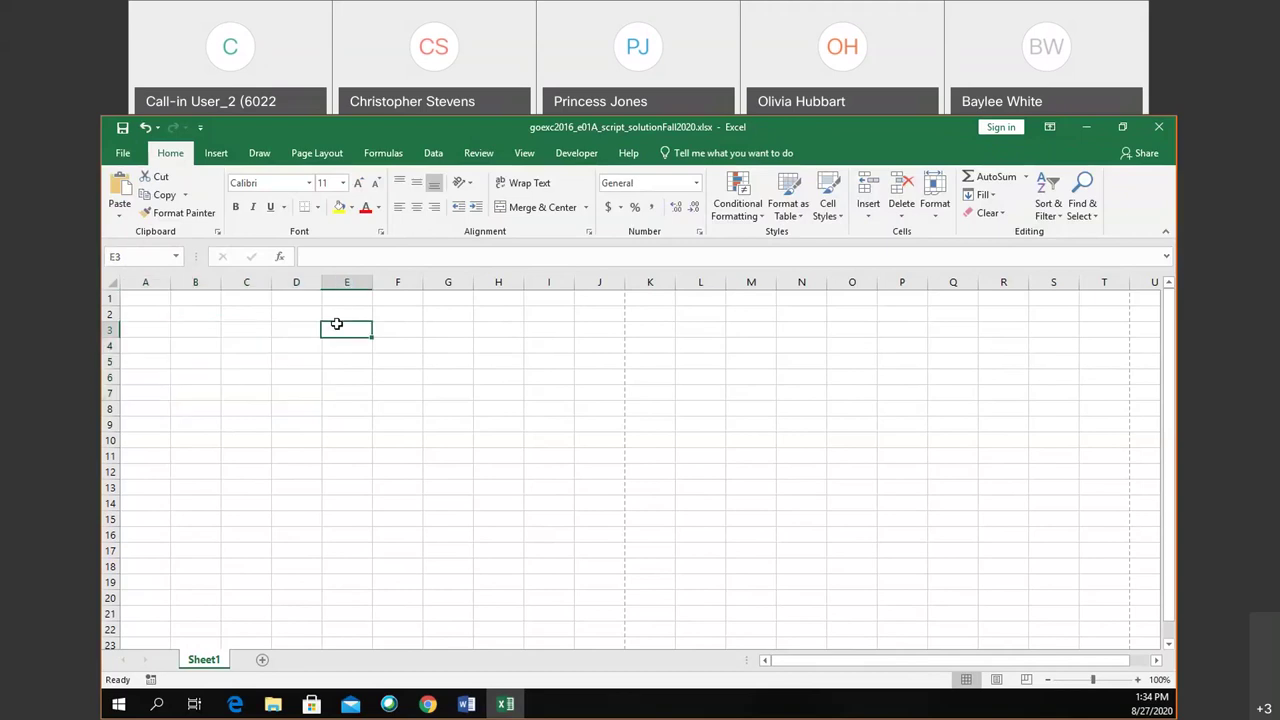
pyautogui.click(154, 331)
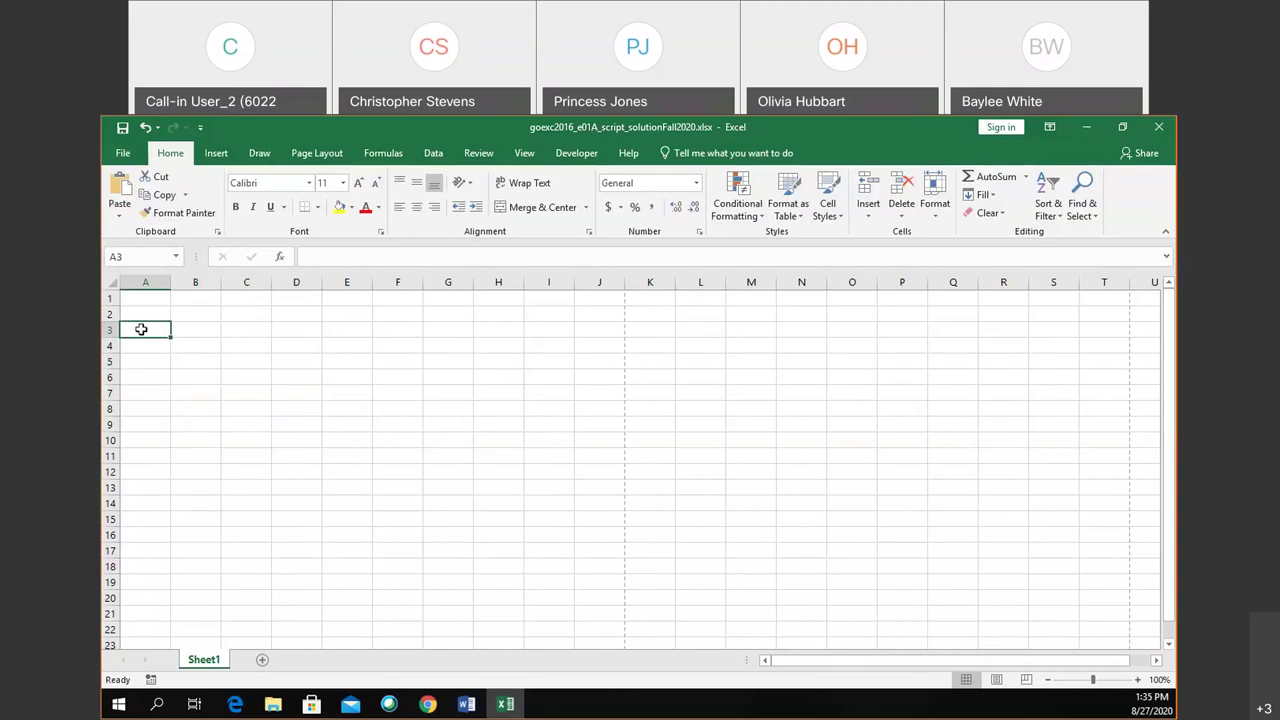
pyautogui.click(147, 297)
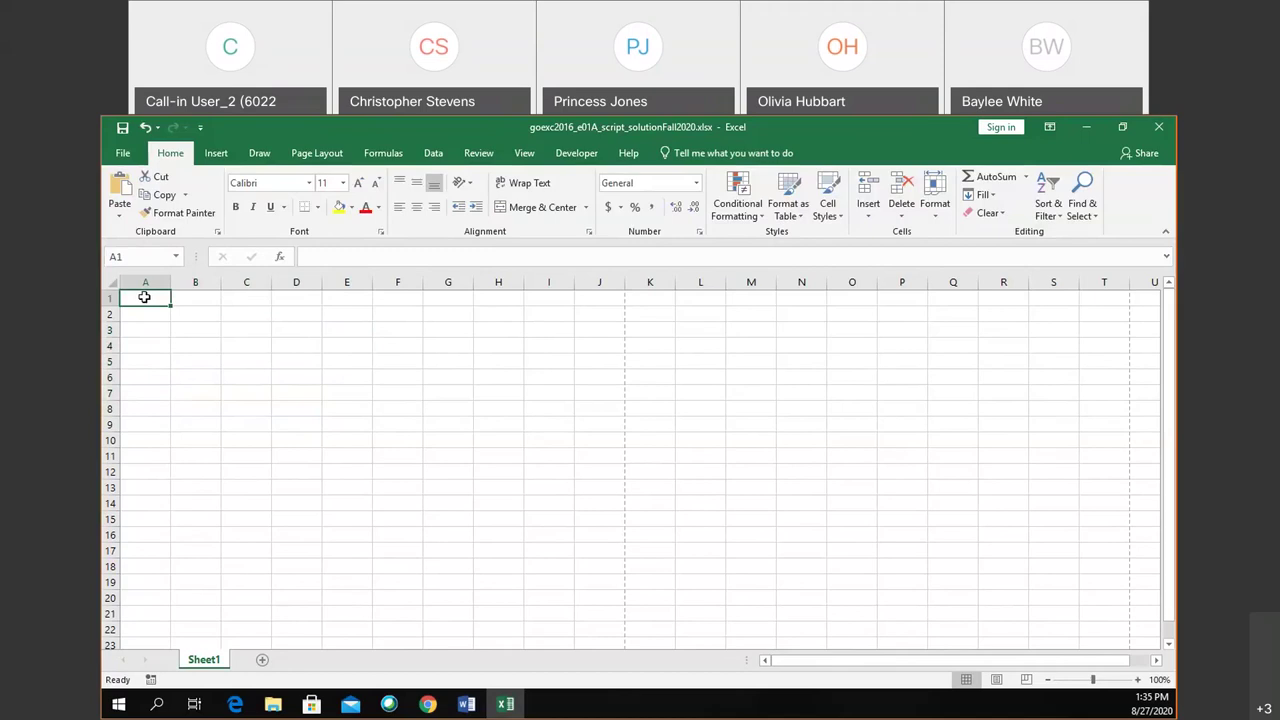
pyautogui.doubleClick(144, 297)
pyautogui.press('Return')
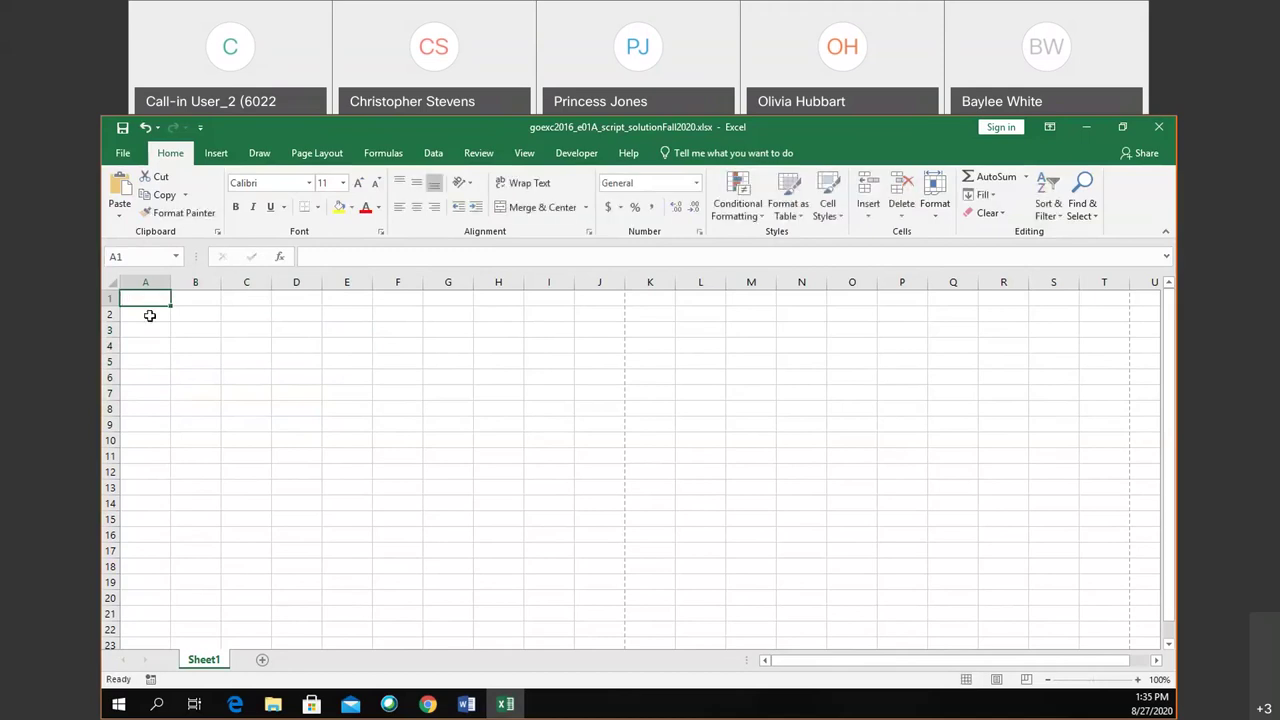
# Demonstrate selecting ranges directly on the worksheet, first A1:B3 and then A2:F9
pyautogui.moveTo(146, 297); pyautogui.dragTo(191, 329)
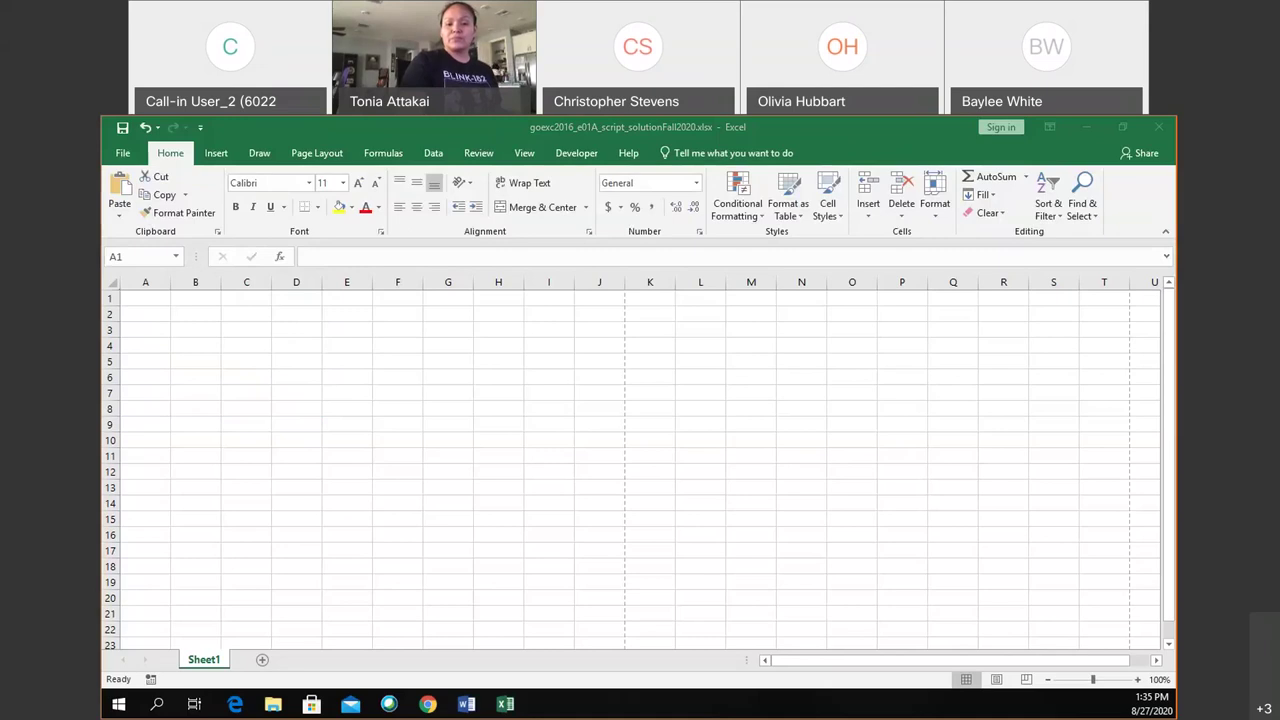
pyautogui.click(143, 314)
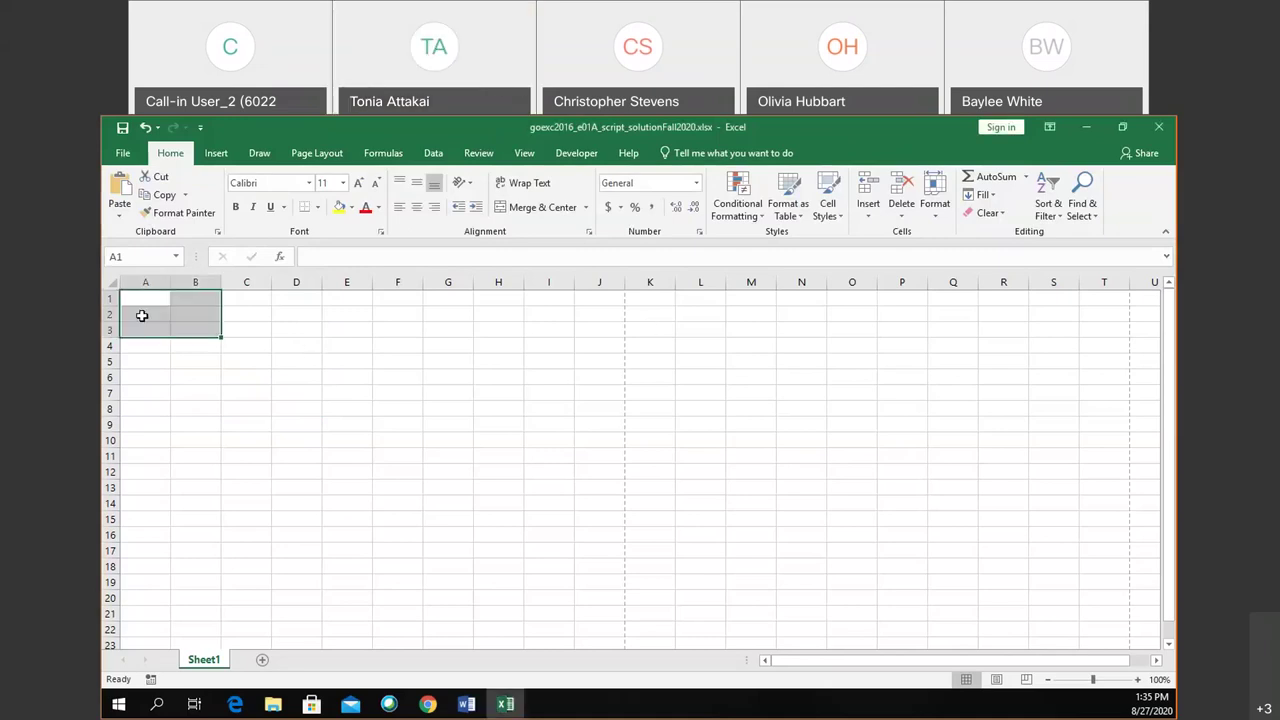
pyautogui.click(228, 360)
pyautogui.click(160, 315)
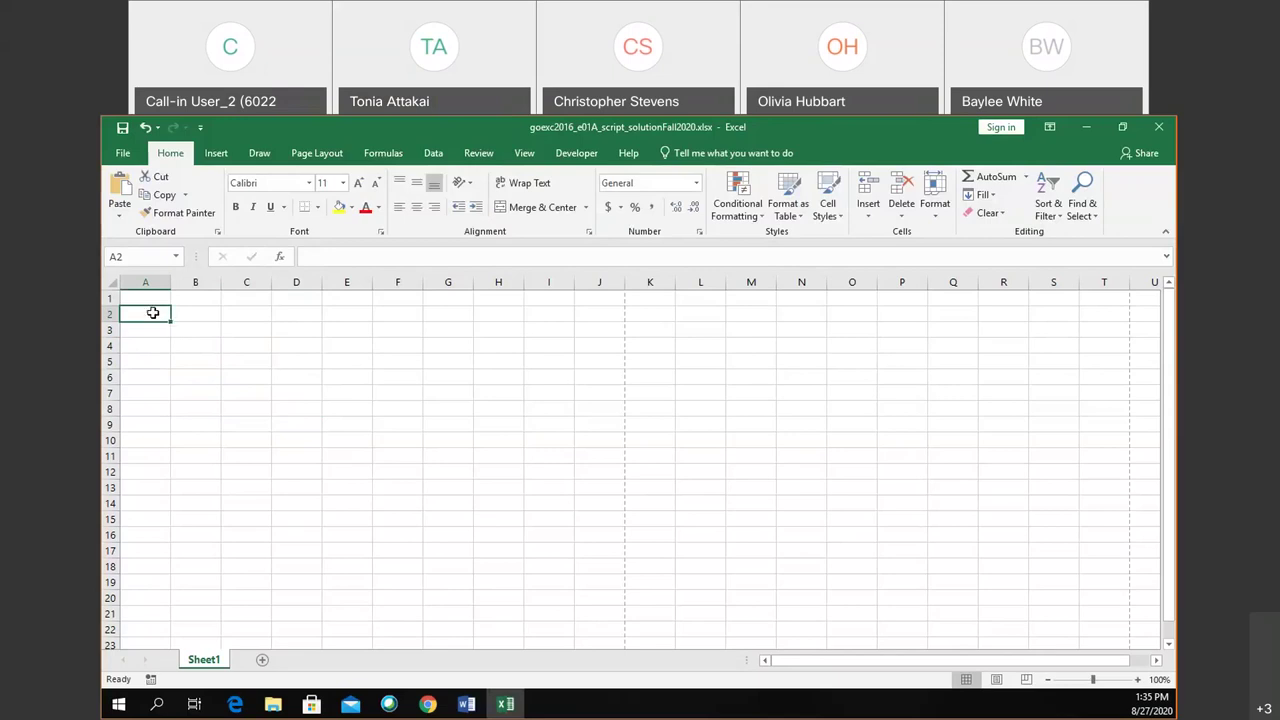
pyautogui.moveTo(151, 311); pyautogui.dragTo(374, 417)
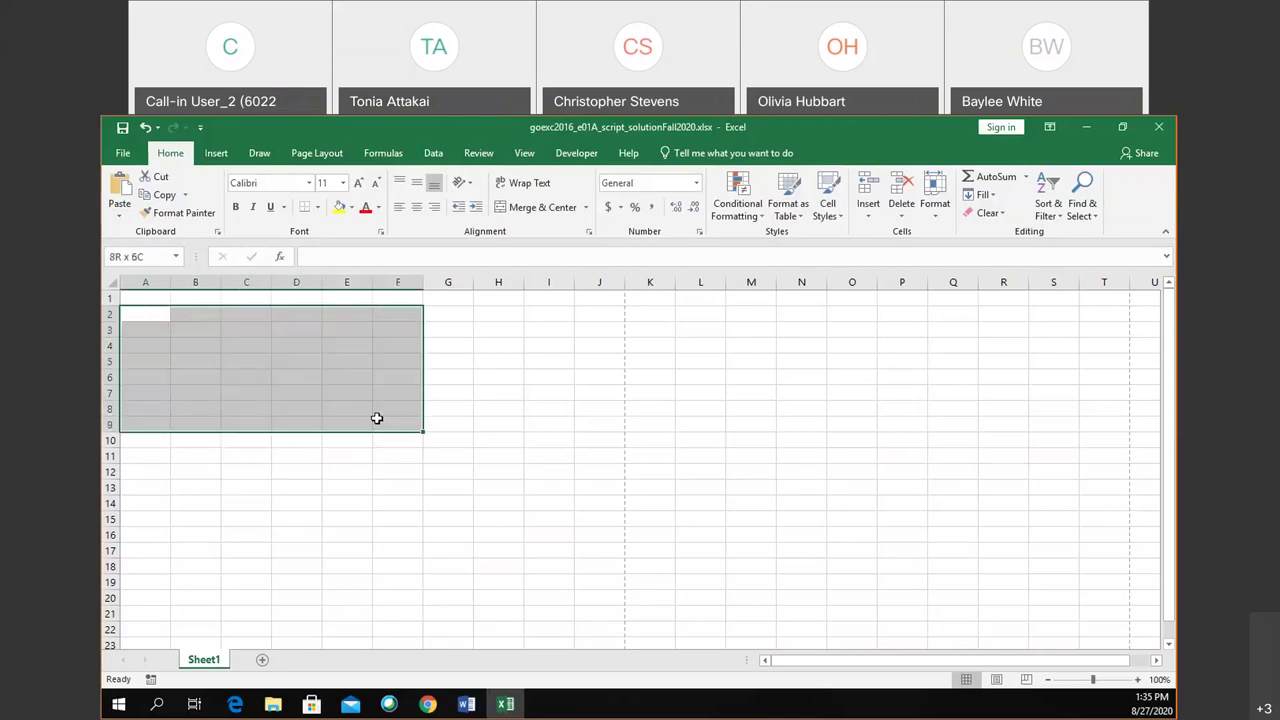
# Name cell A1 "First"
pyautogui.click(148, 294)
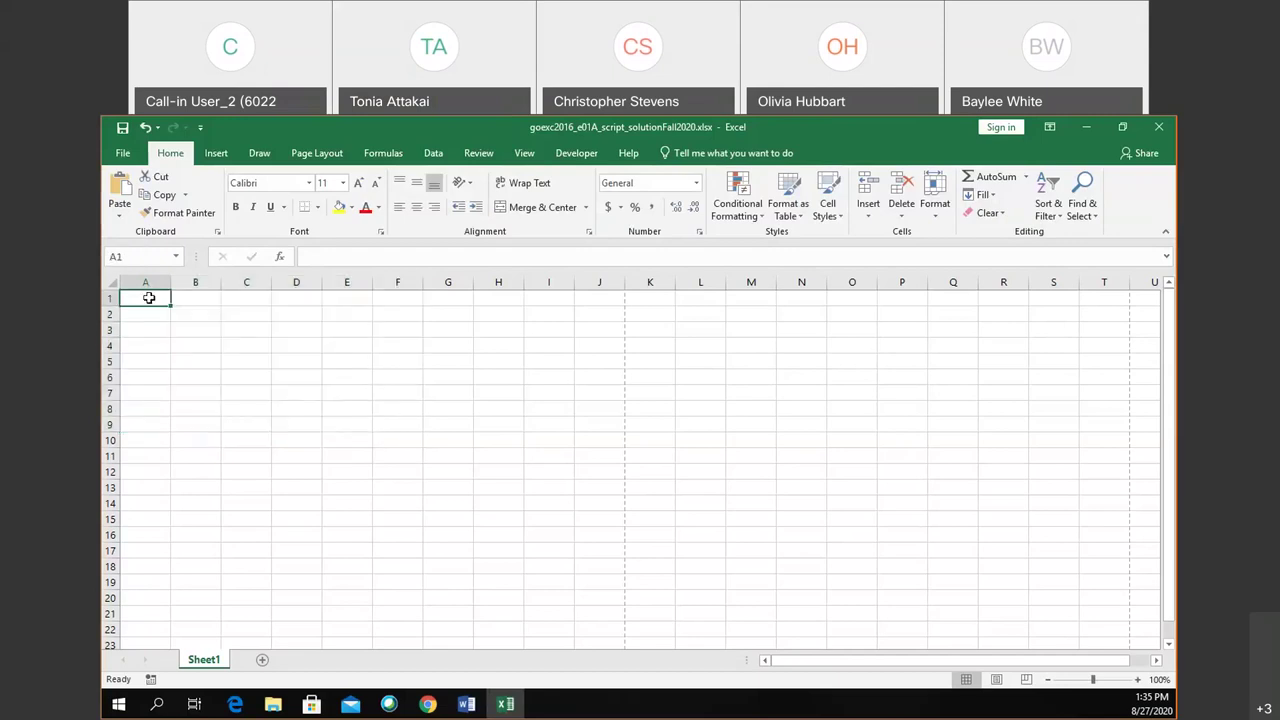
pyautogui.press('Escape')
pyautogui.click(151, 256)
pyautogui.write('First')
pyautogui.press('Return')
# Select other cells away from A1 and jump back to the named cell First by its name
pyautogui.click(153, 320)
pyautogui.click(226, 331)
pyautogui.click(148, 254)
pyautogui.press('BackSpace')
pyautogui.write('First')
pyautogui.press('Return')
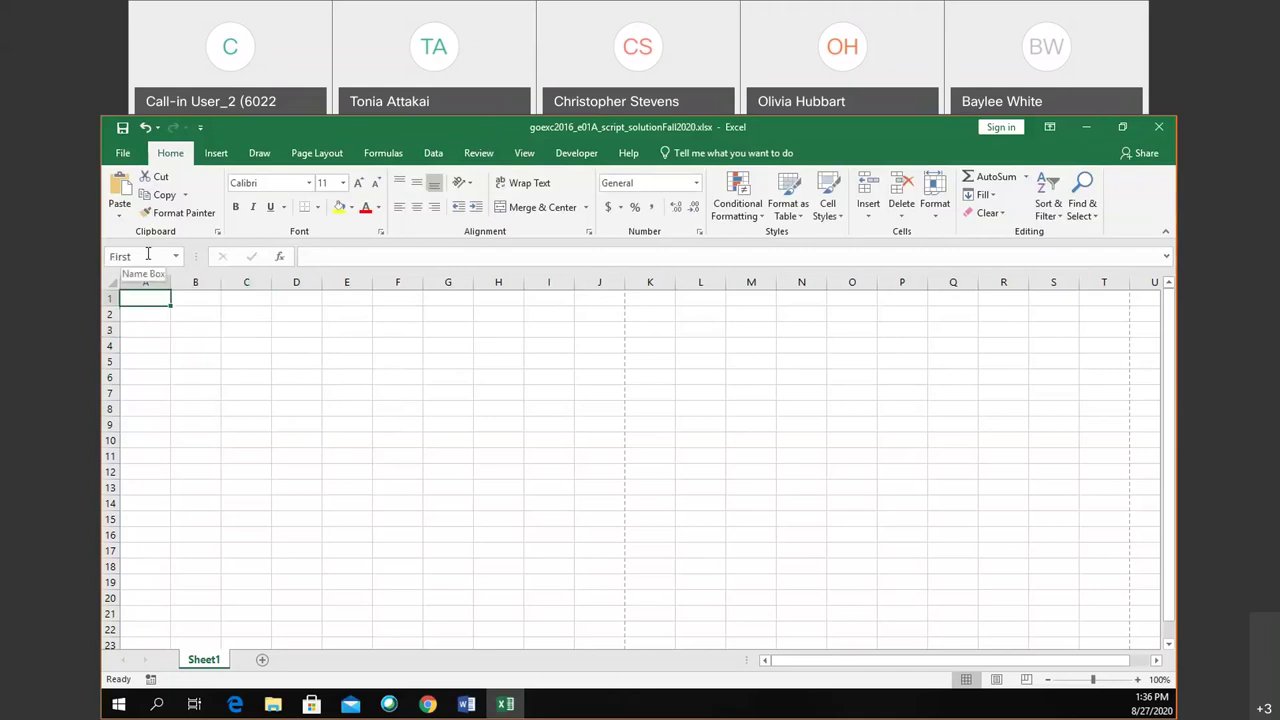
# Name the range A1:C6 "example" and deselect it by selecting cell D2
pyautogui.moveTo(151, 296); pyautogui.dragTo(264, 374)
pyautogui.click(148, 256)
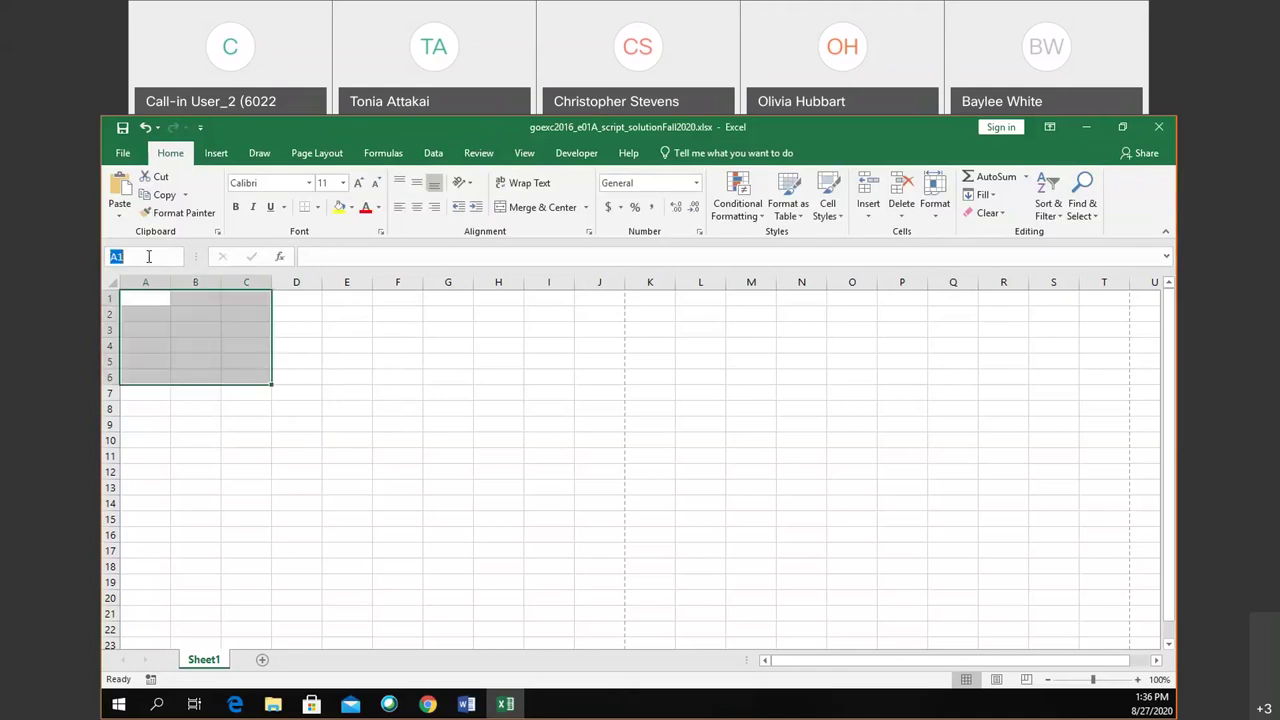
pyautogui.write('exap')
pyautogui.press('BackSpace')
pyautogui.write('mple')
pyautogui.press('Return')
pyautogui.click(295, 313)
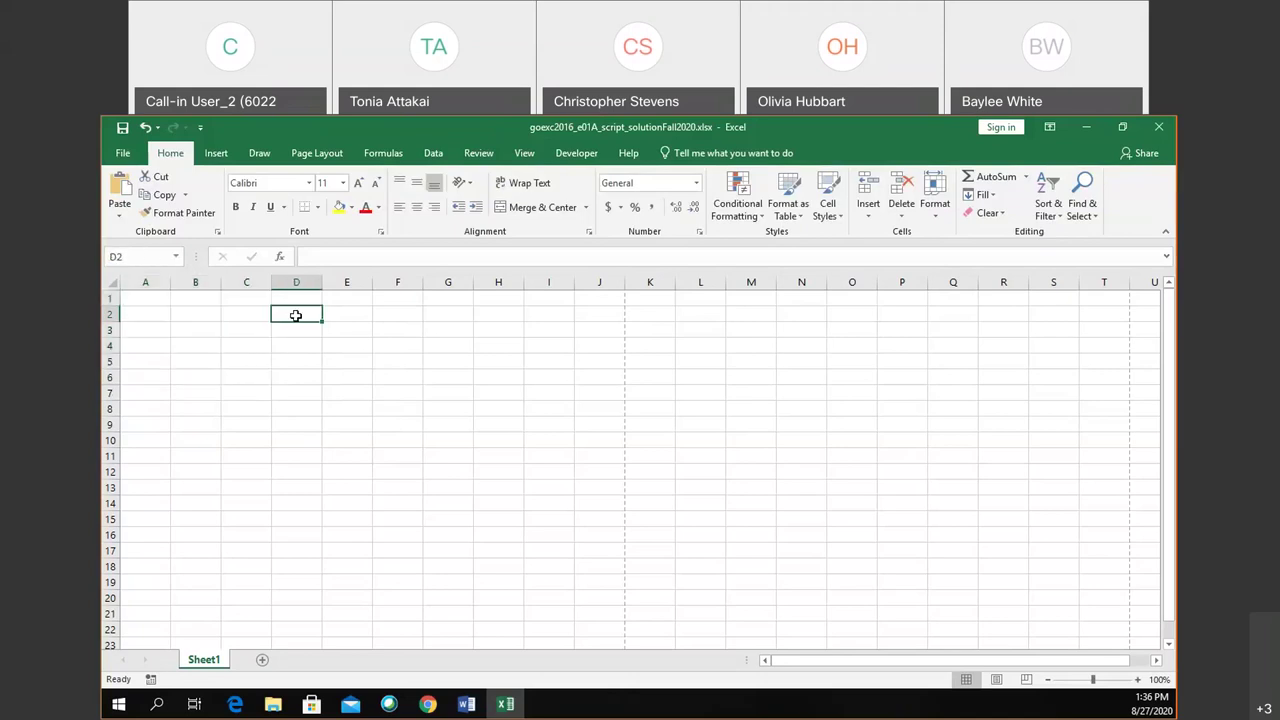
# Select cell B2, jump to the named range "example" by its name, and deselect it by selecting cell E4
pyautogui.click(195, 312)
pyautogui.click(152, 349)
pyautogui.click(207, 319)
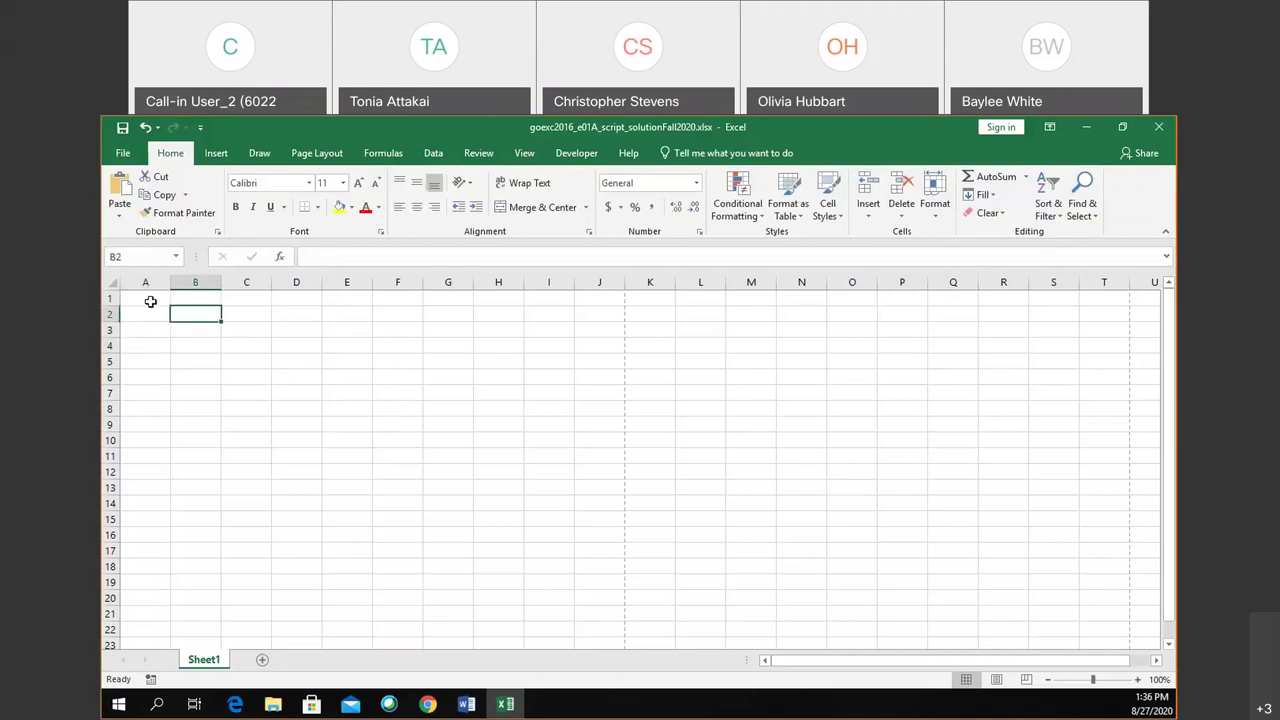
pyautogui.click(176, 256)
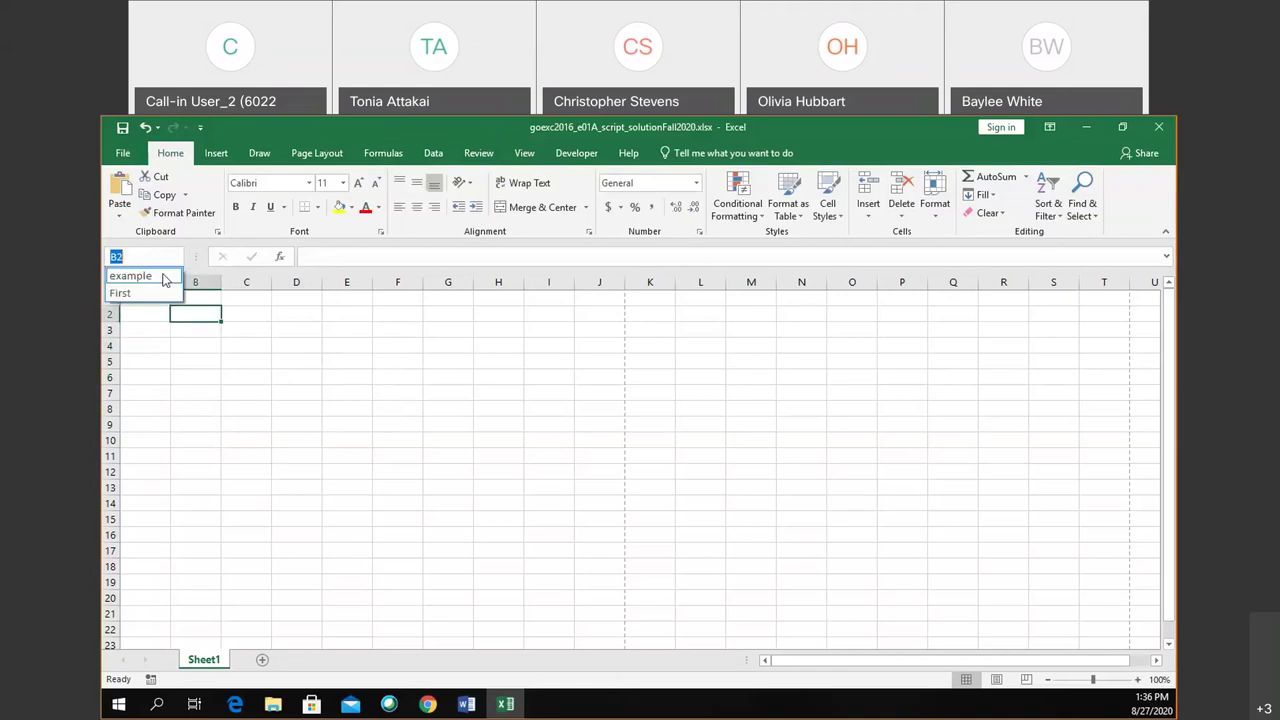
pyautogui.click(166, 273)
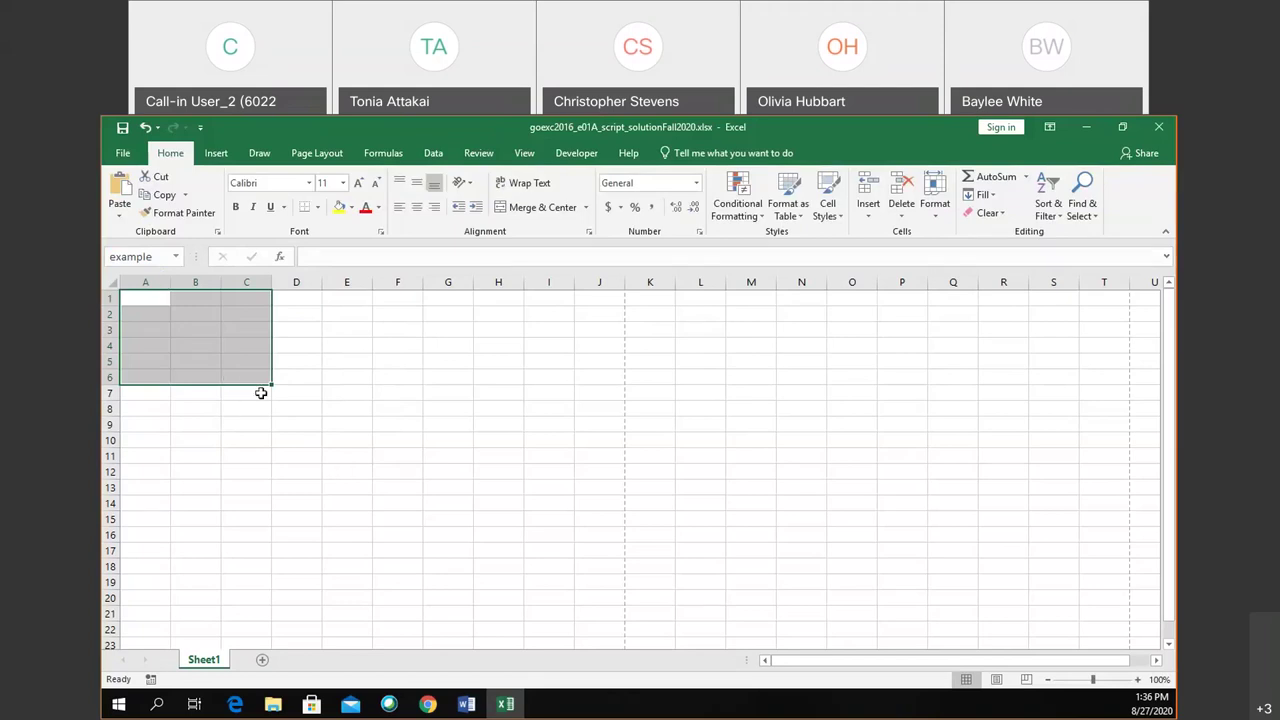
pyautogui.click(340, 344)
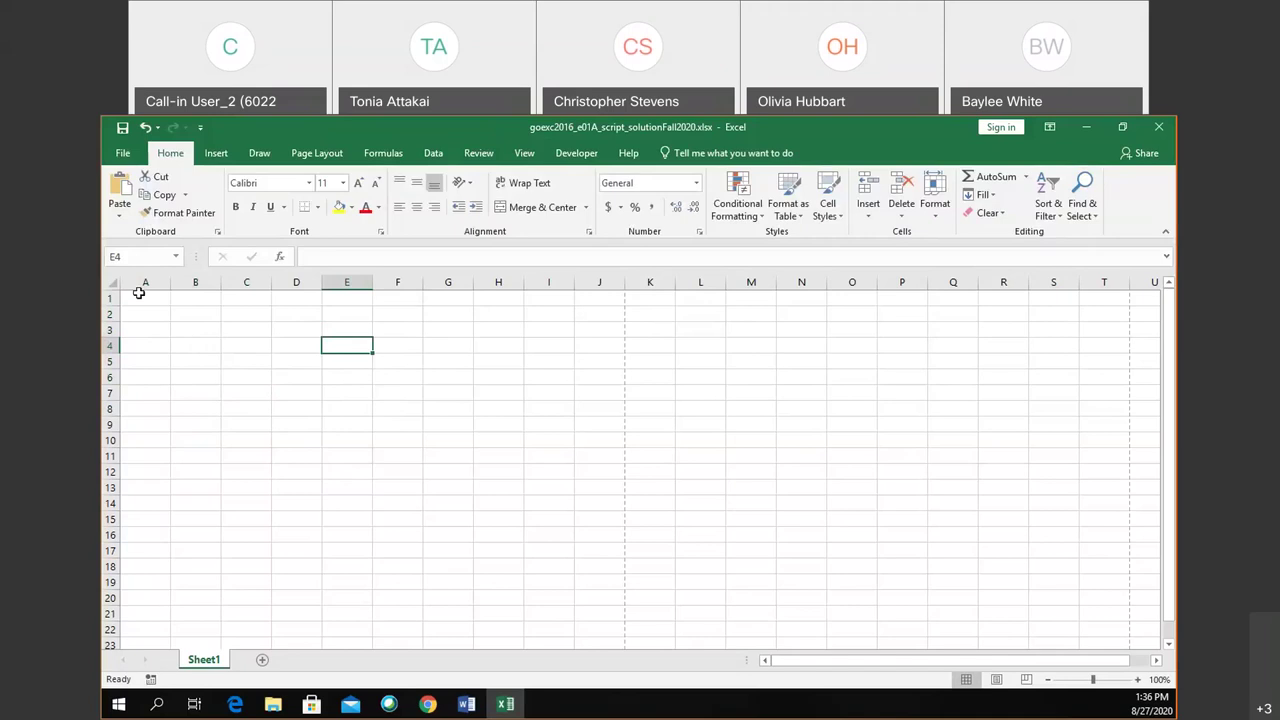
# Copy the text "GI Marketing" from the Word script and paste it into cell A1 of the Excel worksheet
pyautogui.moveTo(143, 307); pyautogui.dragTo(152, 302)
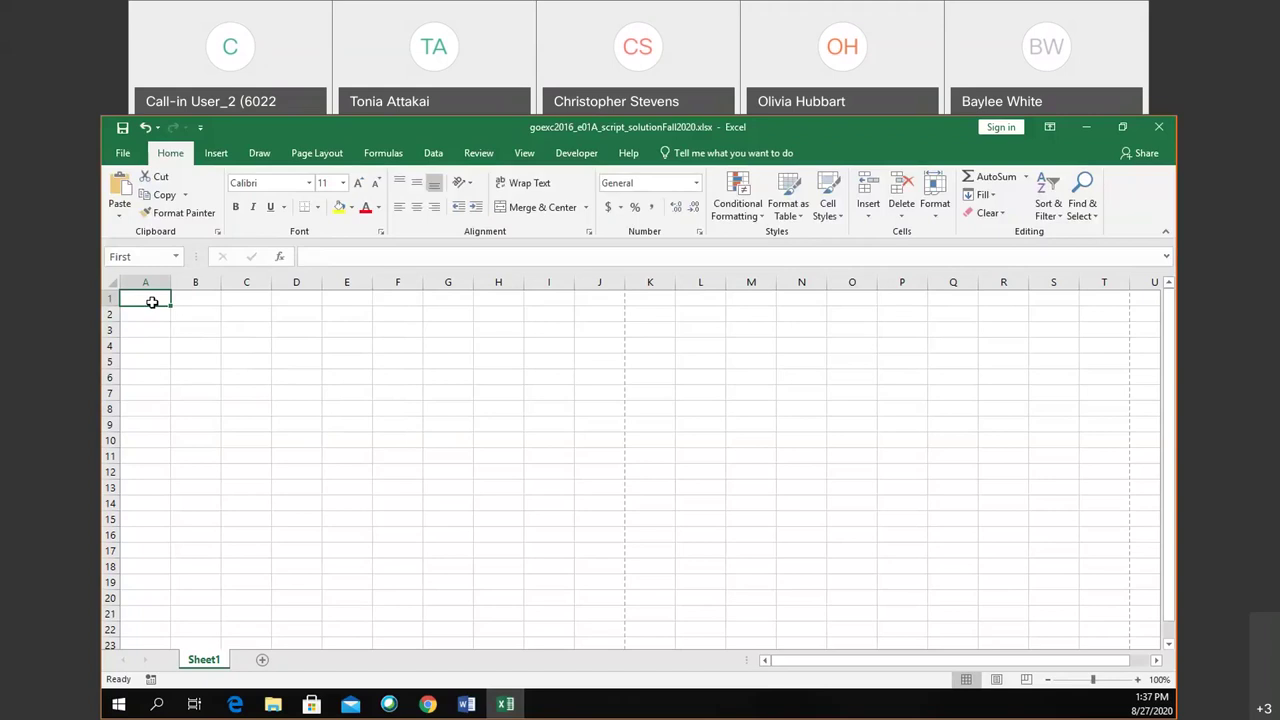
pyautogui.click(466, 704)
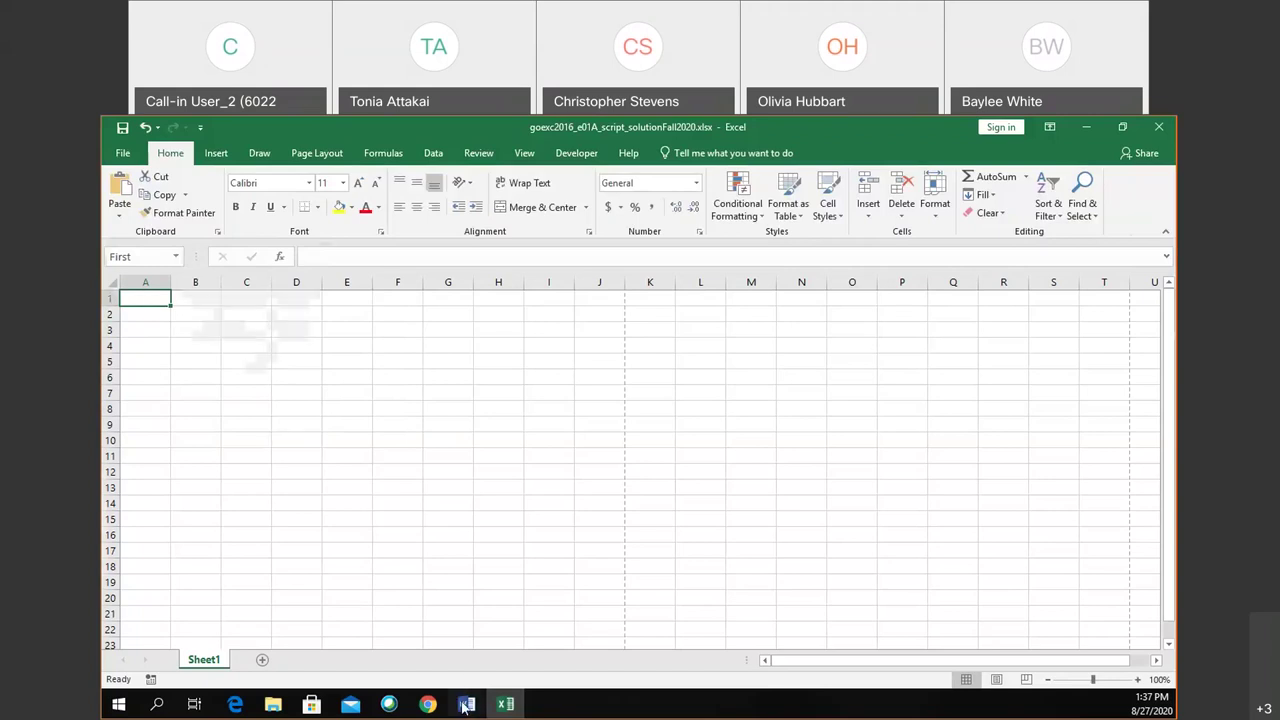
pyautogui.scroll(-1, 636, 506)
pyautogui.scroll(-3, 636, 506)
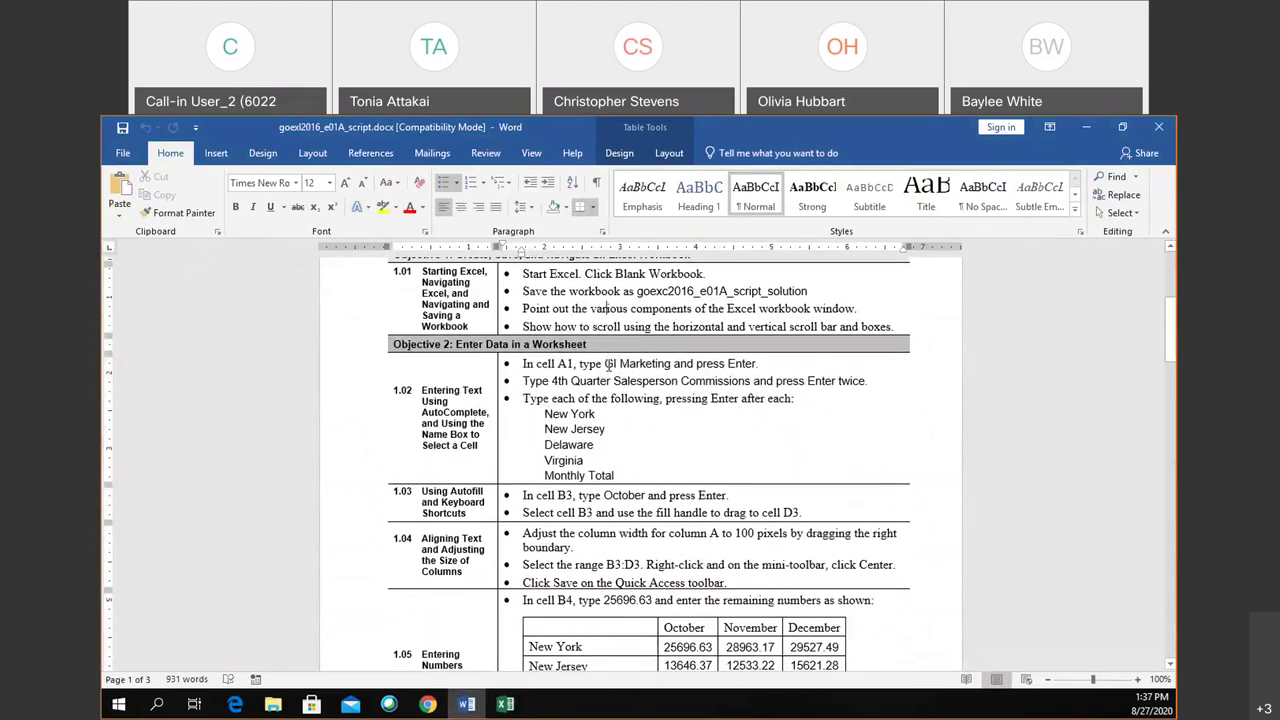
pyautogui.moveTo(606, 364); pyautogui.dragTo(668, 369)
pyautogui.hotkey('ctrl', 'c')
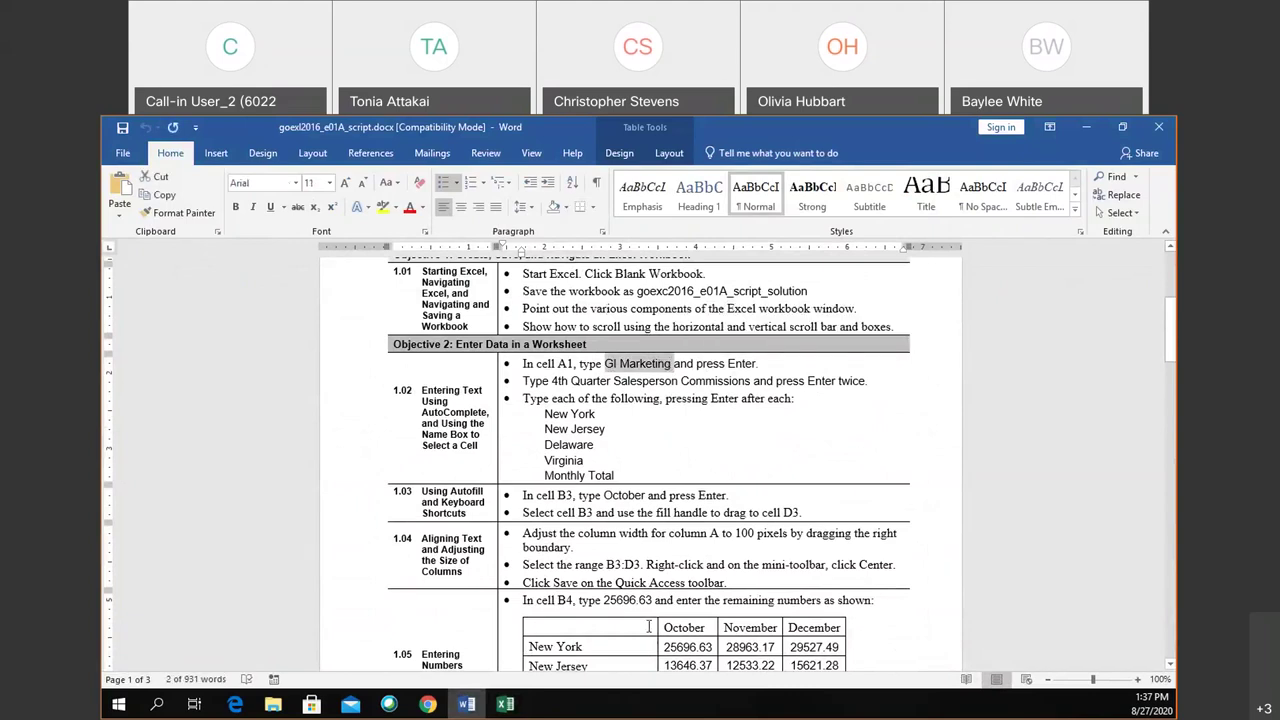
pyautogui.click(507, 703)
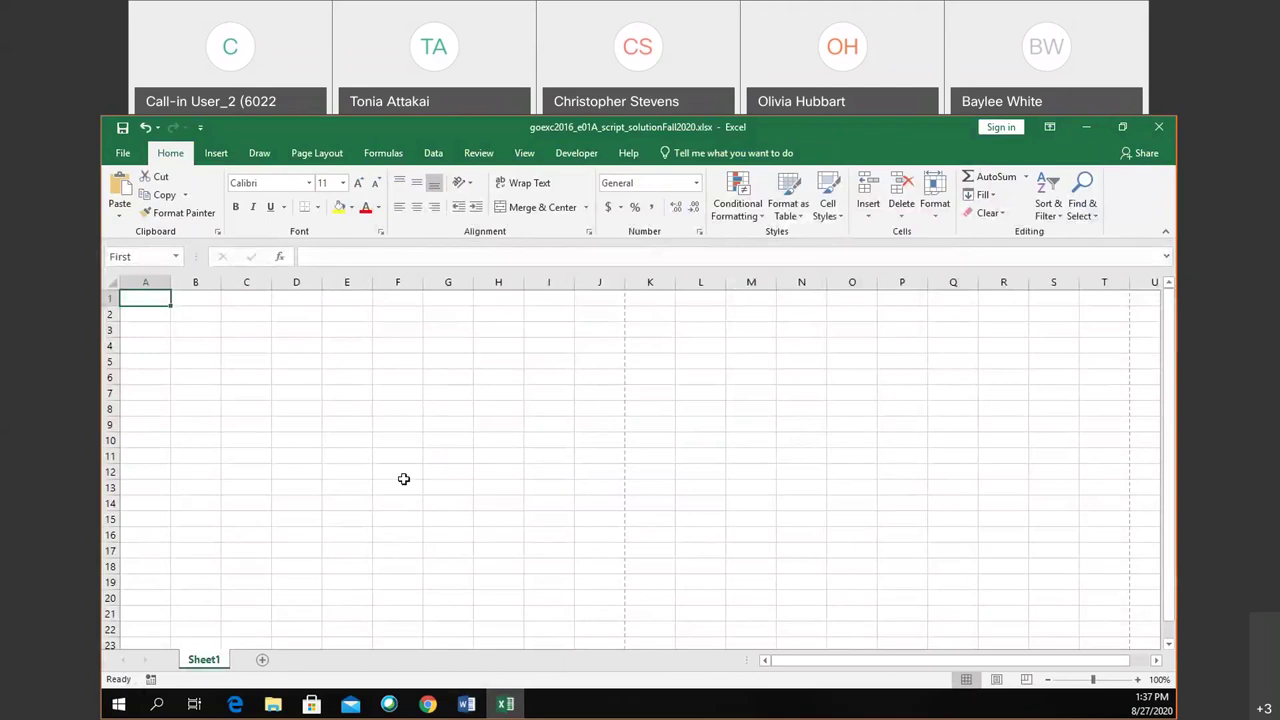
pyautogui.hotkey('ctrl', 'v')
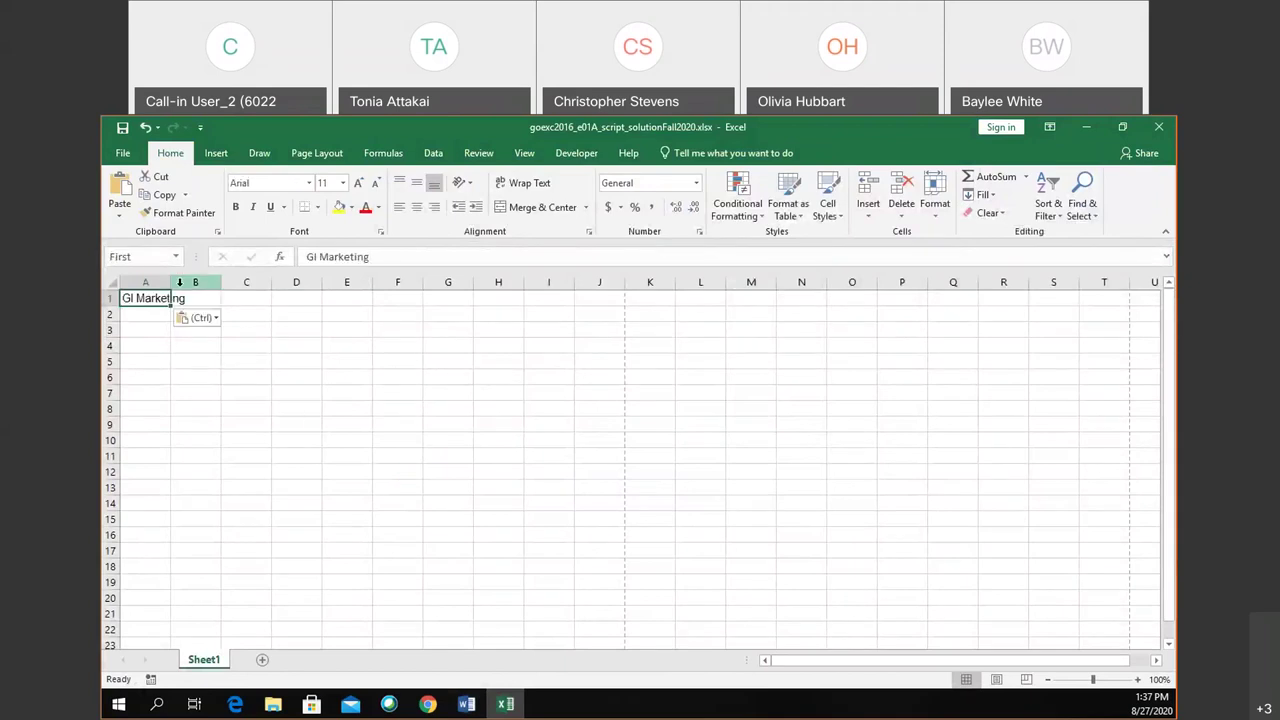
# Demonstrate moving between cells A1 and A2, and open A1 for in-cell editing and accept its entry
pyautogui.click(149, 314)
pyautogui.click(149, 298)
pyautogui.press('Down')
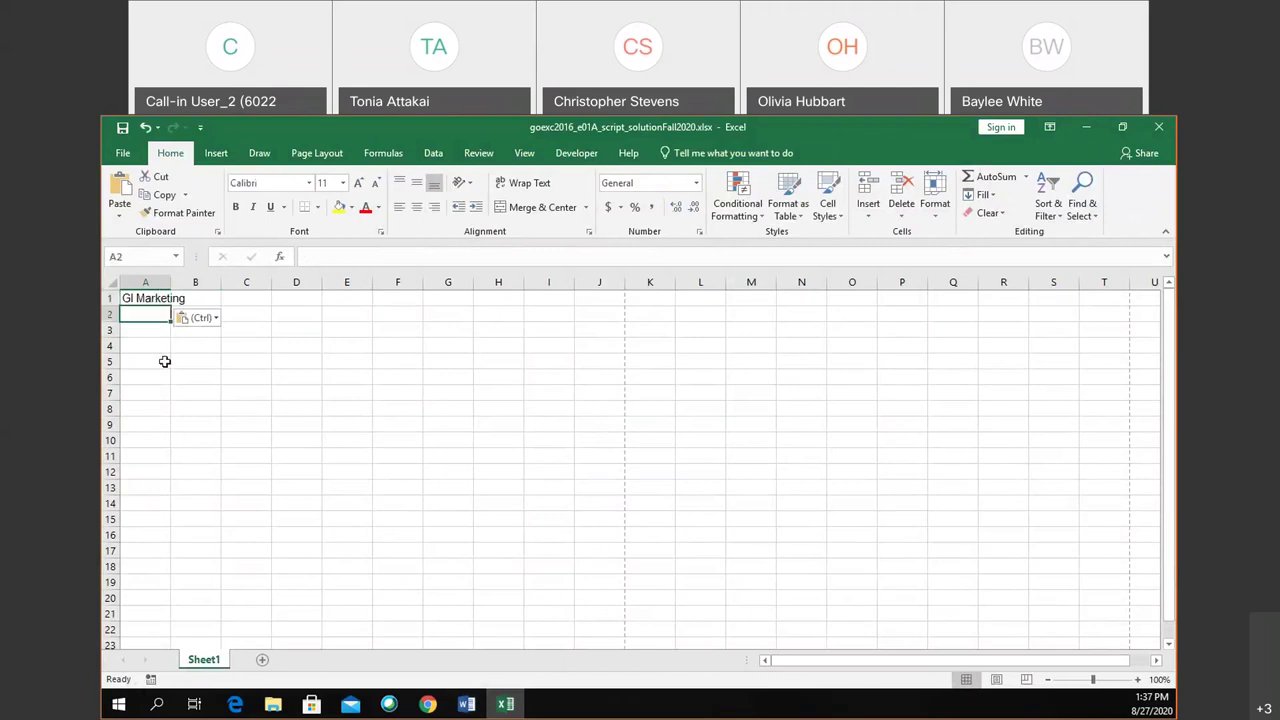
pyautogui.click(162, 298)
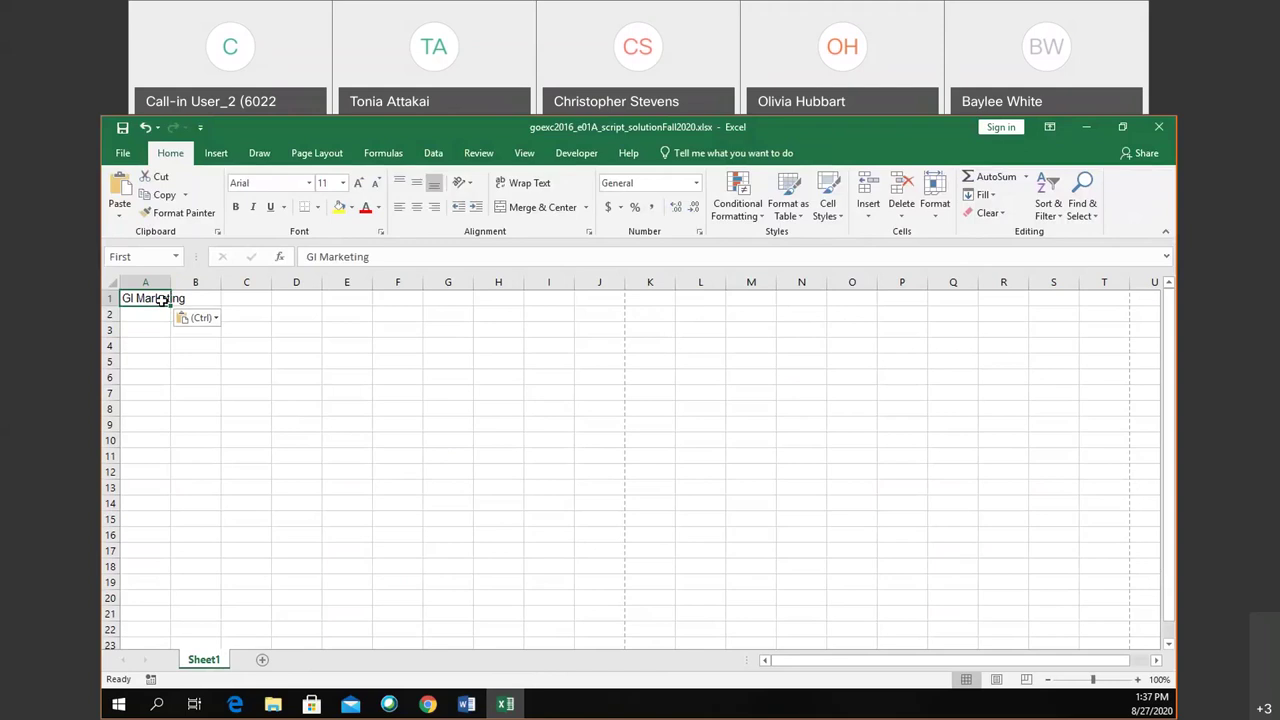
pyautogui.doubleClick(162, 298)
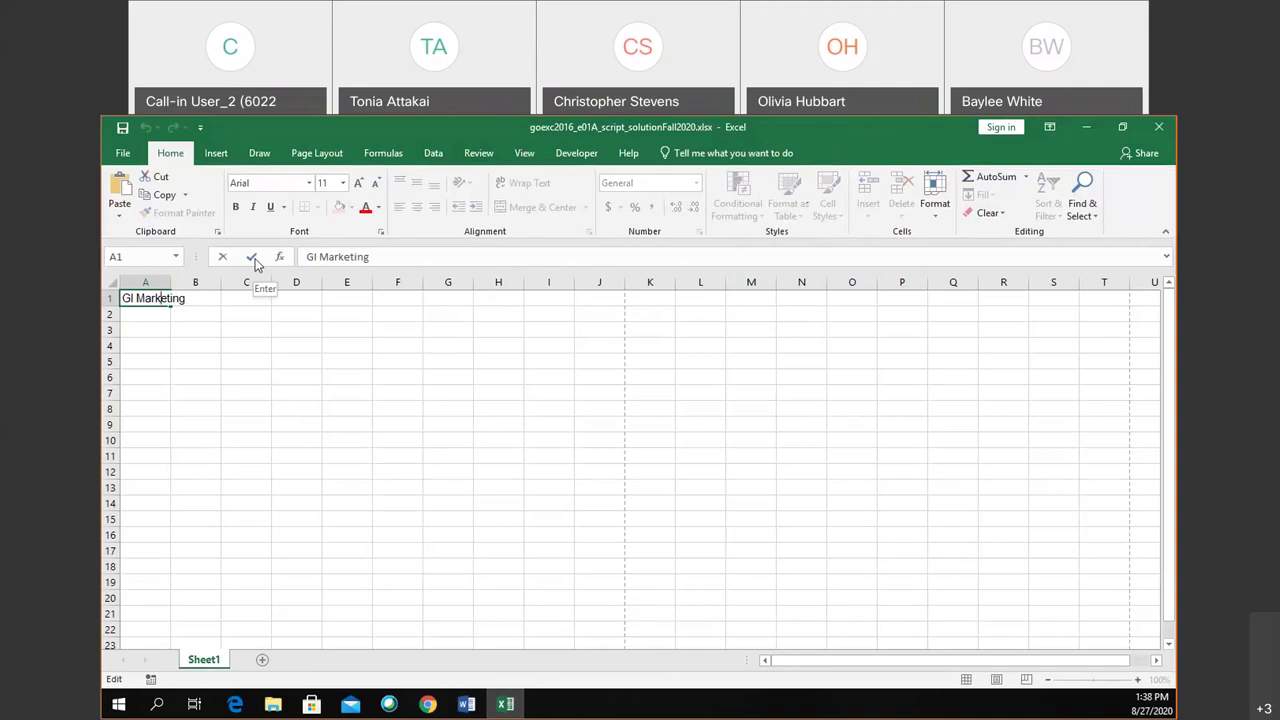
pyautogui.click(252, 258)
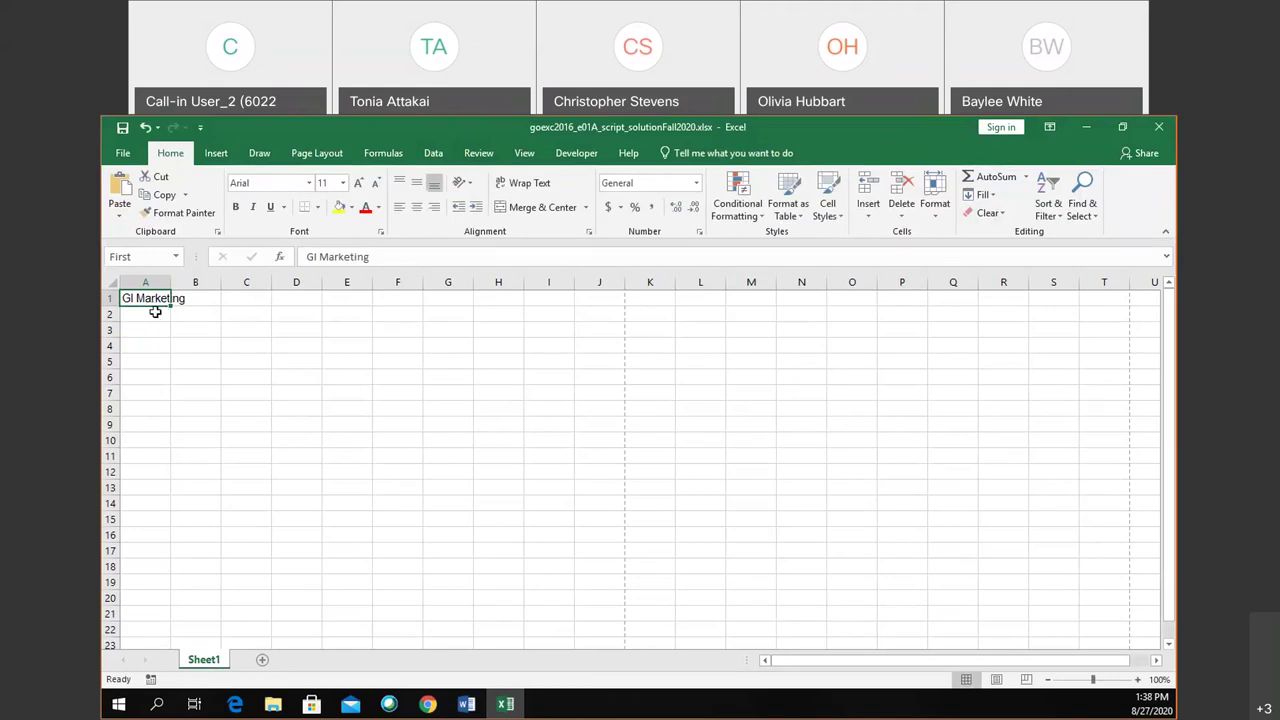
# Copy "4th Quarter Salesperson Commissions" from the Word script into cell A2 of the Excel worksheet and move to cell A4
pyautogui.click(155, 312)
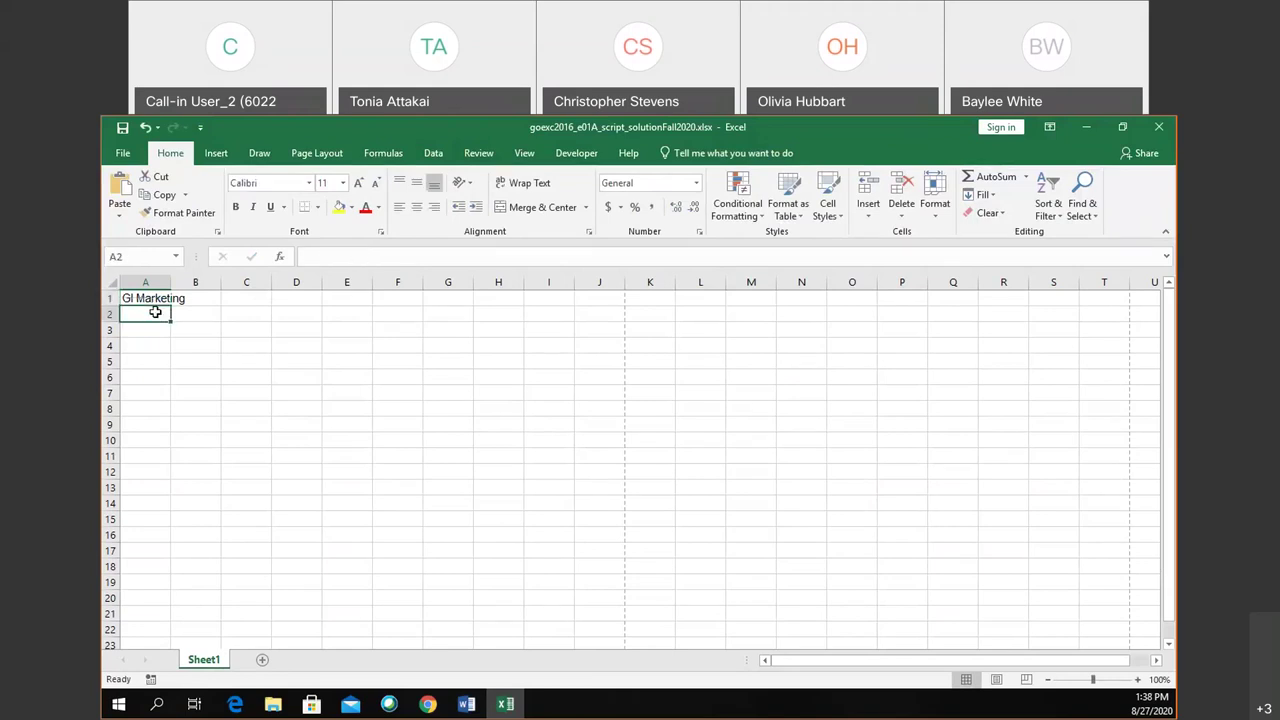
pyautogui.click(466, 704)
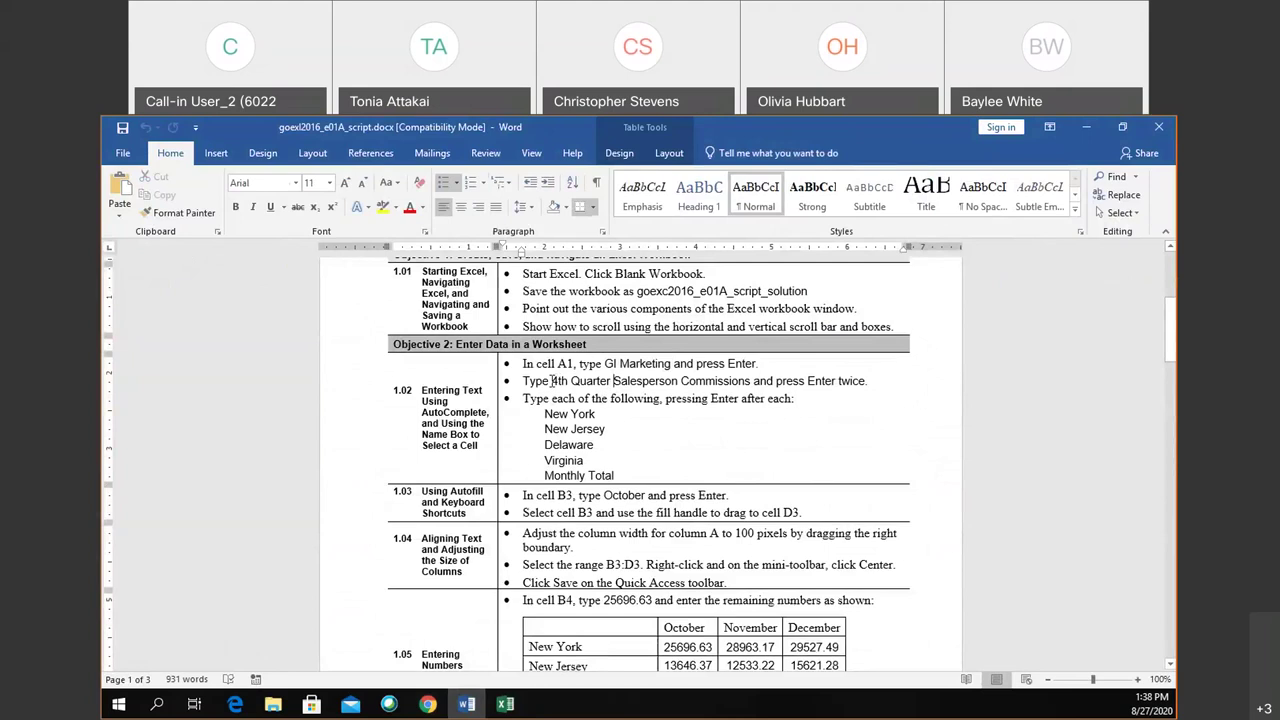
pyautogui.moveTo(553, 381); pyautogui.dragTo(752, 383)
pyautogui.hotkey('ctrl', 'c')
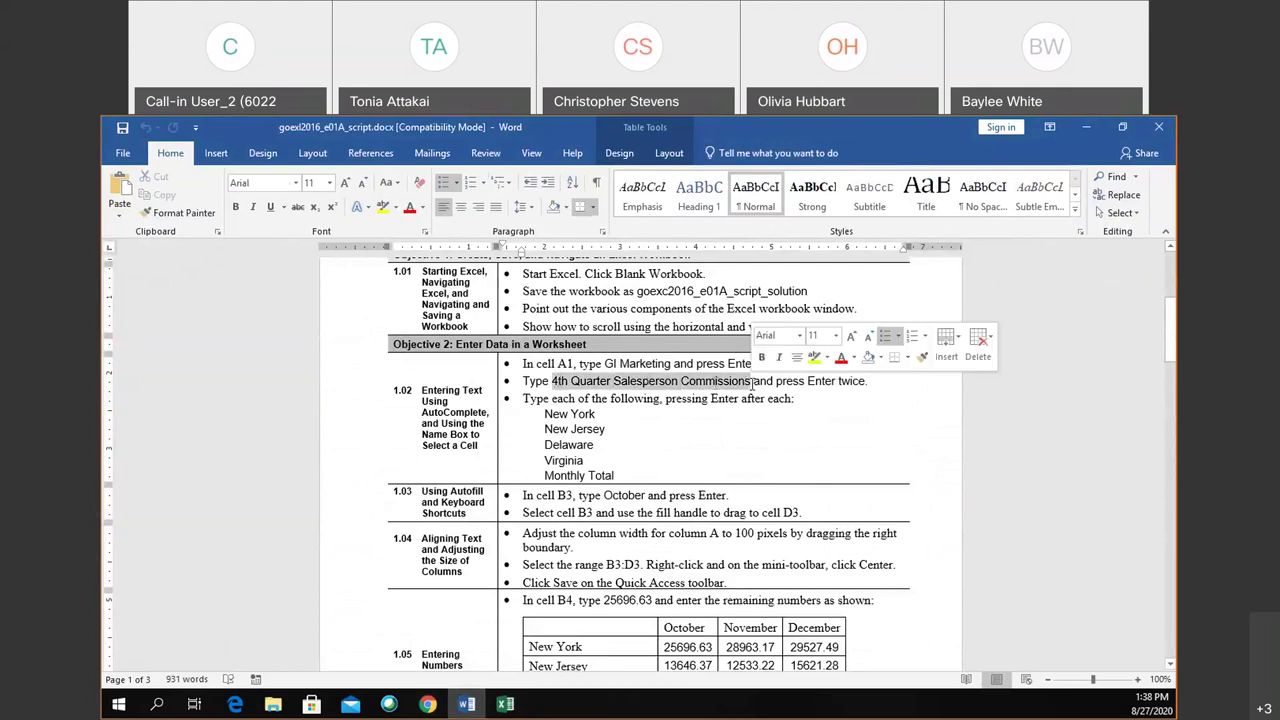
pyautogui.click(506, 706)
pyautogui.hotkey('ctrl', 'v')
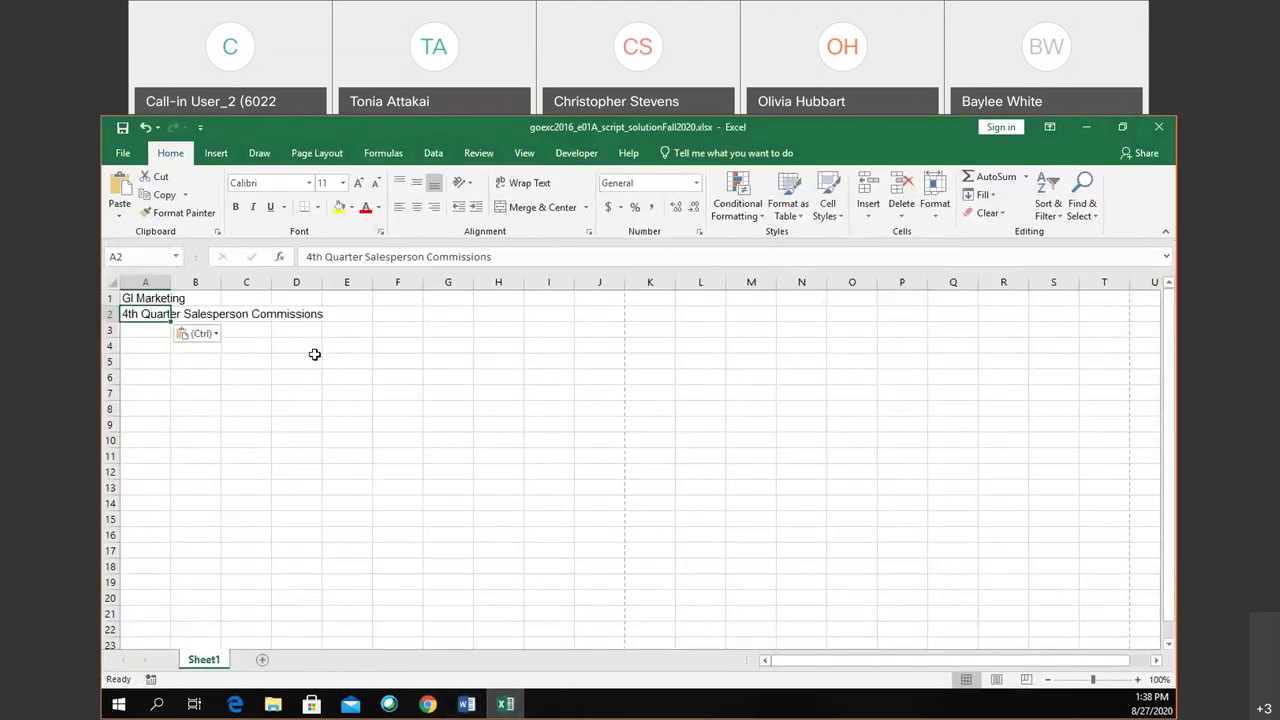
pyautogui.press('Down')
pyautogui.press('Down')
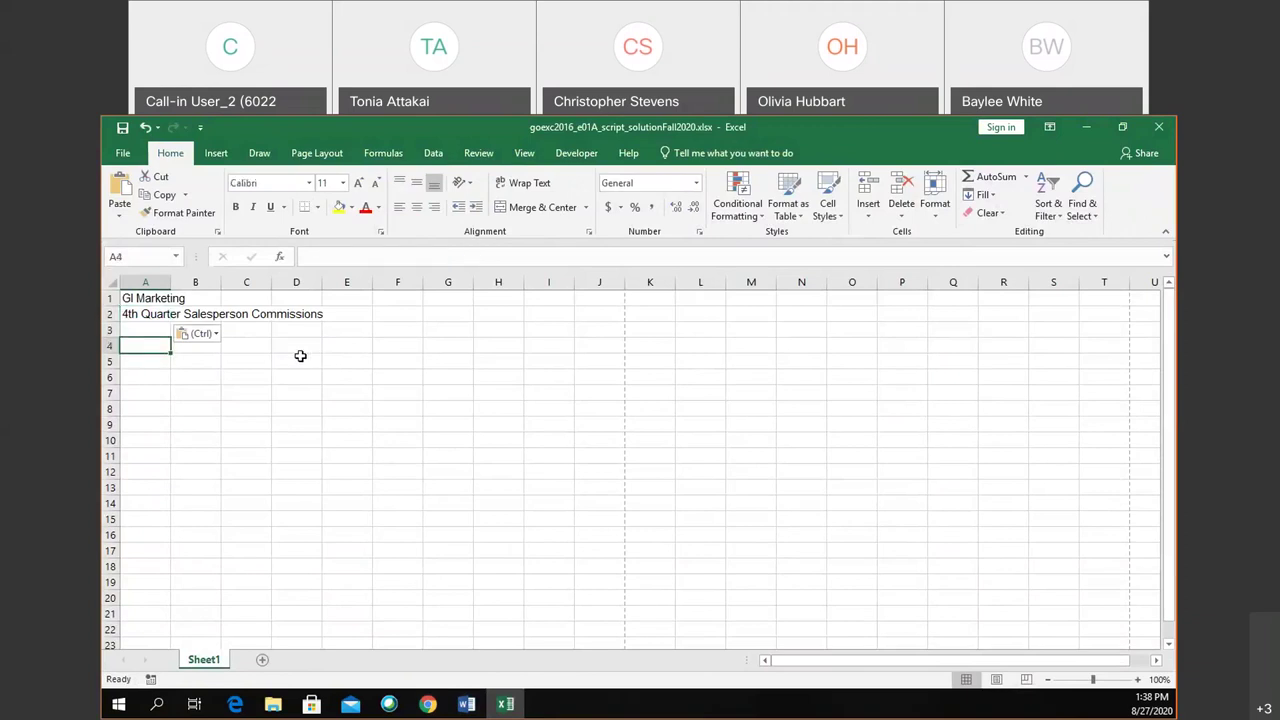
# Switch to Gmail in Chrome and show the sent "Scripted Lecture for 1A" email, its message and its attached script document
pyautogui.click(469, 710)
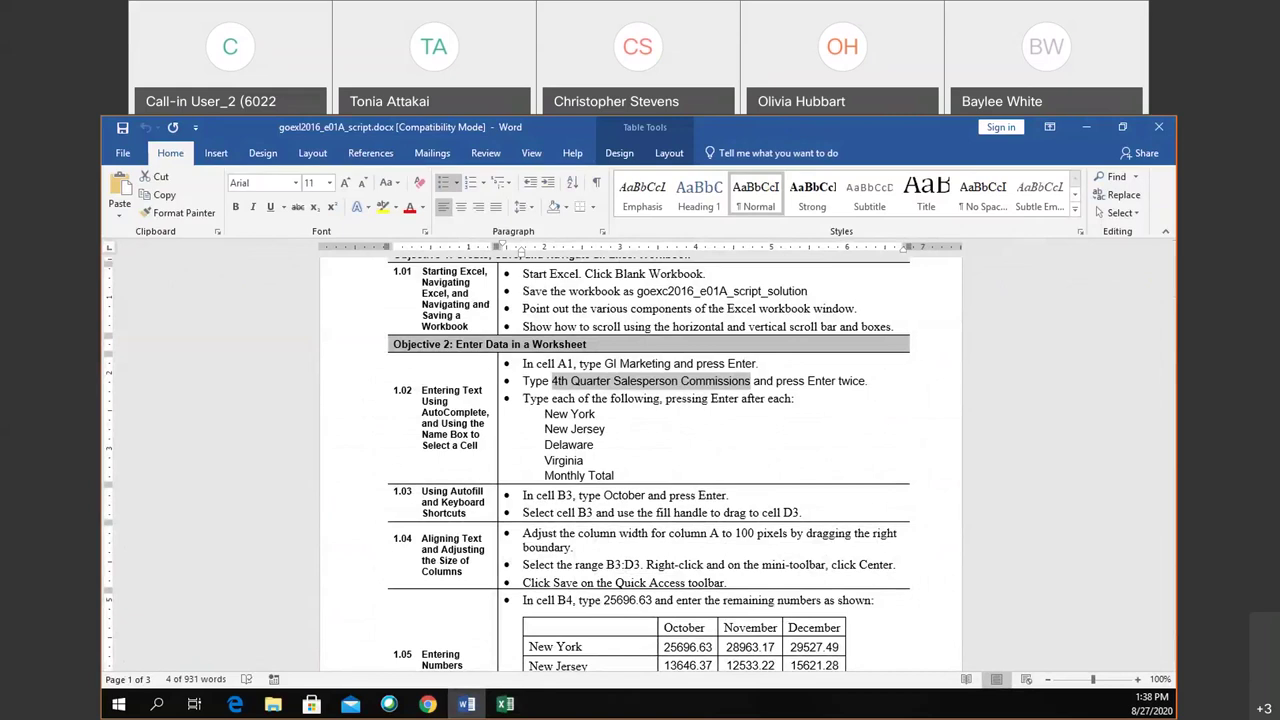
pyautogui.click(1101, 125)
pyautogui.click(1085, 128)
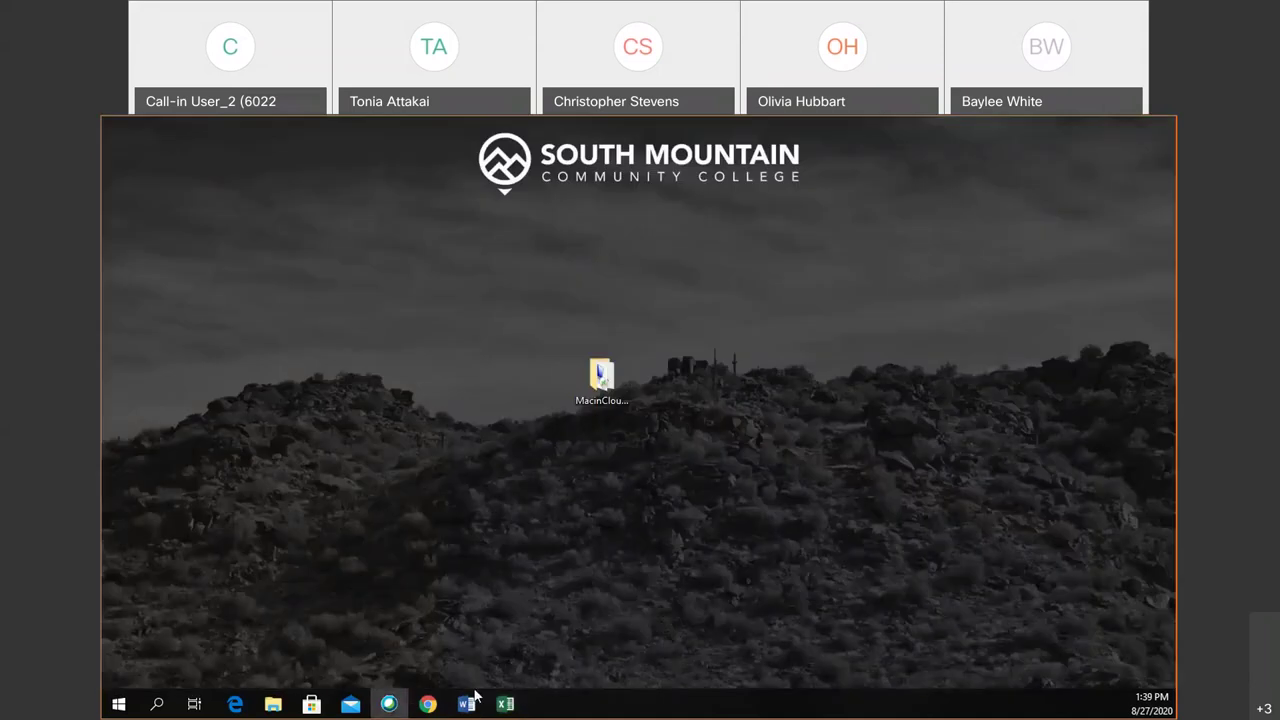
pyautogui.click(427, 704)
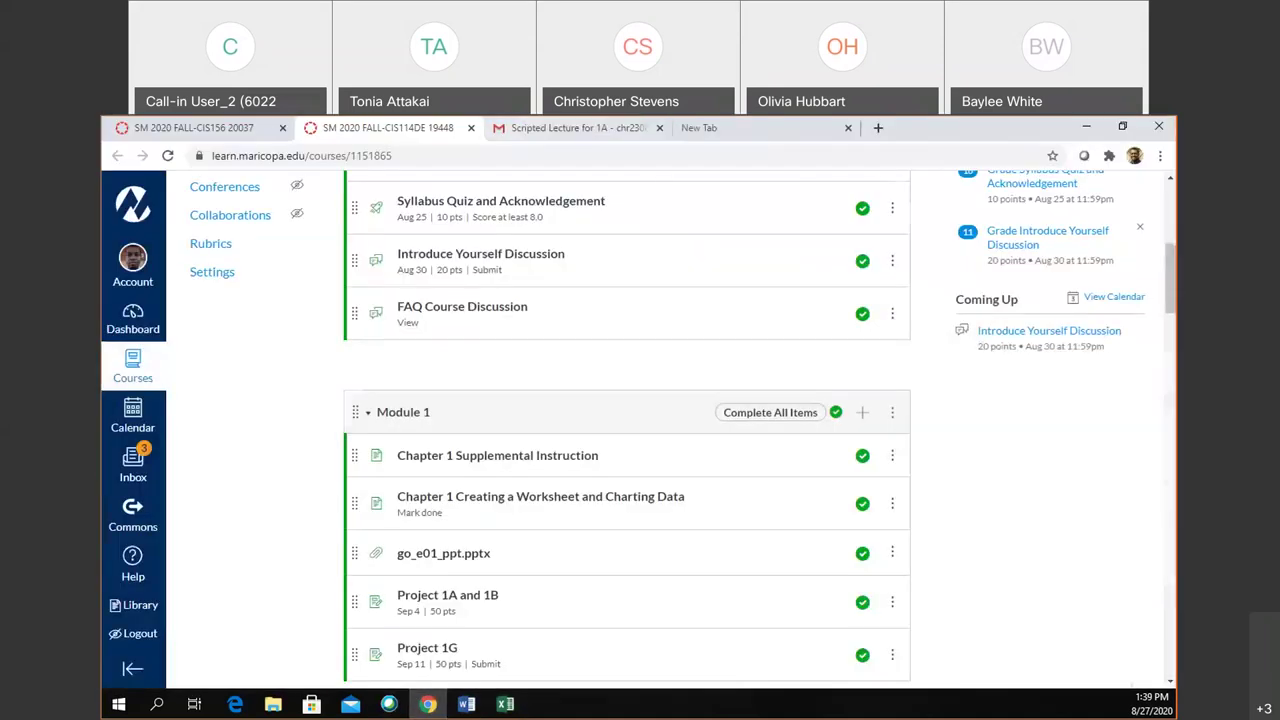
pyautogui.click(570, 127)
pyautogui.scroll(3, 448, 370)
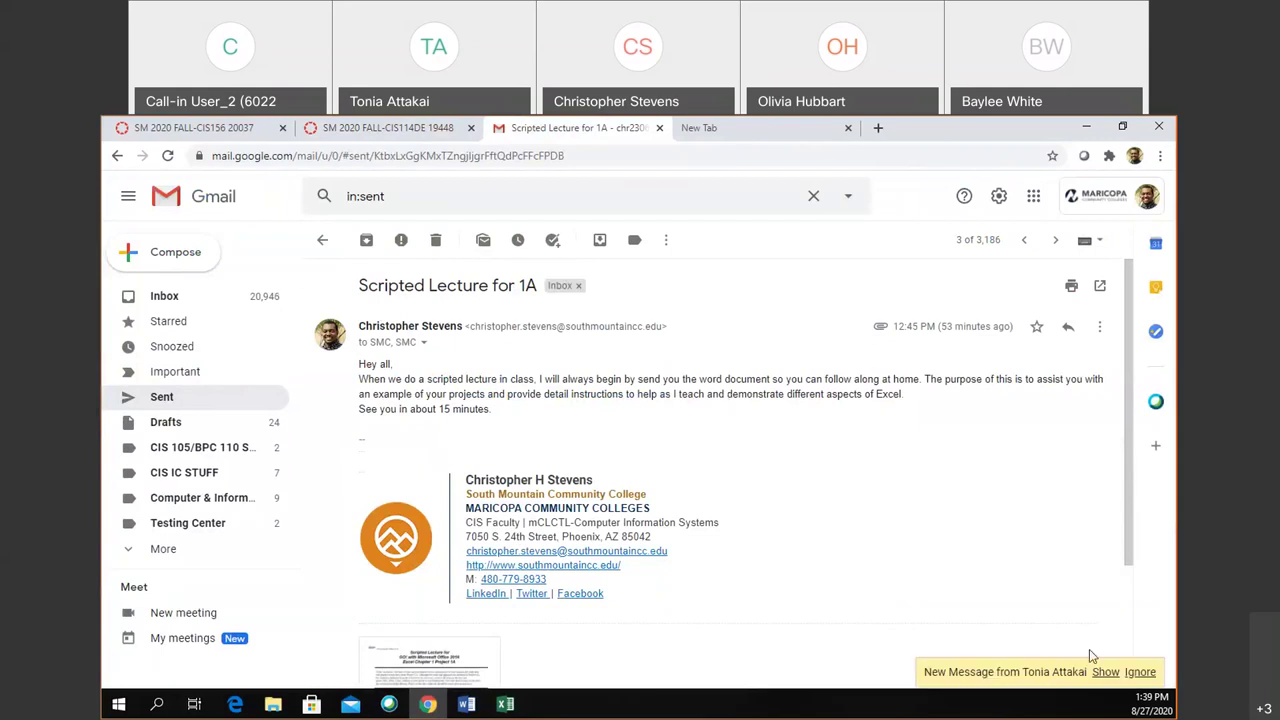
pyautogui.hotkey('ctrl', 'a')
pyautogui.click(1050, 583)
pyautogui.tripleClick(435, 285)
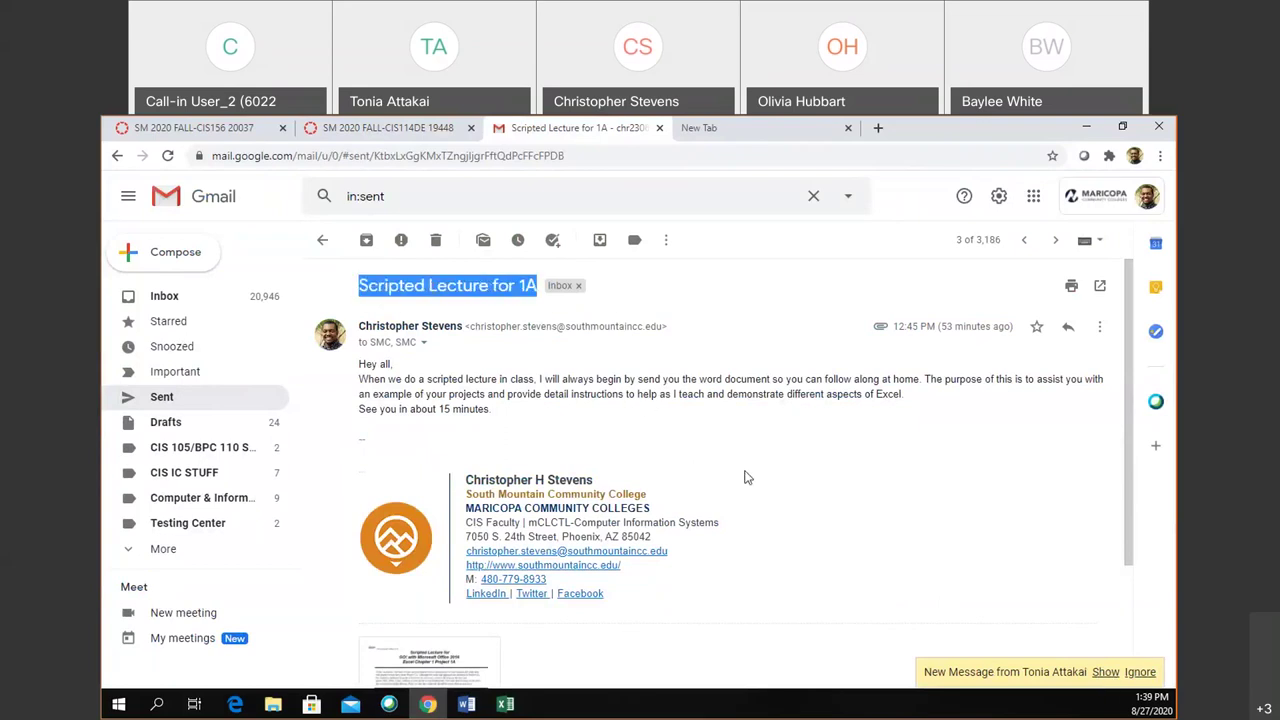
pyautogui.click(897, 393)
pyautogui.scroll(-1, 897, 393)
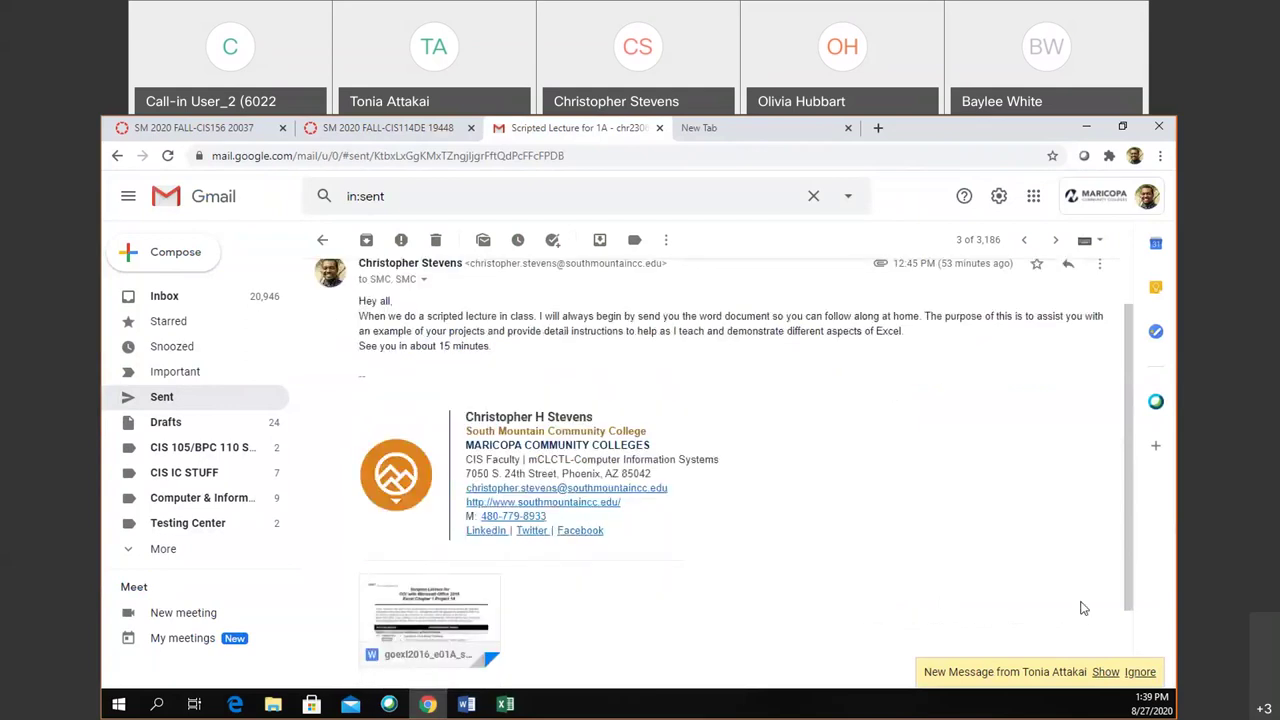
# Load the new reply in the email thread and return to the original message
pyautogui.click(1103, 672)
pyautogui.scroll(2, 898, 535)
pyautogui.scroll(3, 898, 535)
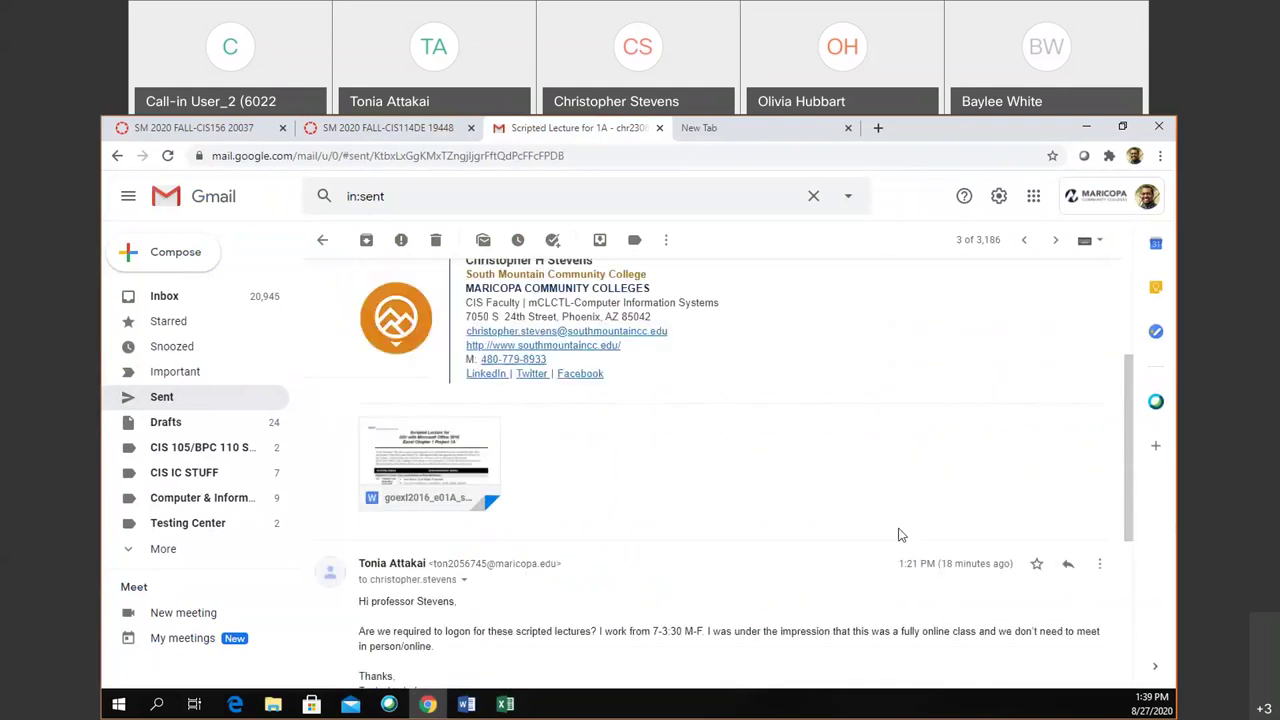
pyautogui.scroll(3, 898, 535)
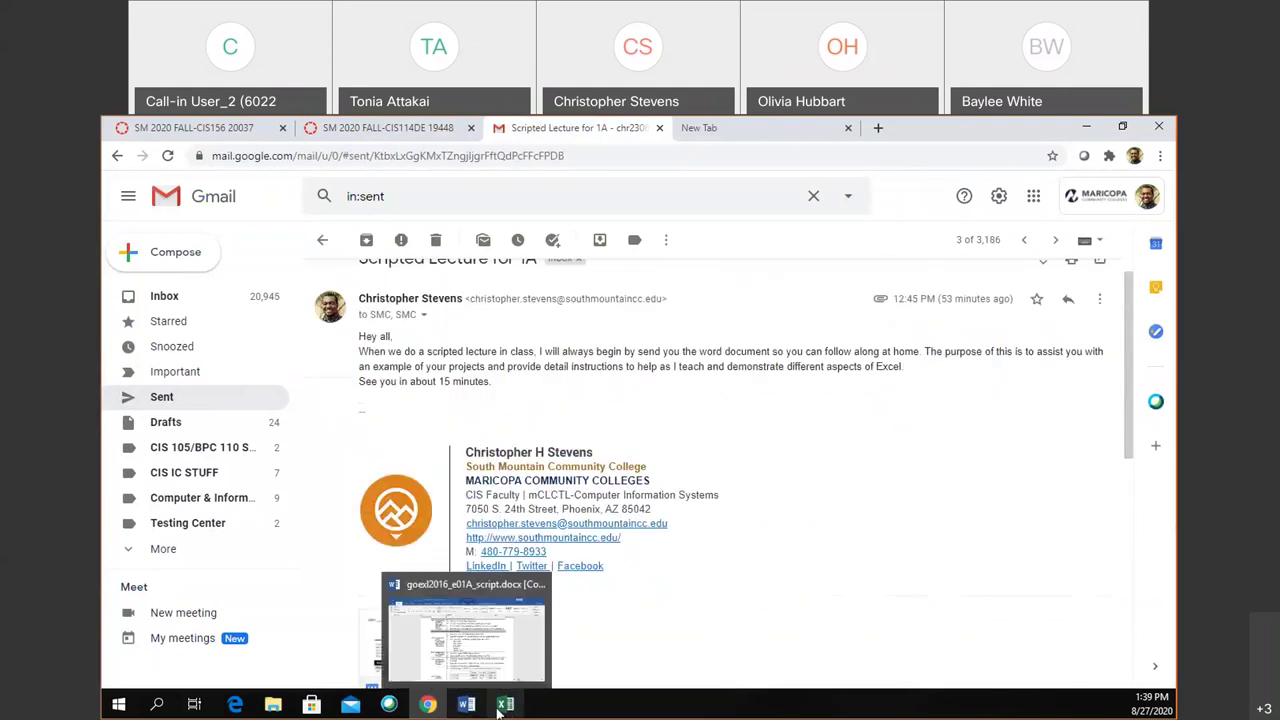
# Return to the lecture script in Word and review the section 1.02 entries
pyautogui.moveTo(498, 708)
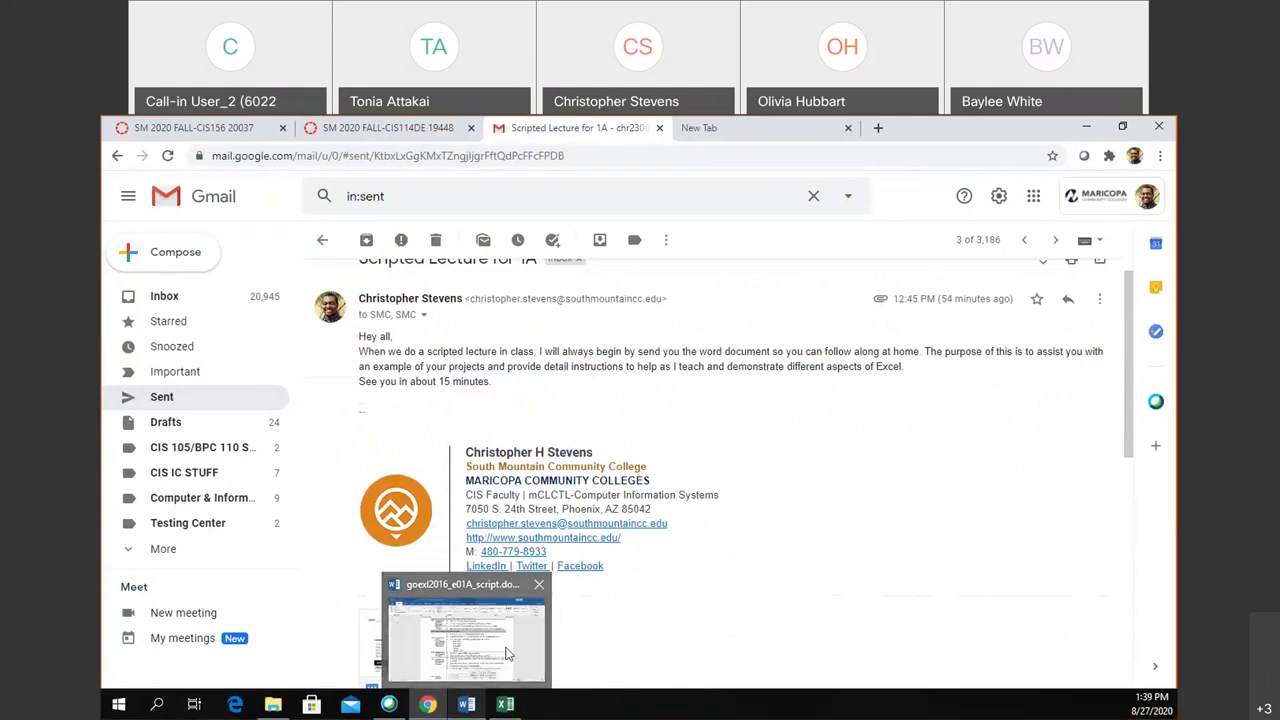
pyautogui.click(507, 654)
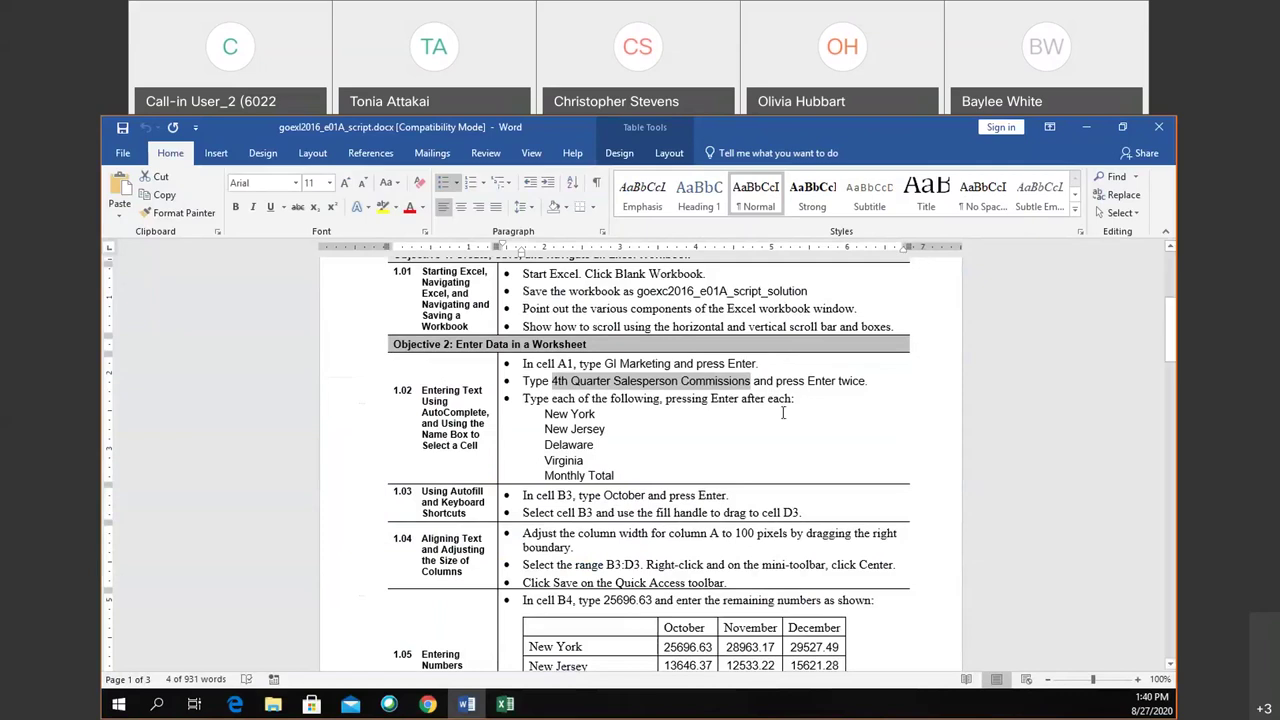
pyautogui.click(816, 120)
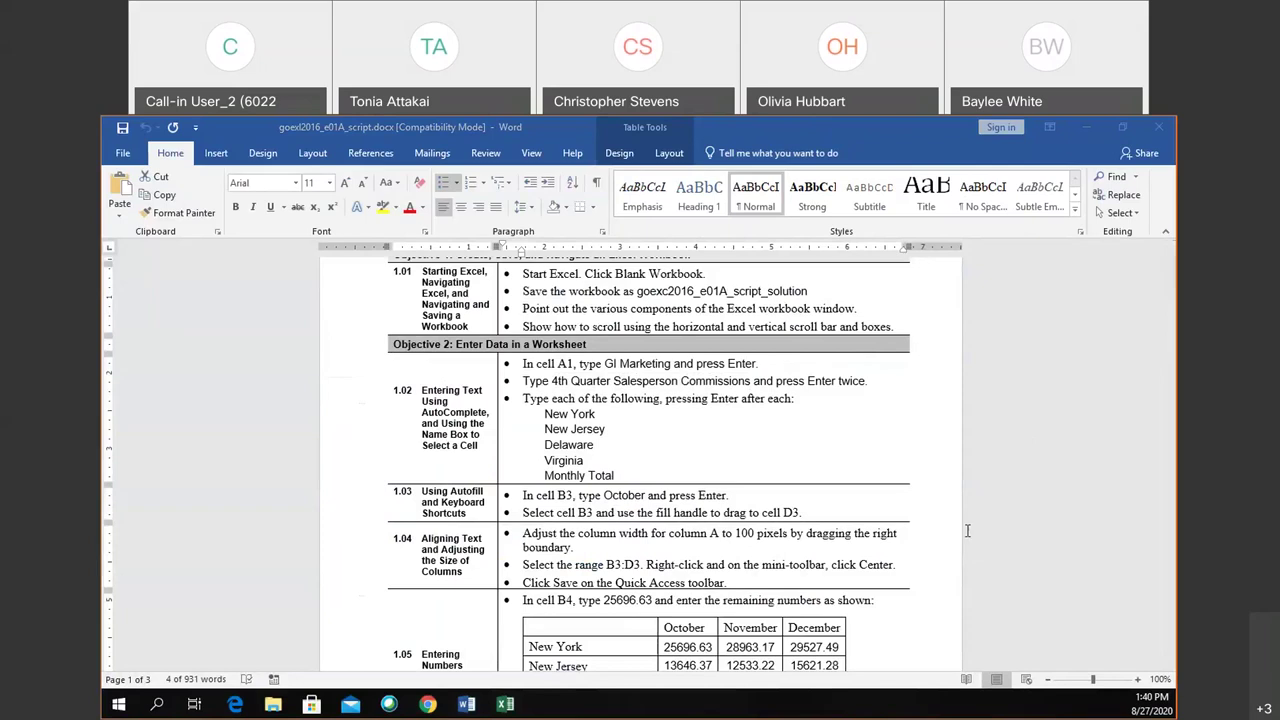
pyautogui.hotkey('alt', 'Tab')
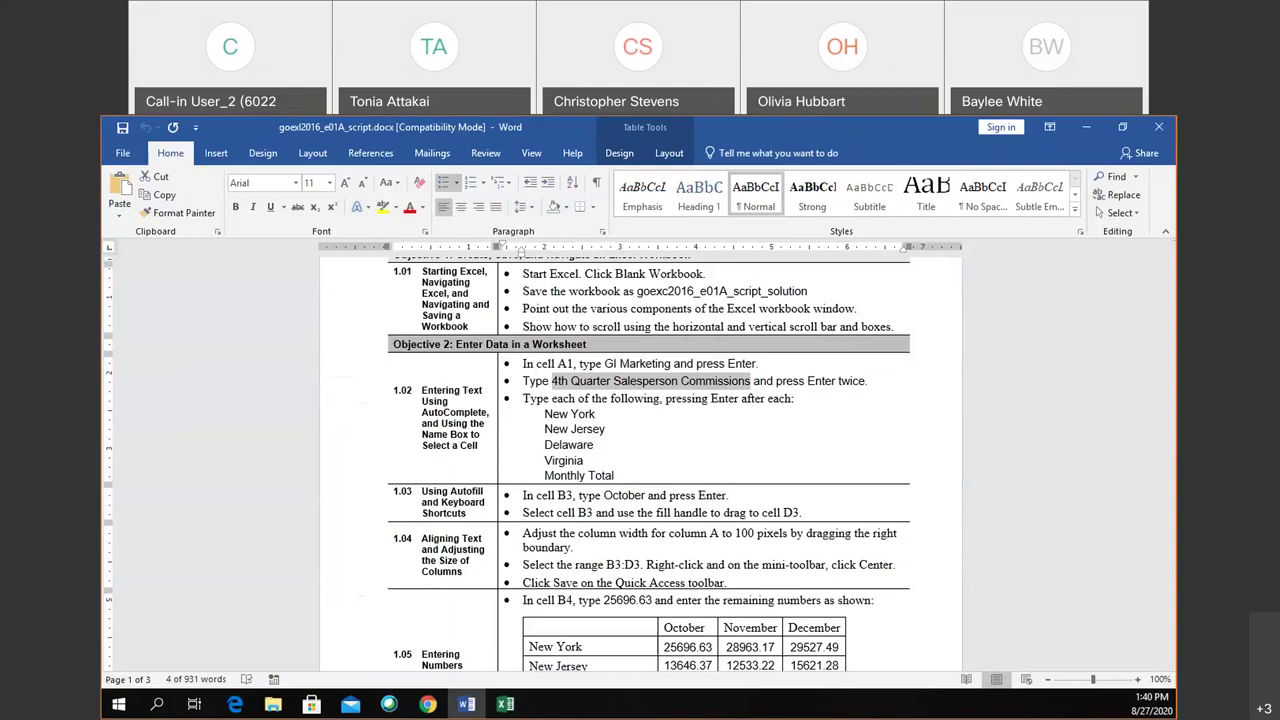
# Switch to the Excel workbook and enter the row labels New York and New Jersey in cells A4 and A5
pyautogui.click(427, 704)
pyautogui.click(505, 704)
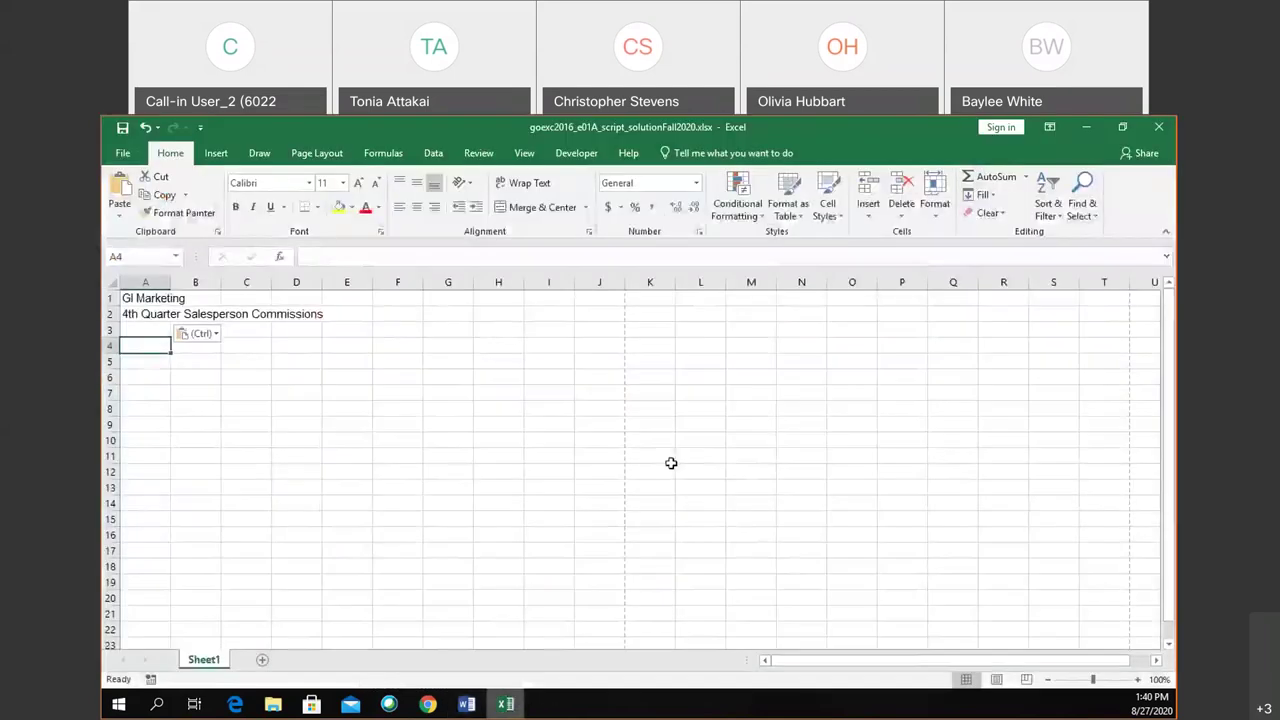
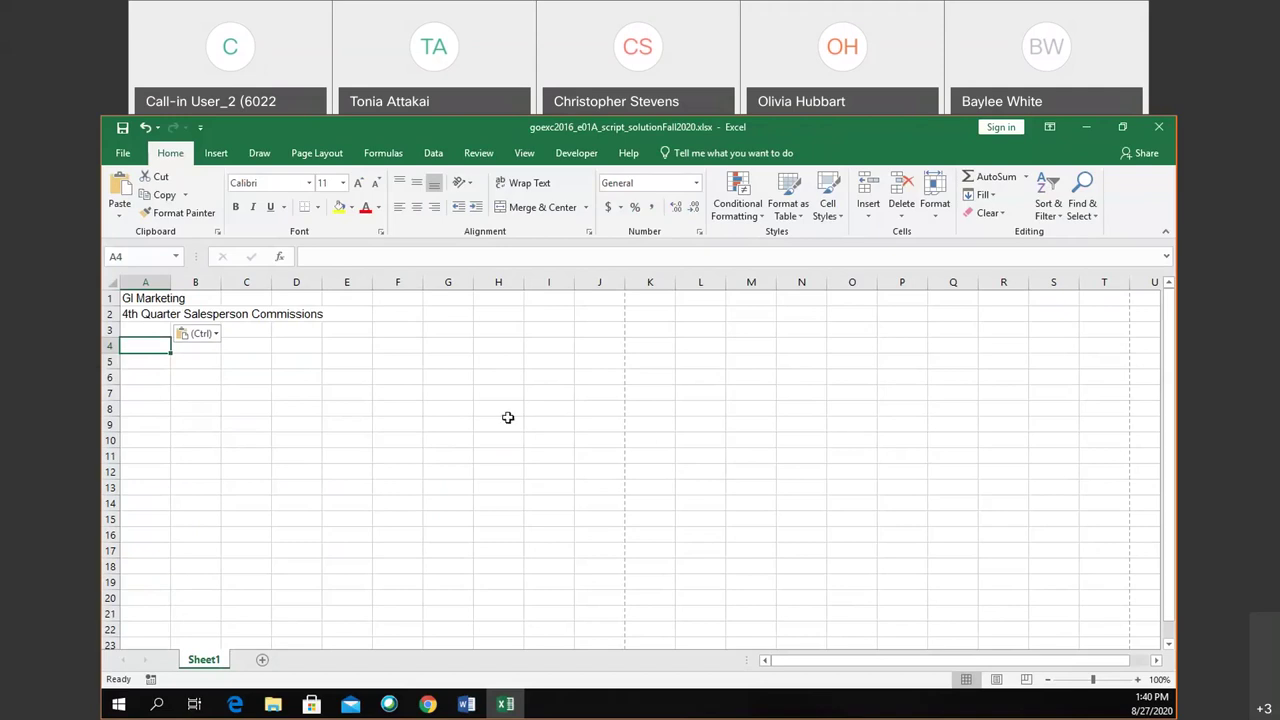
pyautogui.write('N')
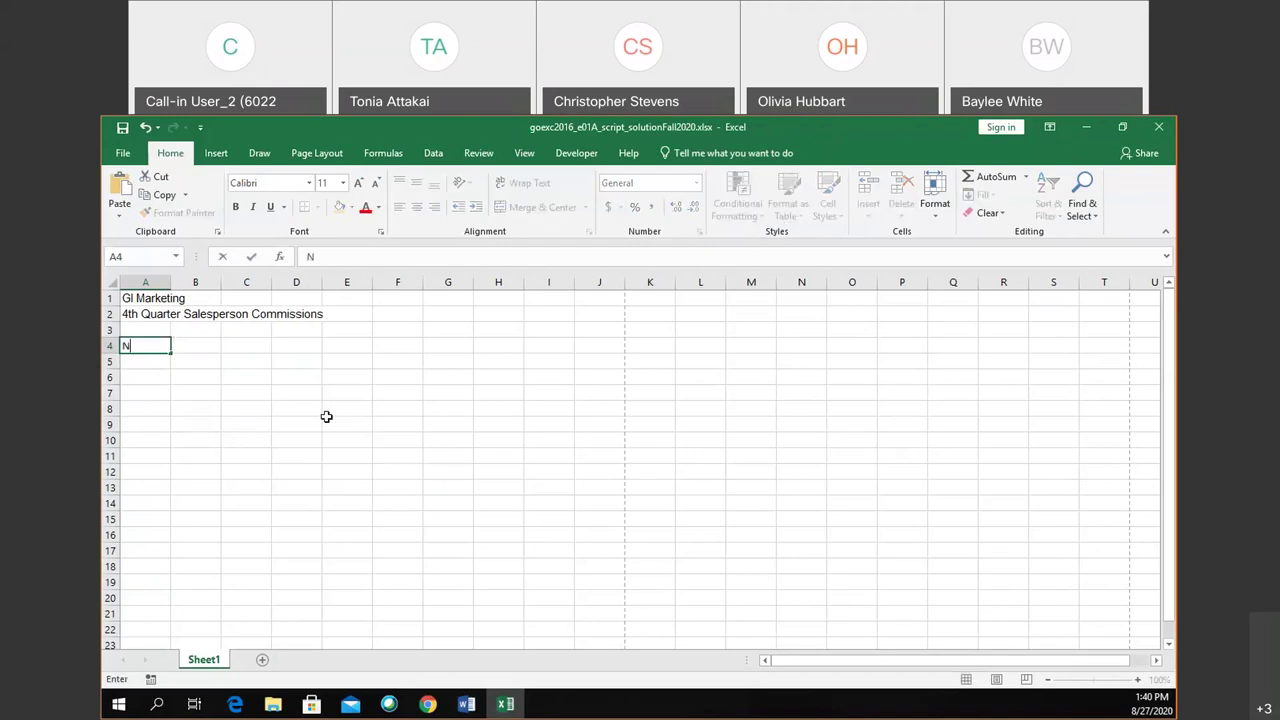
pyautogui.write('ew York')
pyautogui.press('Return')
pyautogui.write('New Je')
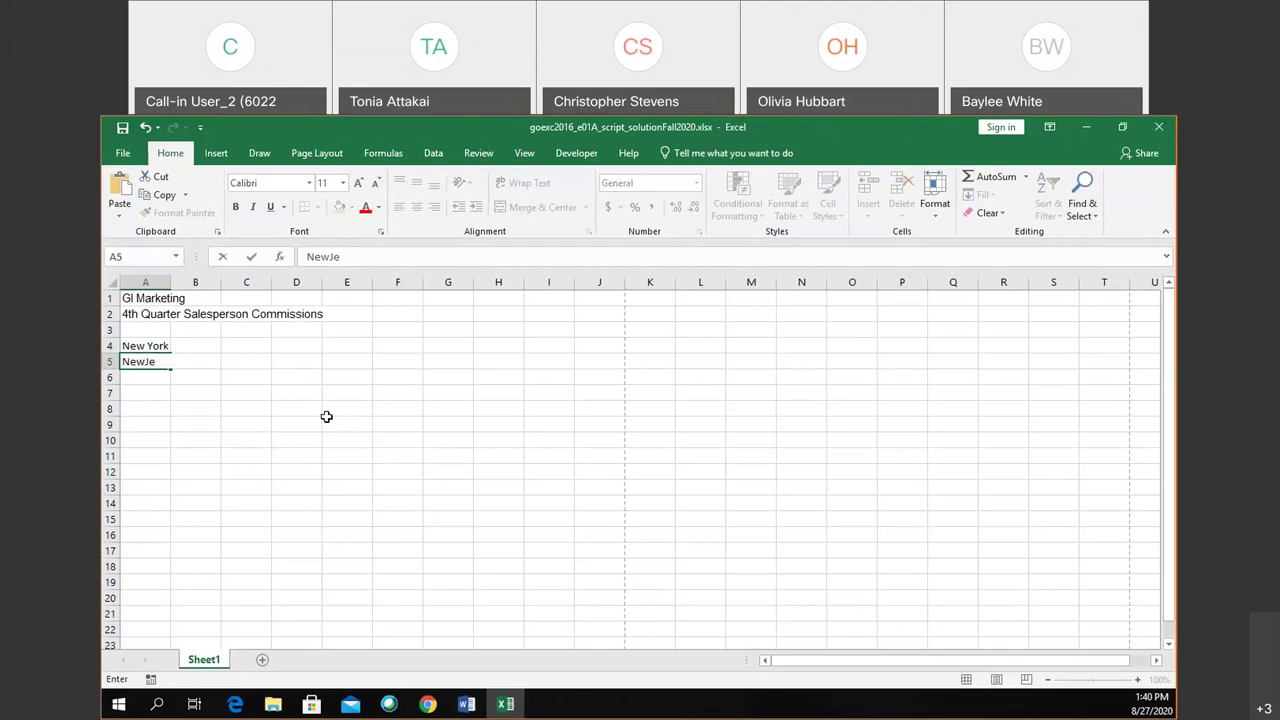
pyautogui.write('rsey')
pyautogui.press('Return')
# Enter the row labels Delaware, Virginia and Monthly Total in cells A6 to A8 and return to cell A4
pyautogui.write('Delaware')
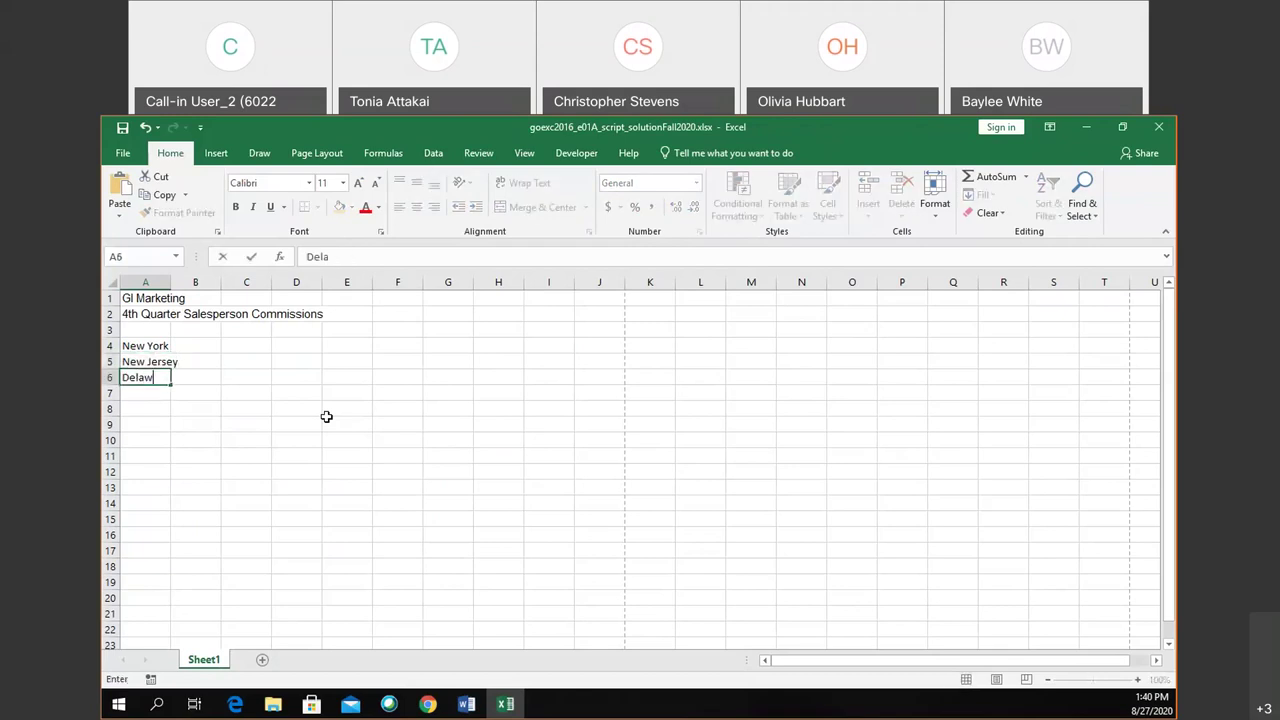
pyautogui.press('Return')
pyautogui.write('Virginia')
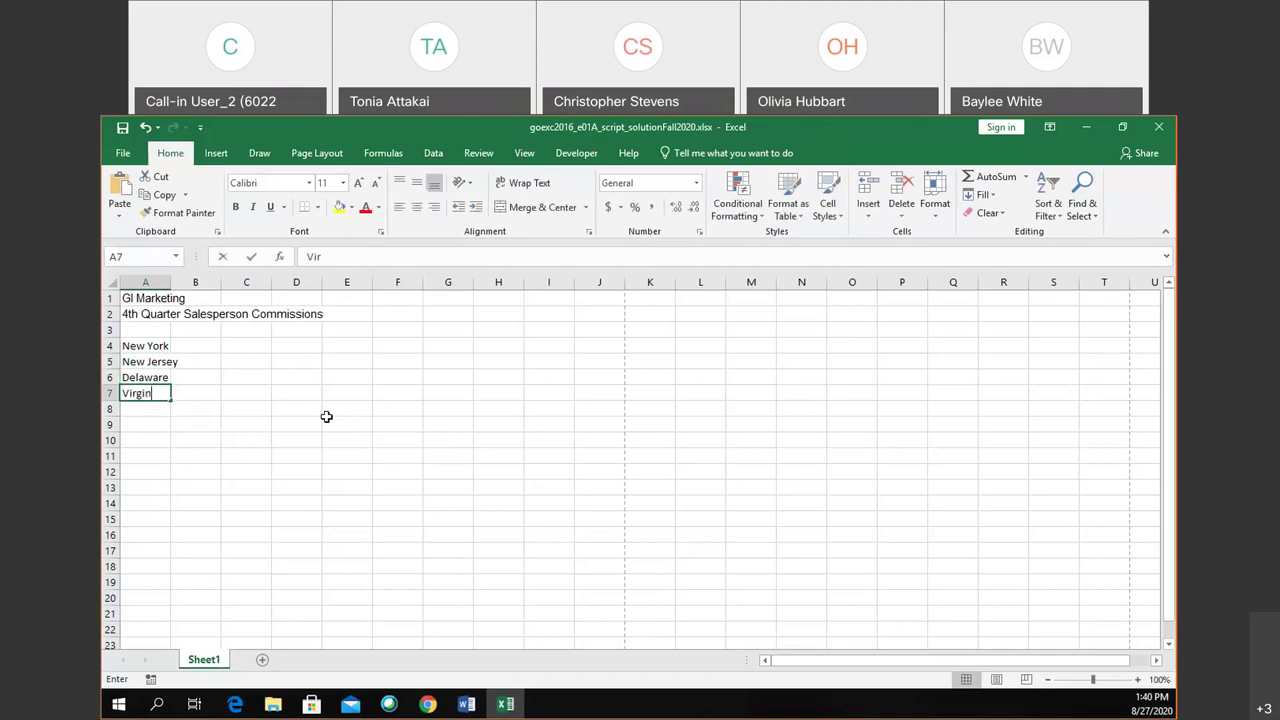
pyautogui.press('Return')
pyautogui.write('M')
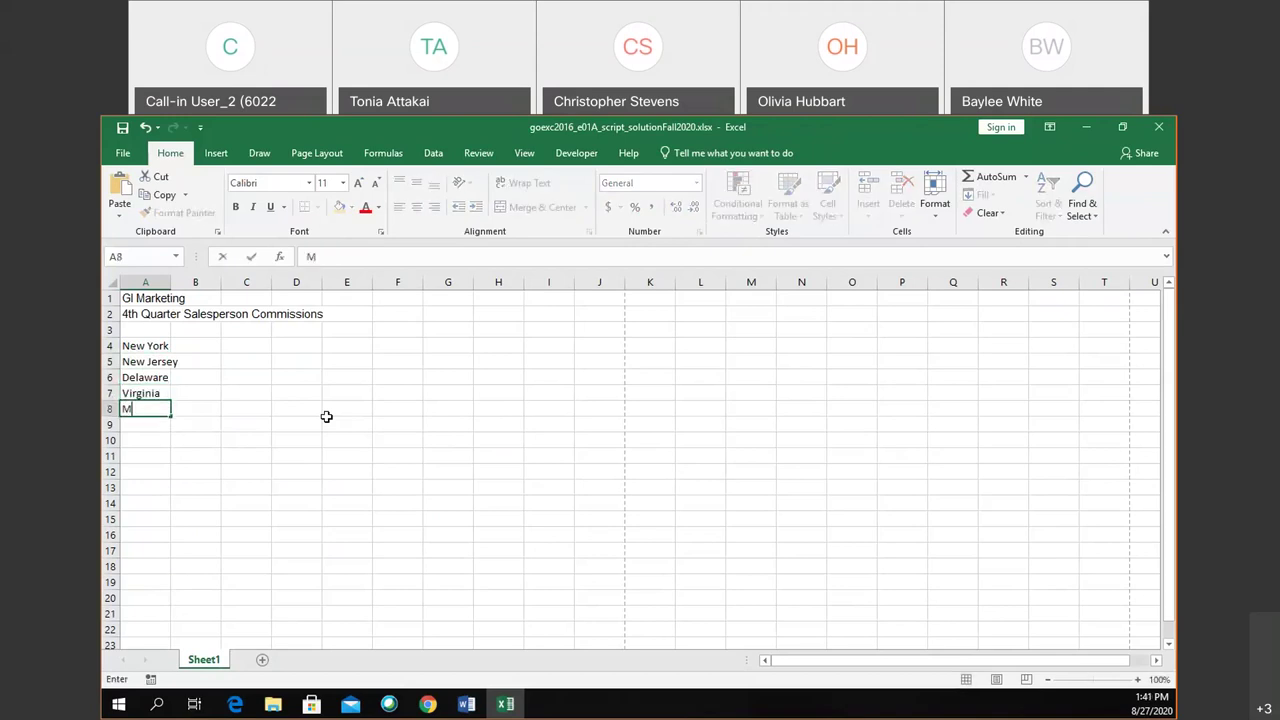
pyautogui.write('onthly Total')
pyautogui.press('Return')
pyautogui.press('Up')
pyautogui.press('Up')
pyautogui.press('Up')
pyautogui.press('Up')
pyautogui.press('Up')
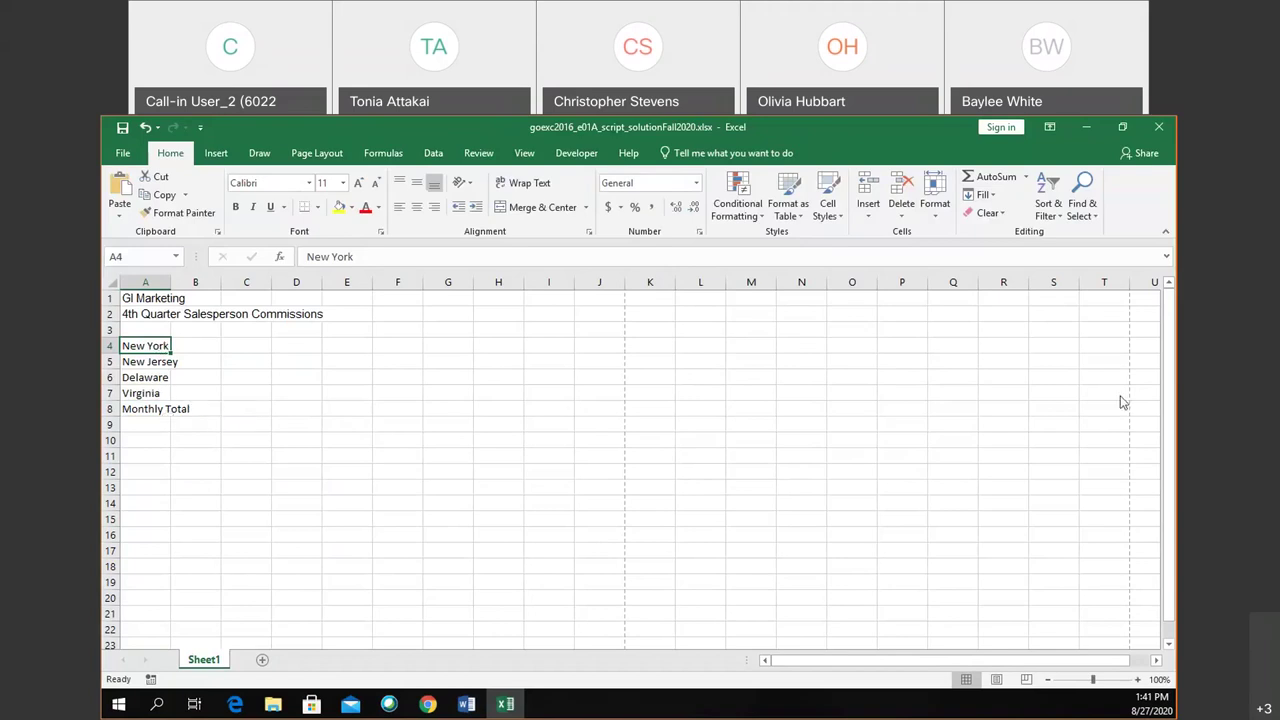
# Enter the column heading October in cell B3 and reselect that cell
pyautogui.click(213, 331)
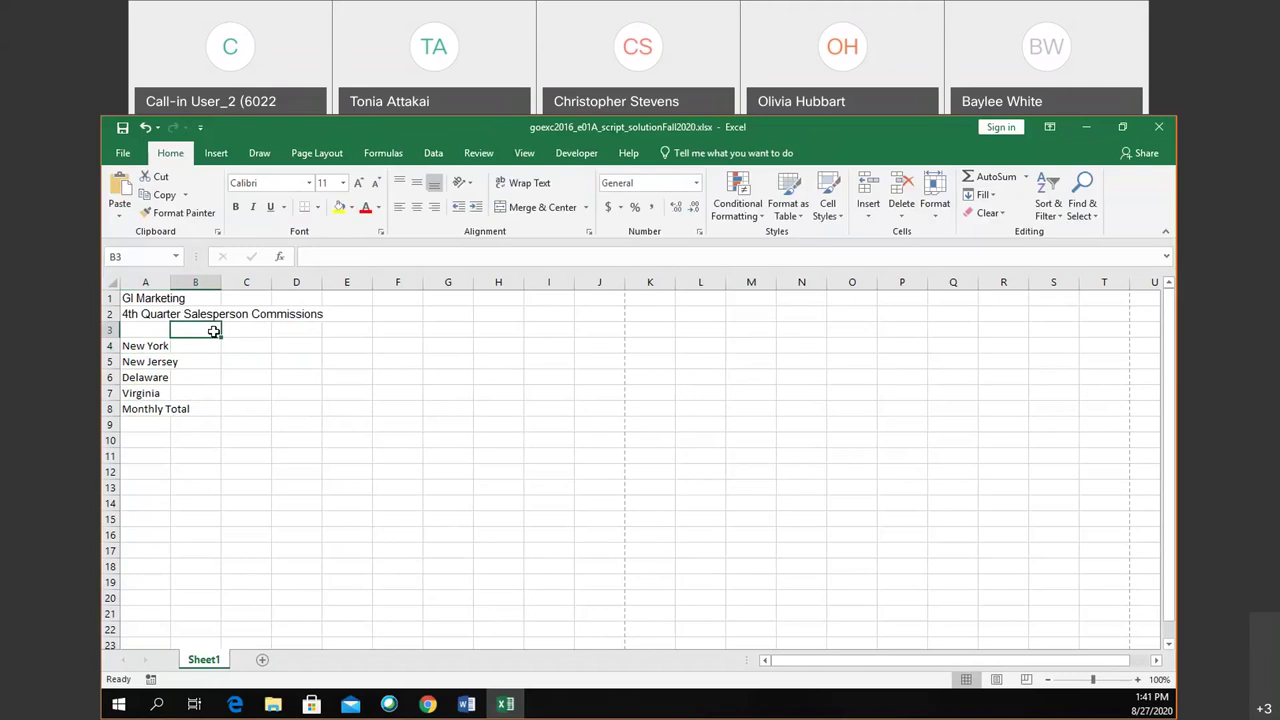
pyautogui.write('October')
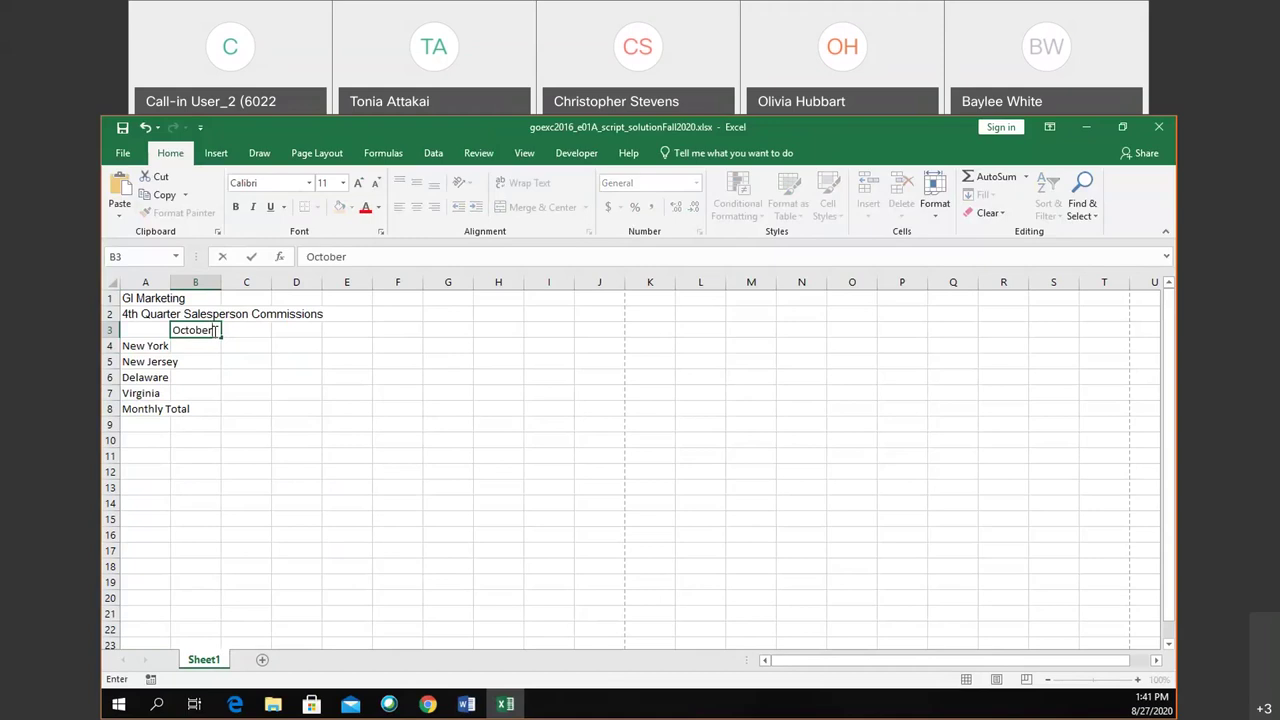
pyautogui.press('Tab')
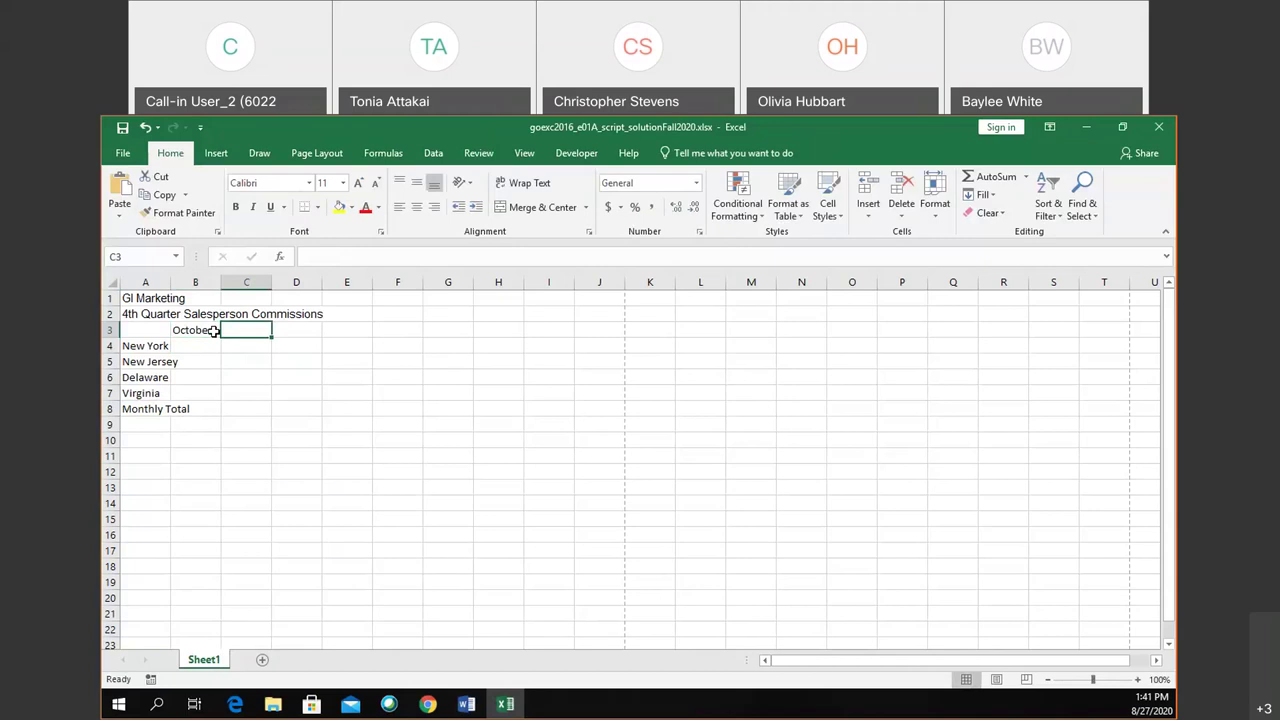
pyautogui.click(214, 331)
pyautogui.press('Return')
pyautogui.click(204, 330)
pyautogui.press('Return')
pyautogui.click(197, 329)
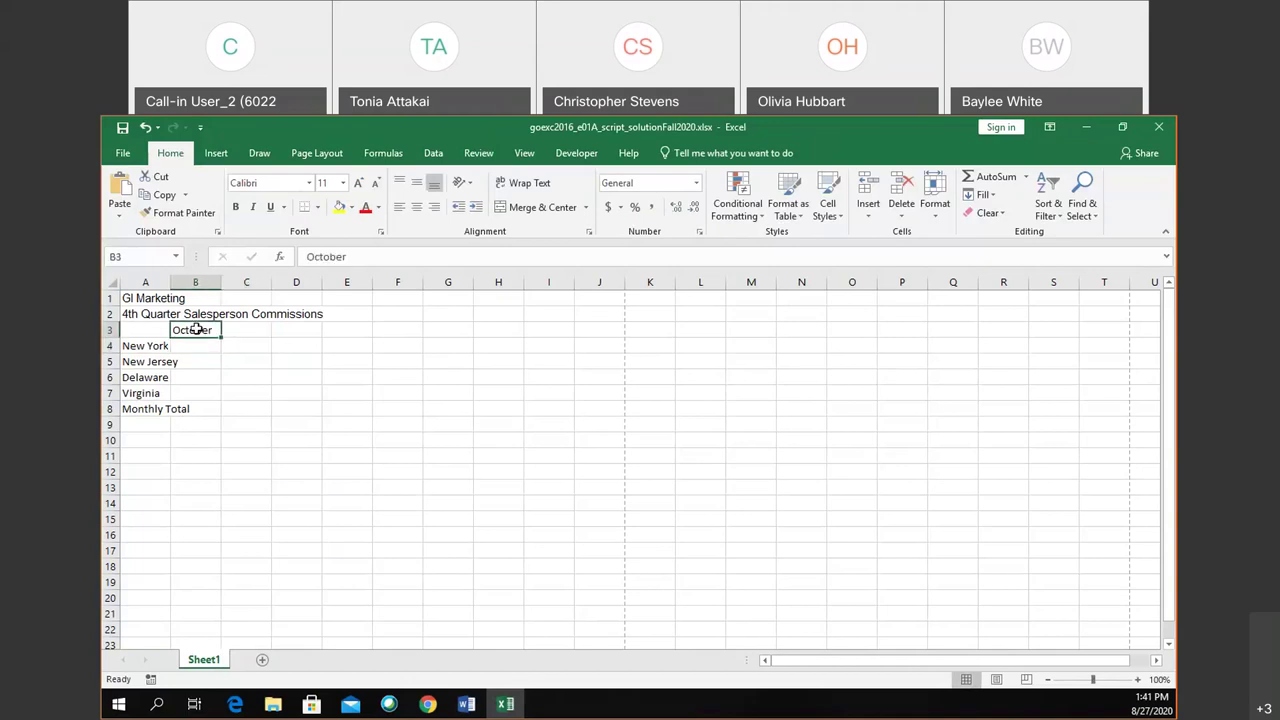
# Demonstrate moving the active cell from B3 across row 3 to D3 and up column B to B1
pyautogui.press('Right')
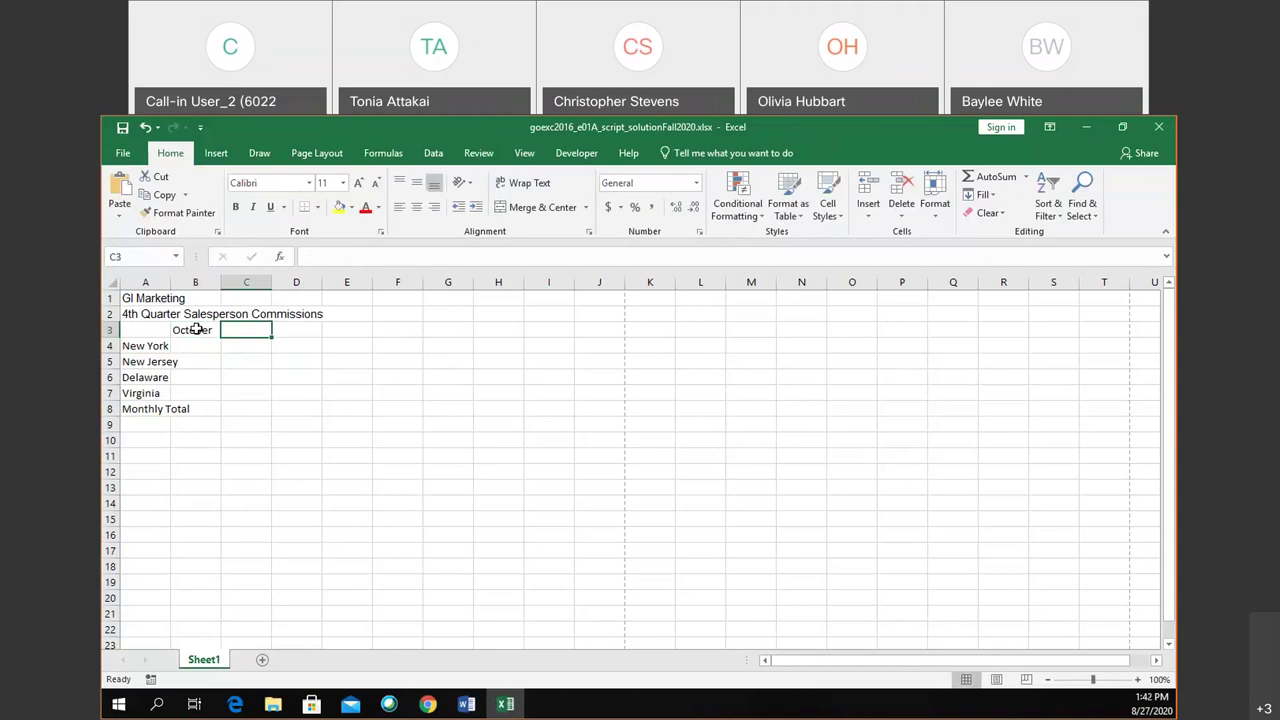
pyautogui.click(197, 329)
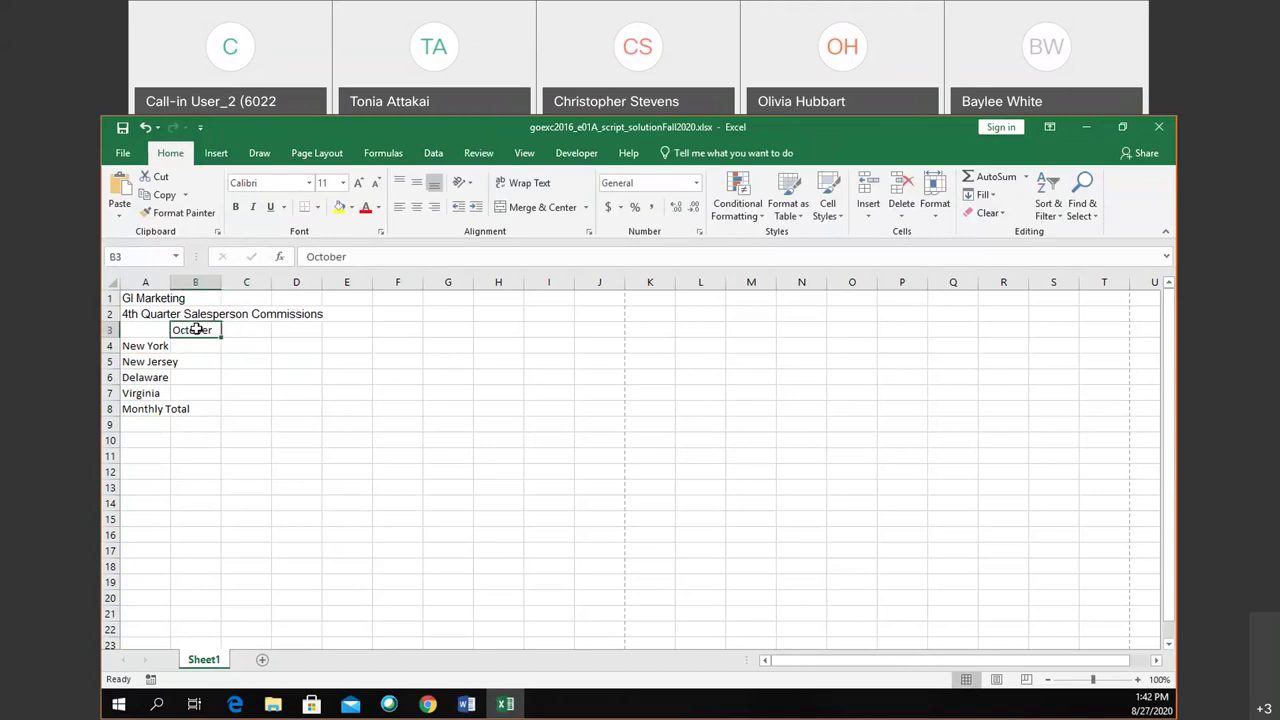
pyautogui.press('Tab')
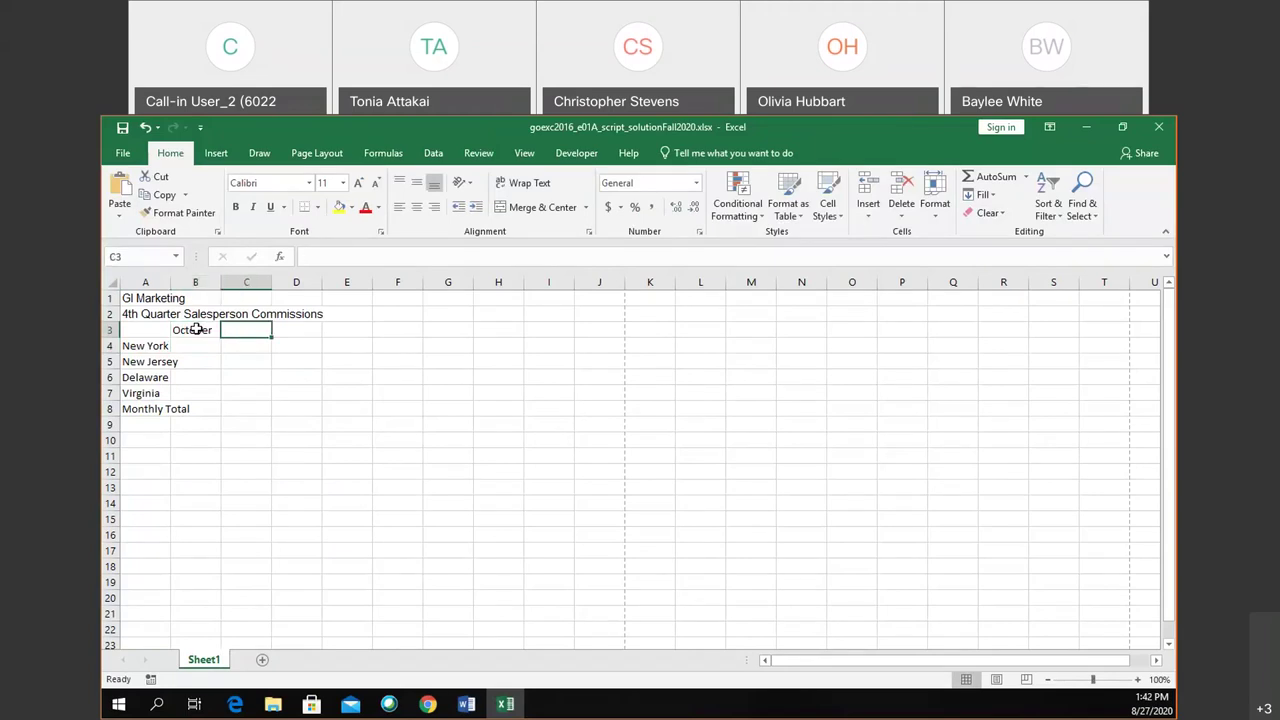
pyautogui.press('Tab')
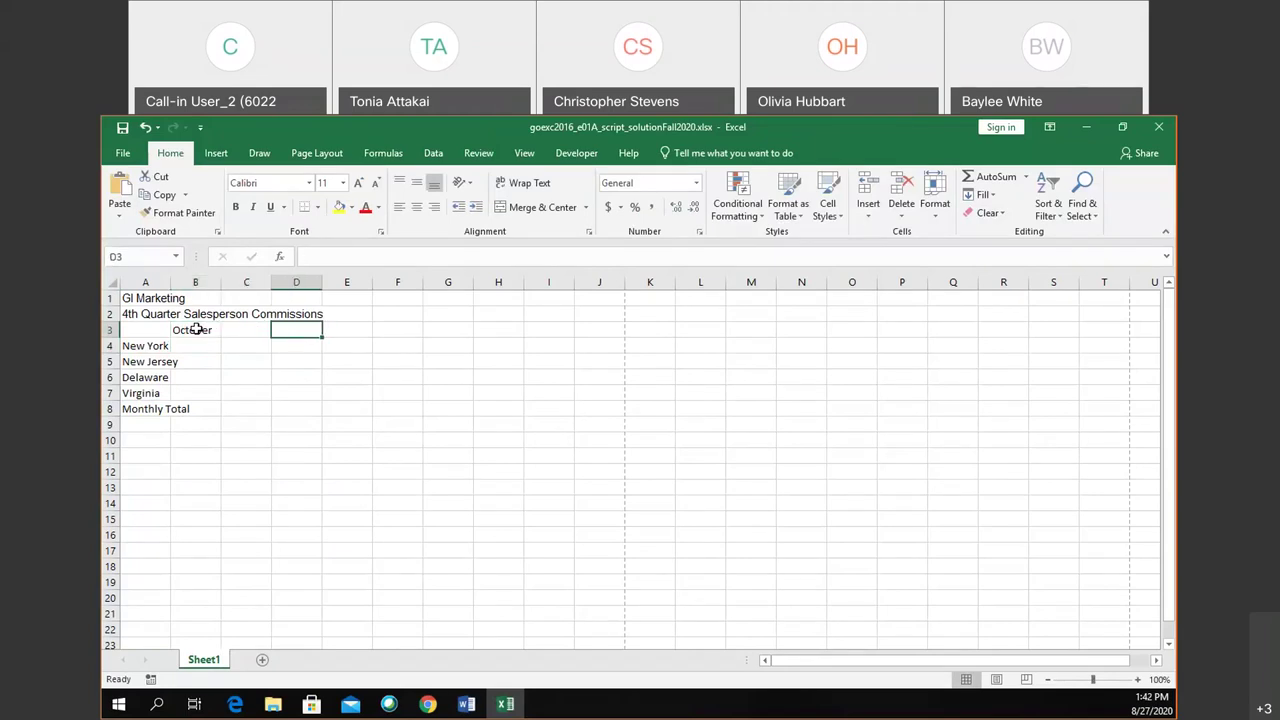
pyautogui.click(196, 329)
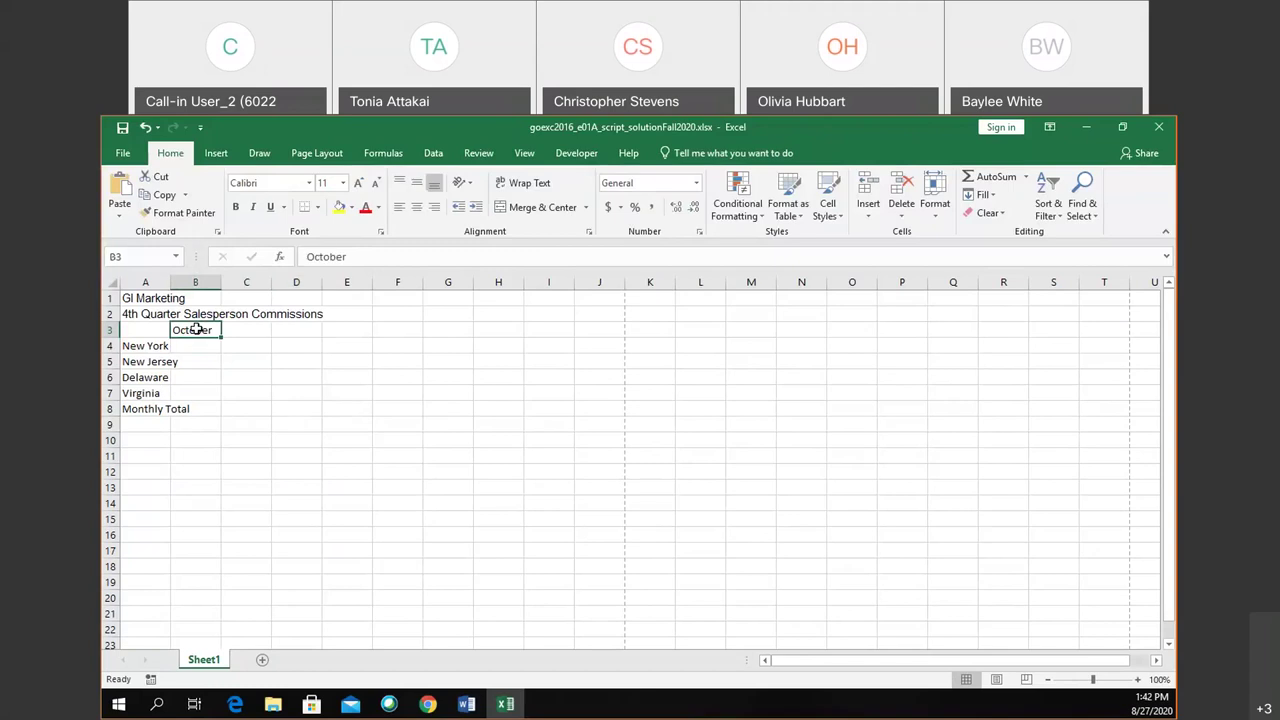
pyautogui.press('Up')
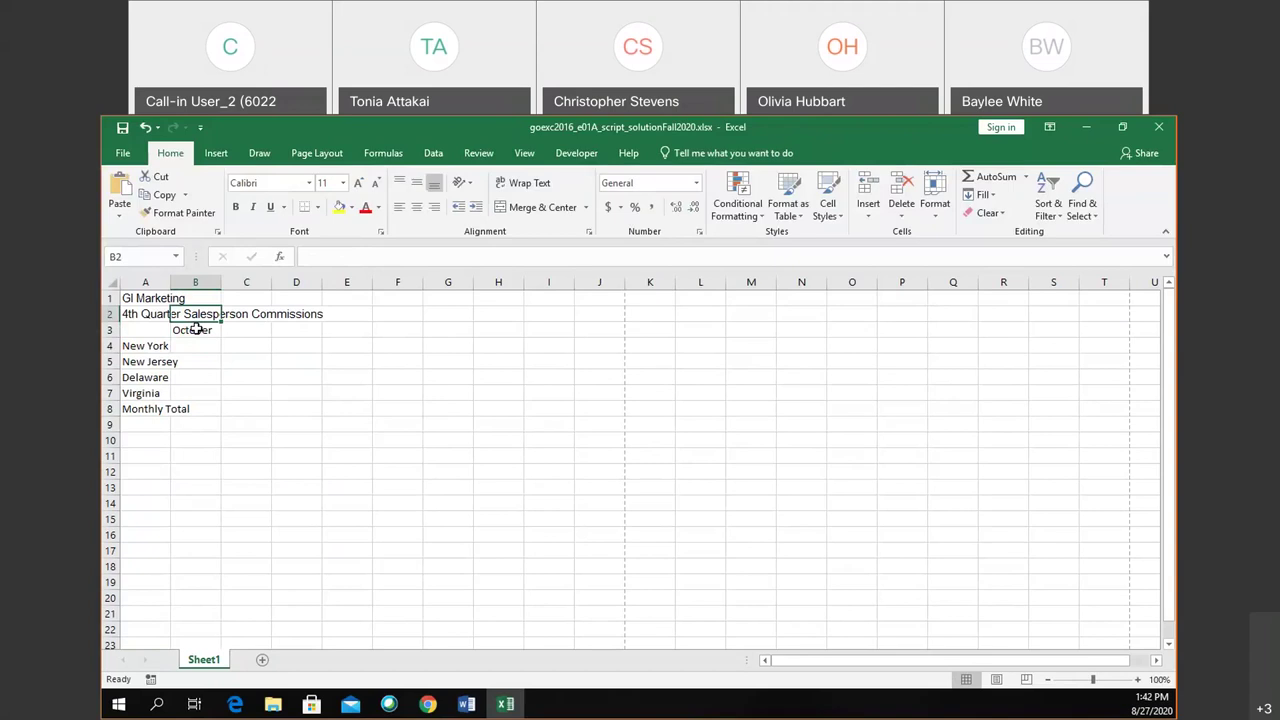
pyautogui.press('Up')
pyautogui.press('Down')
pyautogui.press('Down')
pyautogui.press('Up')
pyautogui.press('Up')
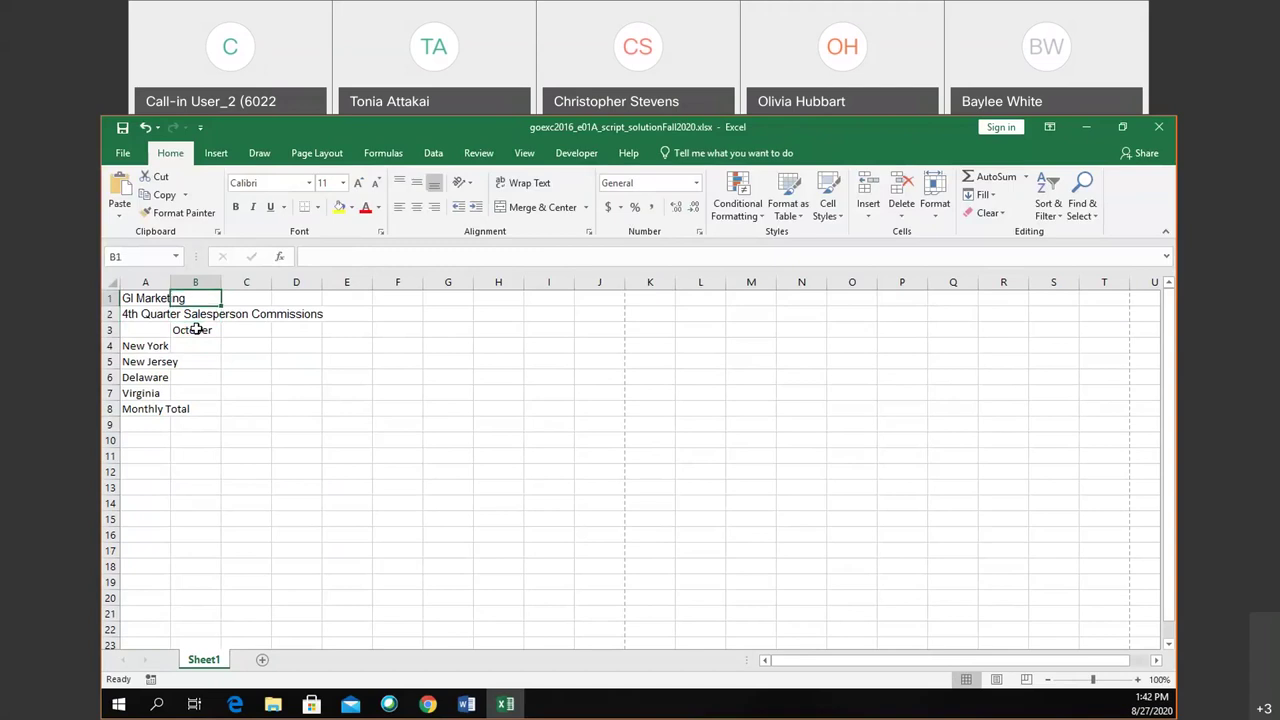
# Demonstrate moving the active cell one cell up, down and right from the October heading in B3
pyautogui.click(196, 330)
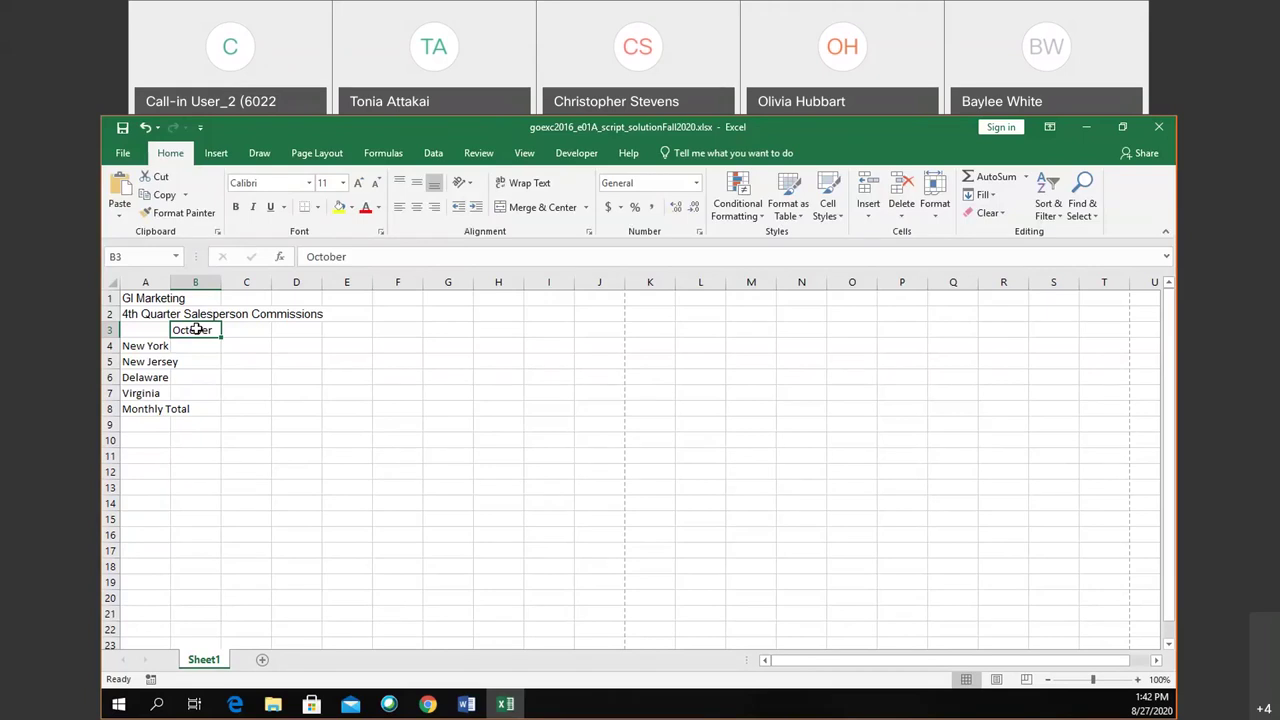
pyautogui.press('Up')
pyautogui.press('Down')
pyautogui.press('Down')
pyautogui.press('Up')
pyautogui.press('Right')
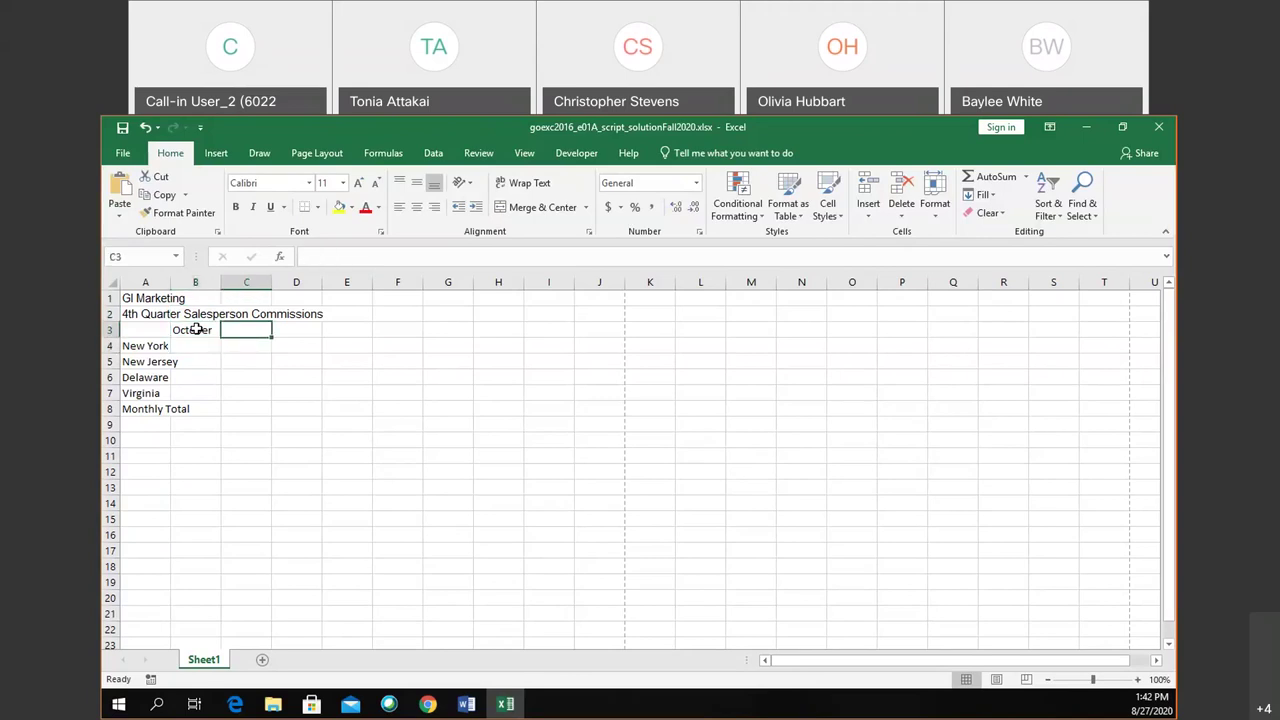
pyautogui.press('Left')
pyautogui.press('Down')
pyautogui.press('Up')
# Enter the sample text fjsdlfjsklfj in cell B4, delete it and return to cell B3
pyautogui.press('Down')
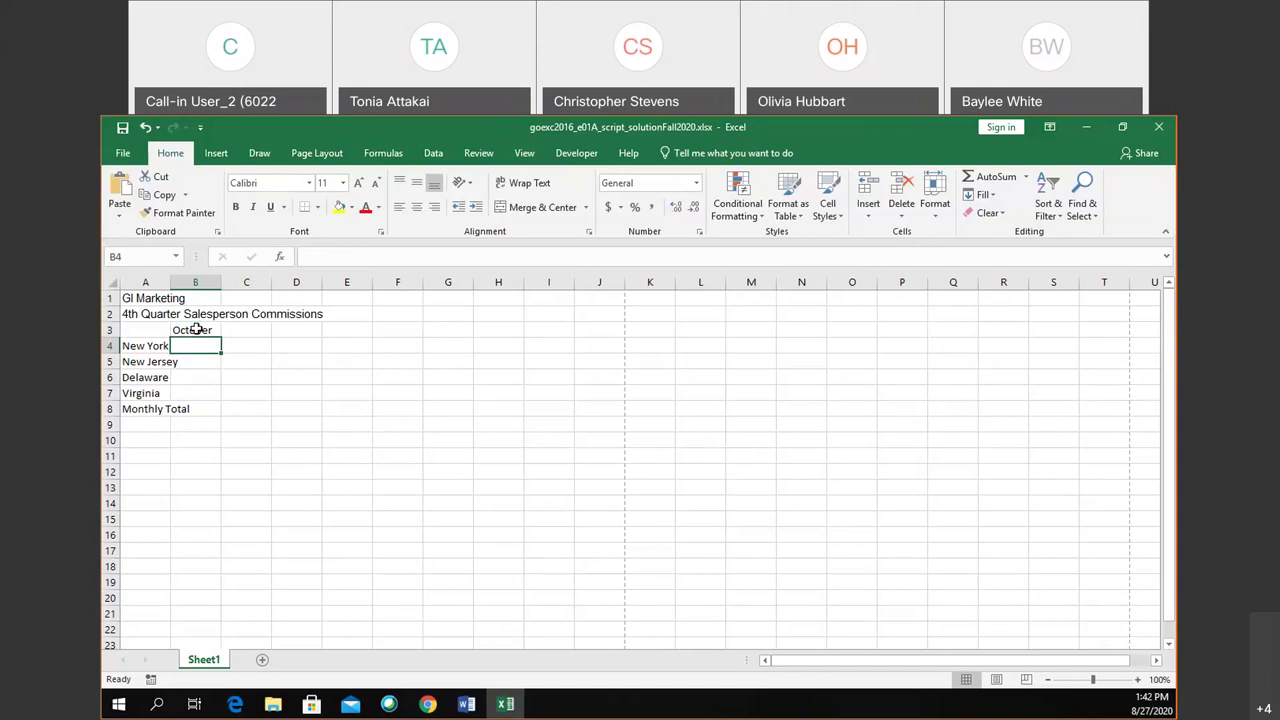
pyautogui.write('fjsdlfjsklfj')
pyautogui.press('Tab')
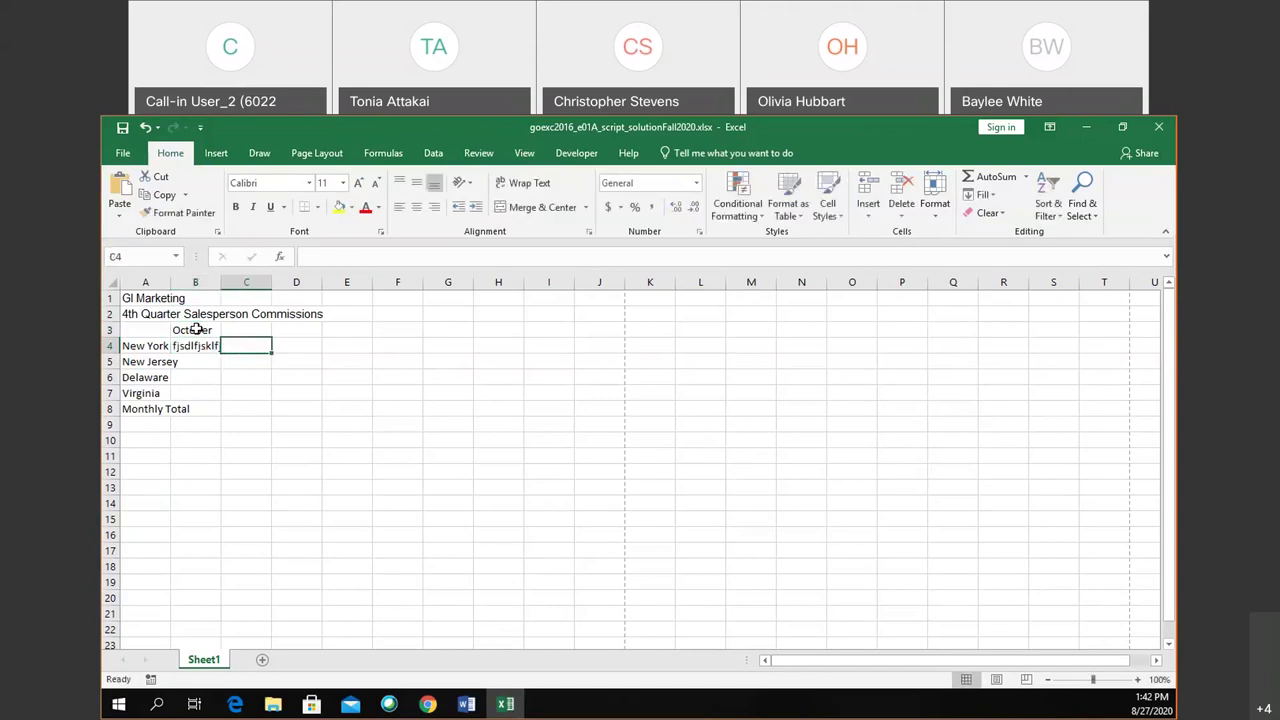
pyautogui.press('Left')
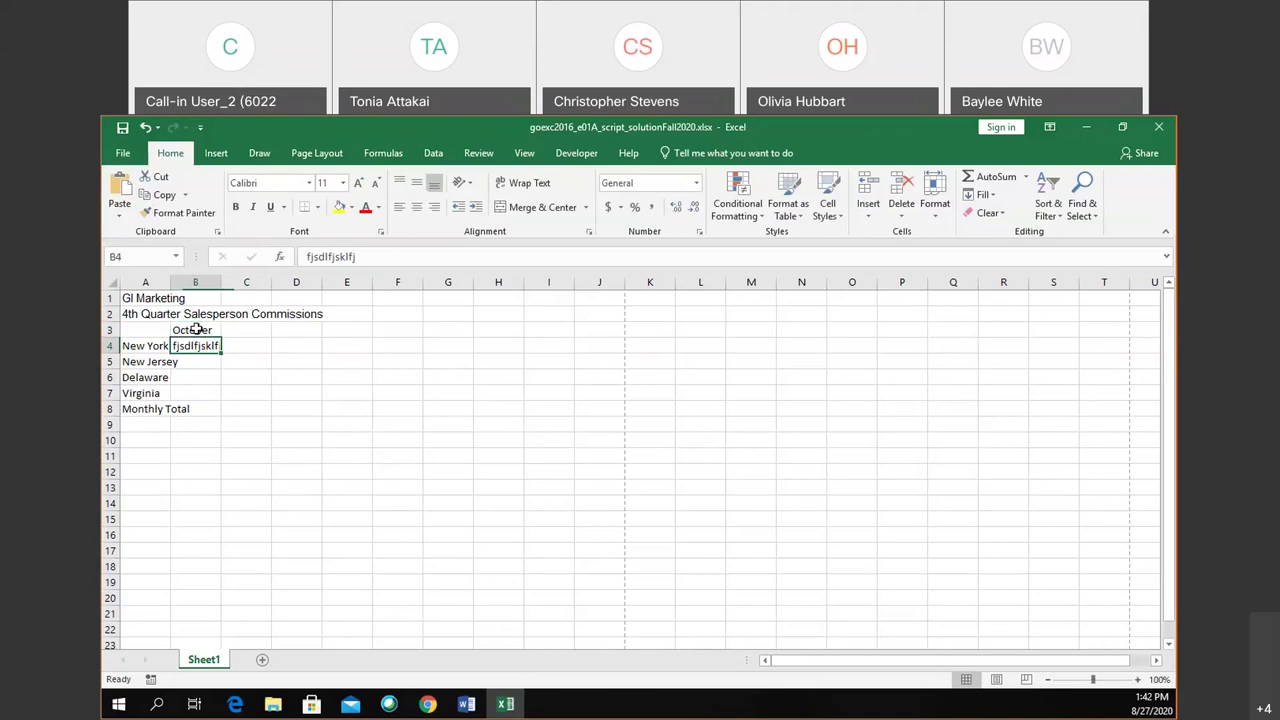
pyautogui.press('Delete')
pyautogui.press('Up')
pyautogui.press('Right')
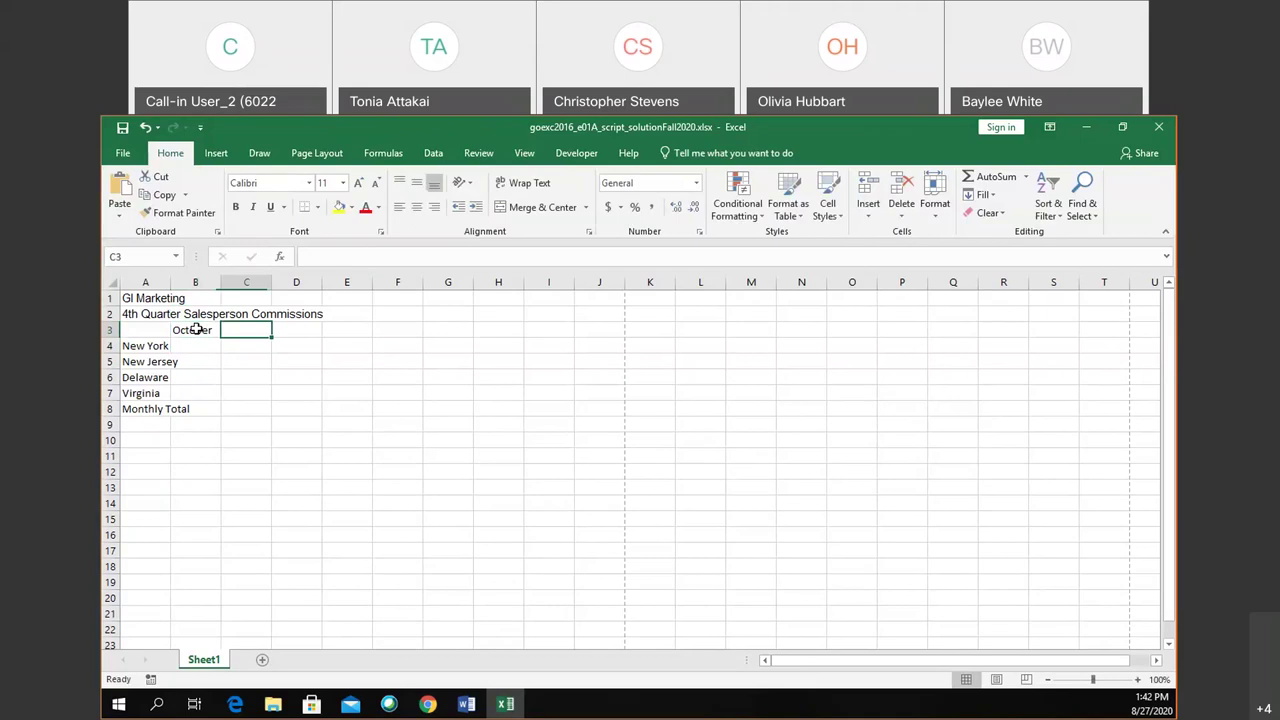
pyautogui.press('Left')
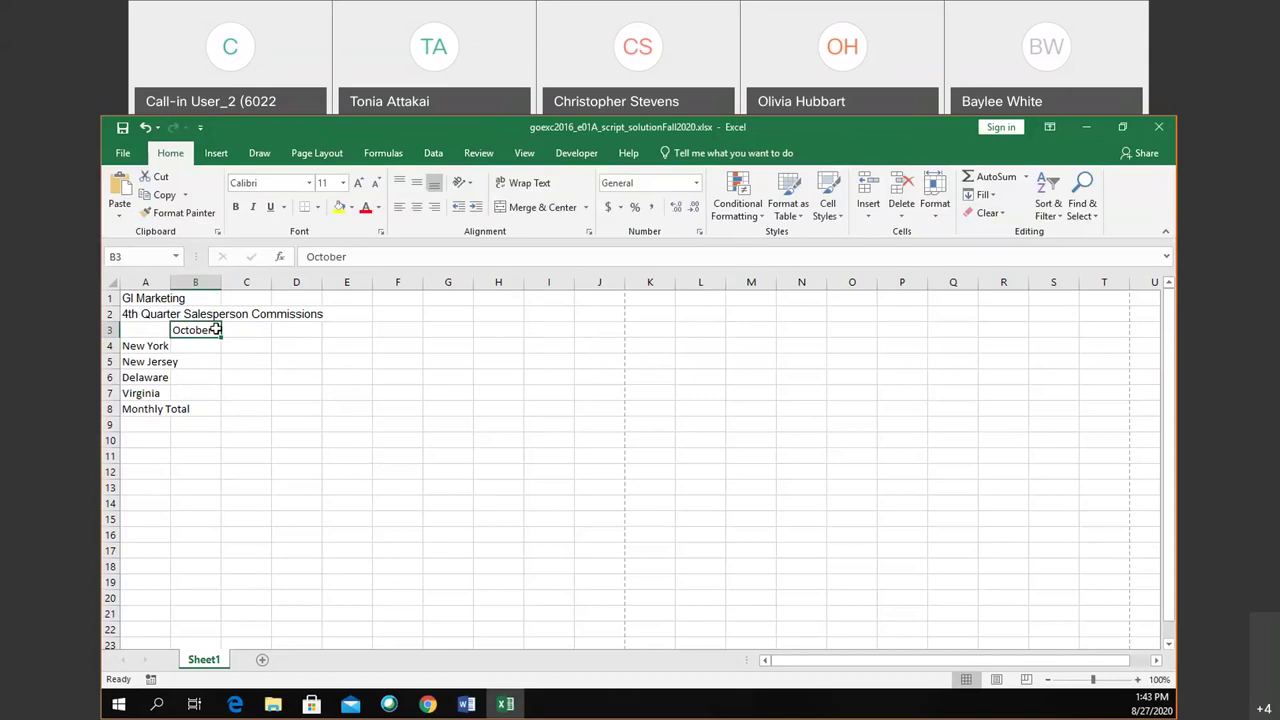
# Demonstrate moving the active cell back and forth along row 3 between A3 and D3
pyautogui.press('Right')
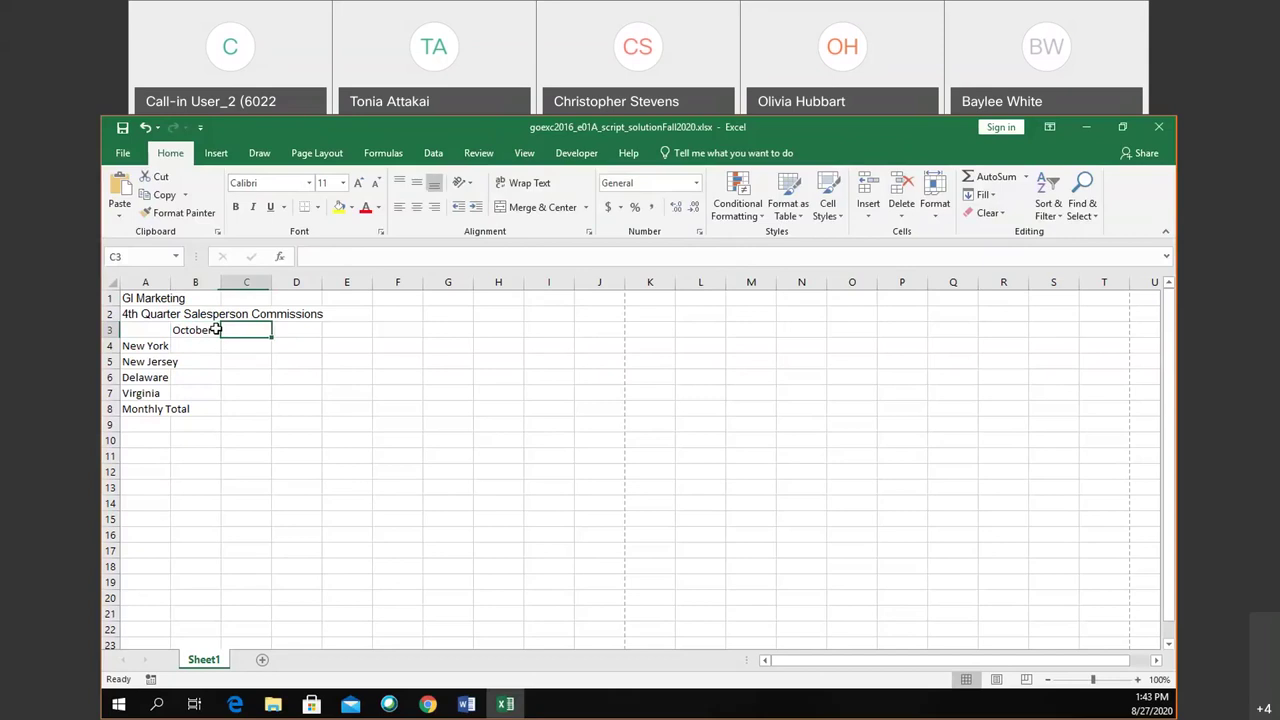
pyautogui.press('Left')
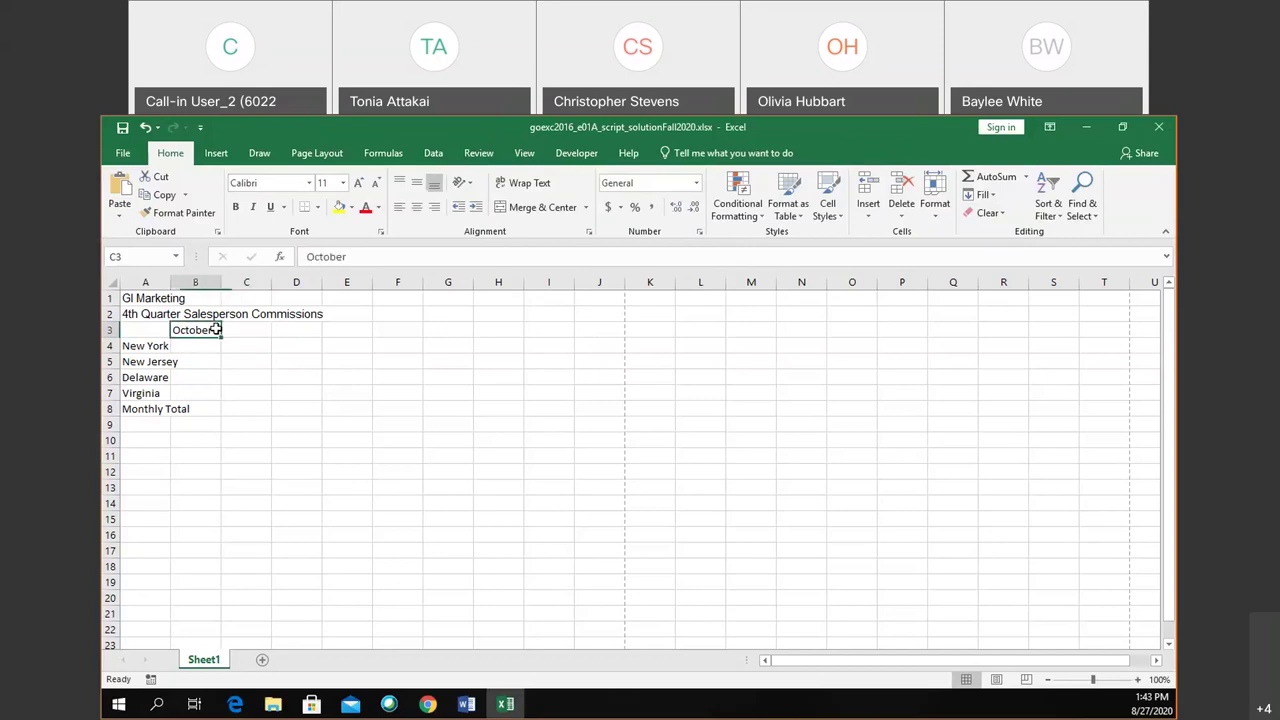
pyautogui.press('Left')
pyautogui.press('Right')
pyautogui.press('Right')
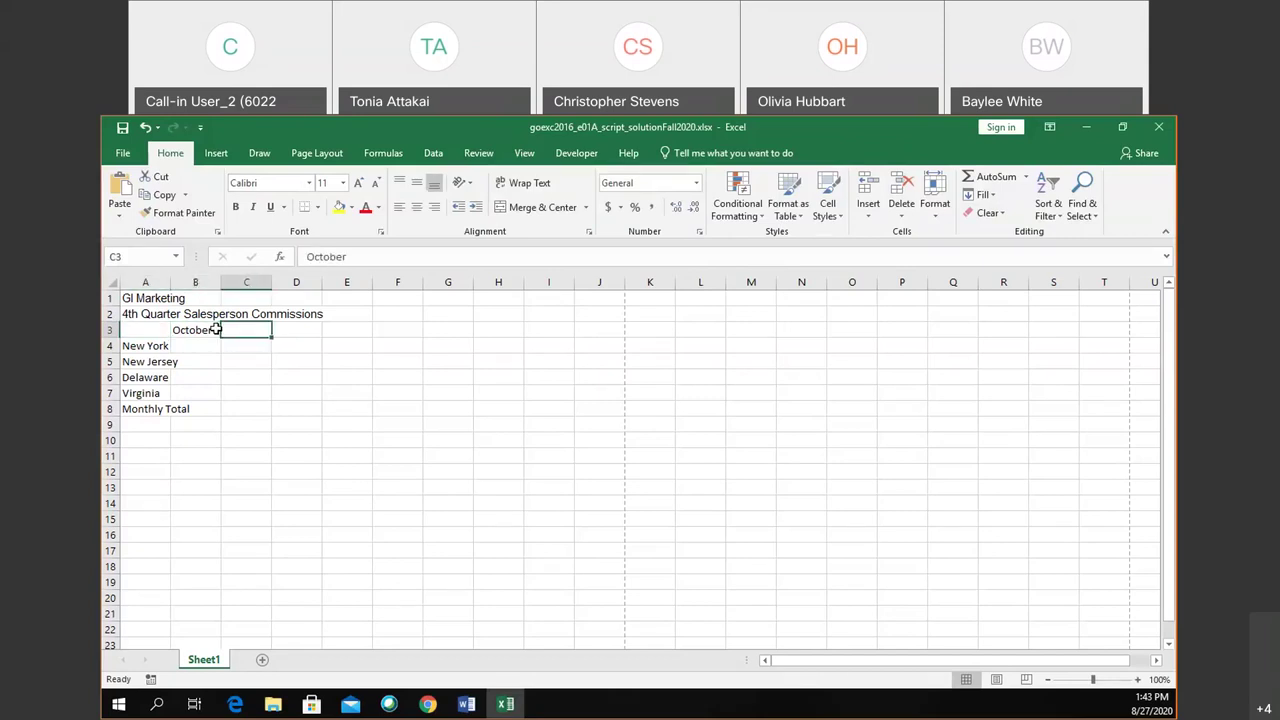
pyautogui.press('Right')
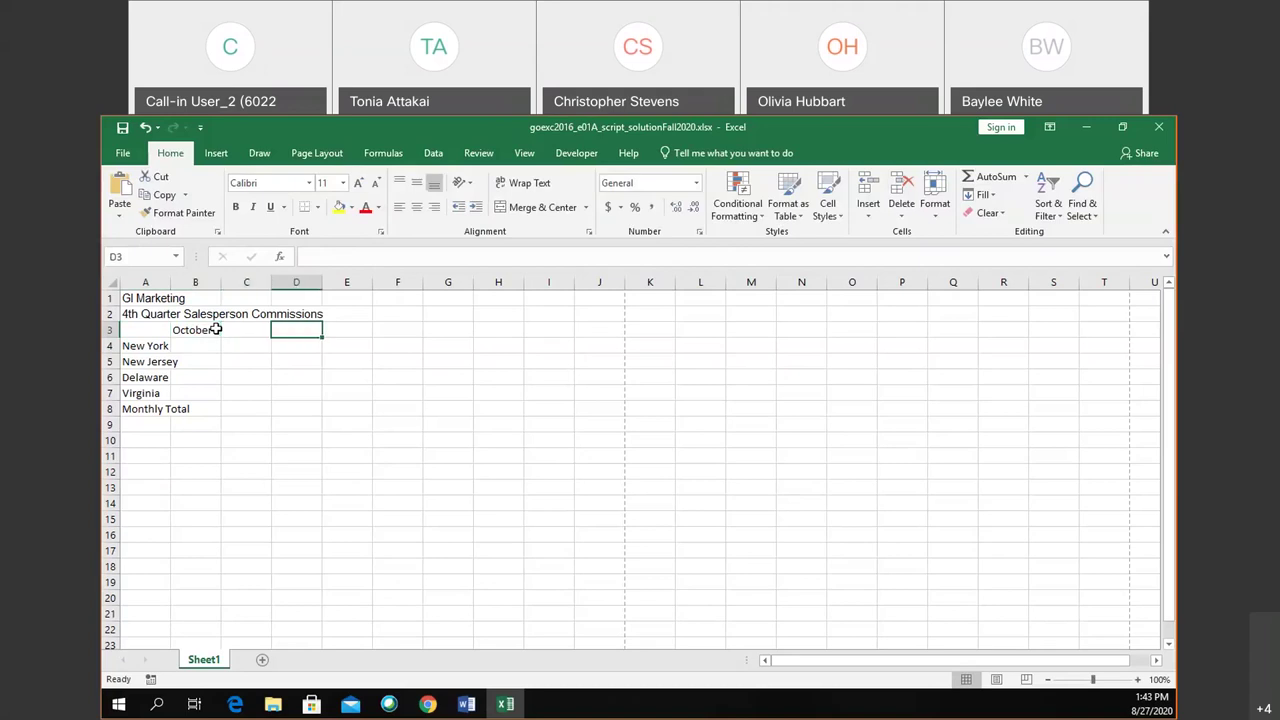
pyautogui.press('Left')
pyautogui.press('Left')
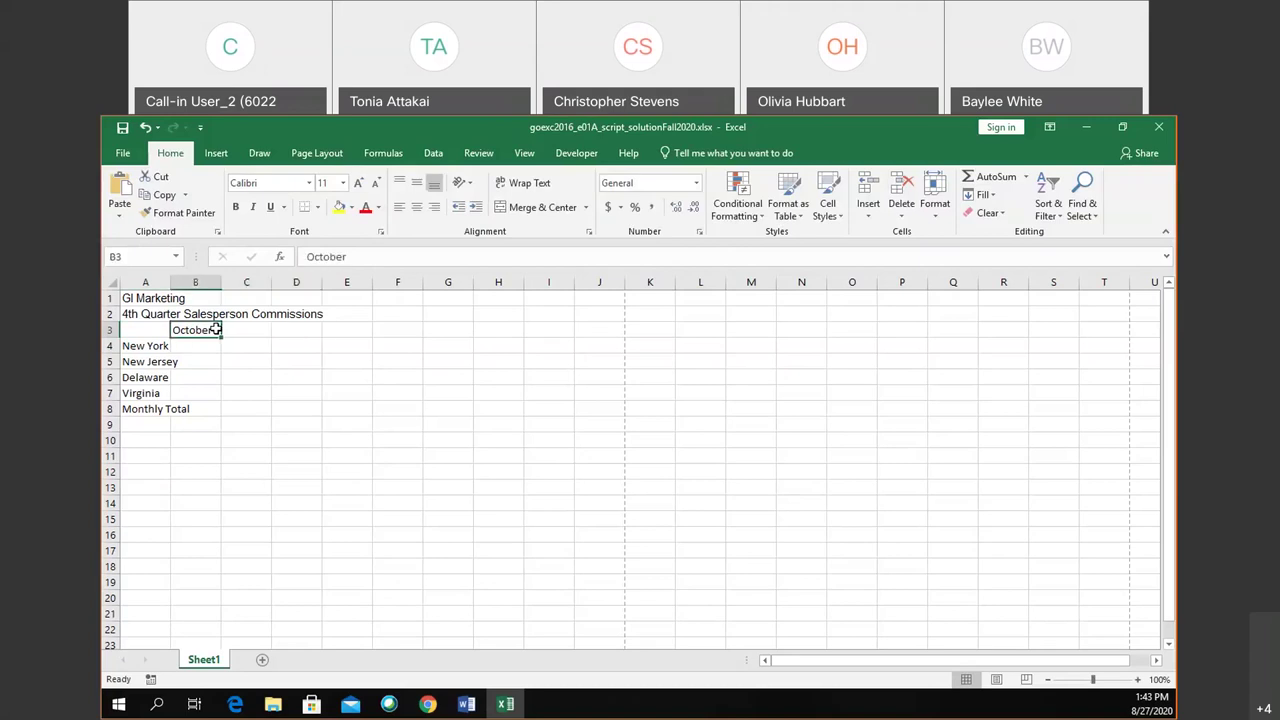
# Demonstrate moving the active cell down column B from B3 to B8 and back up to B3
pyautogui.press('Down')
pyautogui.press('Down')
pyautogui.press('Down')
pyautogui.press('Down')
pyautogui.press('Down')
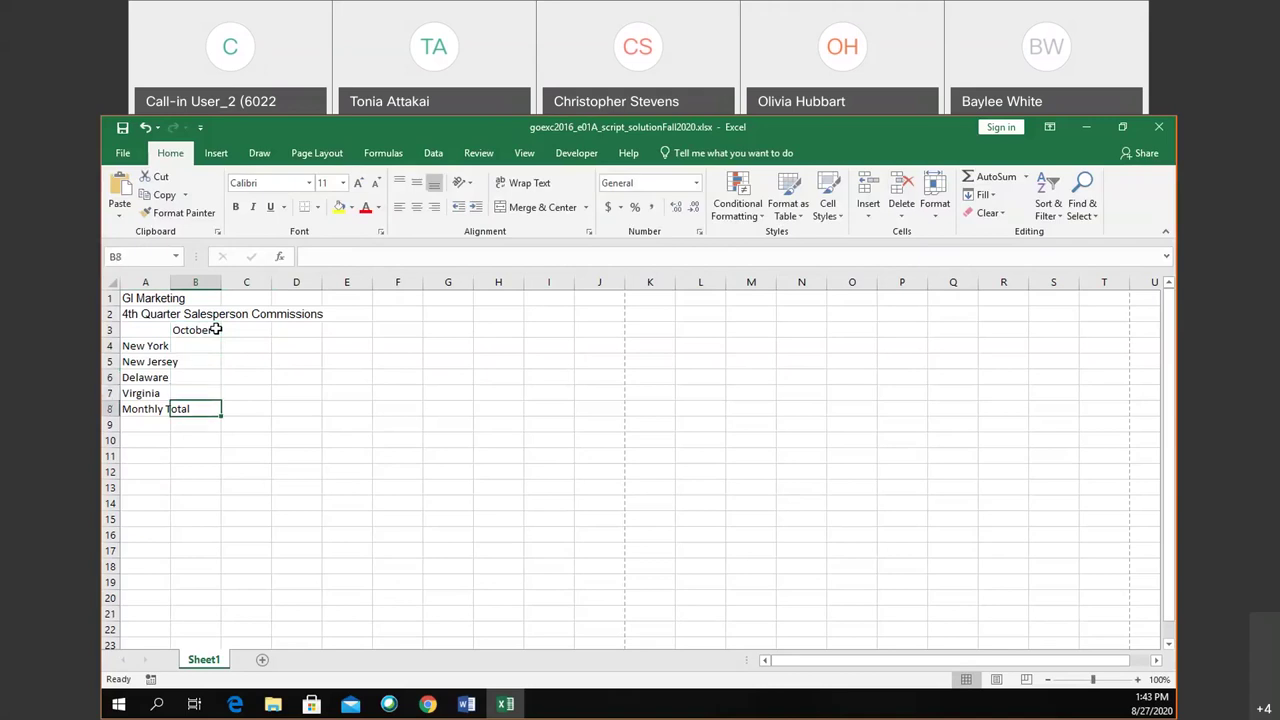
pyautogui.press('Up')
pyautogui.press('Up')
pyautogui.press('Up')
pyautogui.press('Up')
pyautogui.press('Up')
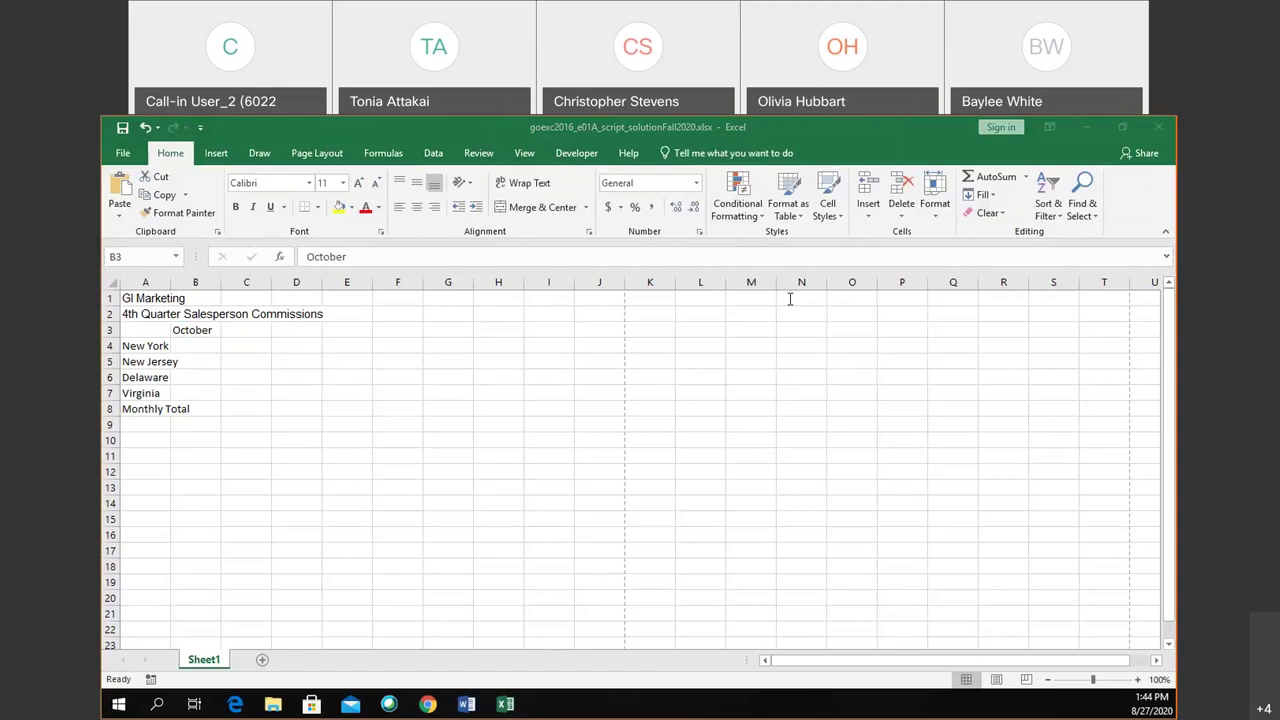
# Merge and center the GI Marketing title across cells A1 and B1
pyautogui.click(143, 298)
pyautogui.doubleClick(140, 298)
pyautogui.doubleClick(138, 298)
pyautogui.click(126, 309)
pyautogui.moveTo(143, 296); pyautogui.dragTo(188, 298)
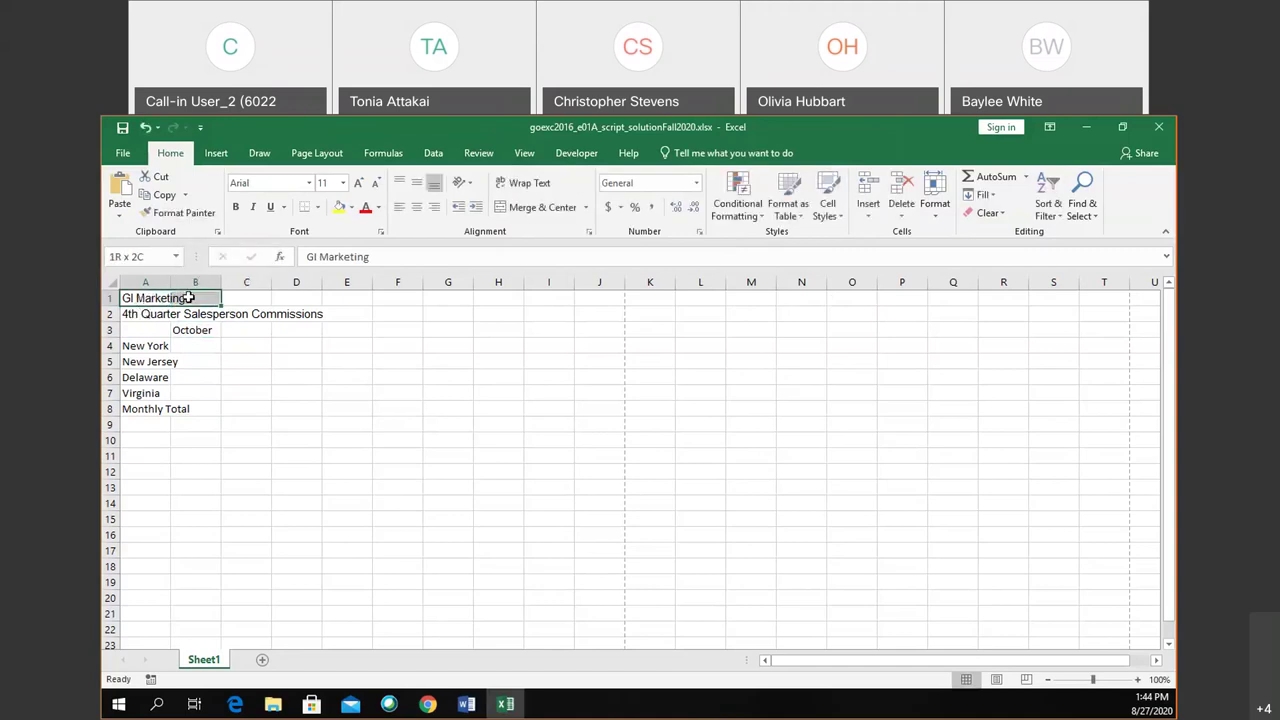
pyautogui.click(524, 206)
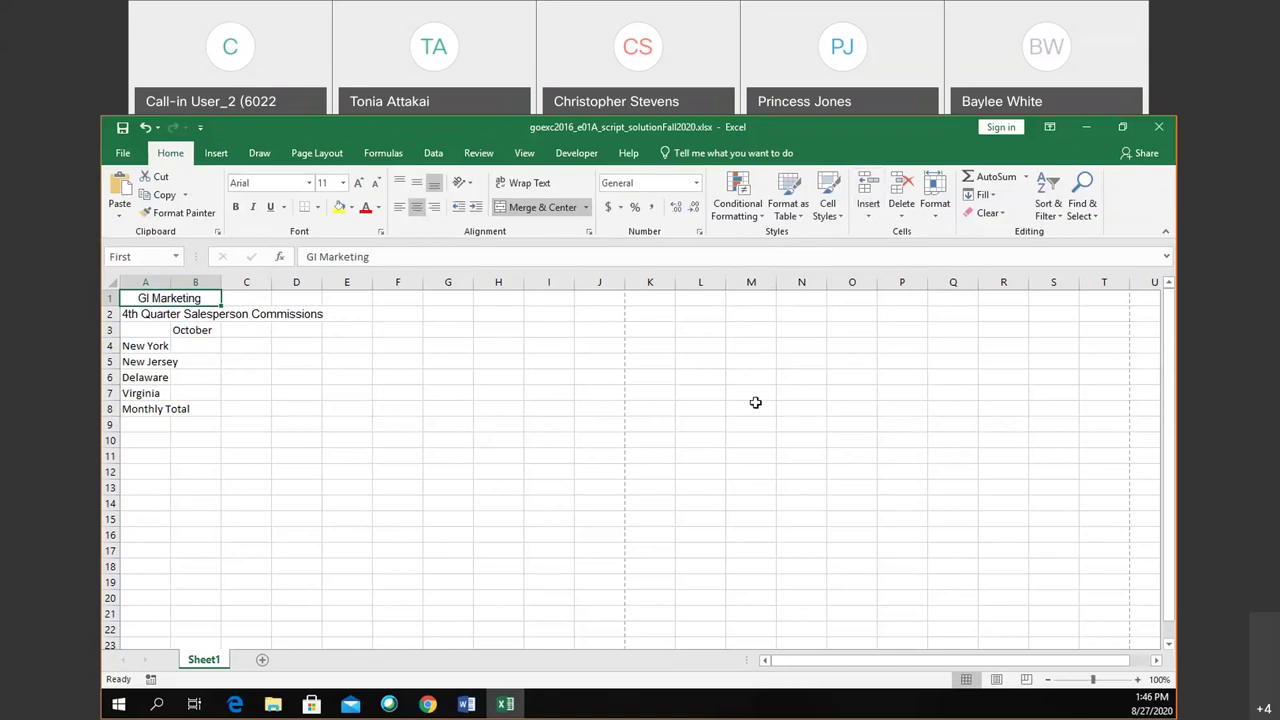
pyautogui.click(210, 337)
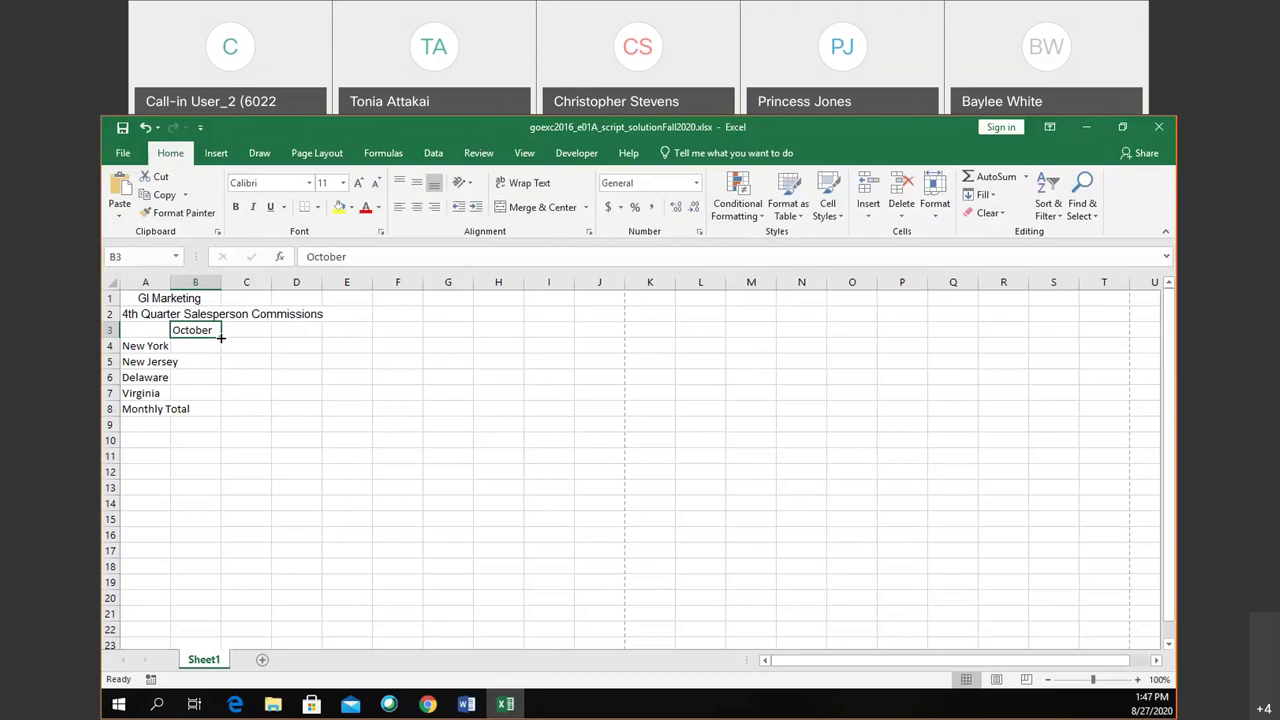
pyautogui.moveTo(221, 337); pyautogui.dragTo(266, 334)
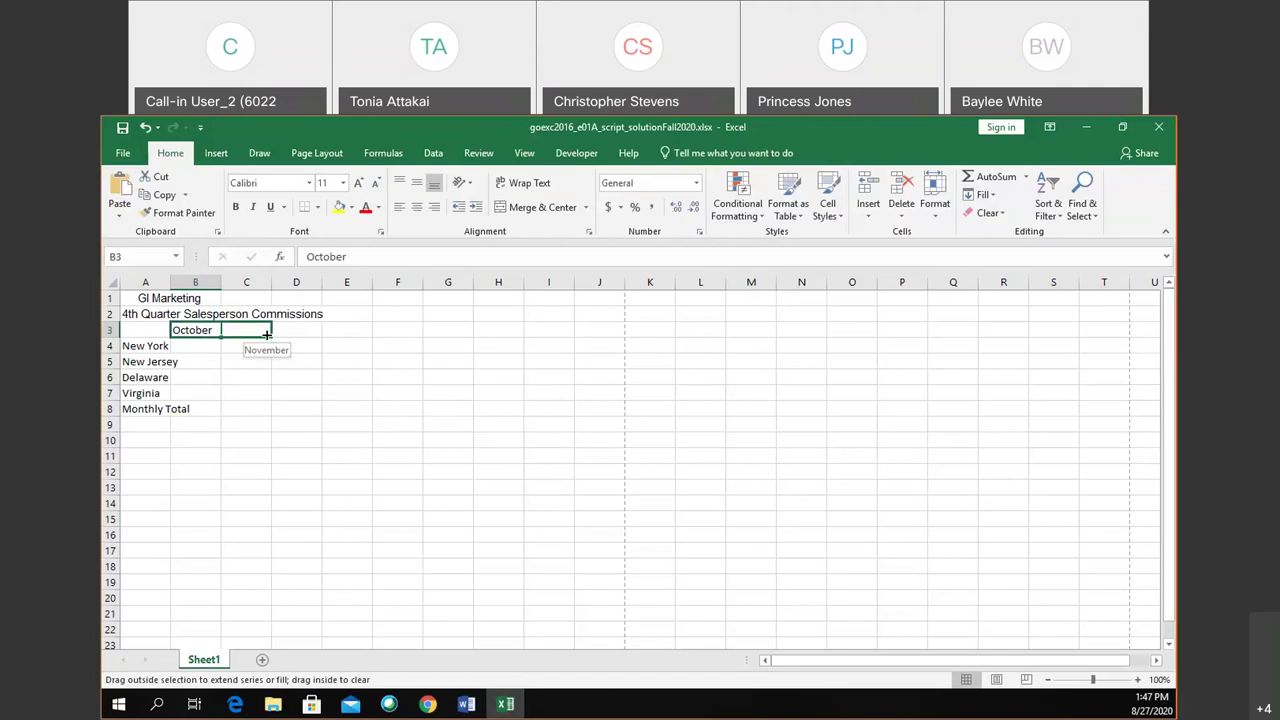
pyautogui.moveTo(266, 335); pyautogui.dragTo(266, 335)
pyautogui.moveTo(266, 335); pyautogui.dragTo(211, 337)
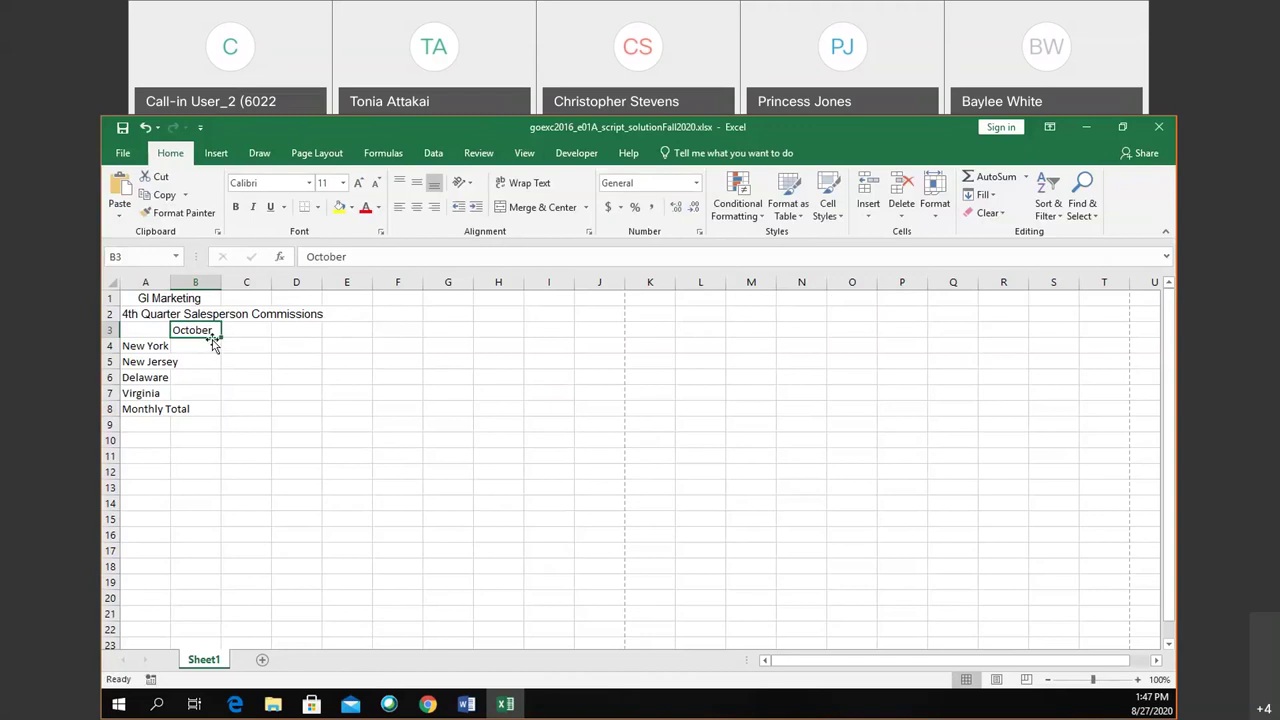
pyautogui.click(254, 331)
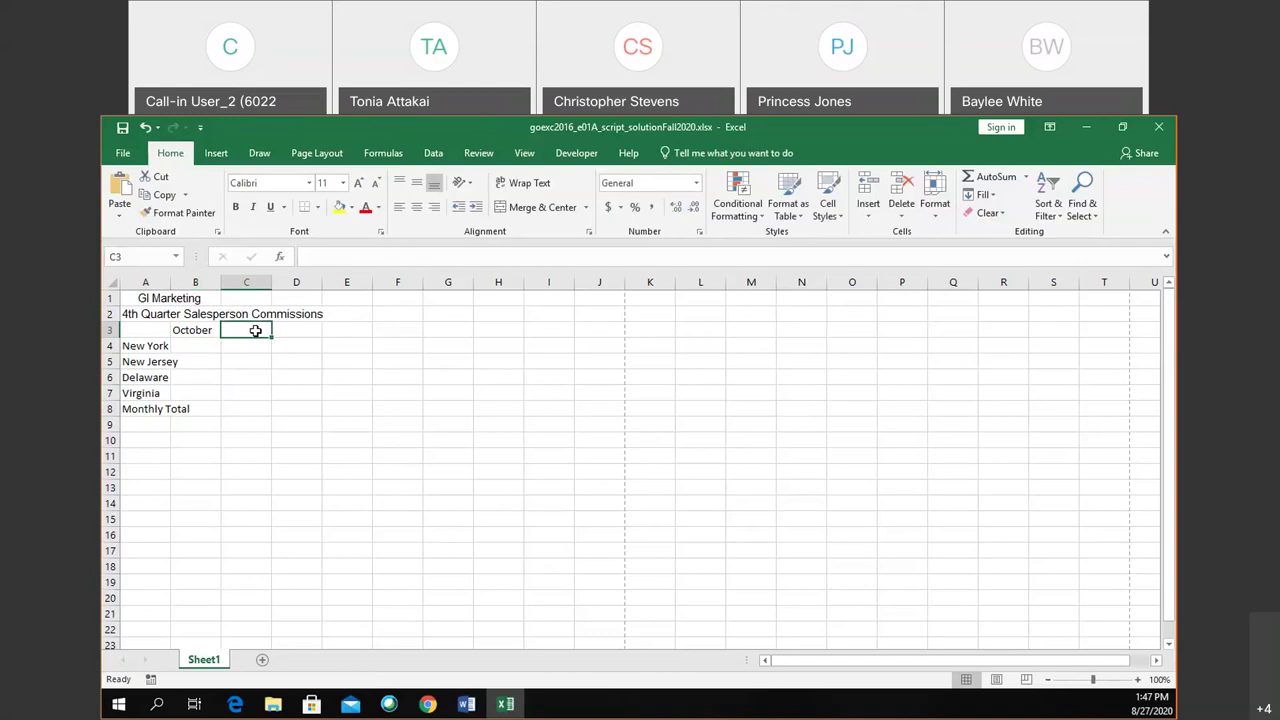
# Auto-fill the month series from October in B3 across to D3, adding November and December
pyautogui.click(200, 330)
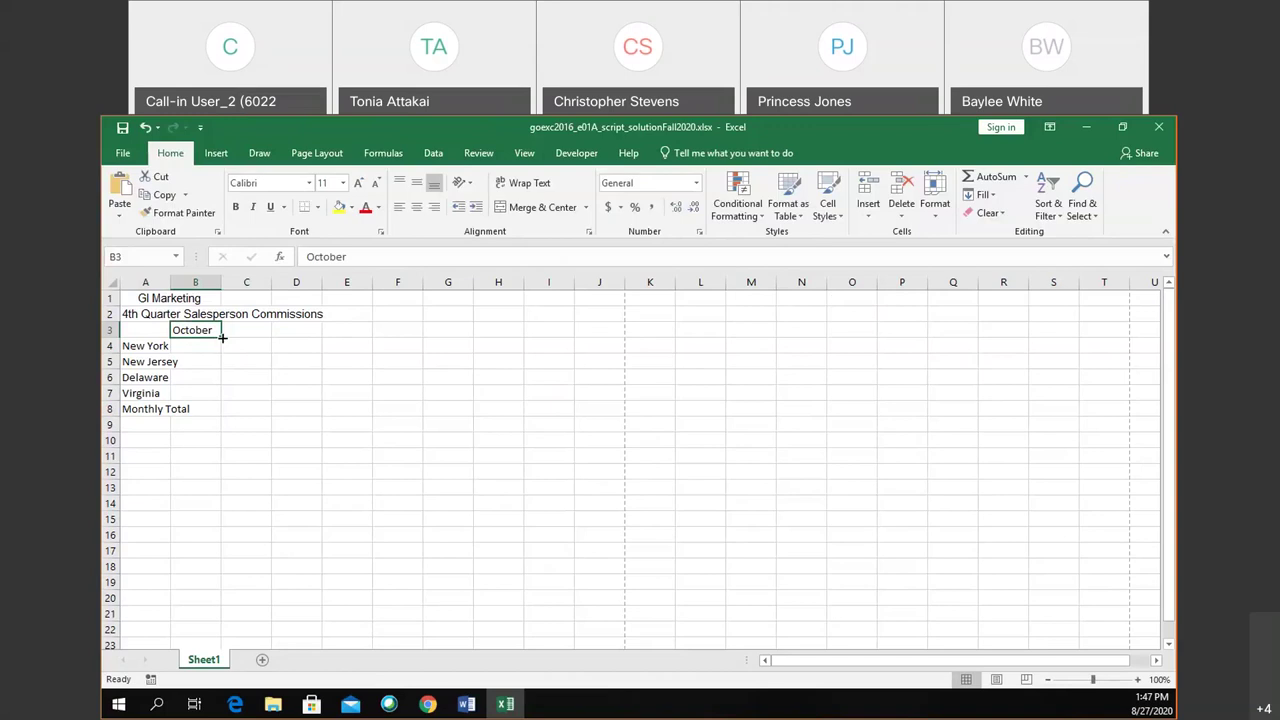
pyautogui.moveTo(222, 338); pyautogui.dragTo(311, 335)
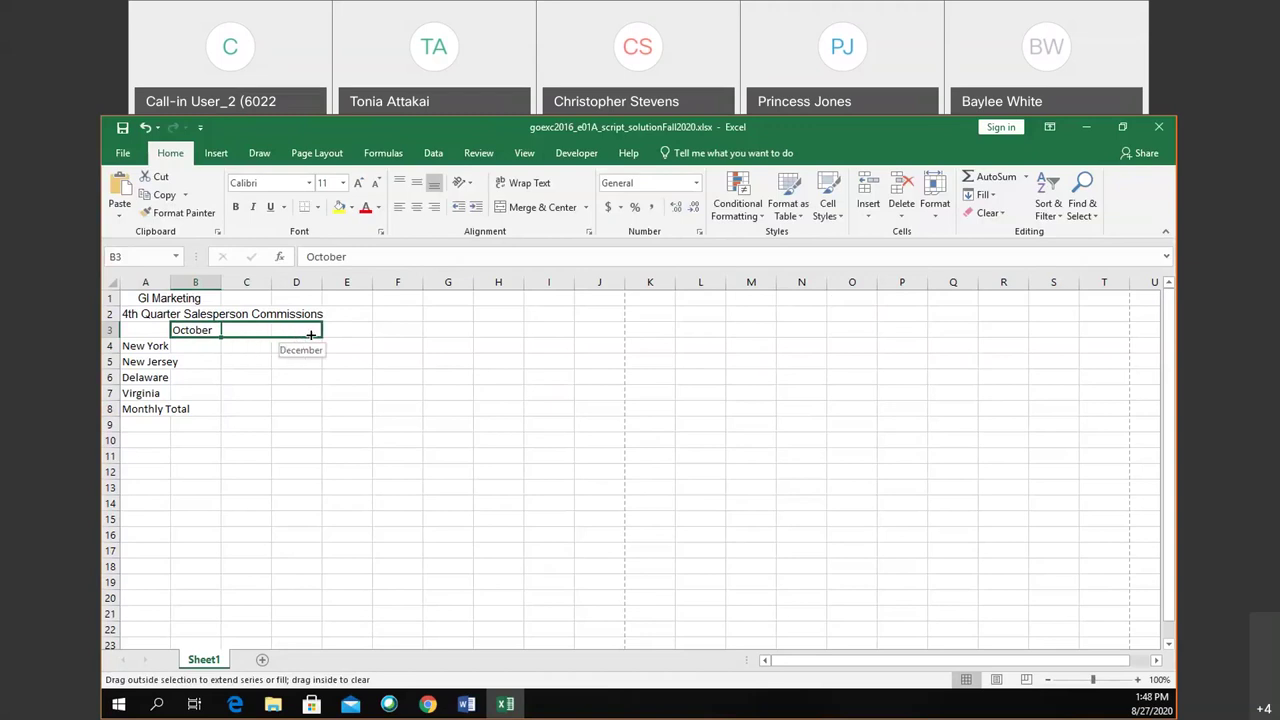
pyautogui.moveTo(311, 335); pyautogui.dragTo(307, 332)
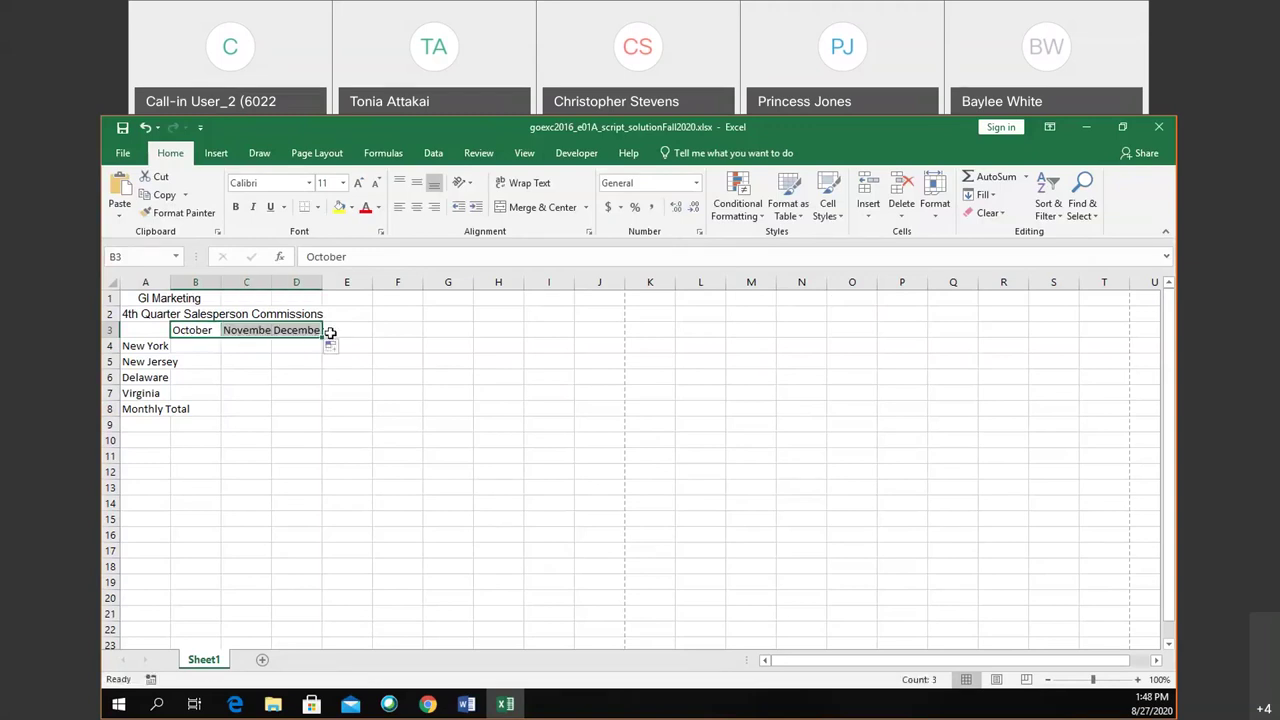
pyautogui.click(209, 330)
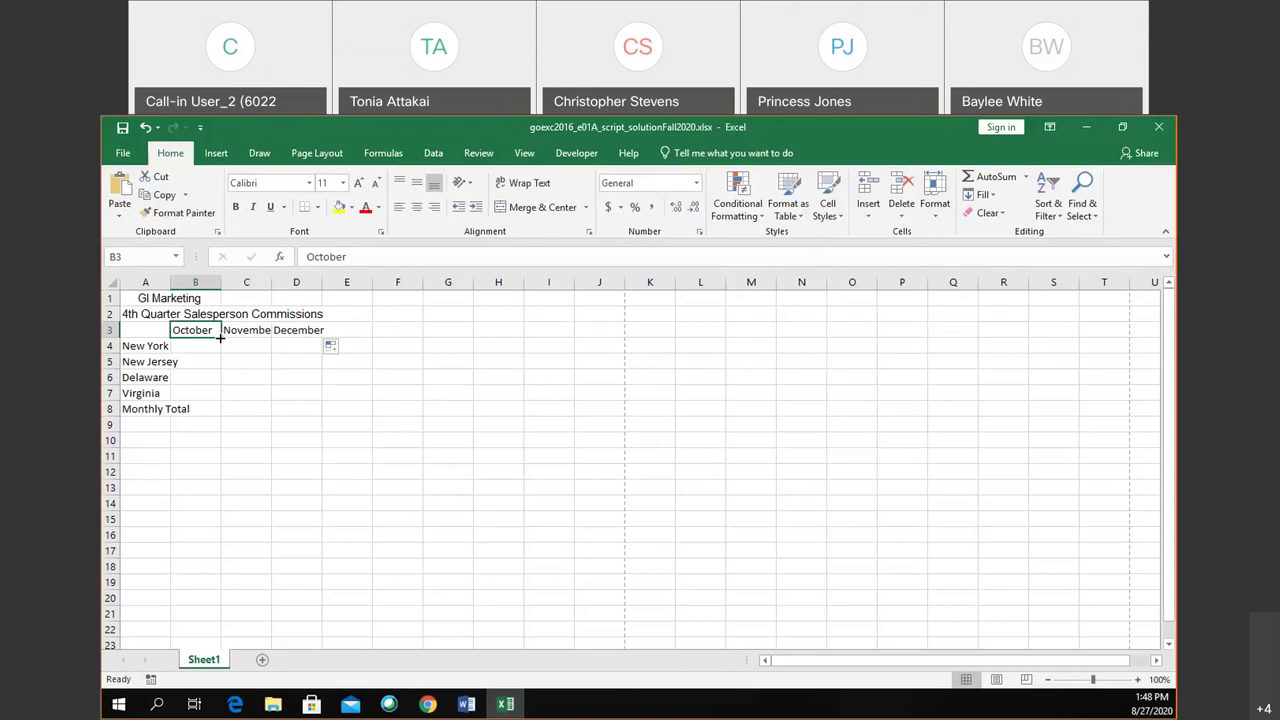
pyautogui.moveTo(220, 337); pyautogui.dragTo(320, 335)
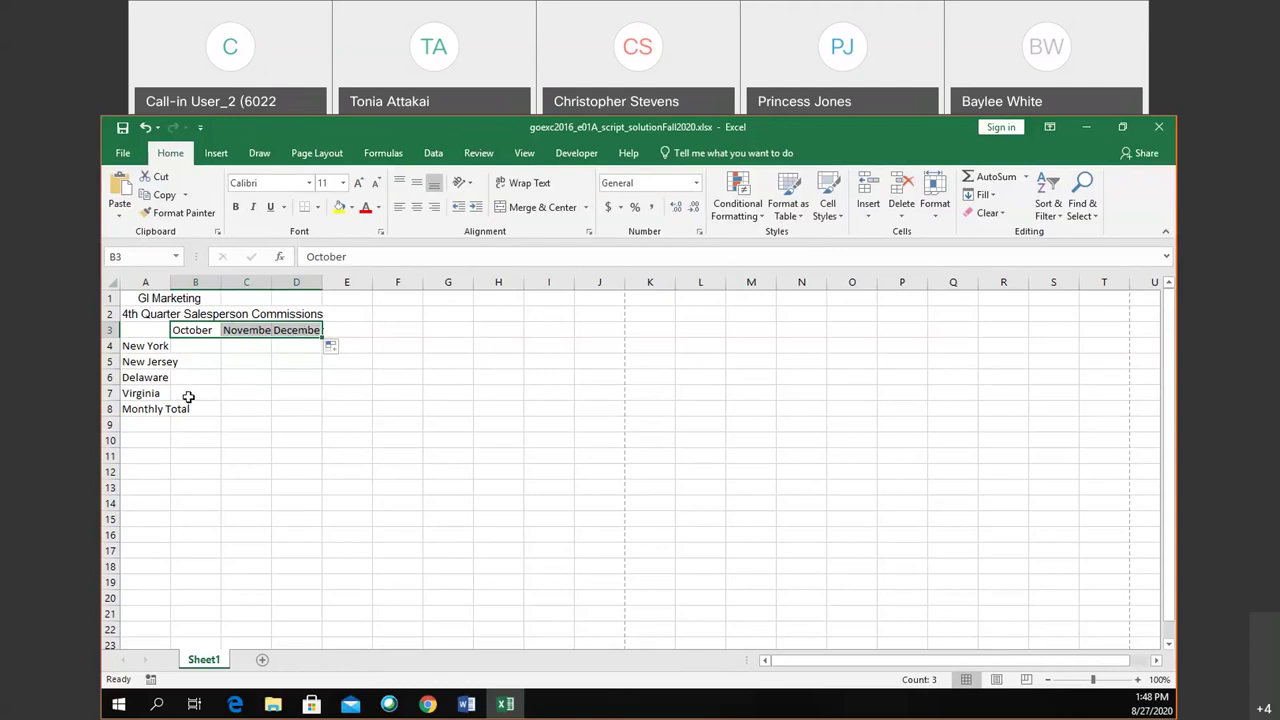
# Widen column A enough to fit the Monthly Total row label
pyautogui.click(185, 342)
pyautogui.moveTo(185, 342); pyautogui.dragTo(185, 342)
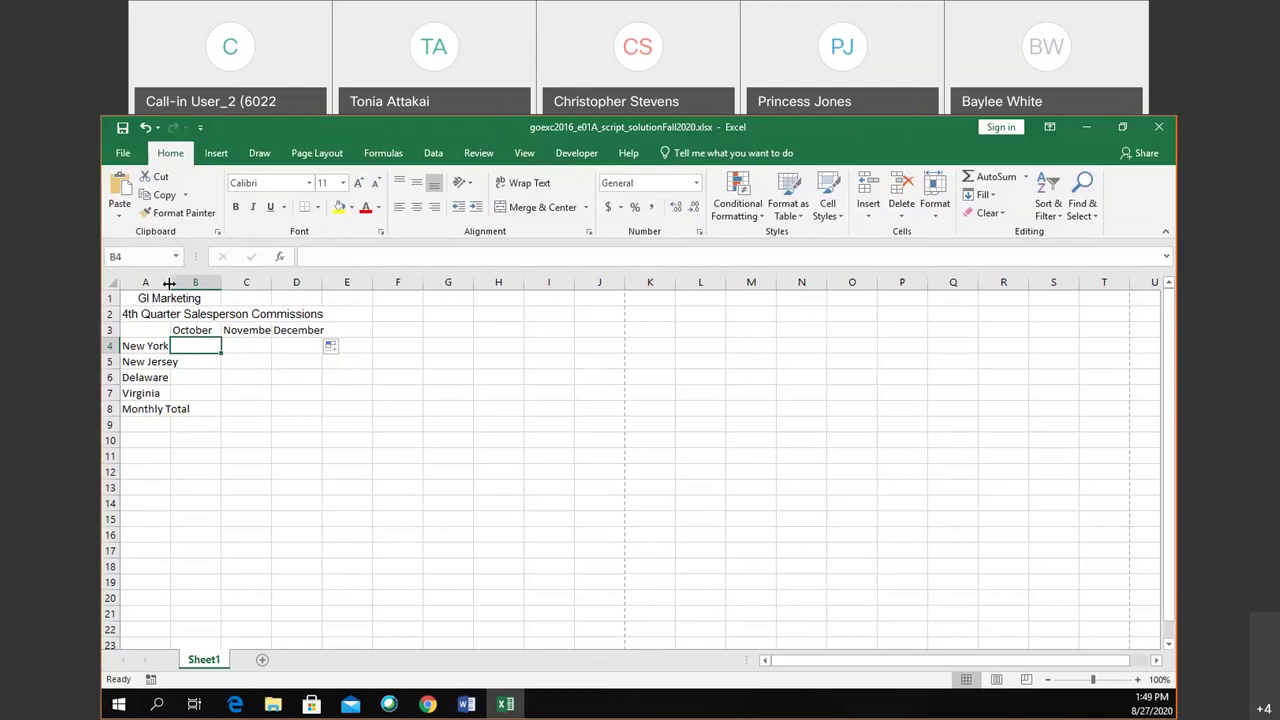
pyautogui.moveTo(169, 283); pyautogui.dragTo(169, 283)
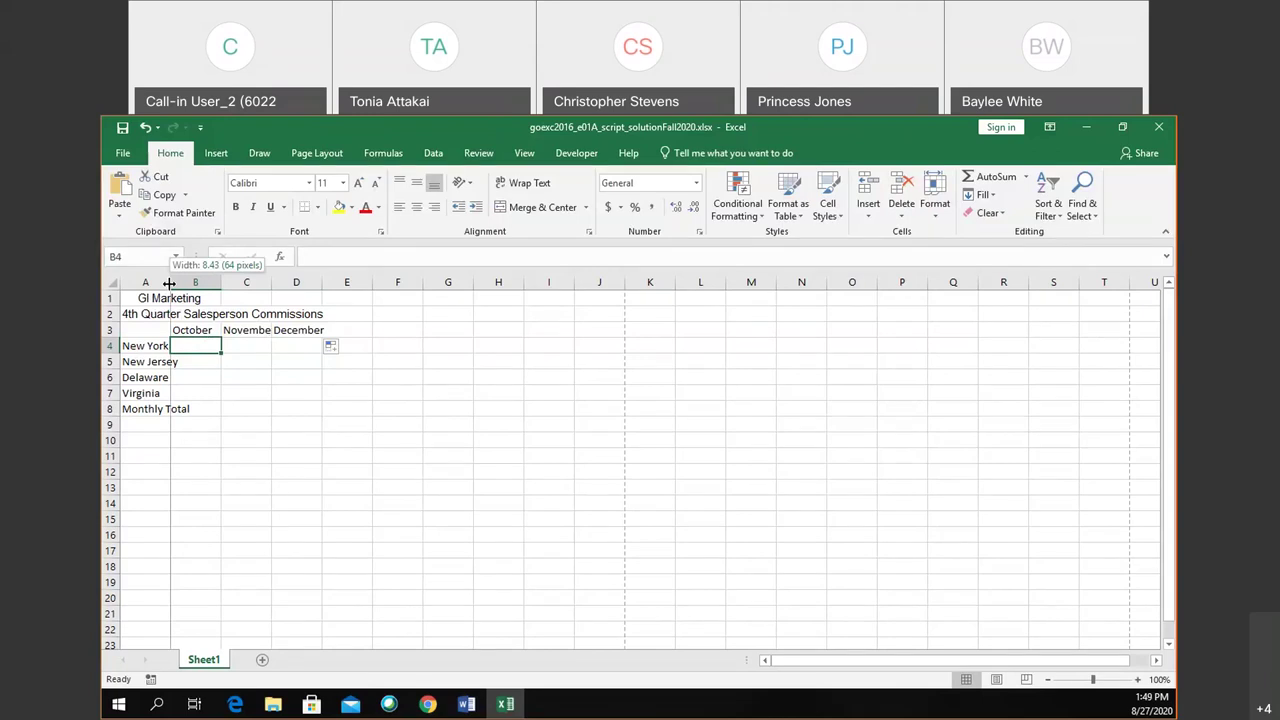
pyautogui.moveTo(169, 283); pyautogui.dragTo(169, 283)
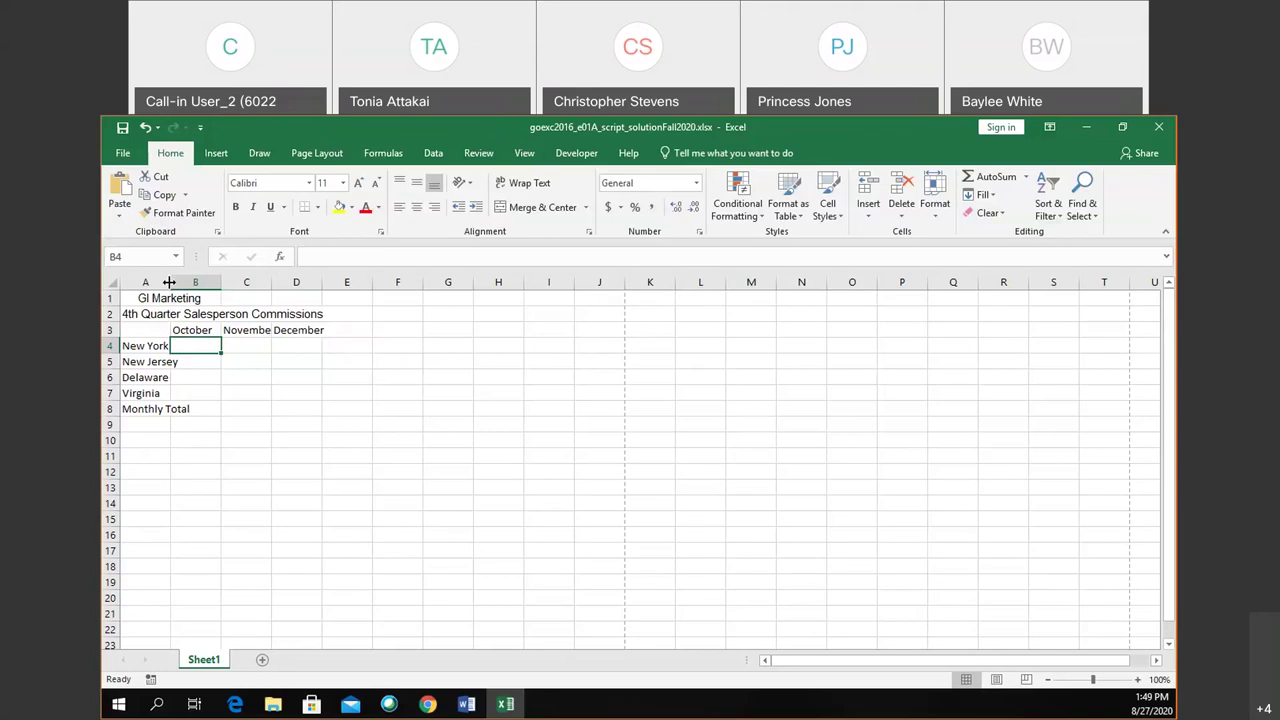
pyautogui.moveTo(169, 283); pyautogui.dragTo(169, 283)
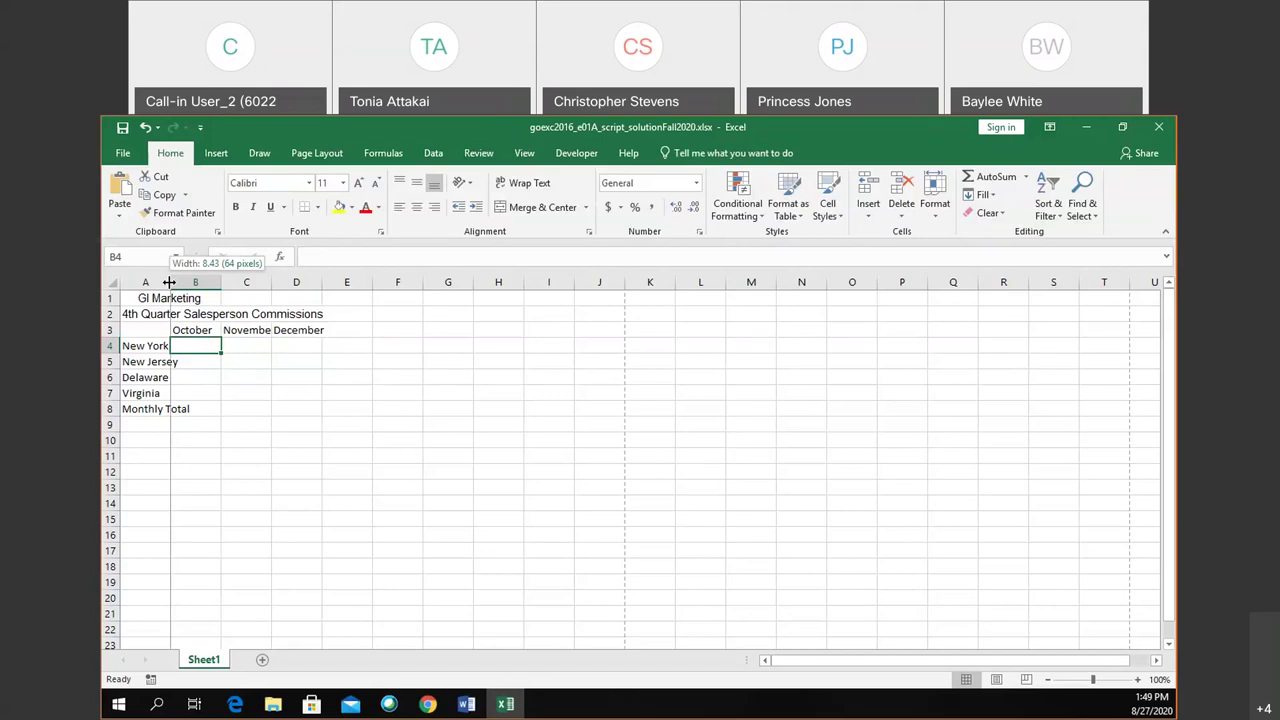
pyautogui.moveTo(170, 282); pyautogui.dragTo(198, 282)
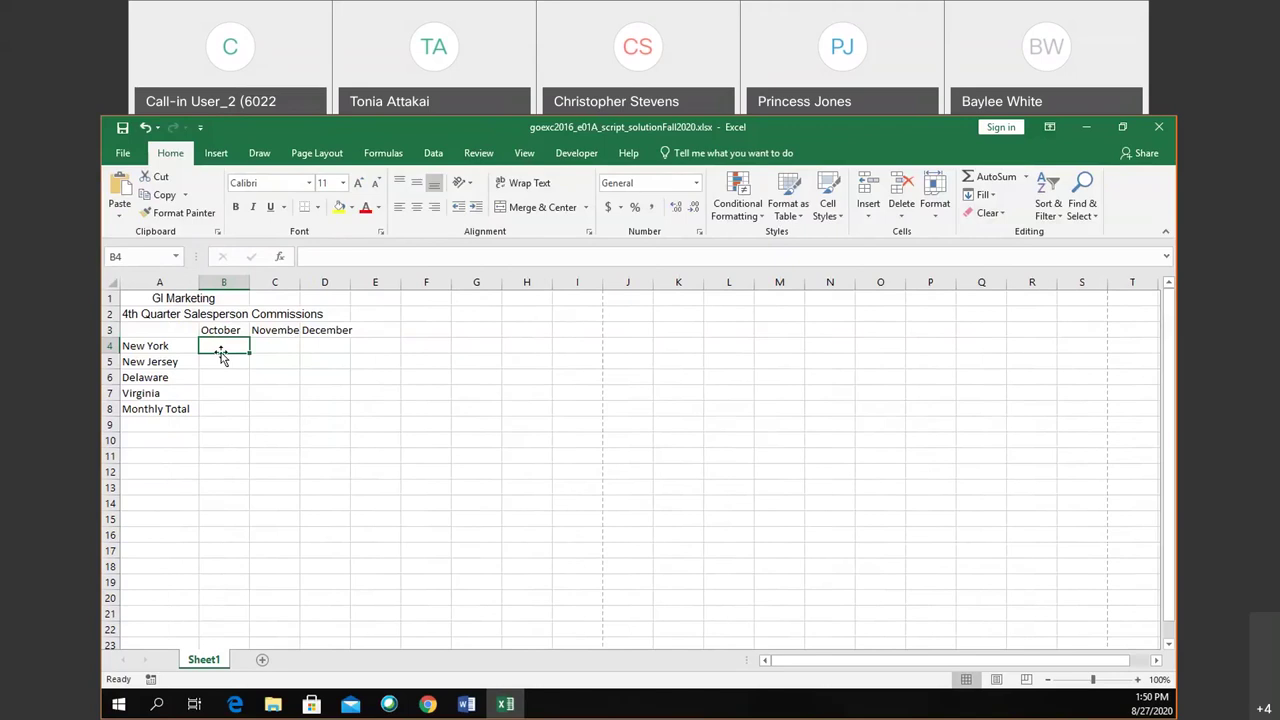
# Center the October, November and December headings in cells B3 to D3
pyautogui.moveTo(216, 328); pyautogui.dragTo(321, 325)
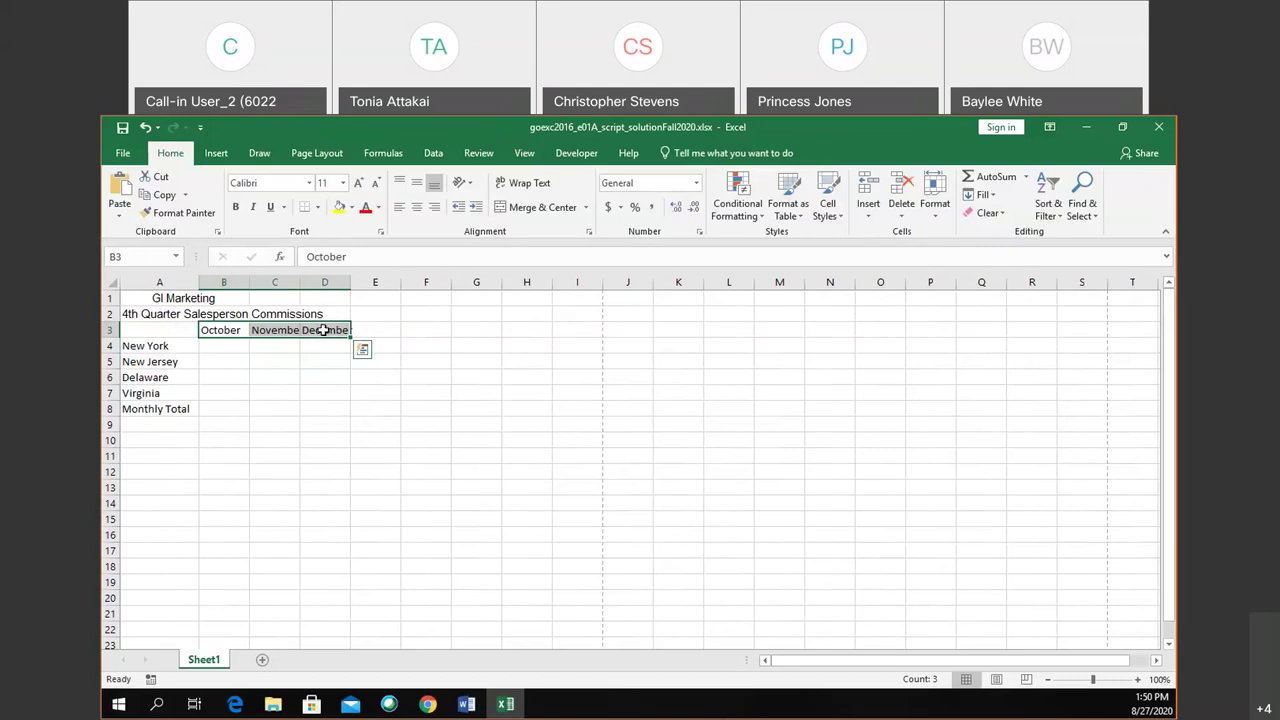
pyautogui.rightClick(324, 331)
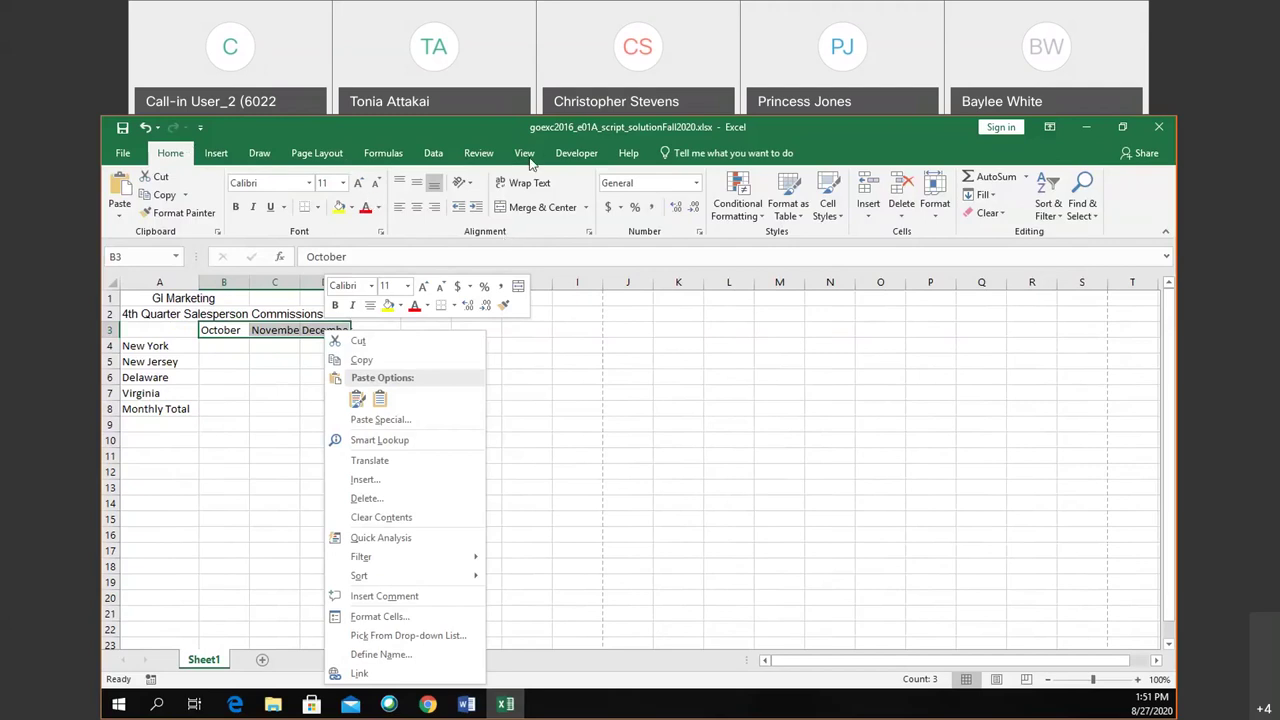
pyautogui.click(180, 160)
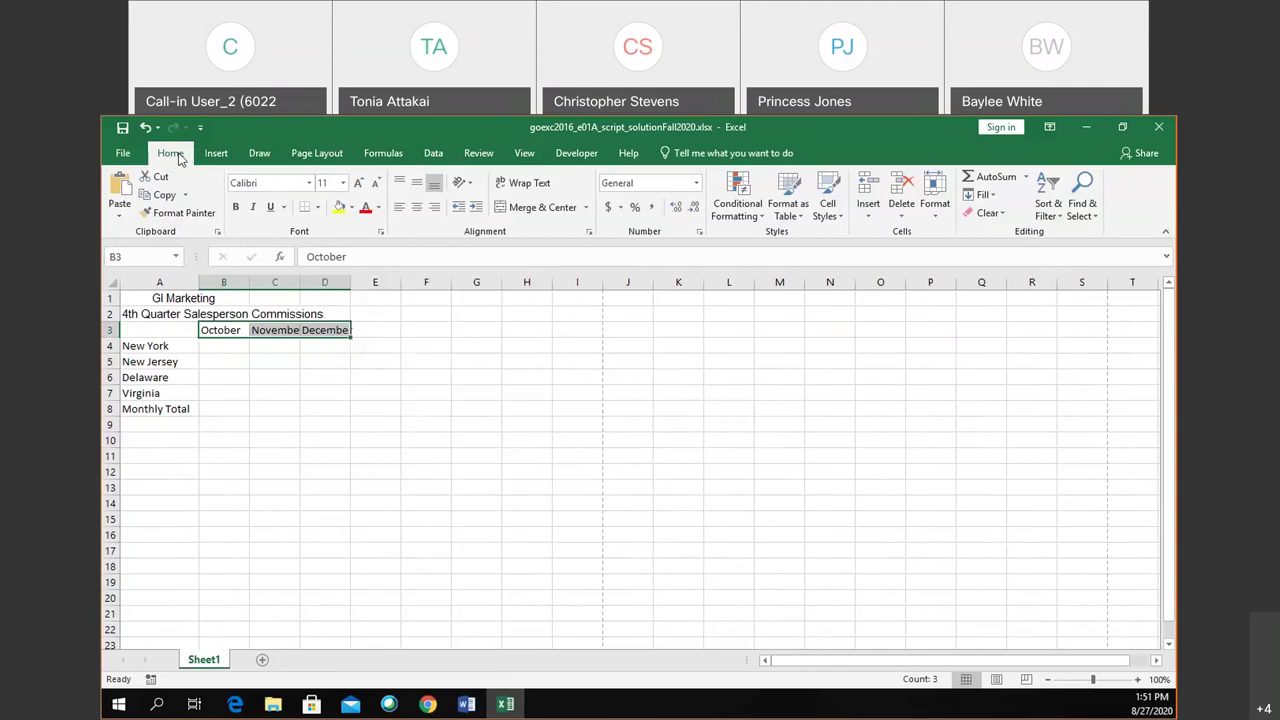
pyautogui.hotkey('ctrl', 'v')
pyautogui.rightClick(327, 330)
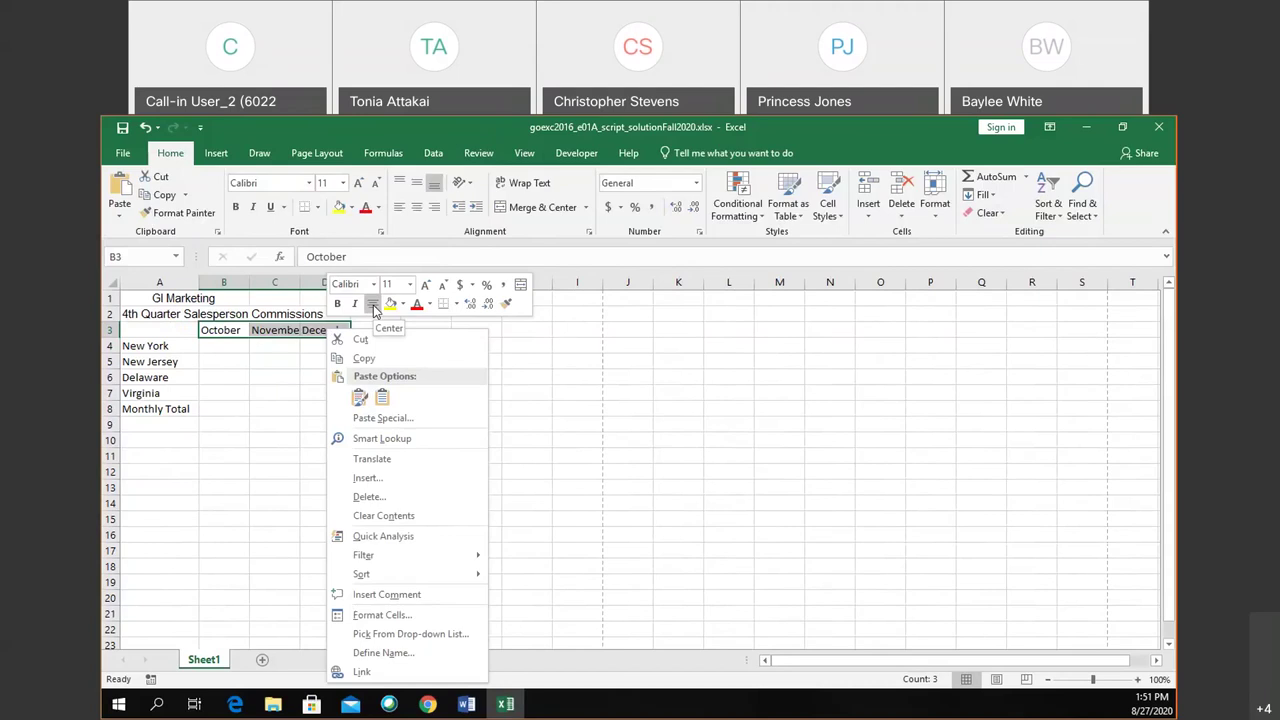
pyautogui.click(374, 310)
pyautogui.click(340, 345)
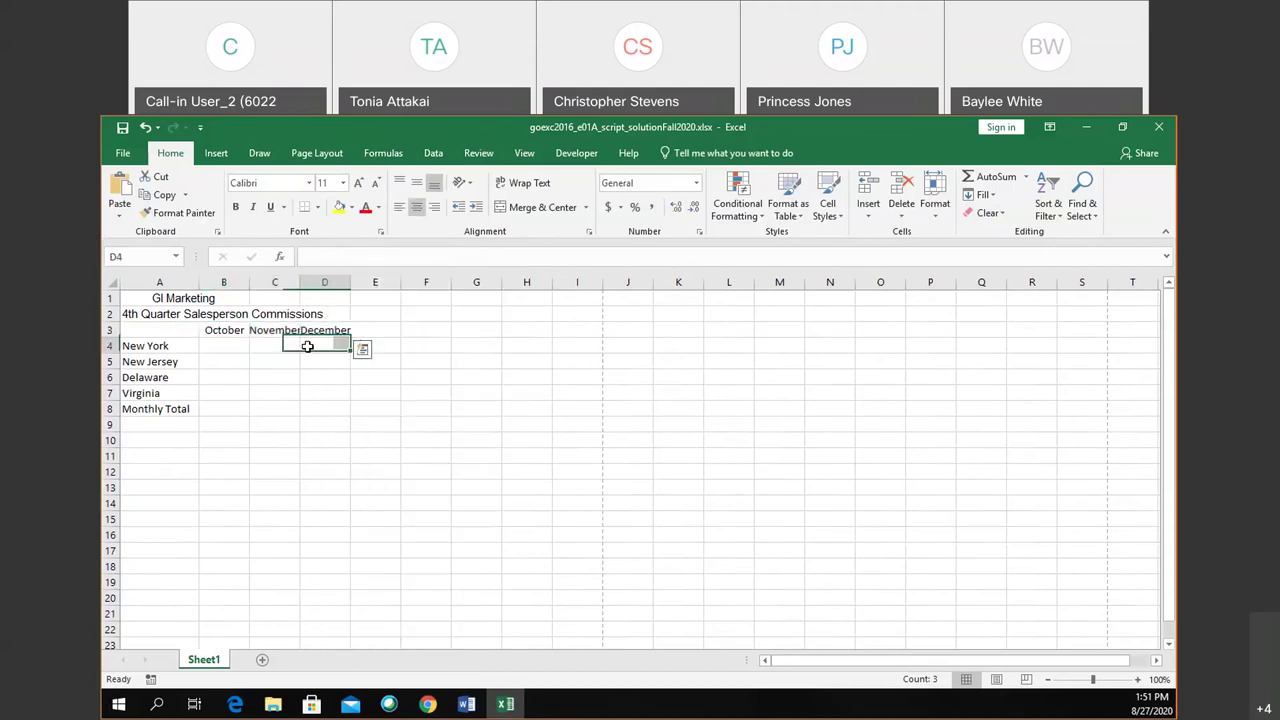
# With the December heading selected, look up the command Center in the command search and dismiss the suggestions
pyautogui.click(328, 330)
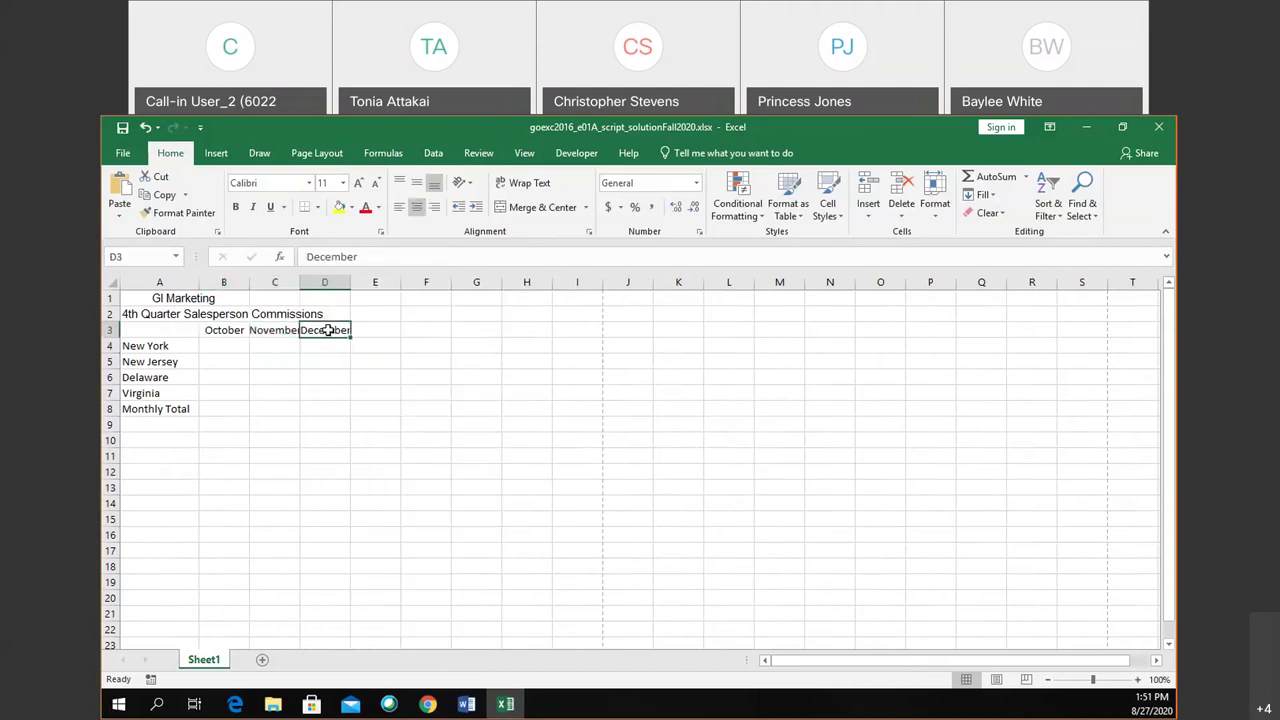
pyautogui.click(752, 153)
pyautogui.write('Center')
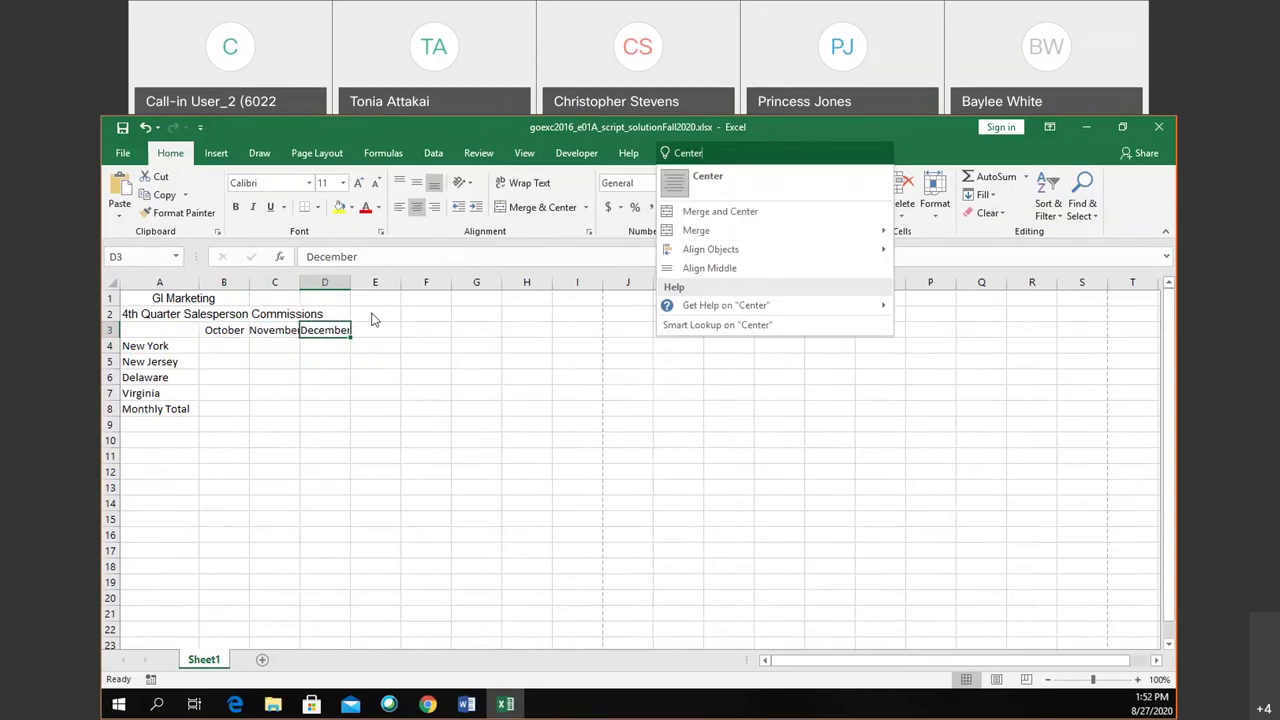
pyautogui.click(321, 342)
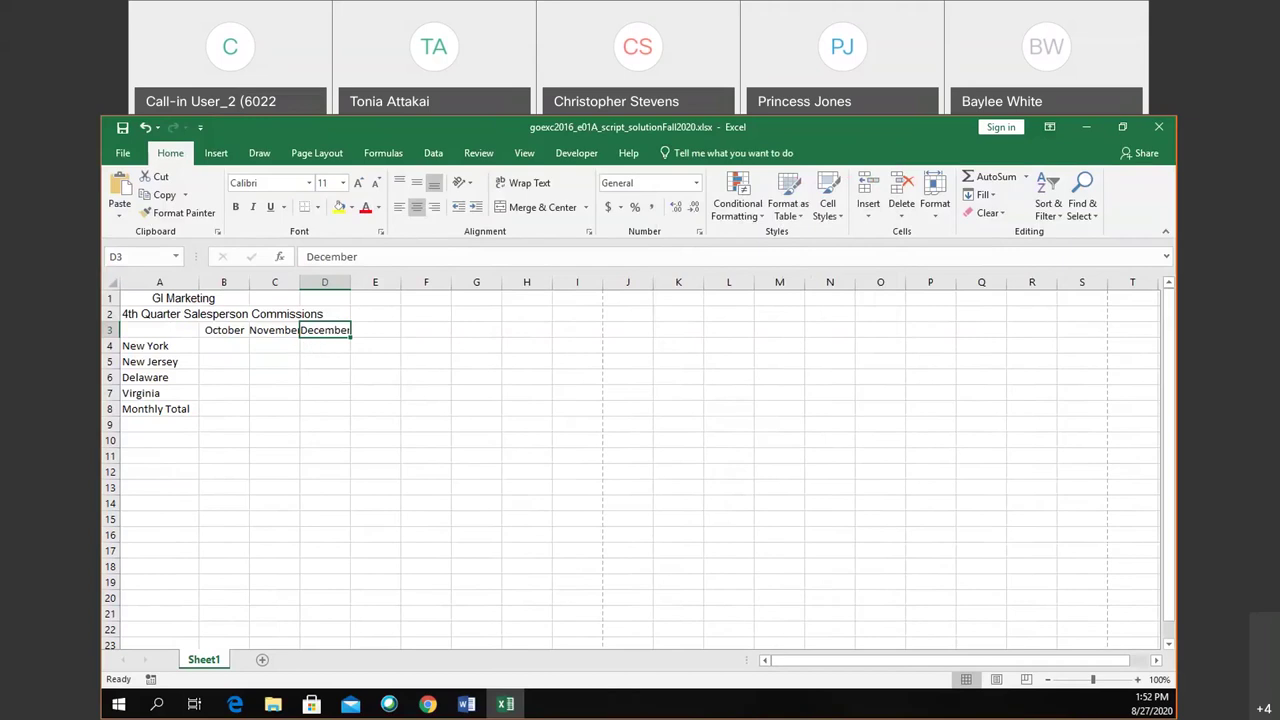
# Save the workbook and paste the commission figures from the Word script into cells B4 to D7
pyautogui.click(123, 128)
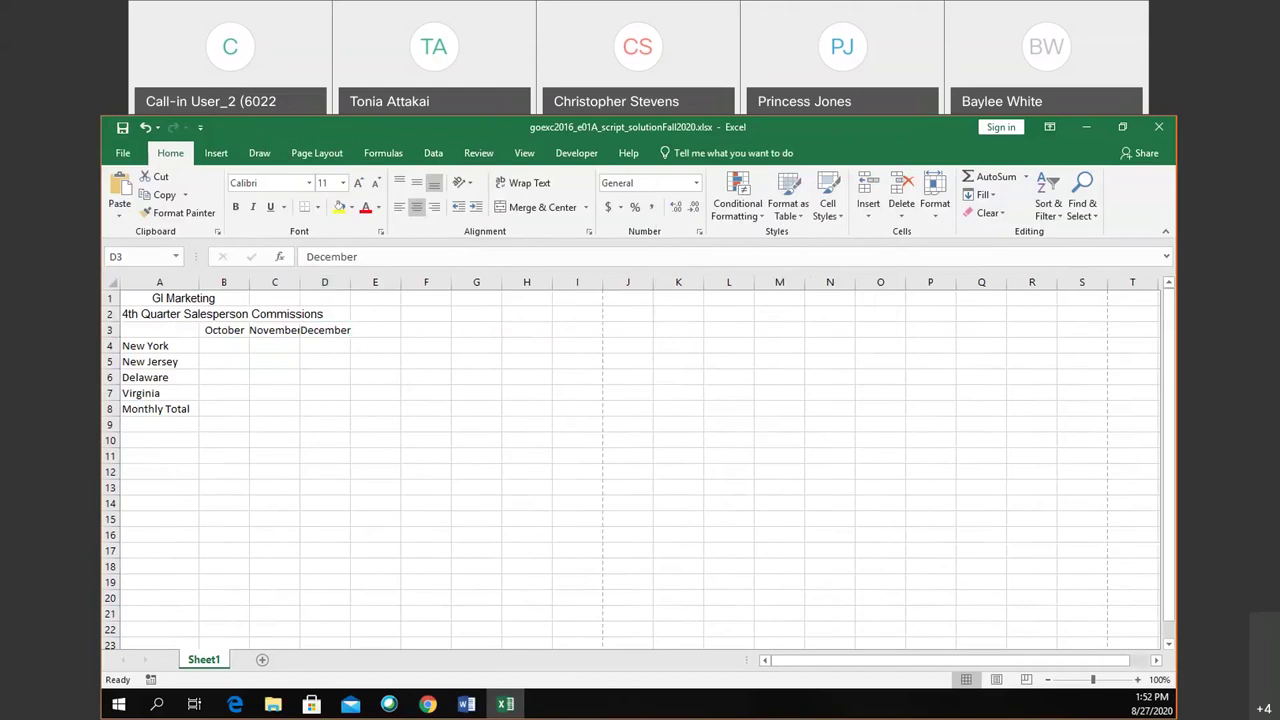
pyautogui.hotkey('alt', 'Tab')
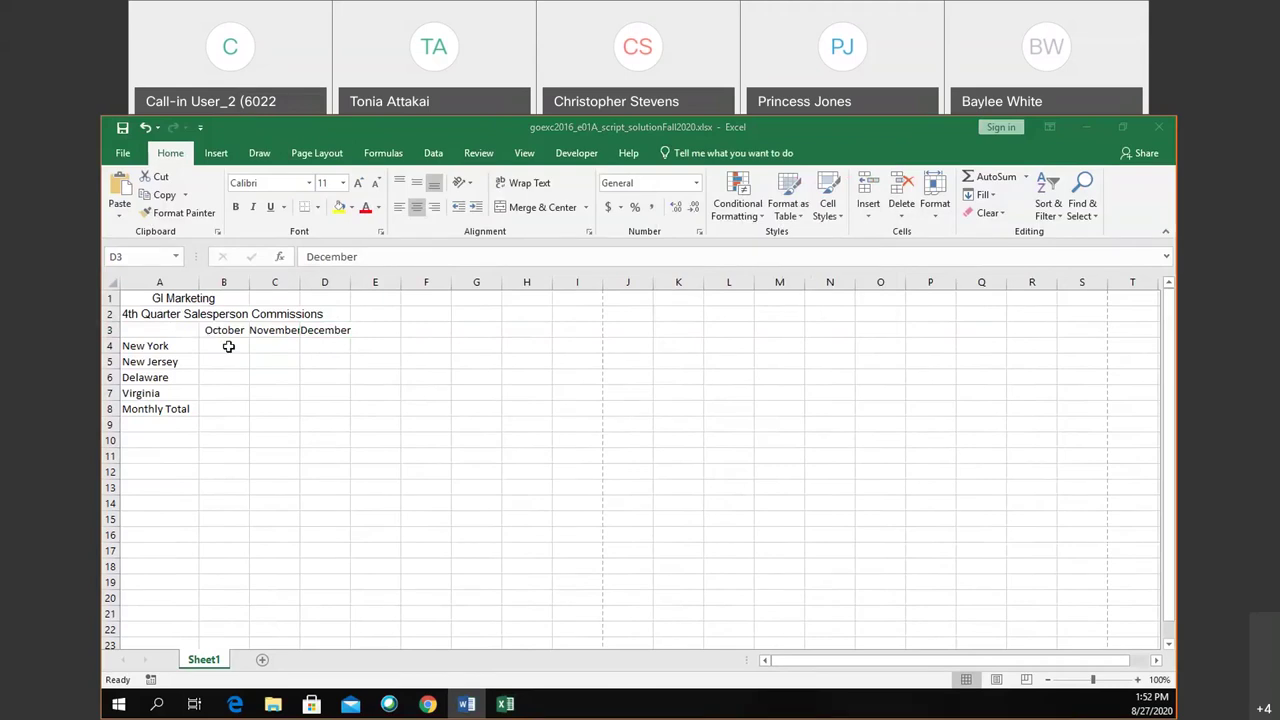
pyautogui.hotkey('alt', 'Tab')
pyautogui.click(228, 346)
pyautogui.write('25696.63\t28963.2\t29527.5 13646.4\t12533.2\t15621.3 12981.4\t13999\t11586.6 22877.5\t25776.4\t24696.5')
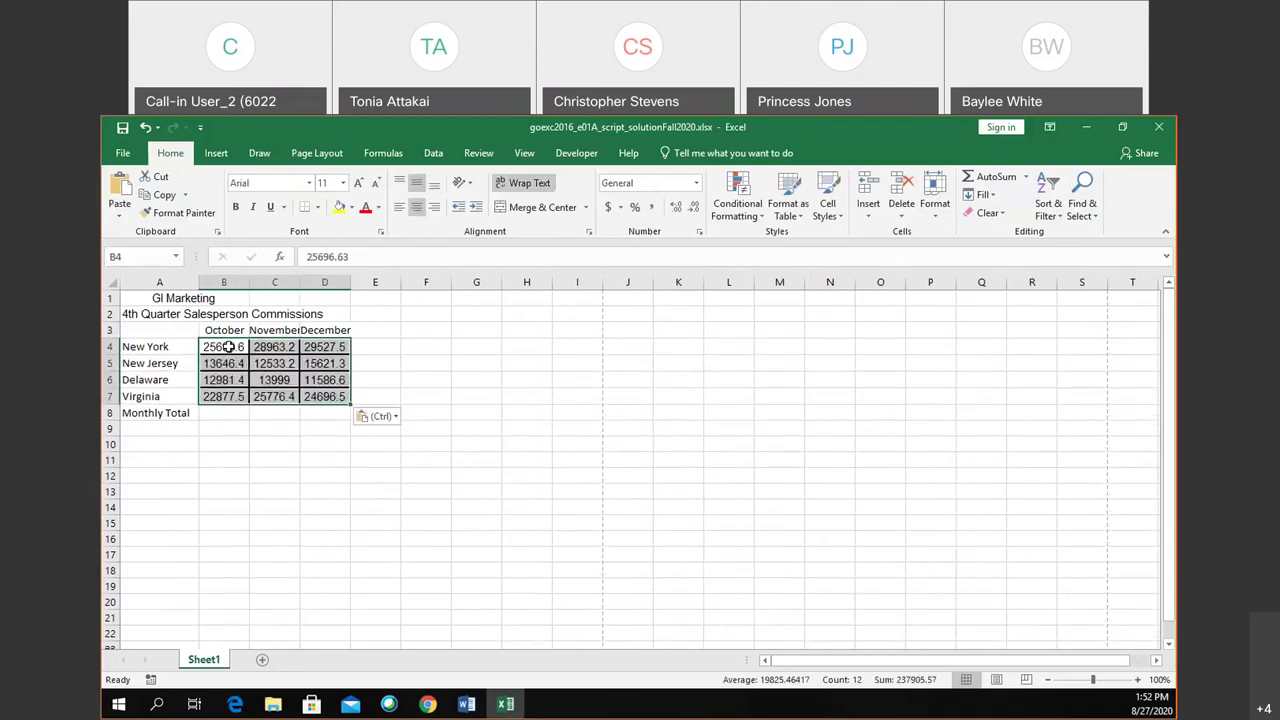
# Apply Match Destination Formatting to the pasted commission figures
pyautogui.click(394, 418)
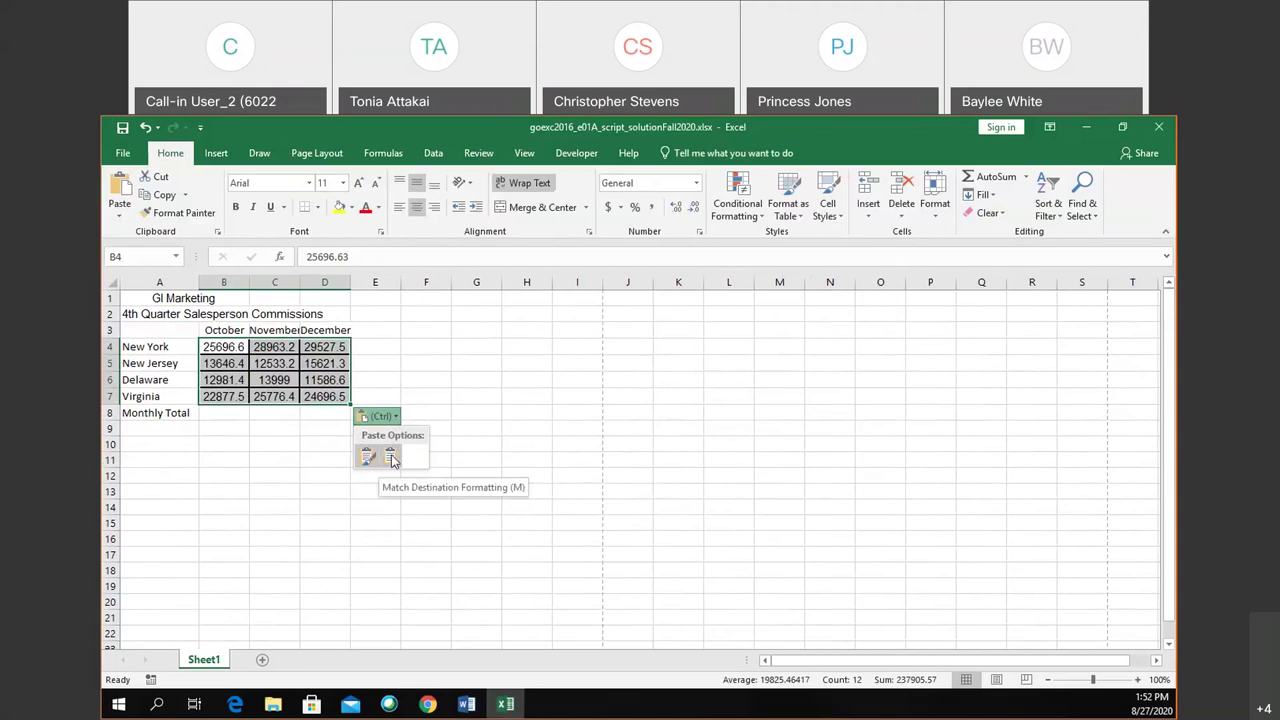
pyautogui.click(391, 457)
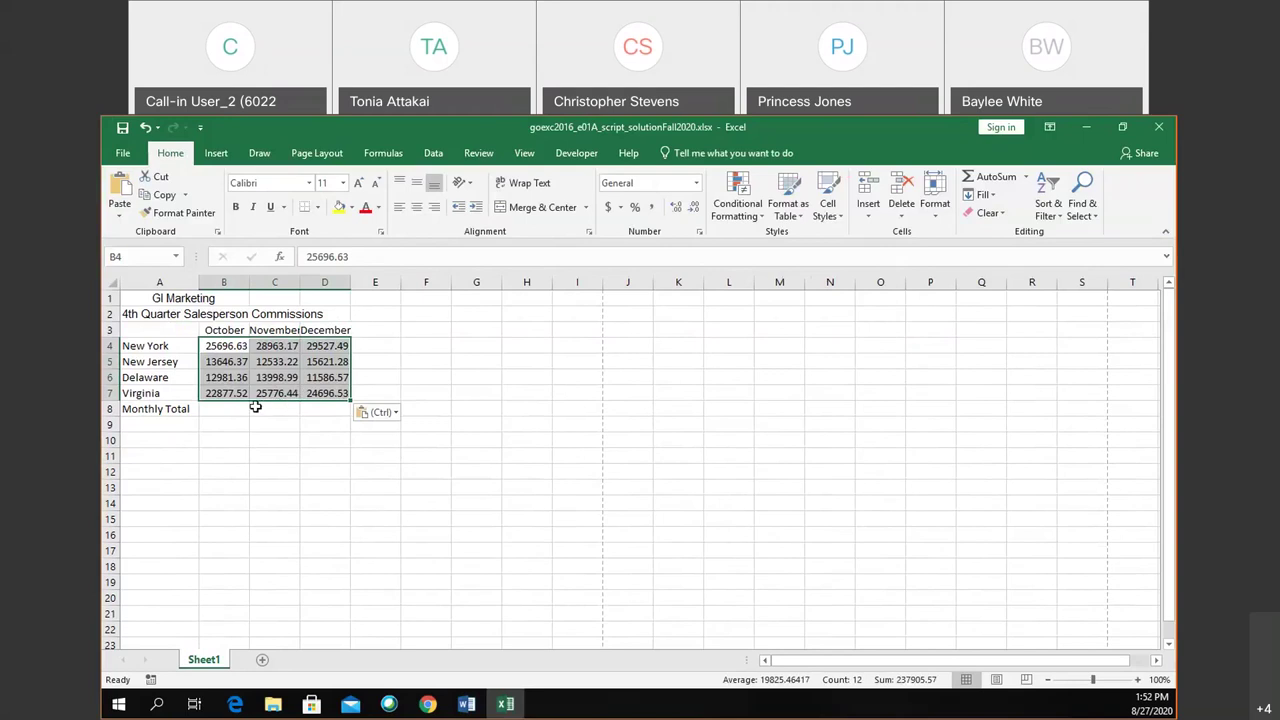
pyautogui.click(394, 414)
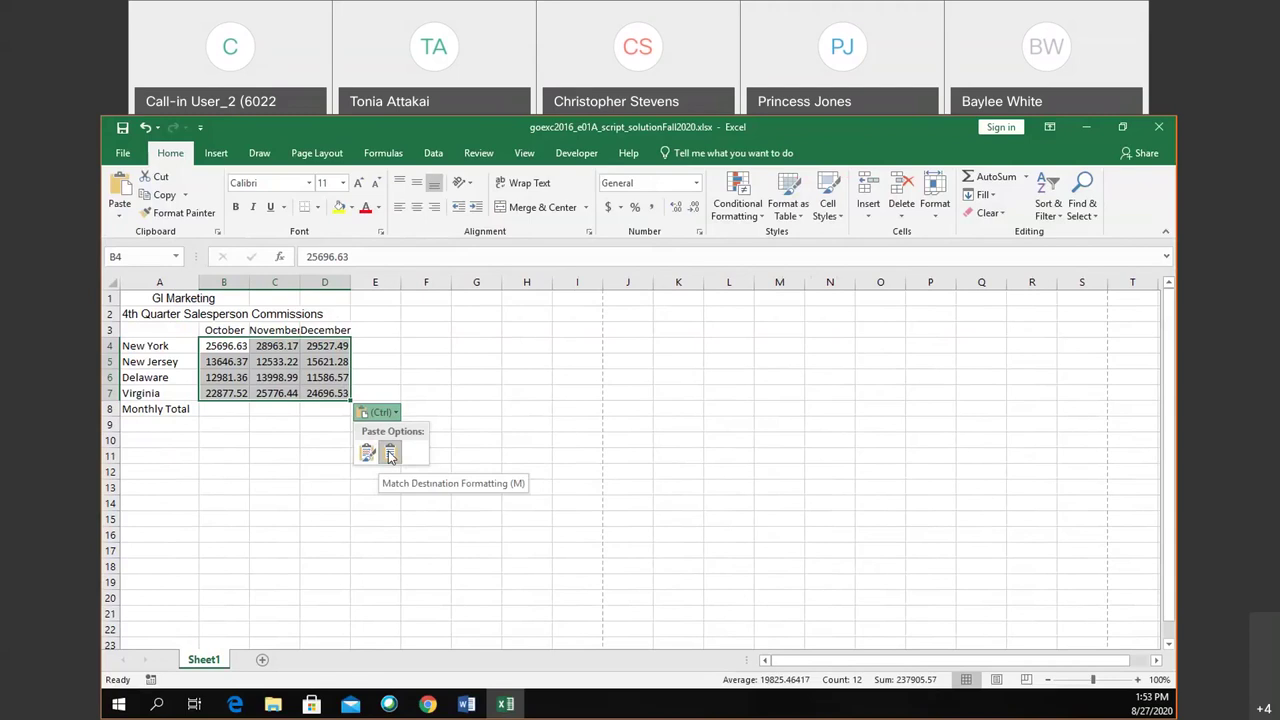
pyautogui.click(390, 455)
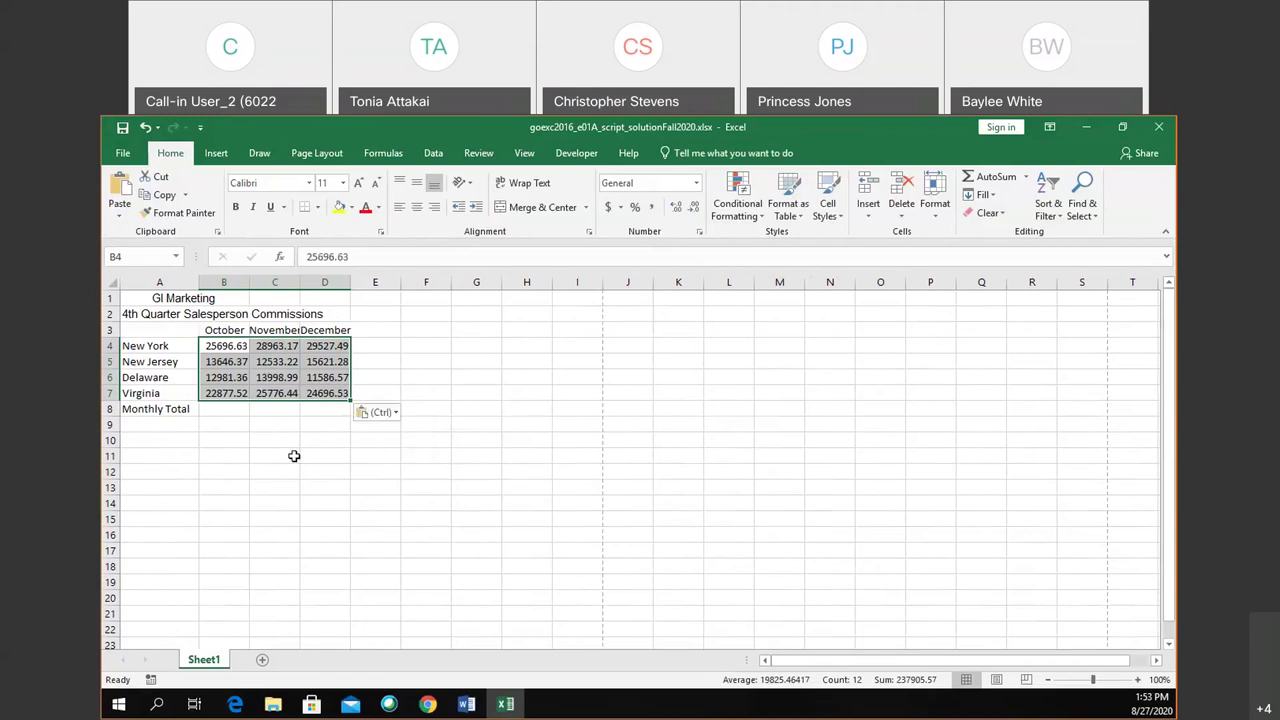
# Enter the formula =B4+B5+B6+B7 in cell B8 to total the October commissions
pyautogui.click(244, 410)
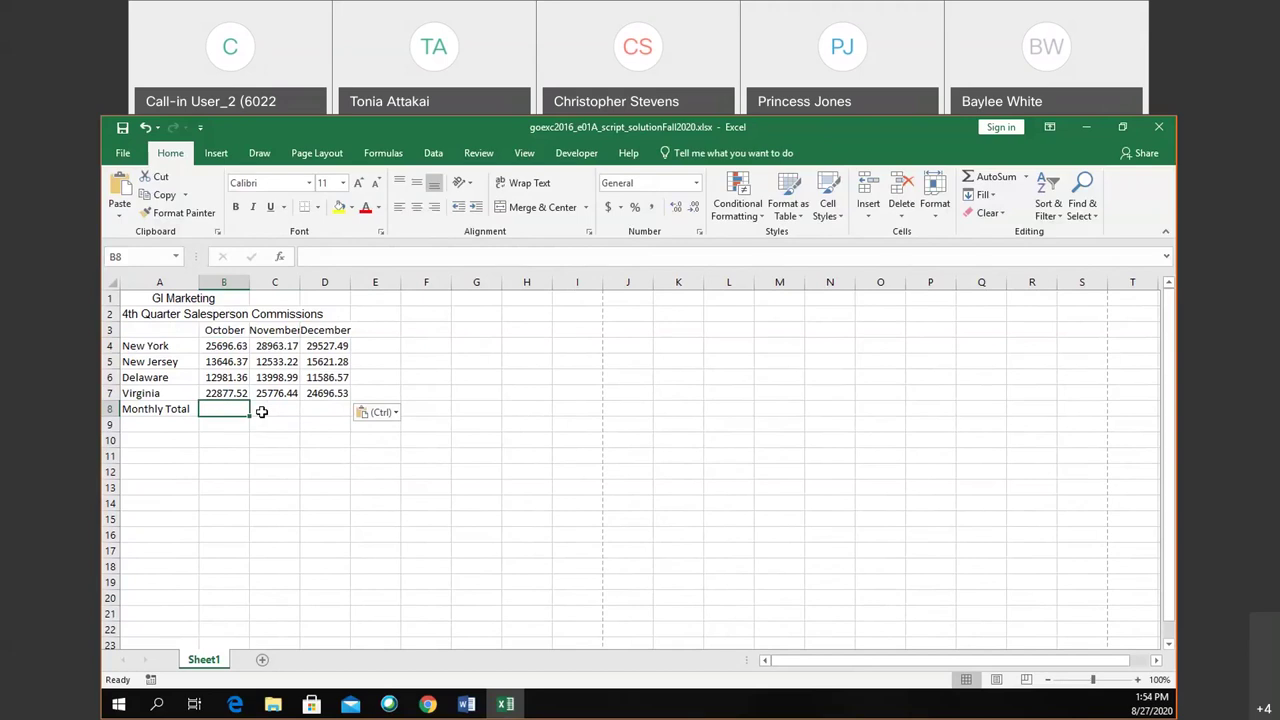
pyautogui.write('=')
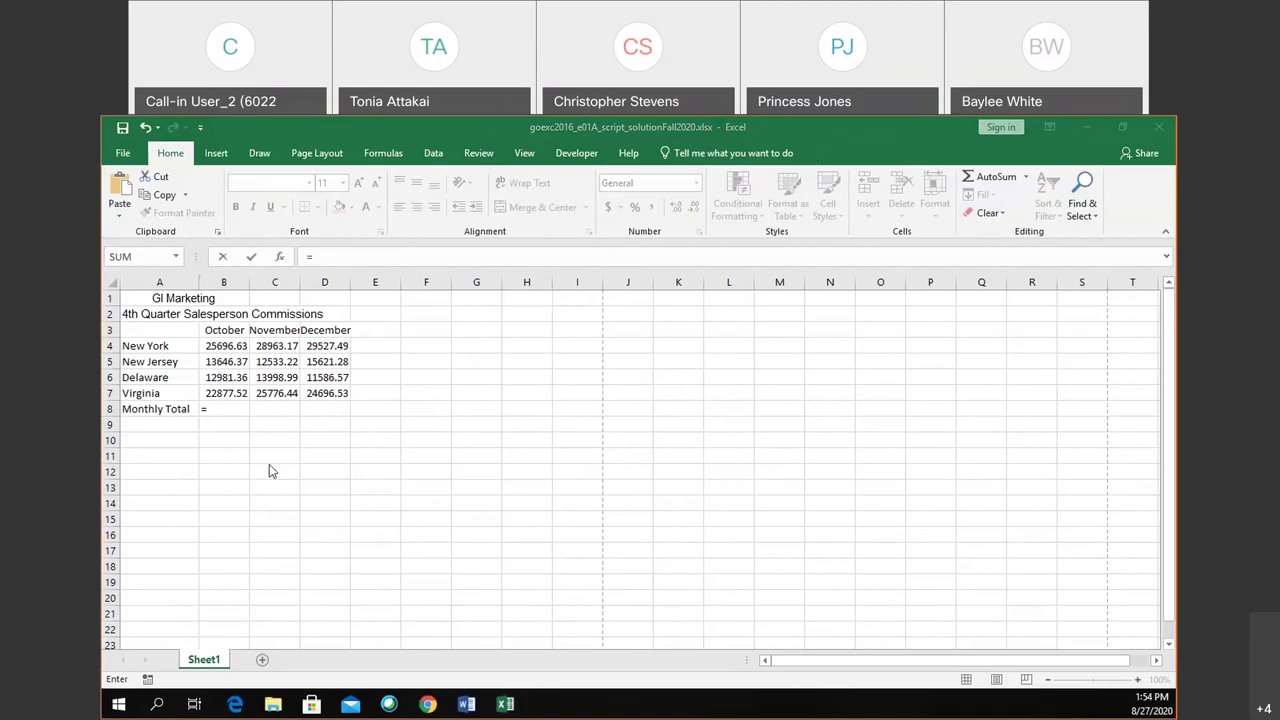
pyautogui.click(240, 411)
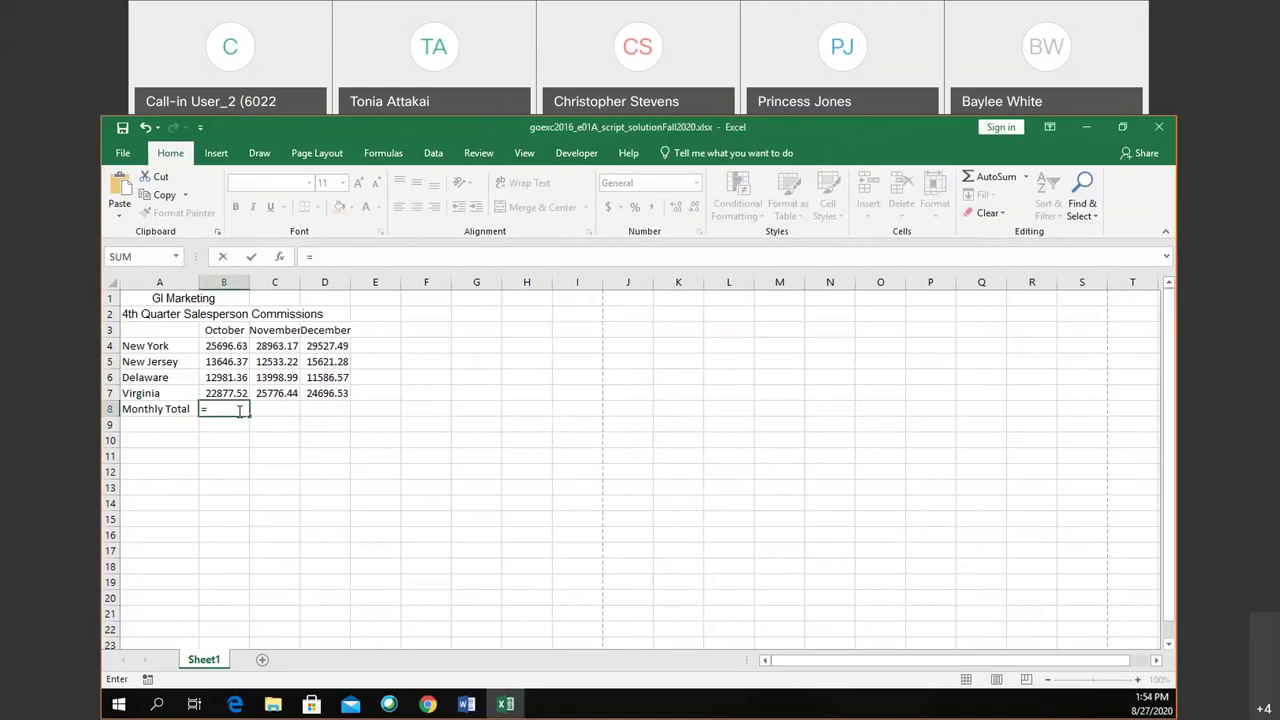
pyautogui.write('=b4')
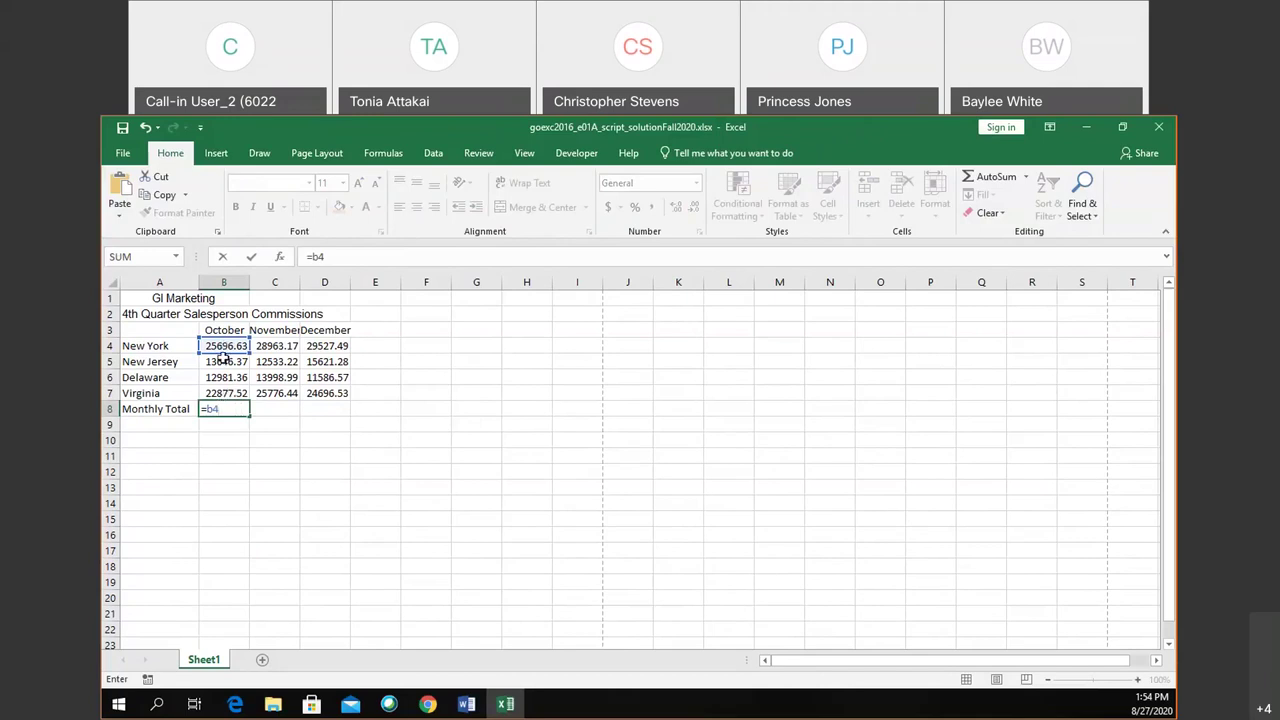
pyautogui.write('+')
pyautogui.click(240, 365)
pyautogui.write('+')
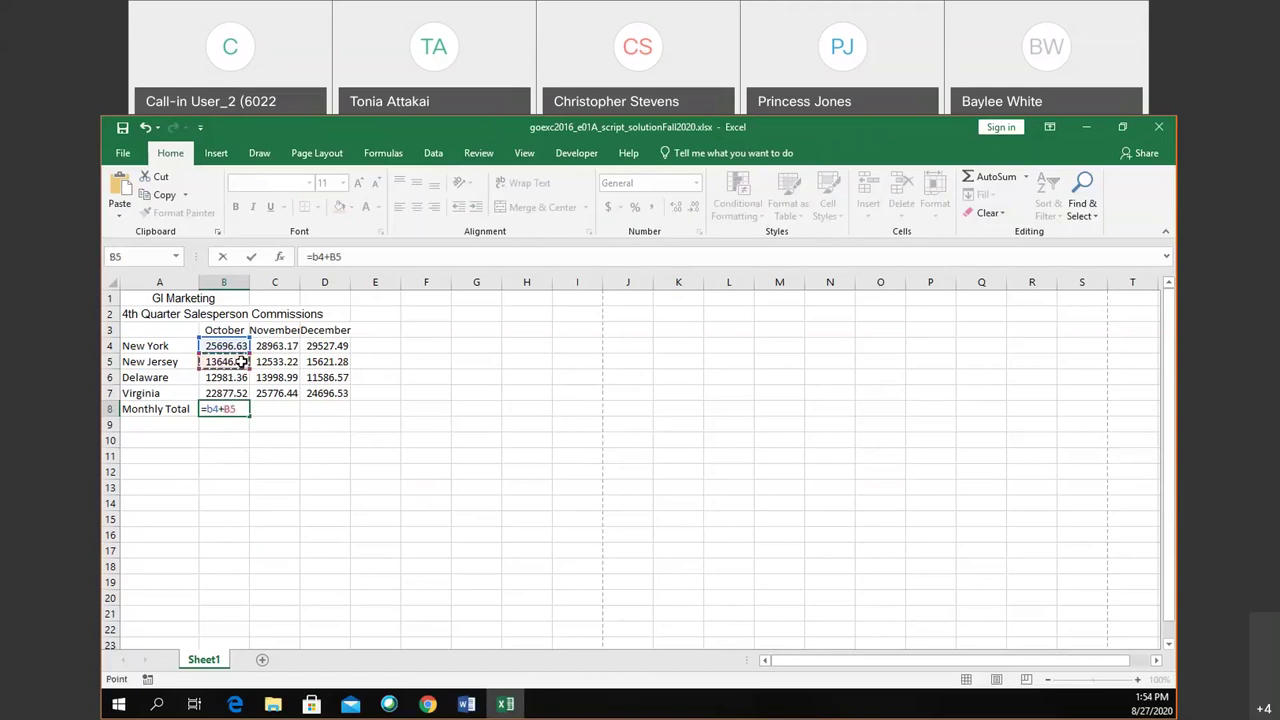
pyautogui.click(241, 381)
pyautogui.write('+b7')
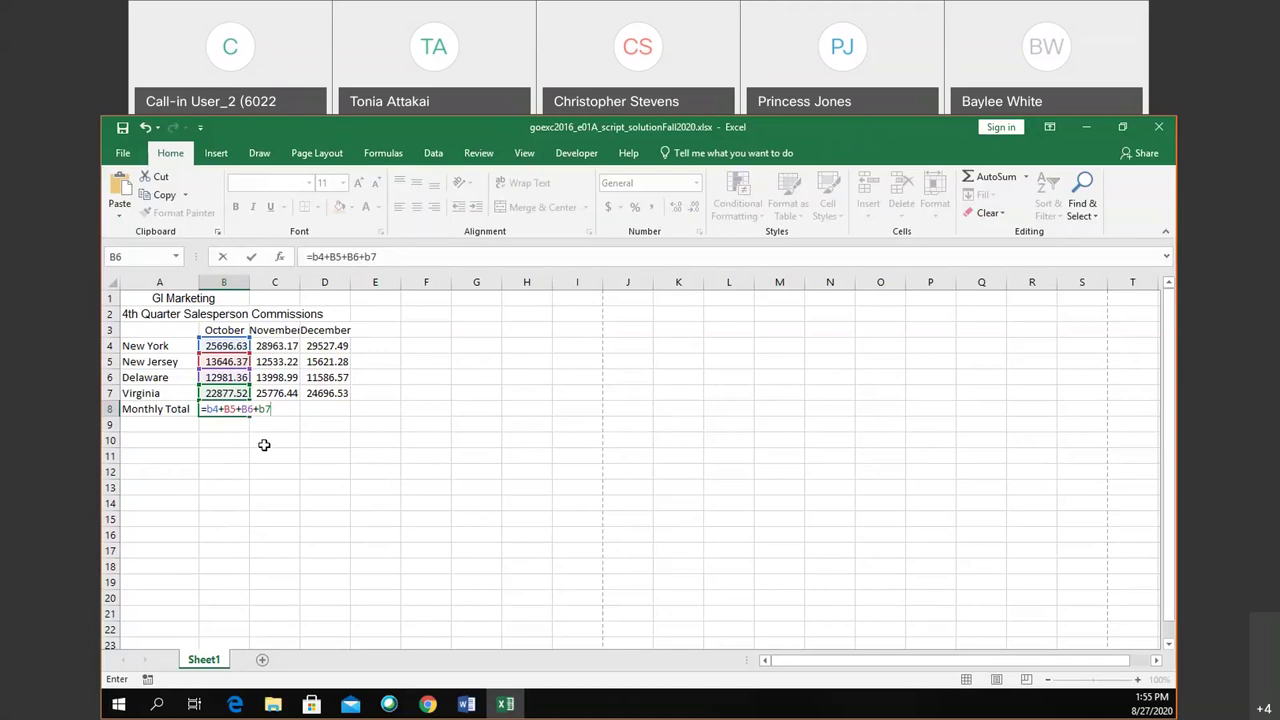
pyautogui.press('Return')
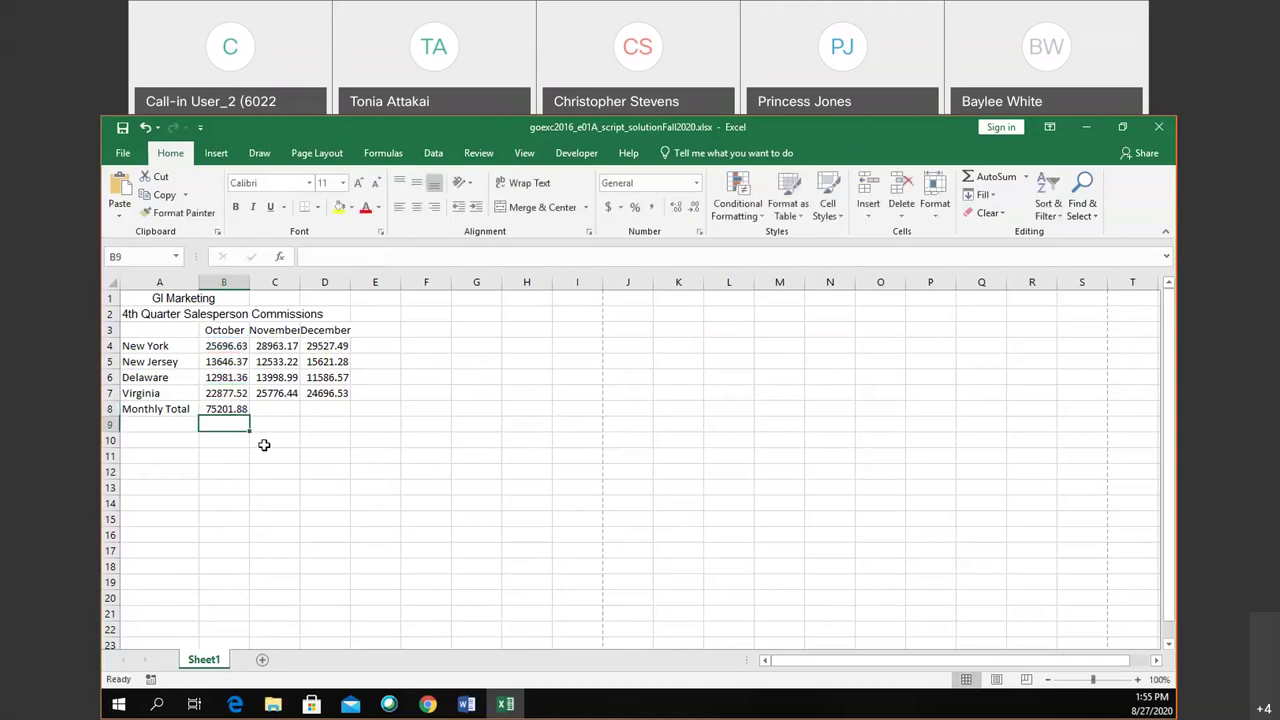
pyautogui.press('Up')
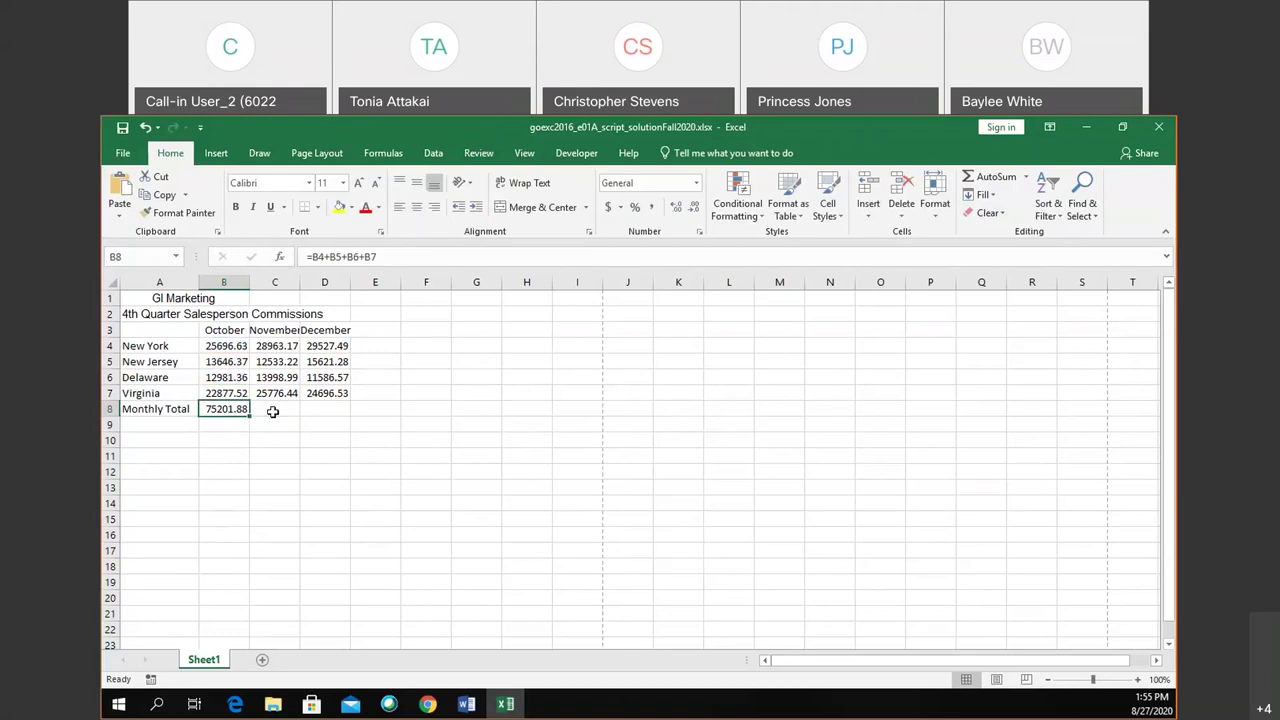
# Fill the October total formula from B8 into C8 to total the November commissions
pyautogui.click(274, 410)
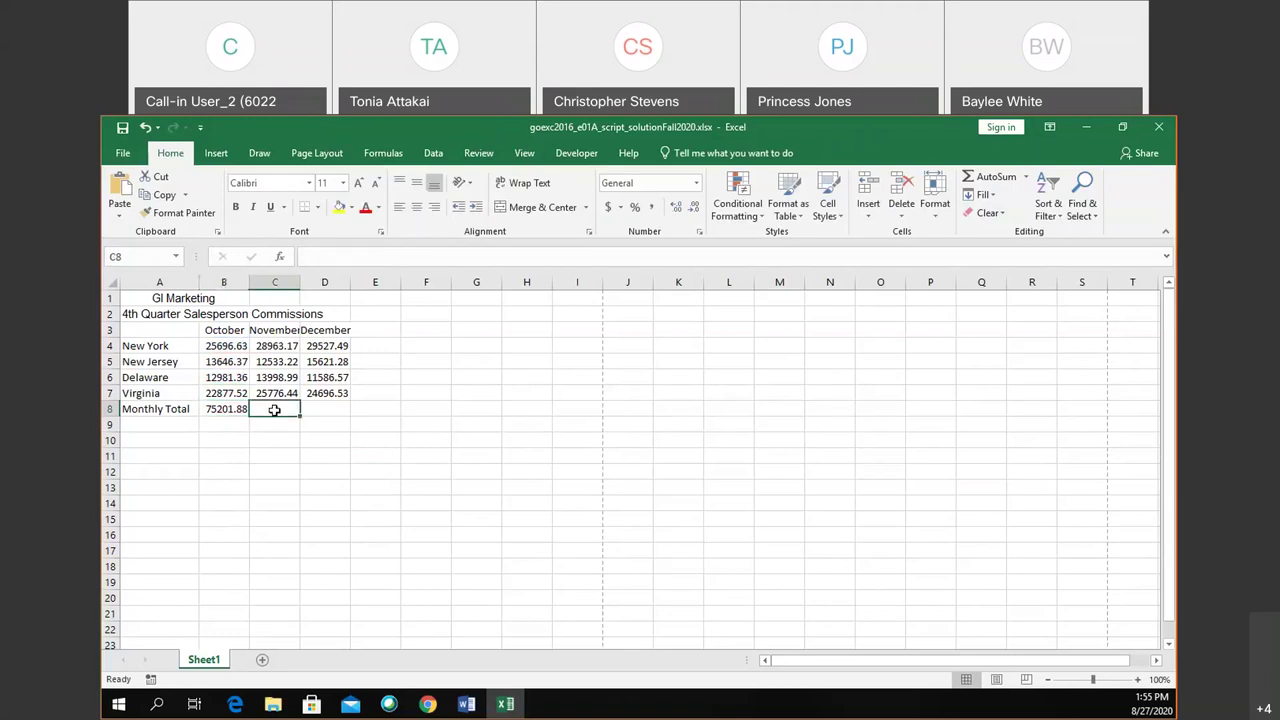
pyautogui.click(216, 410)
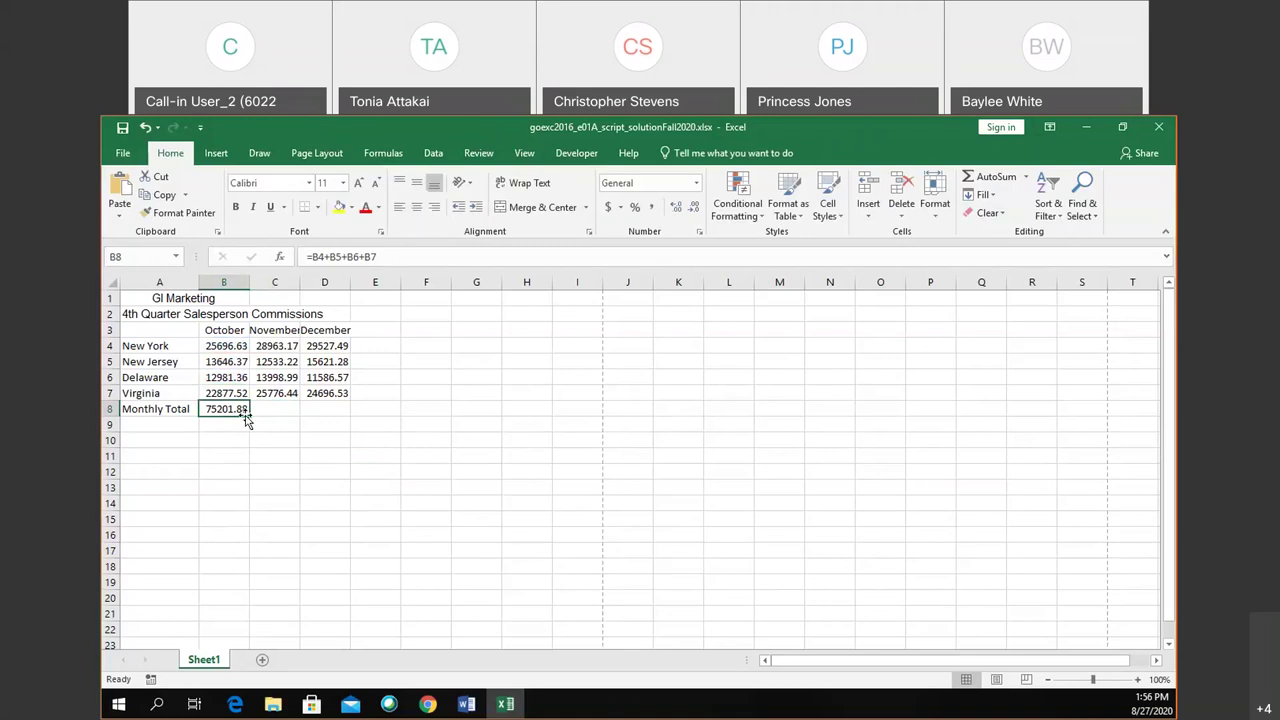
pyautogui.moveTo(247, 416); pyautogui.dragTo(292, 416)
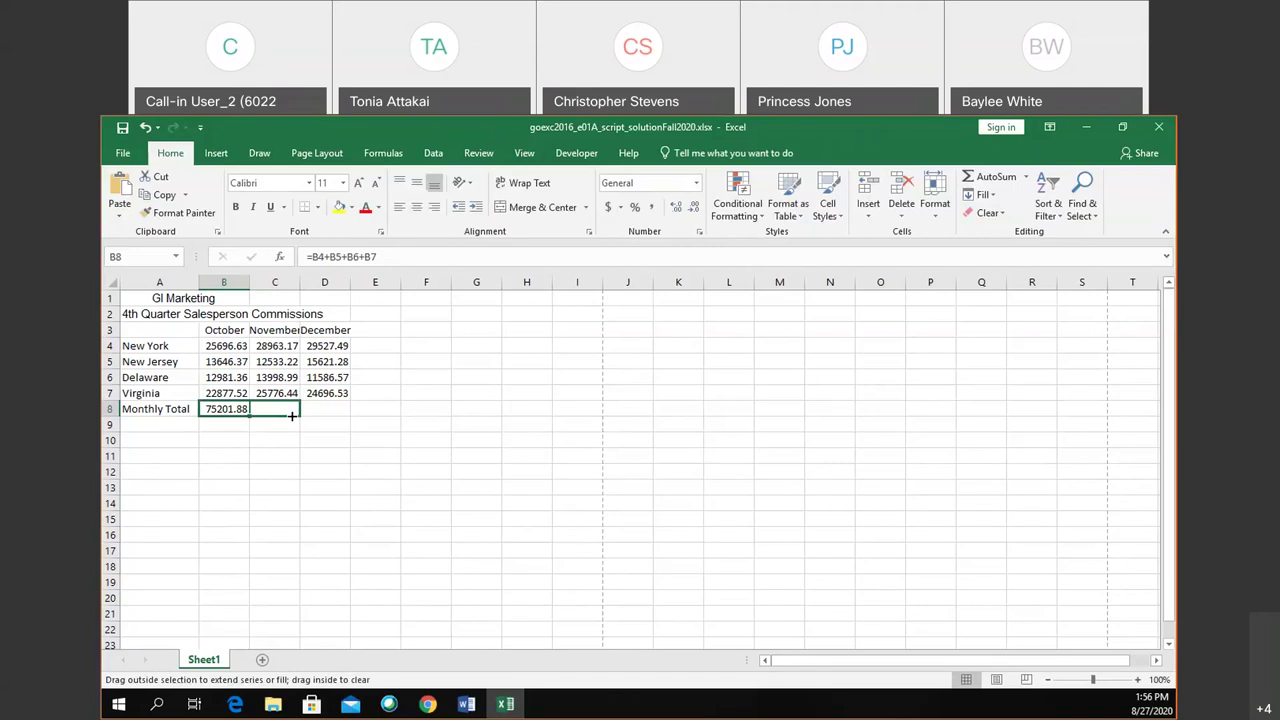
pyautogui.moveTo(292, 416); pyautogui.dragTo(296, 414)
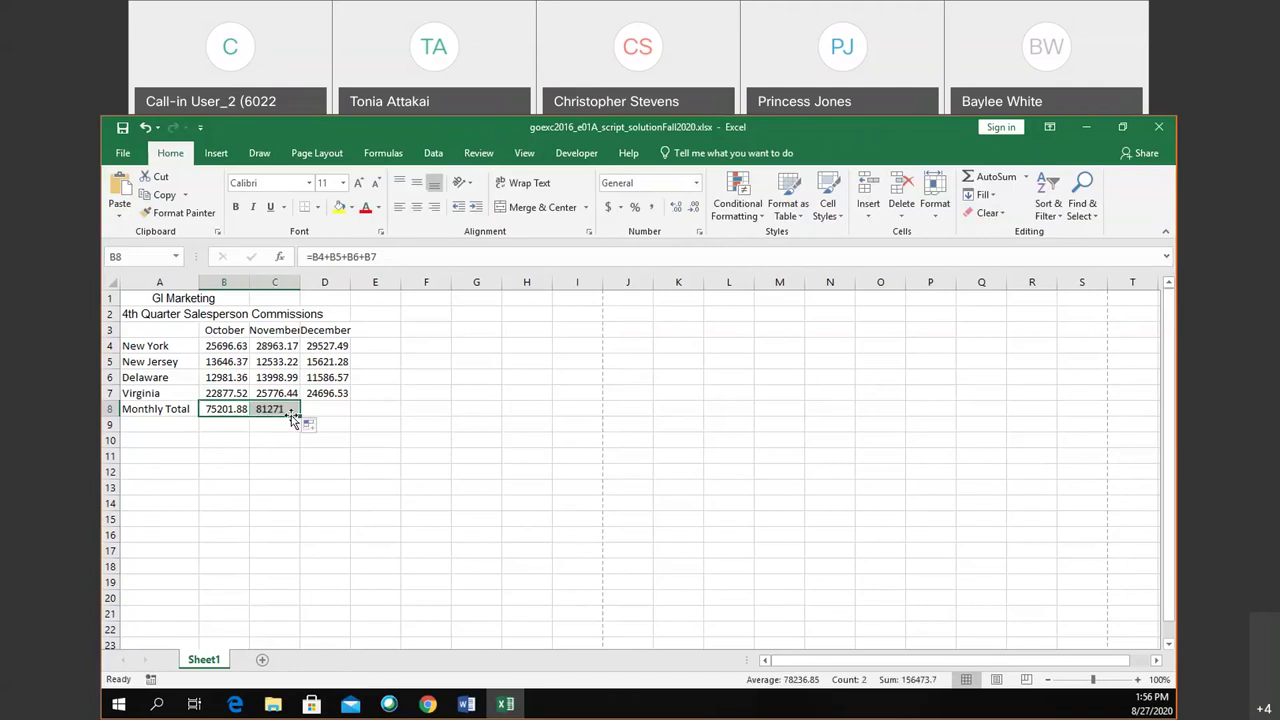
# Examine which cells the copied November total formula in C8 refers to, leaving the formula as it is
pyautogui.click(283, 404)
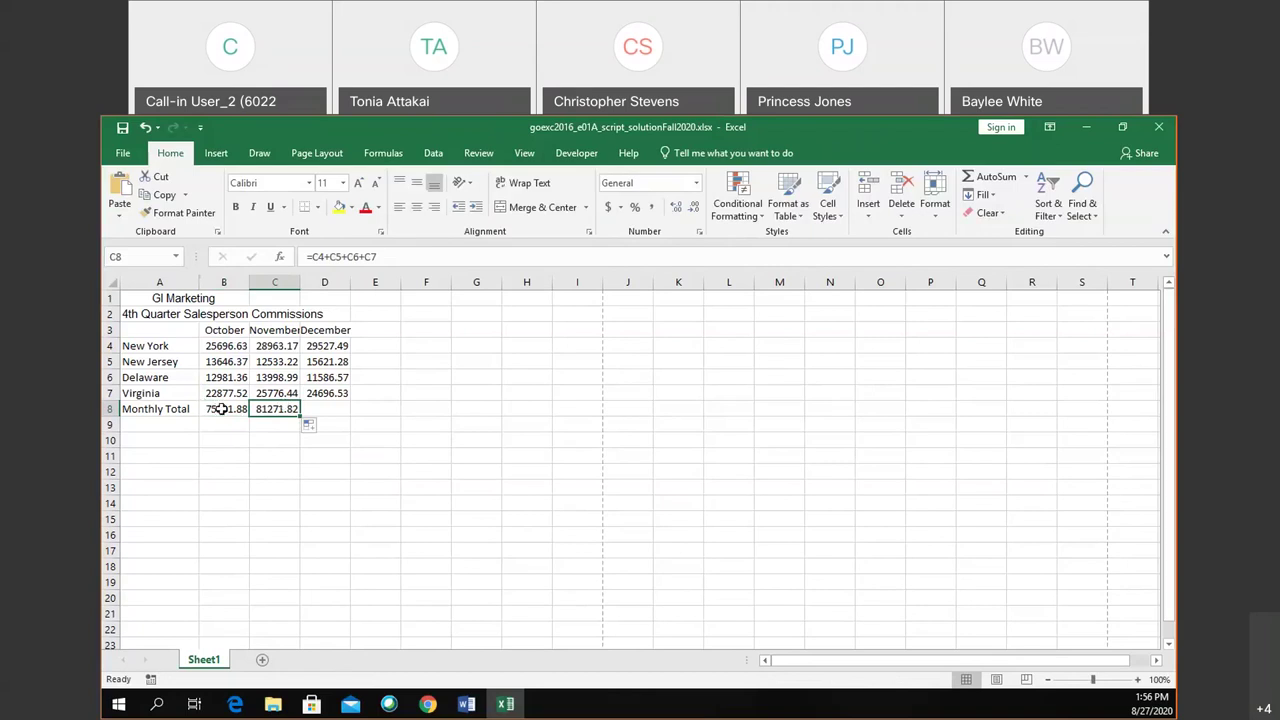
pyautogui.click(392, 256)
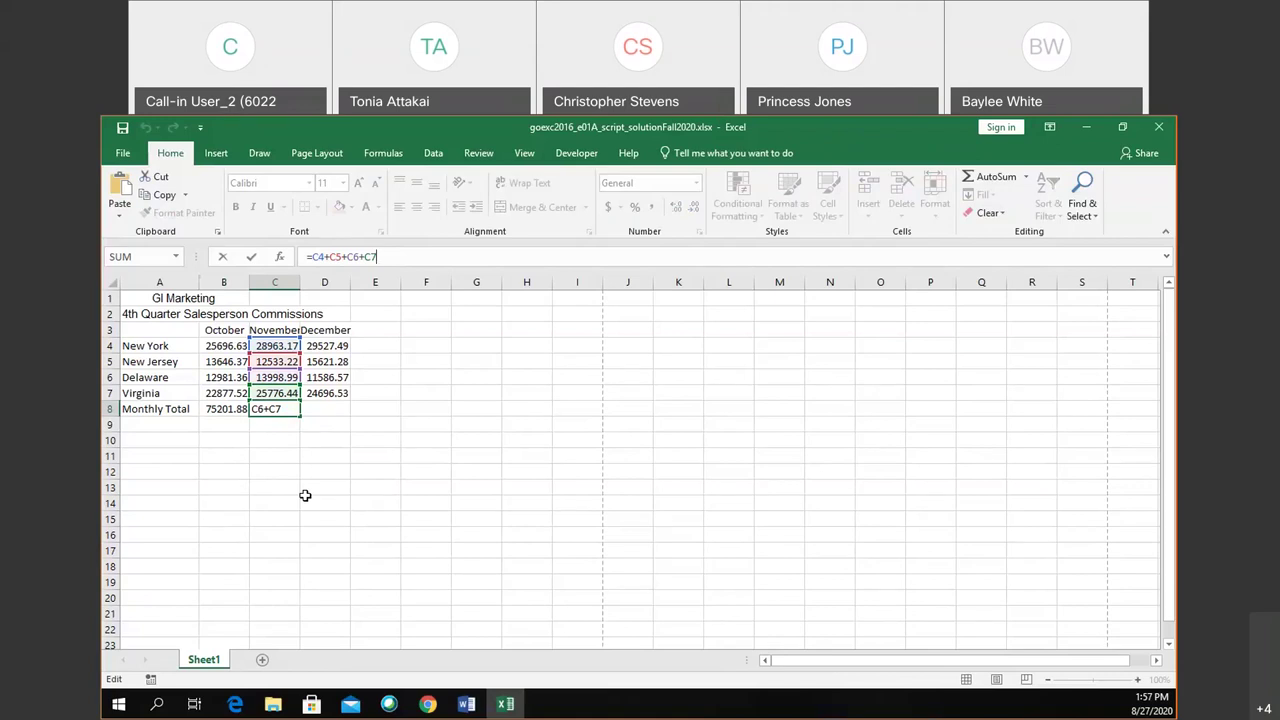
pyautogui.press('Return')
pyautogui.click(263, 411)
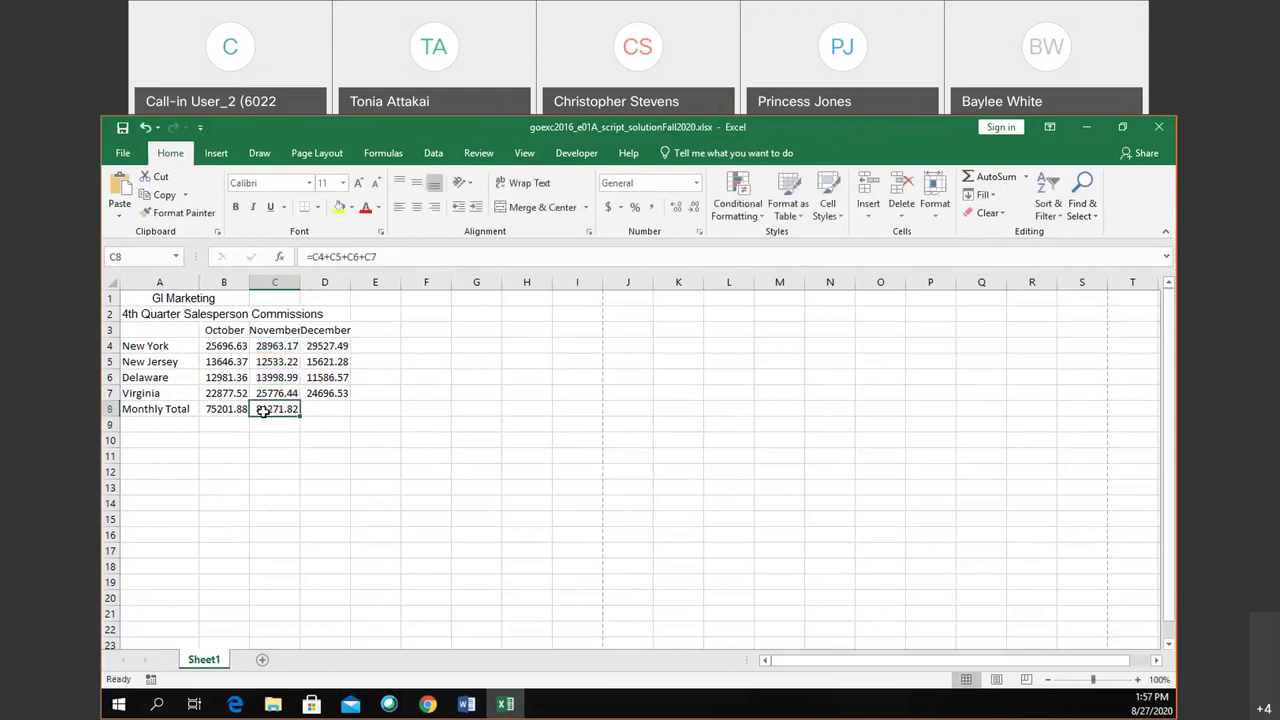
pyautogui.doubleClick(263, 411)
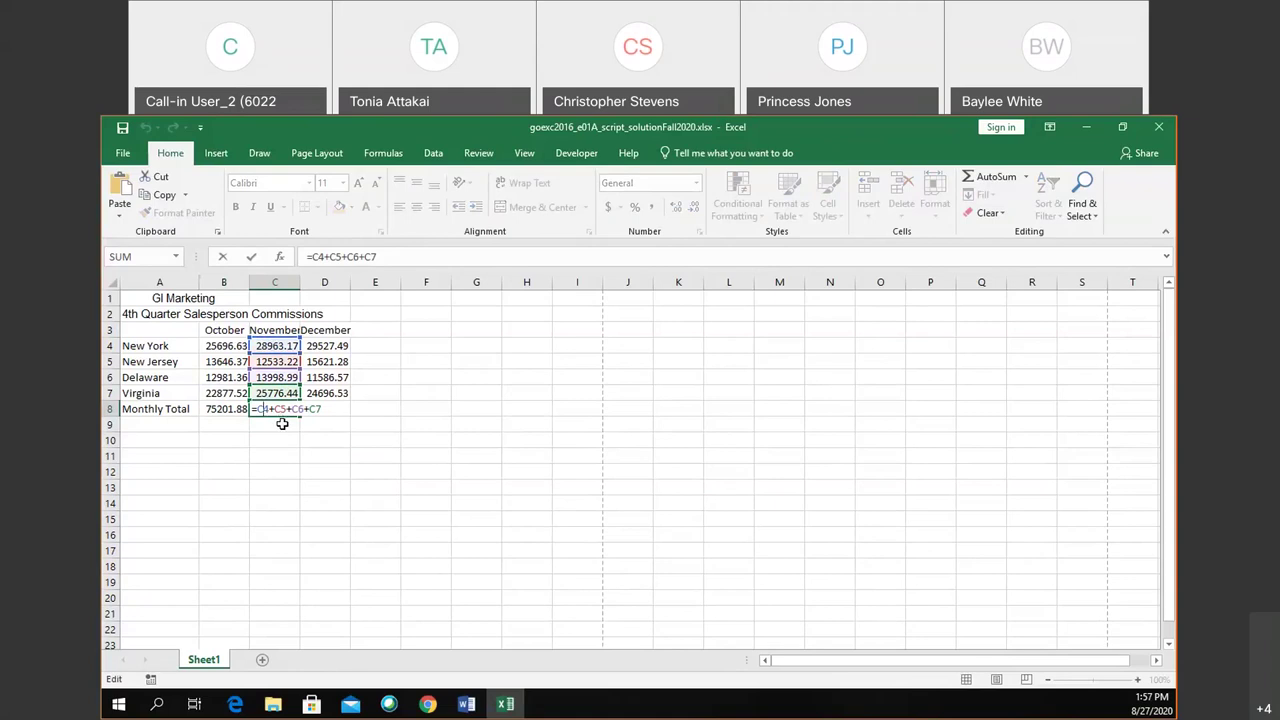
pyautogui.hotkey('ctrl', 'Return')
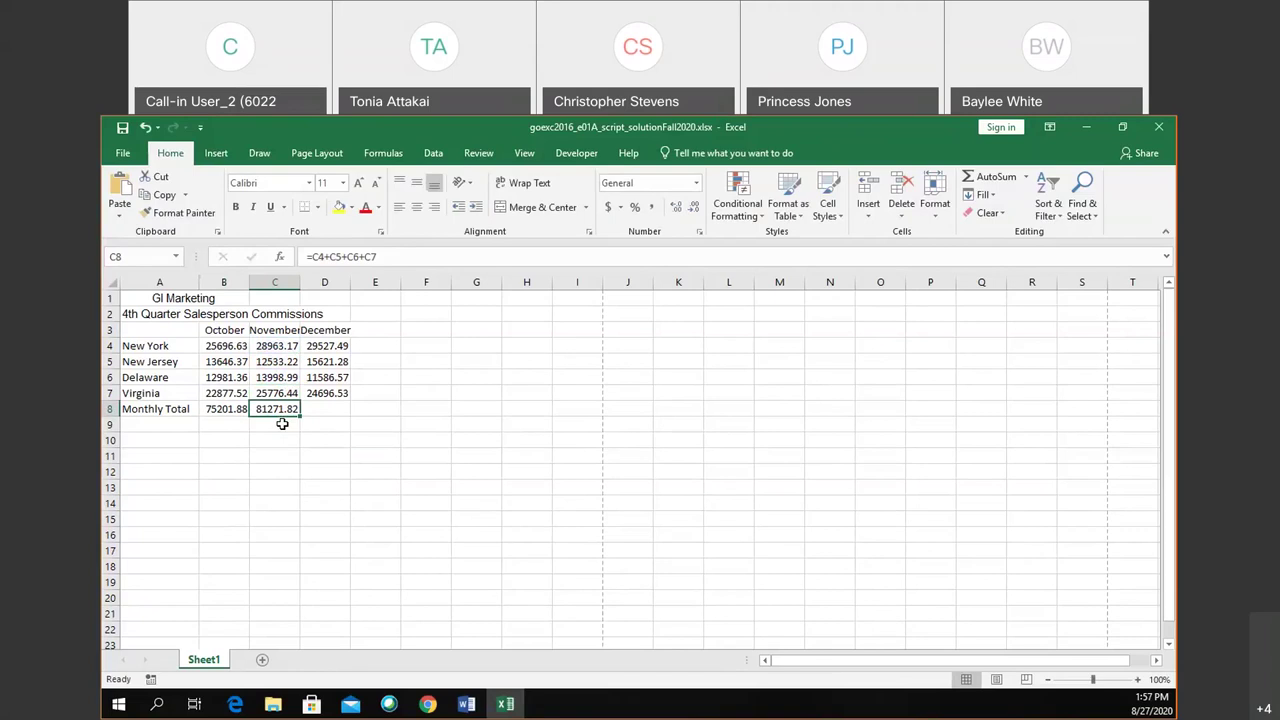
# Compare the October total formula in B8 with the November one in C8 for their relative cell references
pyautogui.press('Left')
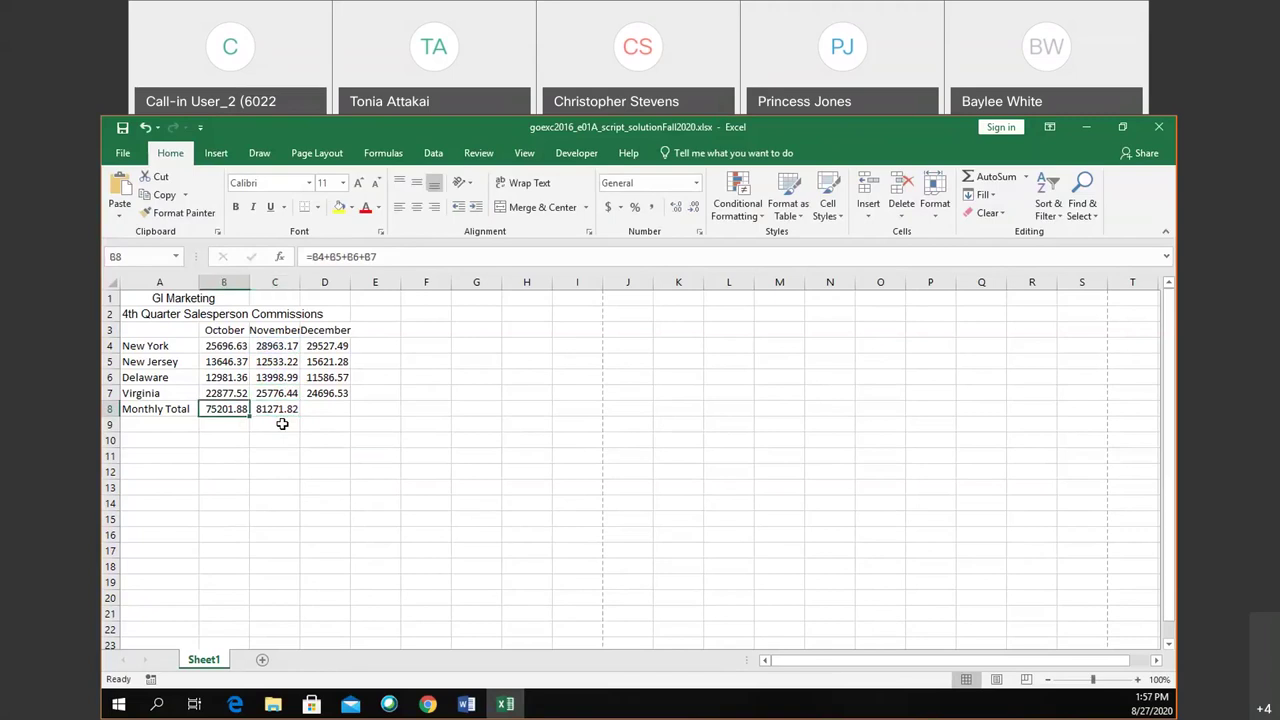
pyautogui.press('Right')
pyautogui.press('Left')
pyautogui.click(279, 406)
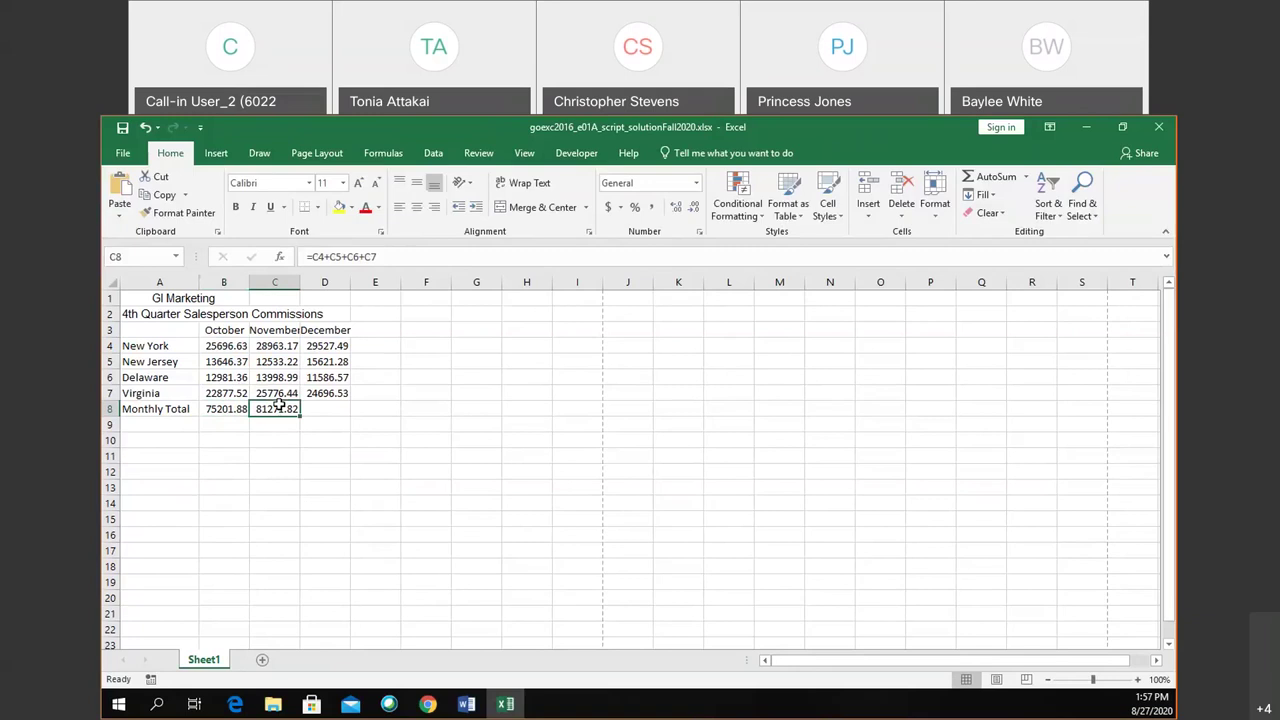
pyautogui.click(234, 410)
pyautogui.click(272, 409)
pyautogui.click(236, 409)
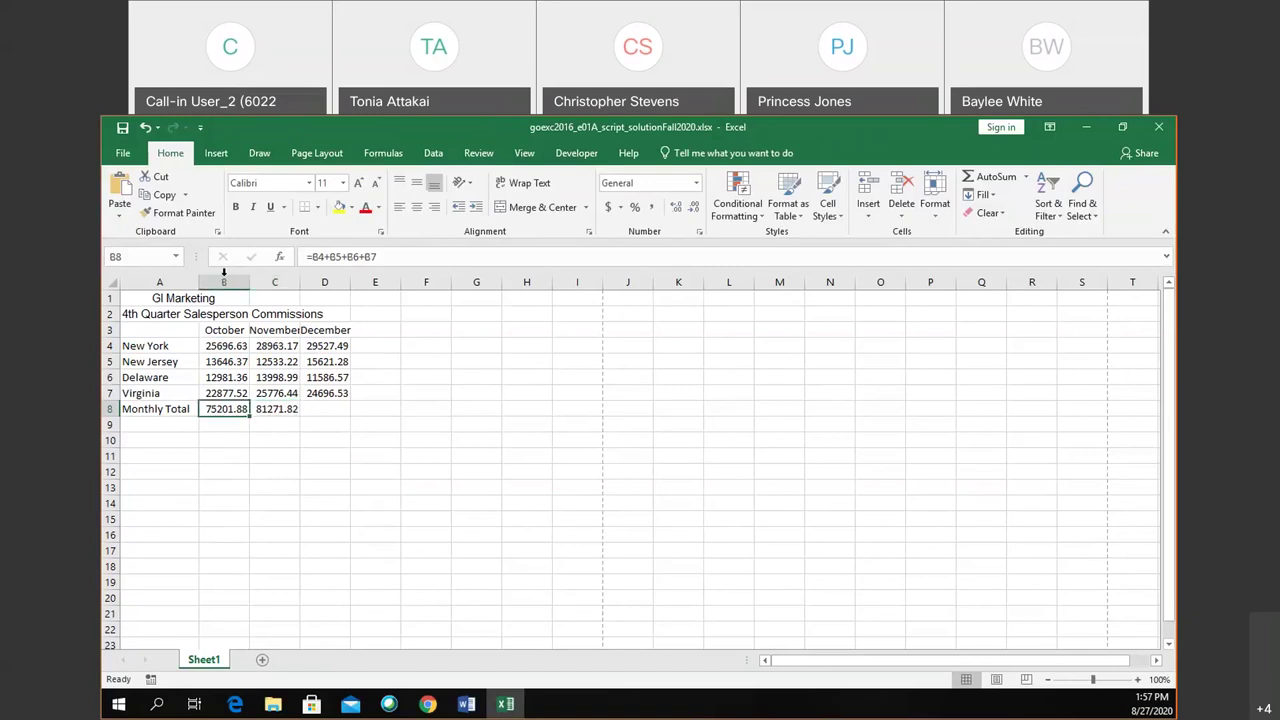
pyautogui.click(272, 408)
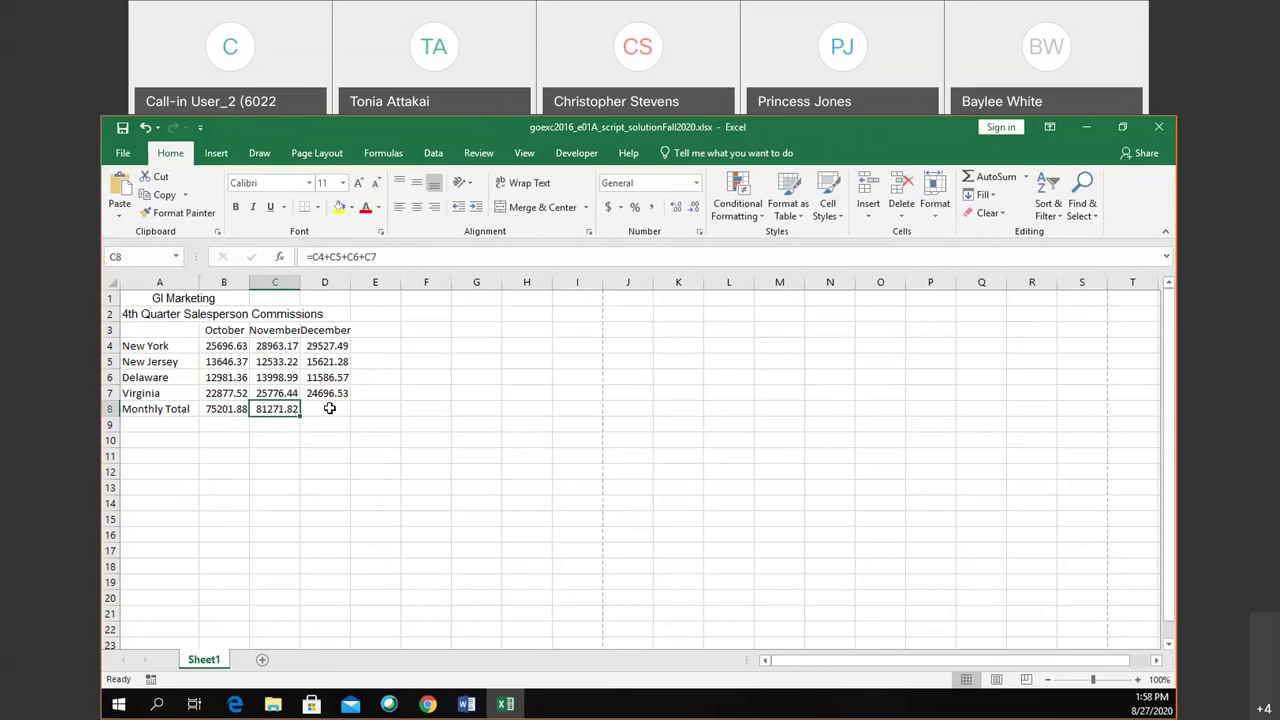
# Total the December commissions in cell D8 with AutoSum over D4:D7
pyautogui.click(278, 421)
pyautogui.click(283, 410)
pyautogui.click(317, 409)
pyautogui.click(288, 407)
pyautogui.click(322, 410)
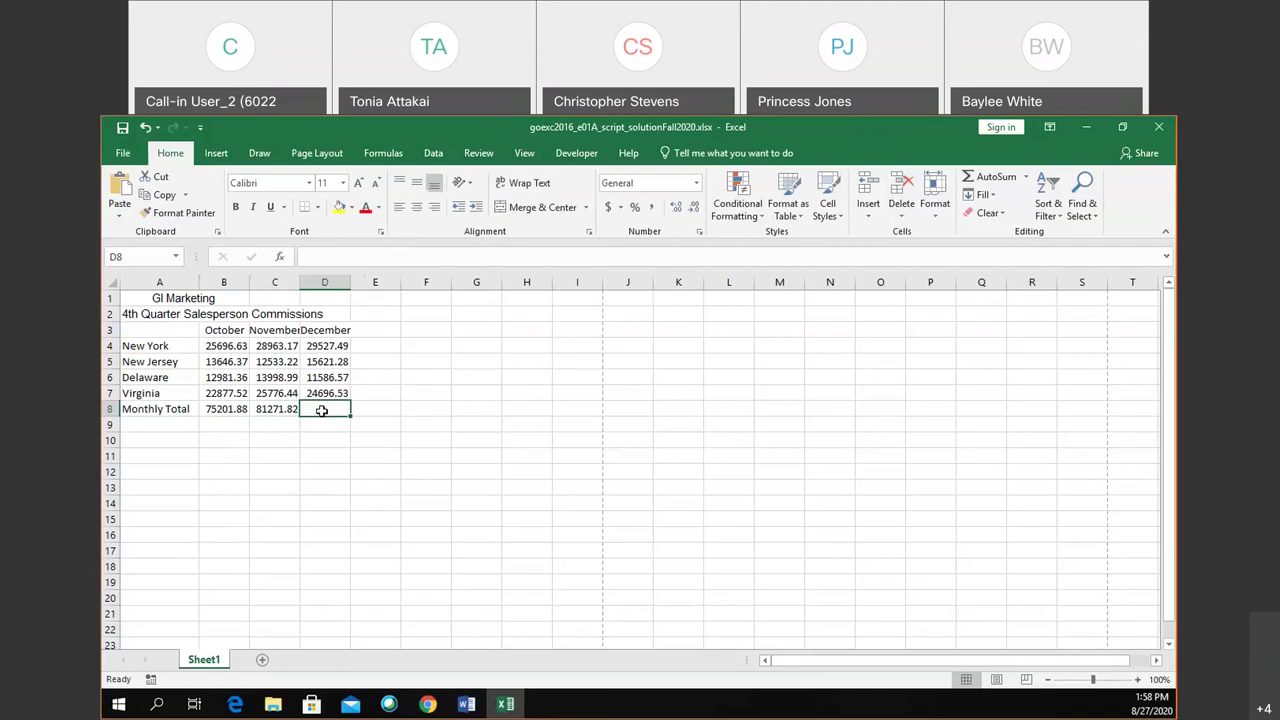
pyautogui.click(1024, 177)
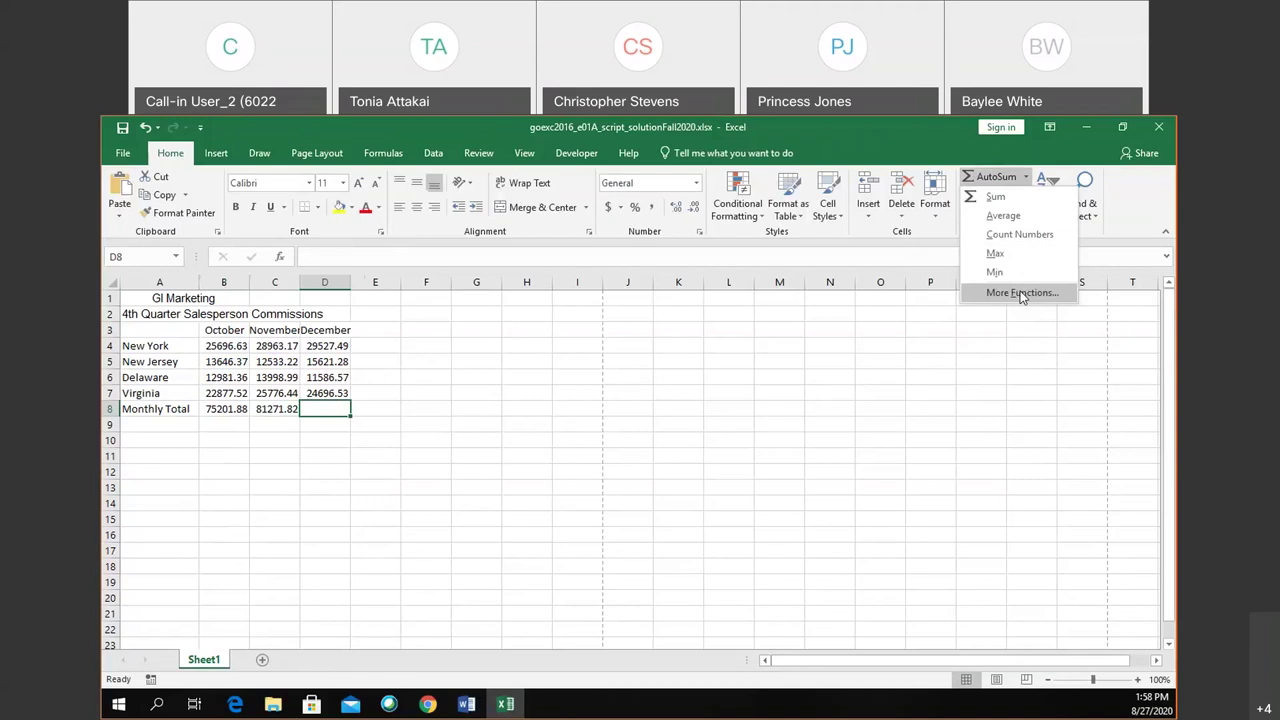
pyautogui.click(976, 160)
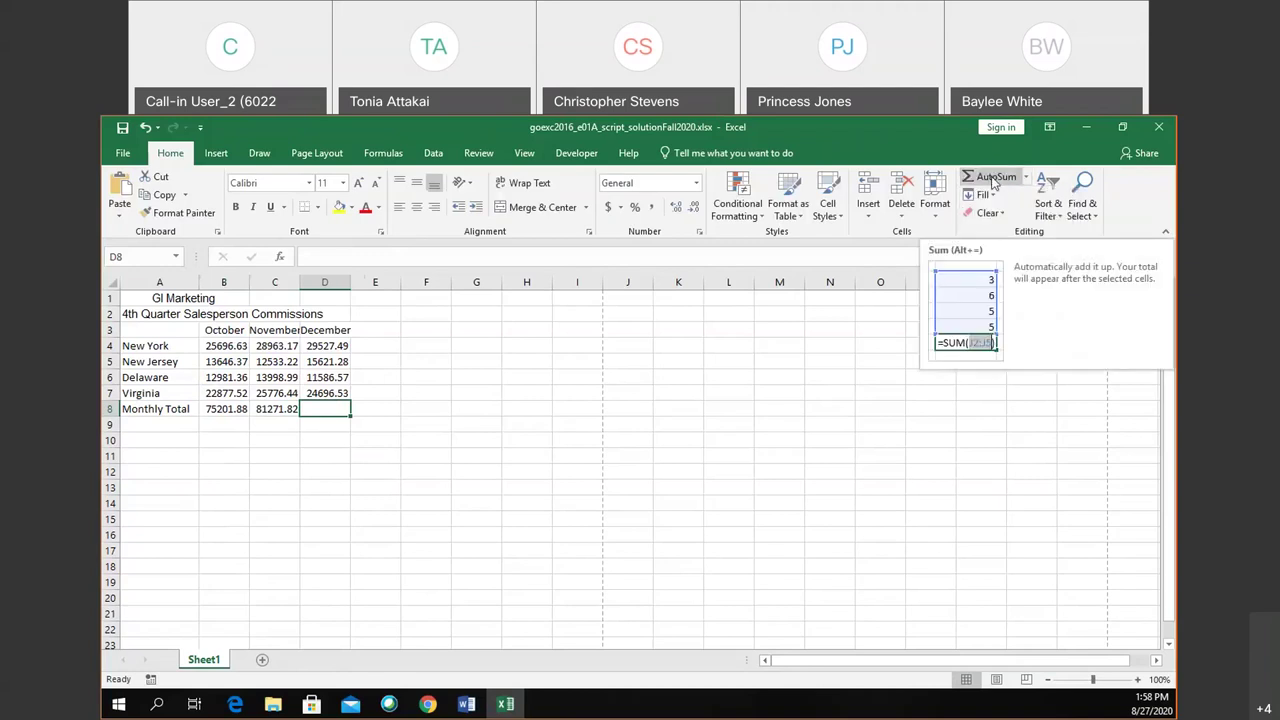
pyautogui.click(994, 180)
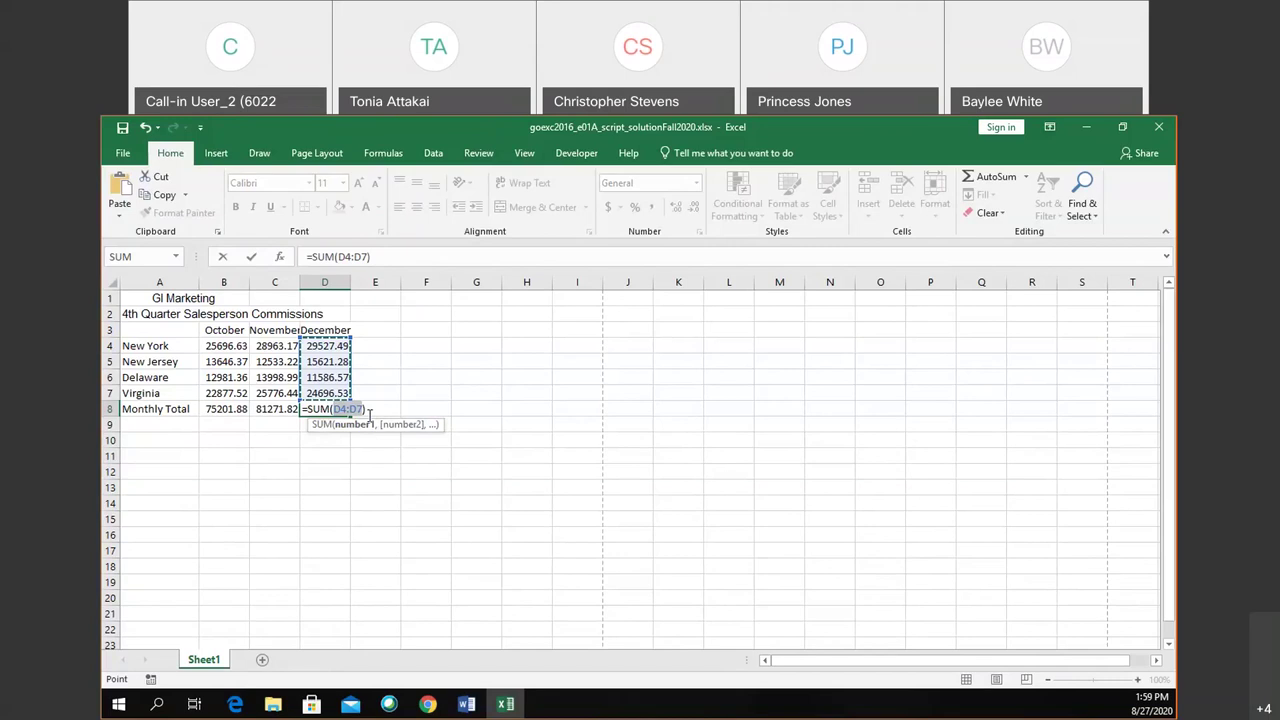
pyautogui.press('Return')
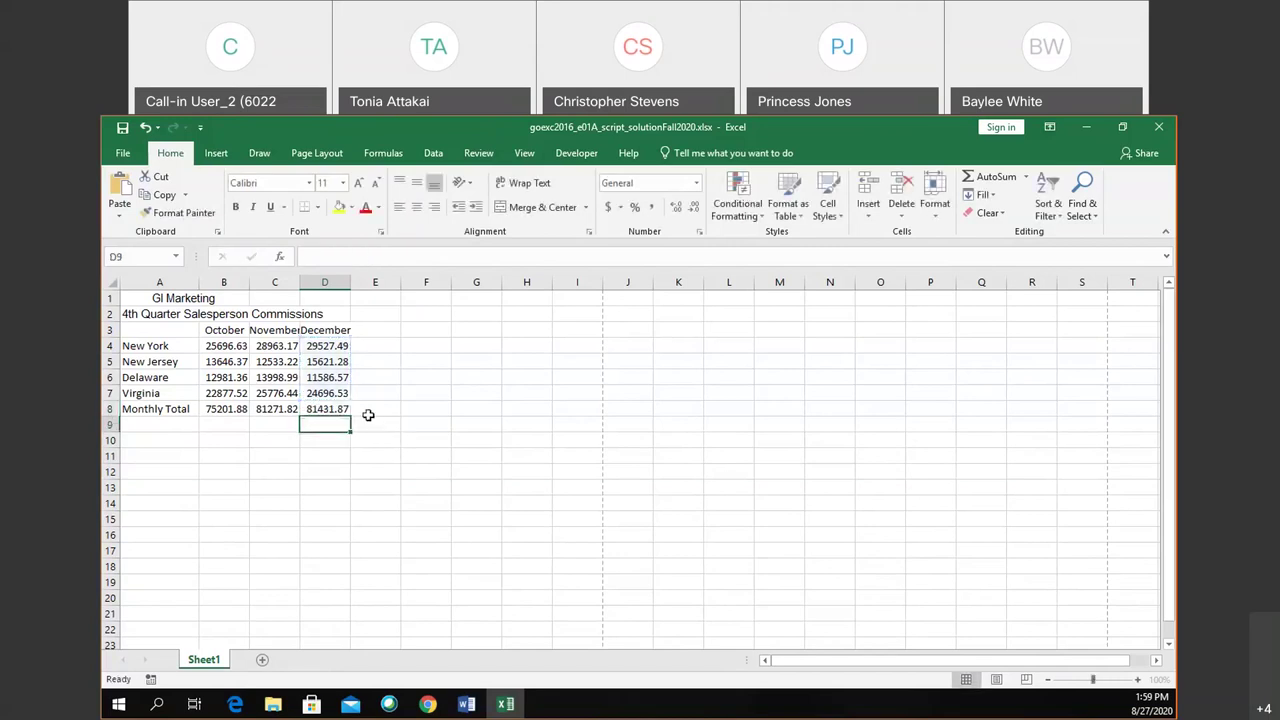
pyautogui.press('Up')
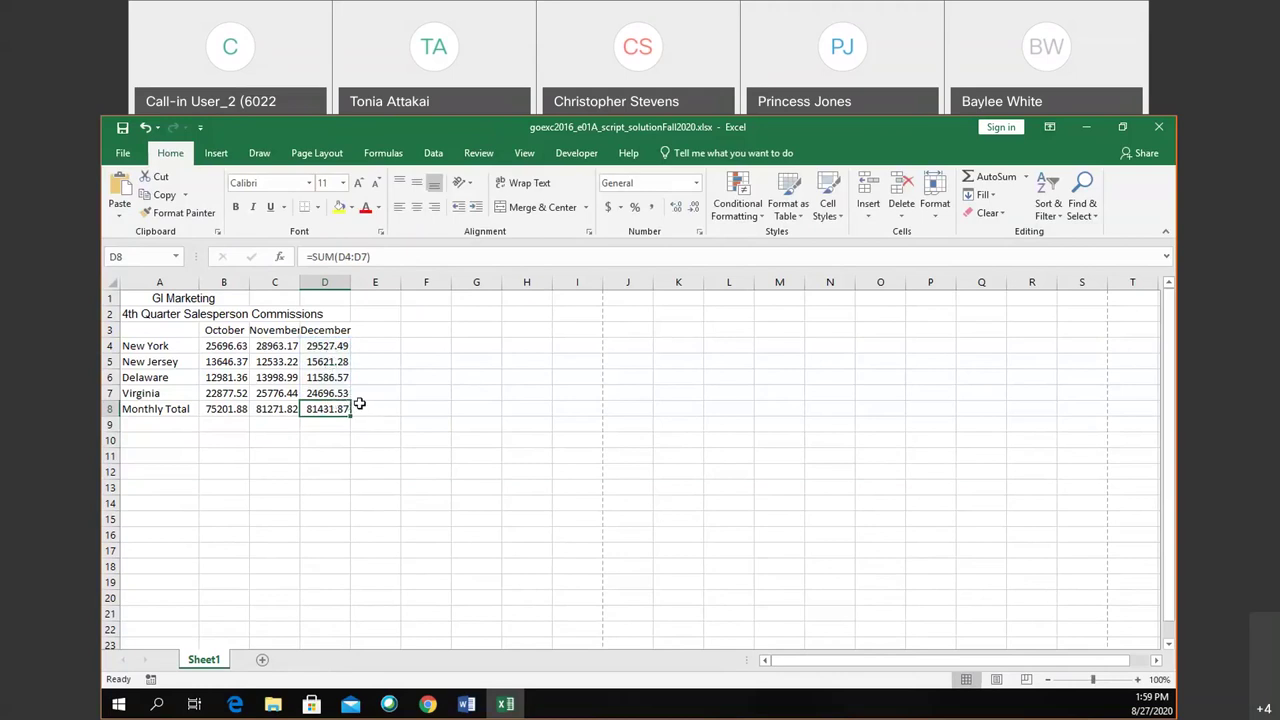
# Enter the heading Total in cell E3 beside the December heading
pyautogui.click(378, 330)
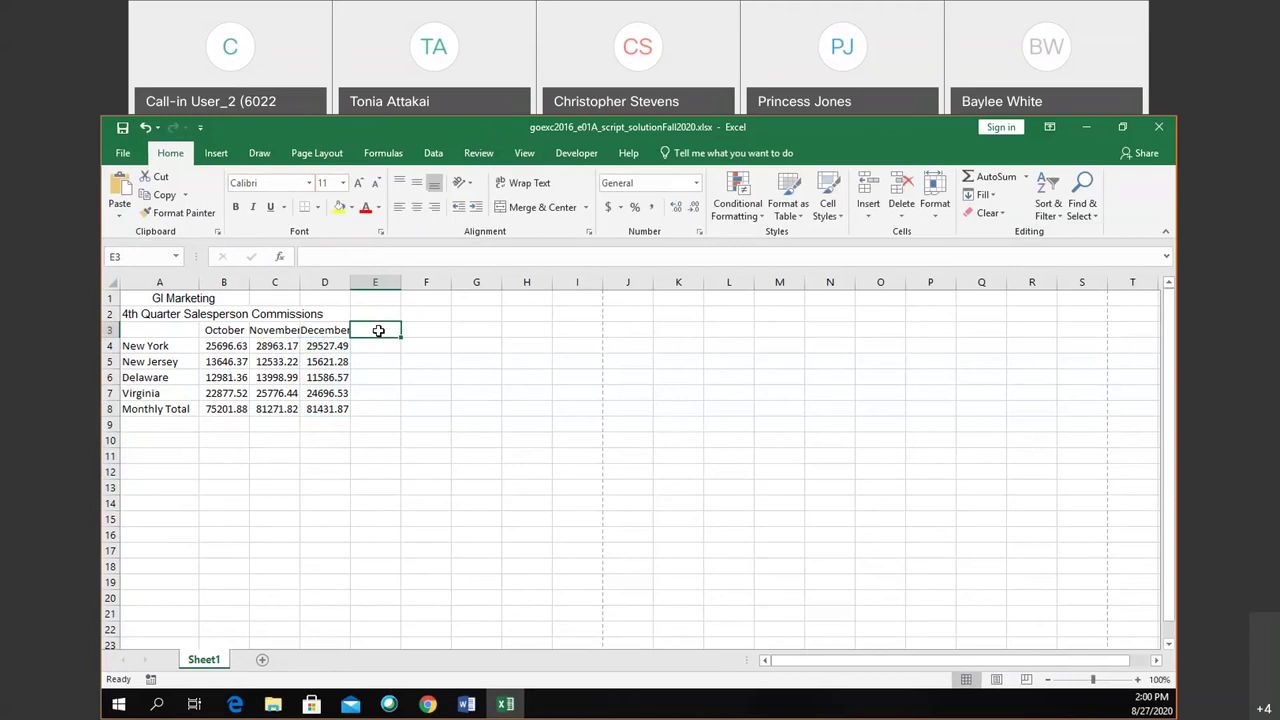
pyautogui.write('T')
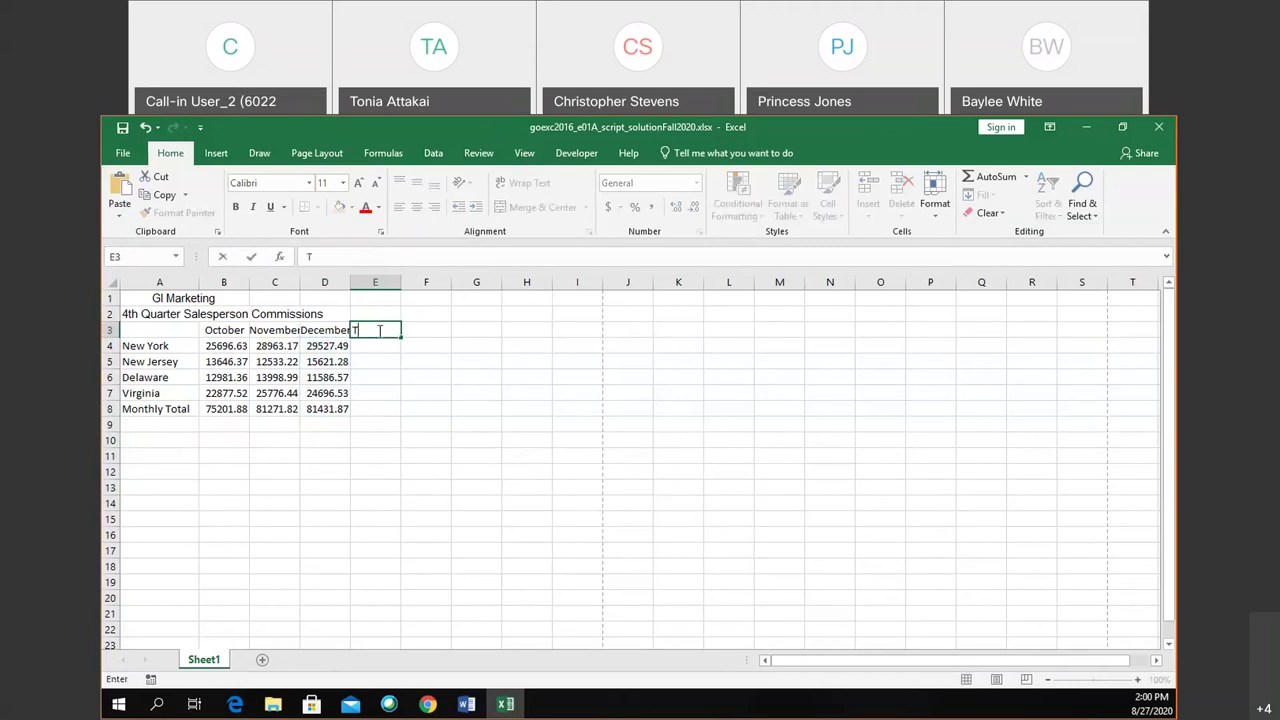
pyautogui.write('otal')
pyautogui.press('Return')
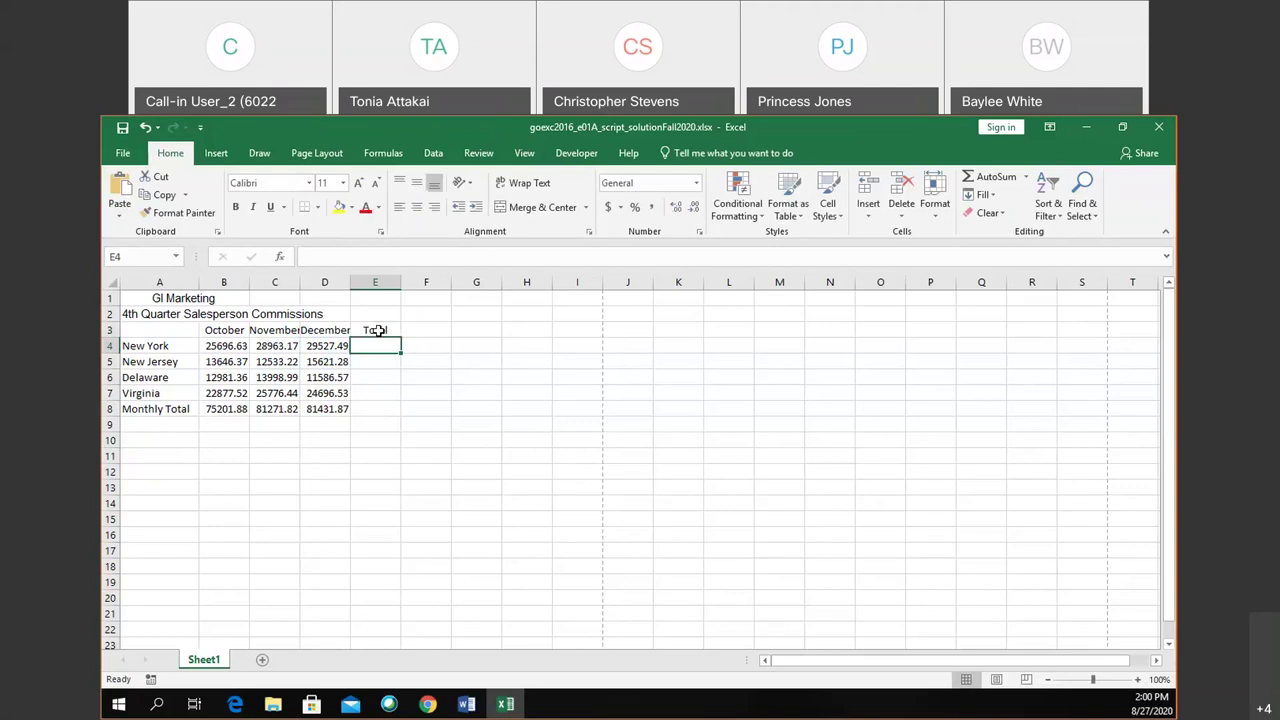
# Sum the New York row B4:D4 in E4 and add the matching row sums to E5:E8
pyautogui.hotkey('alt', '=')
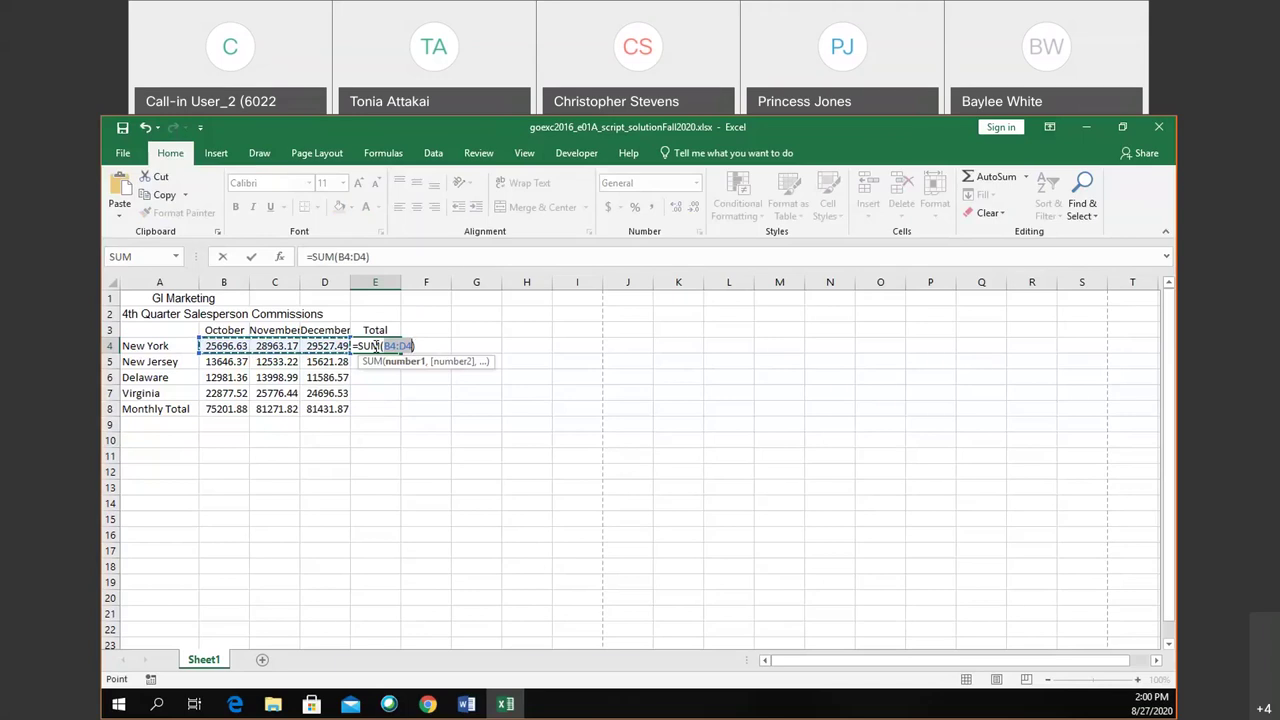
pyautogui.press('Return')
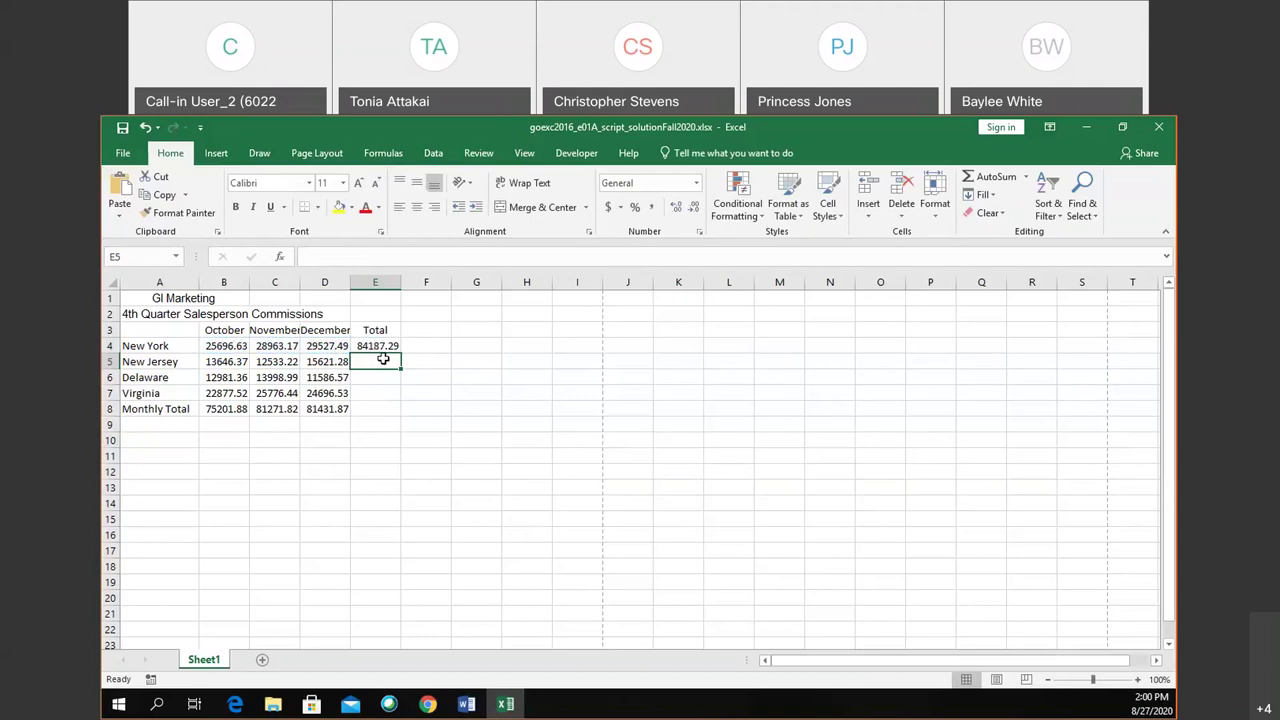
pyautogui.moveTo(383, 359); pyautogui.dragTo(382, 407)
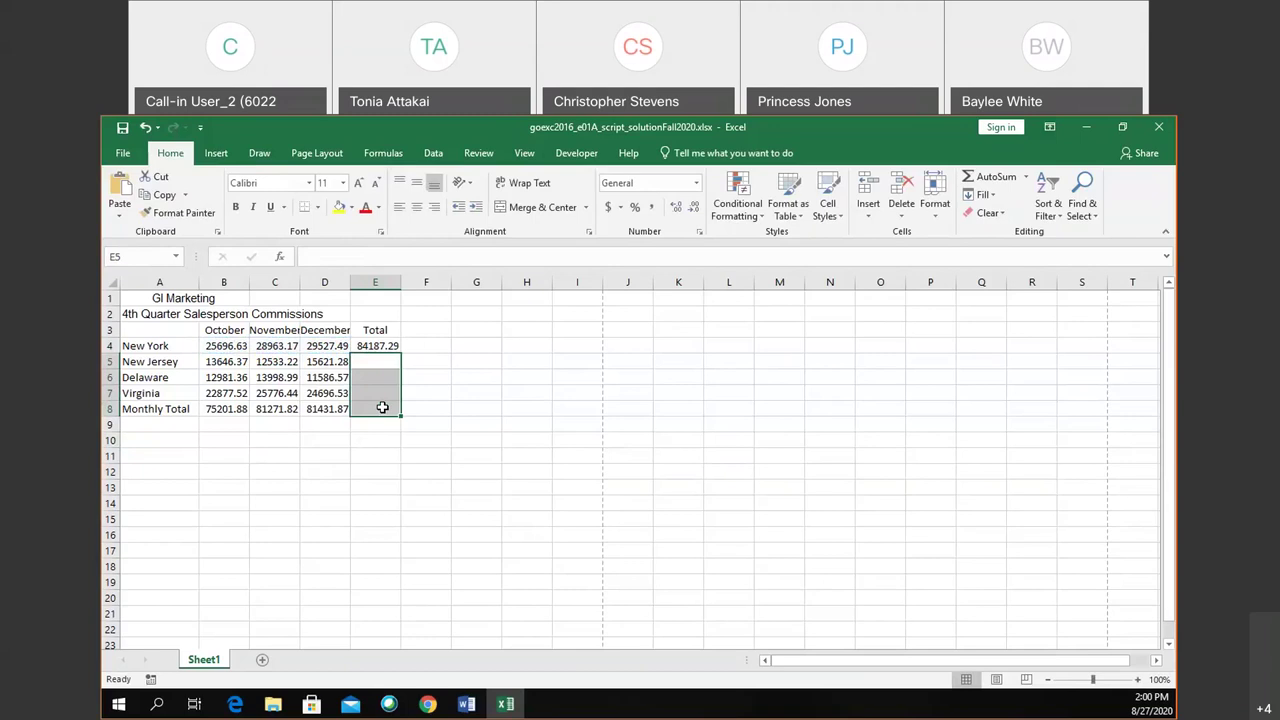
pyautogui.hotkey('alt', '=')
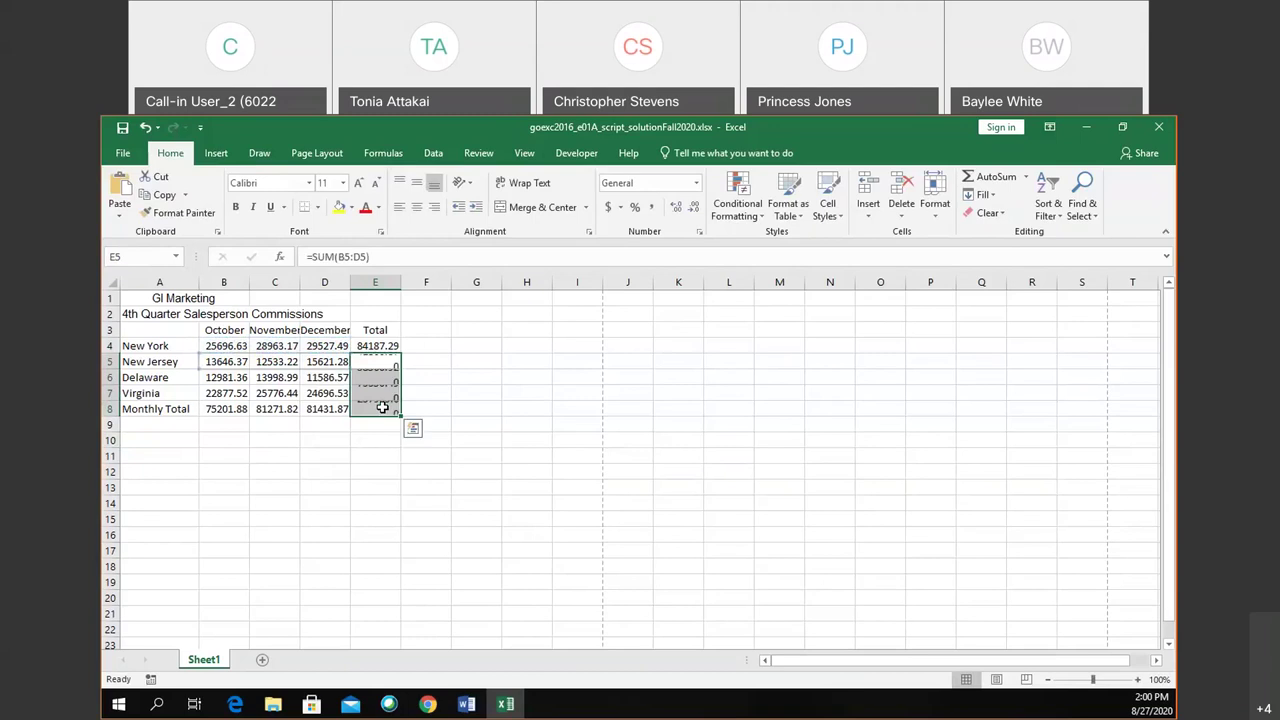
pyautogui.hotkey('ctrl', 'Return')
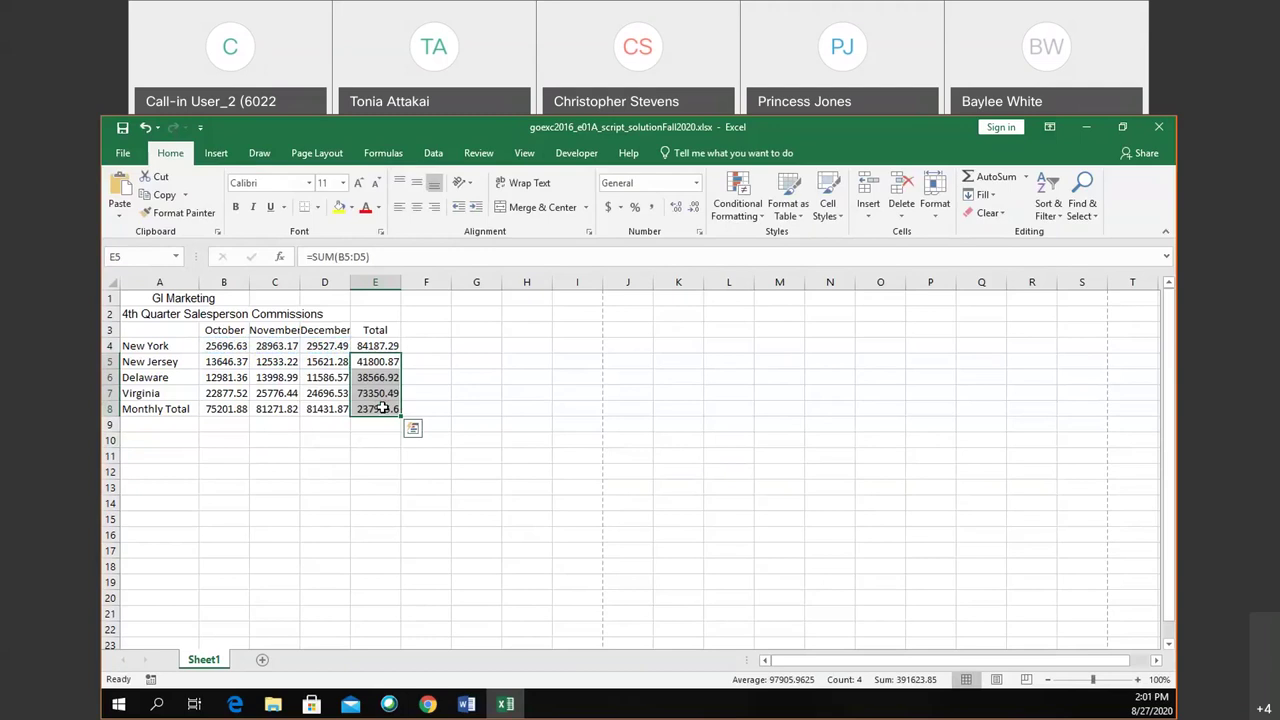
# Examine the New Jersey row sum formula in E5 and its cell references beside the neighbouring row totals
pyautogui.press('Up')
pyautogui.press('Down')
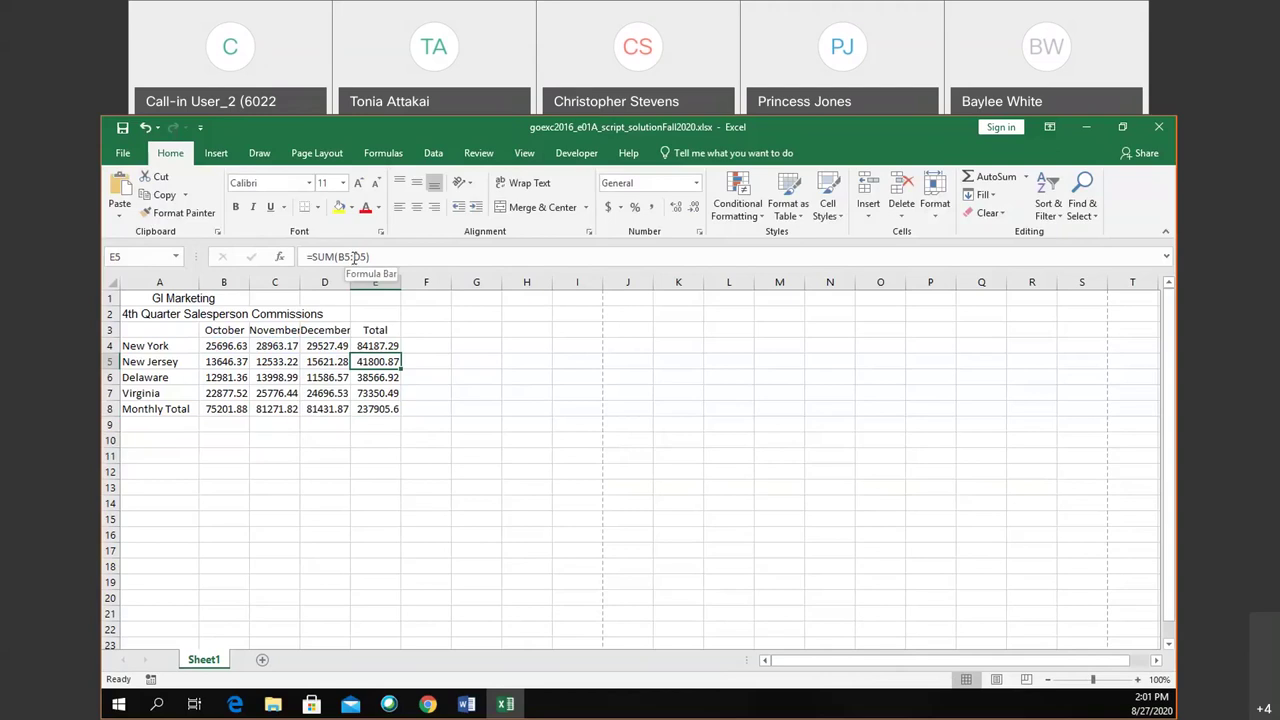
pyautogui.doubleClick(367, 361)
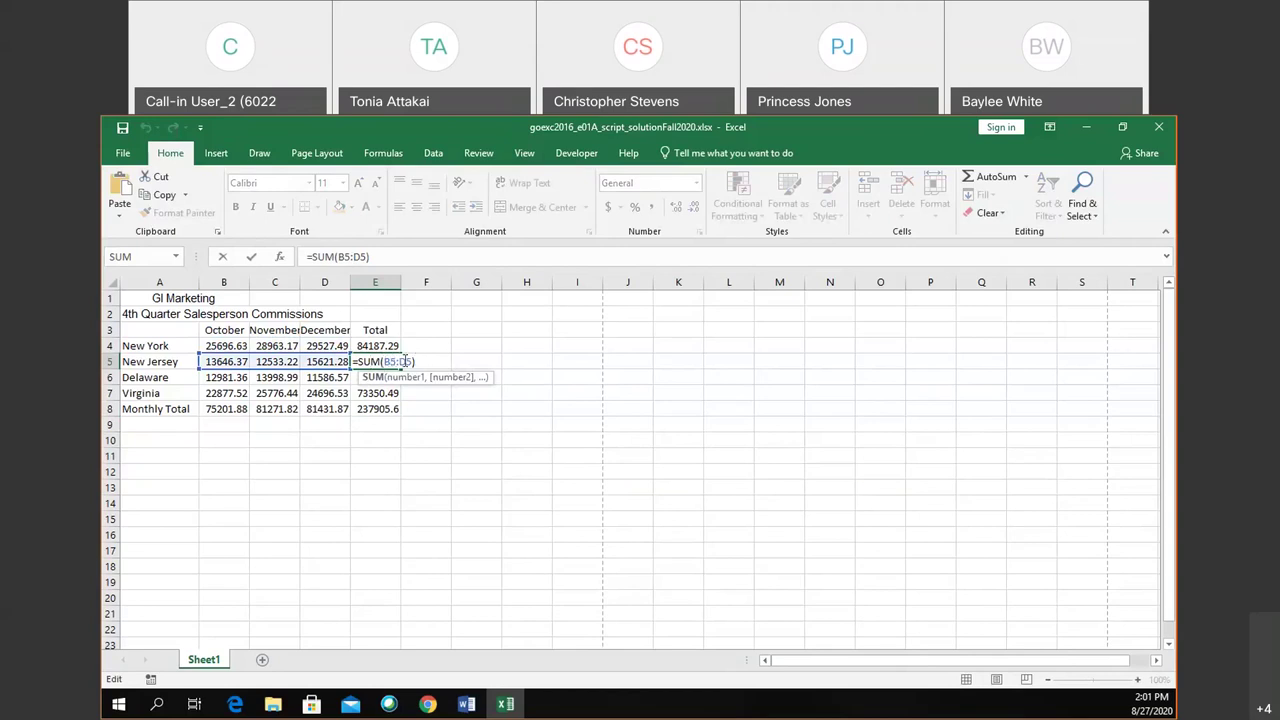
pyautogui.press('Return')
pyautogui.press('Return')
pyautogui.press('Return')
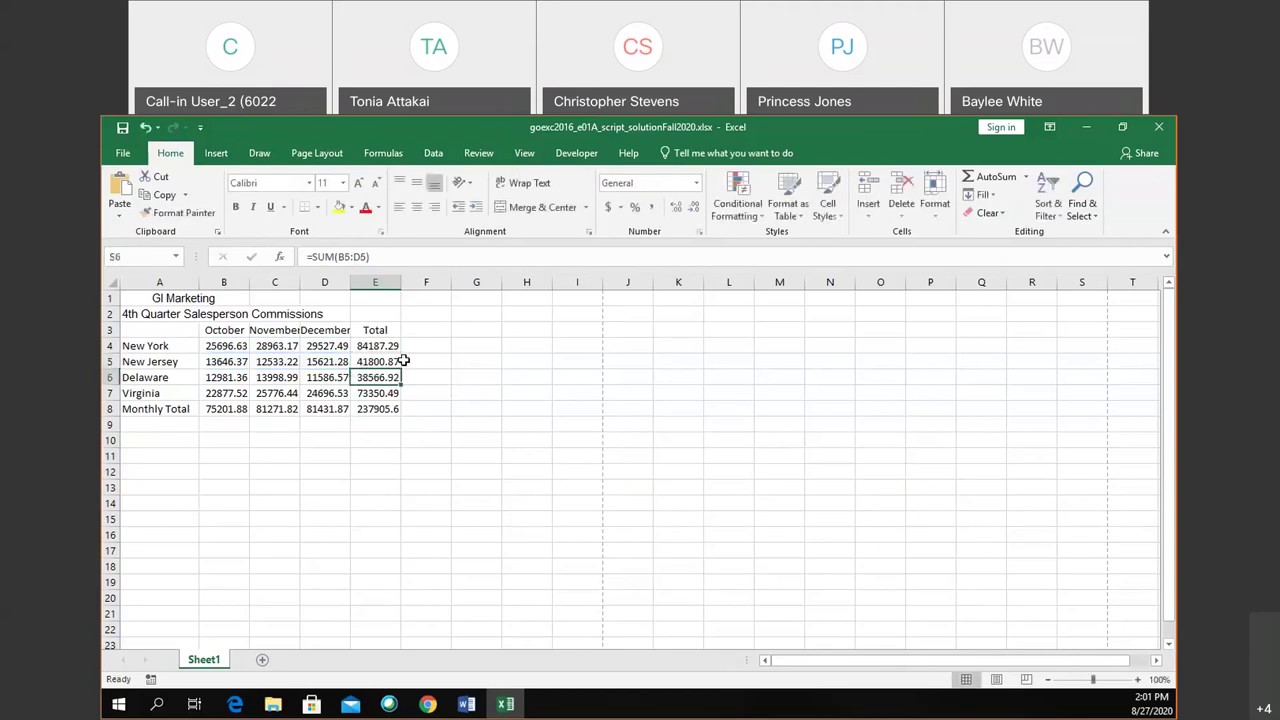
pyautogui.press('Up')
pyautogui.press('Up')
pyautogui.press('Up')
pyautogui.press('Up')
pyautogui.press('Down')
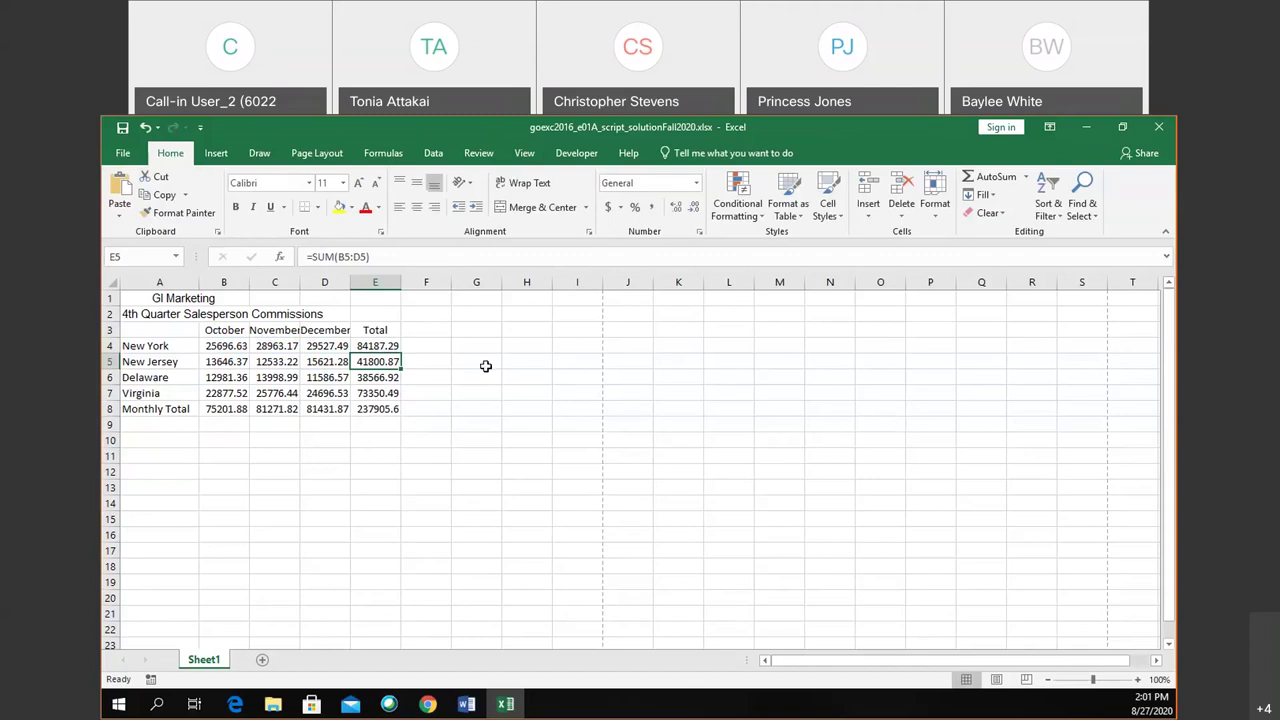
# Enter the heading Trend in cell F3 beside the Total heading
pyautogui.click(429, 330)
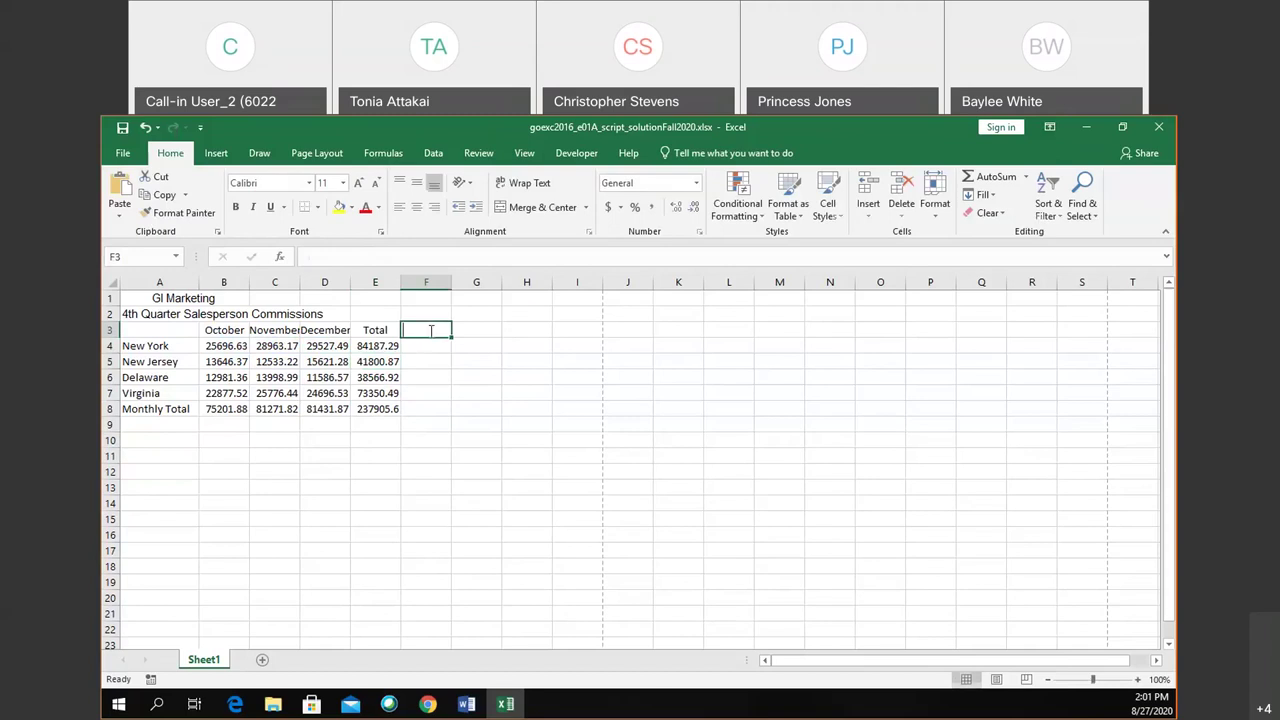
pyautogui.write('Trend')
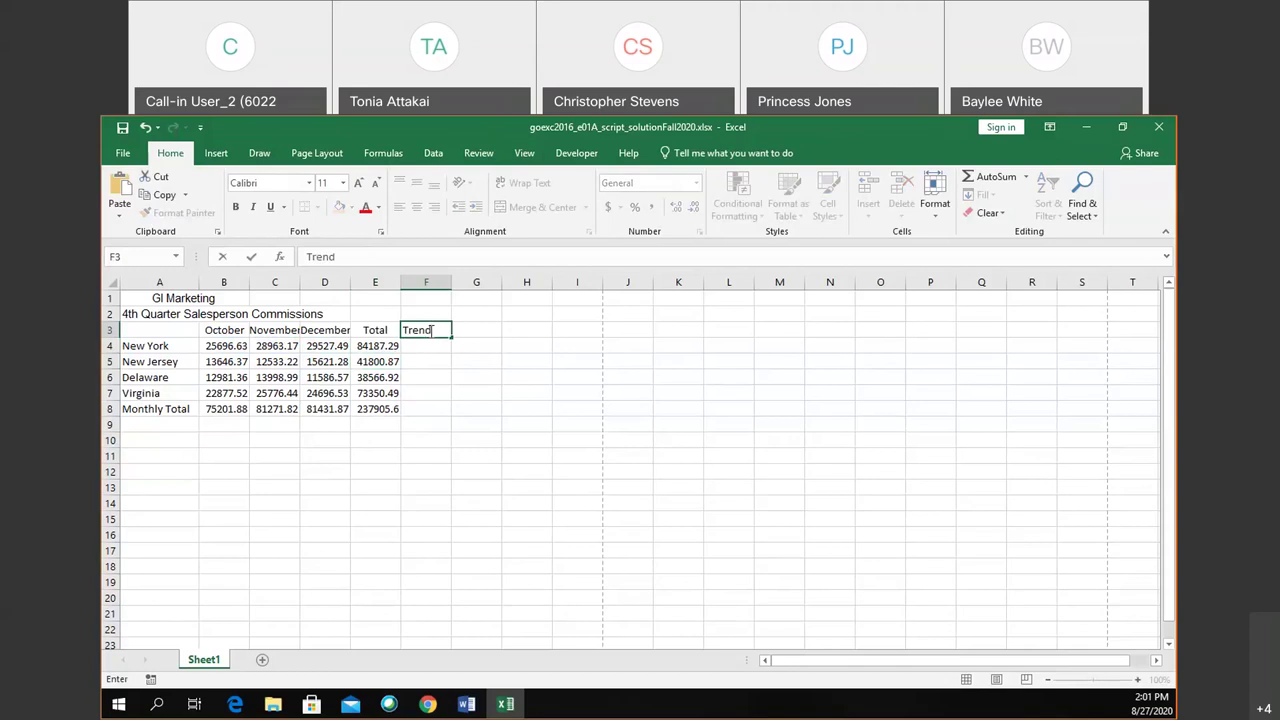
pyautogui.press('Return')
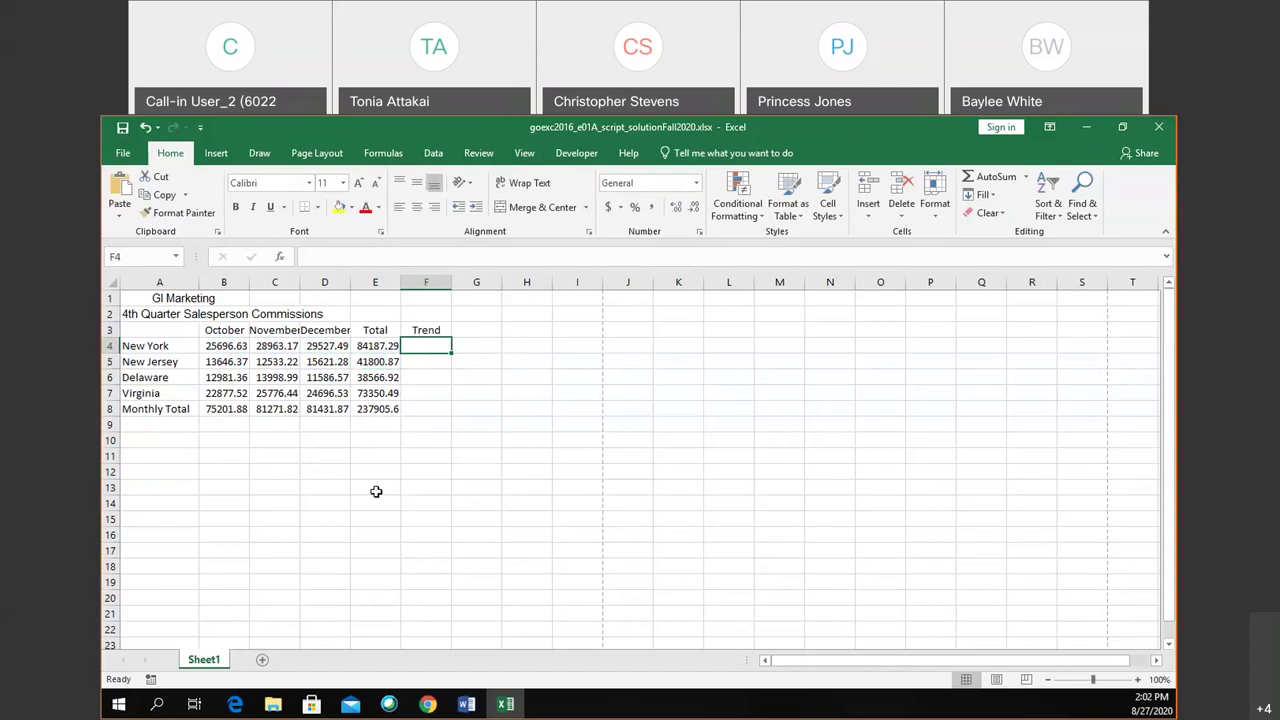
# Merge and center the GI Marketing title across A1:F1
pyautogui.click(143, 300)
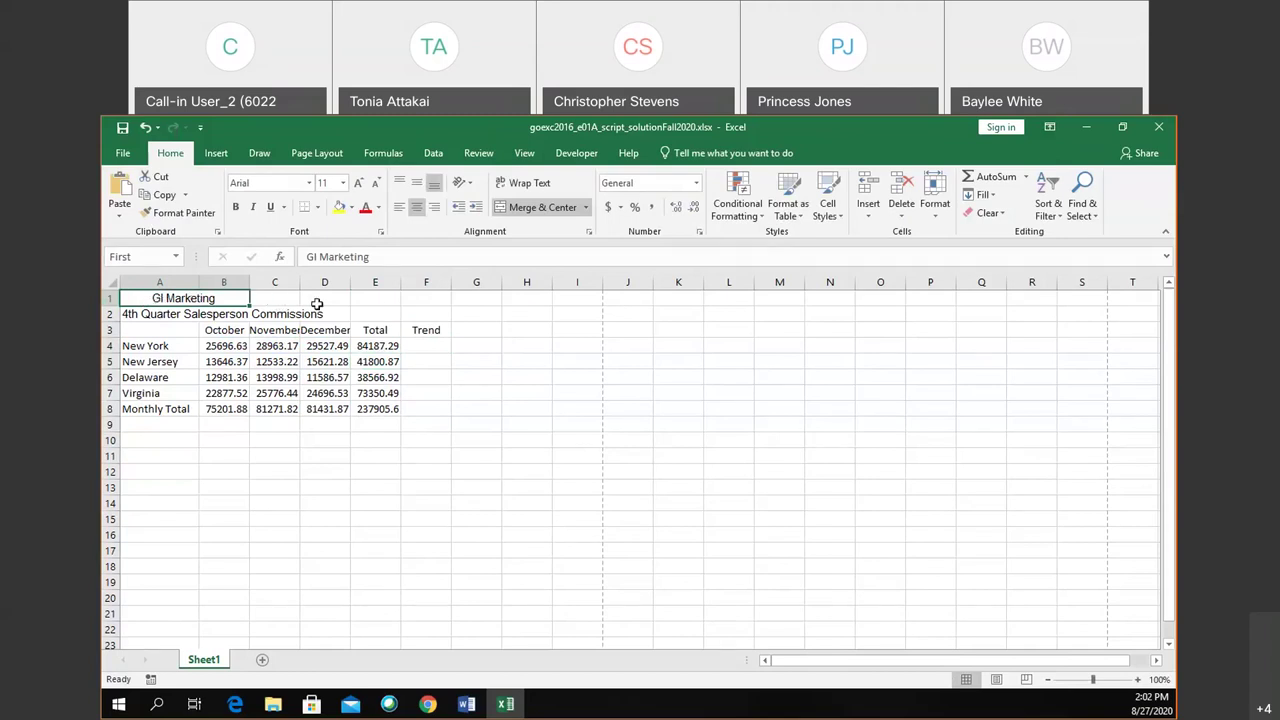
pyautogui.doubleClick(166, 300)
pyautogui.click(160, 312)
pyautogui.moveTo(152, 298); pyautogui.dragTo(430, 296)
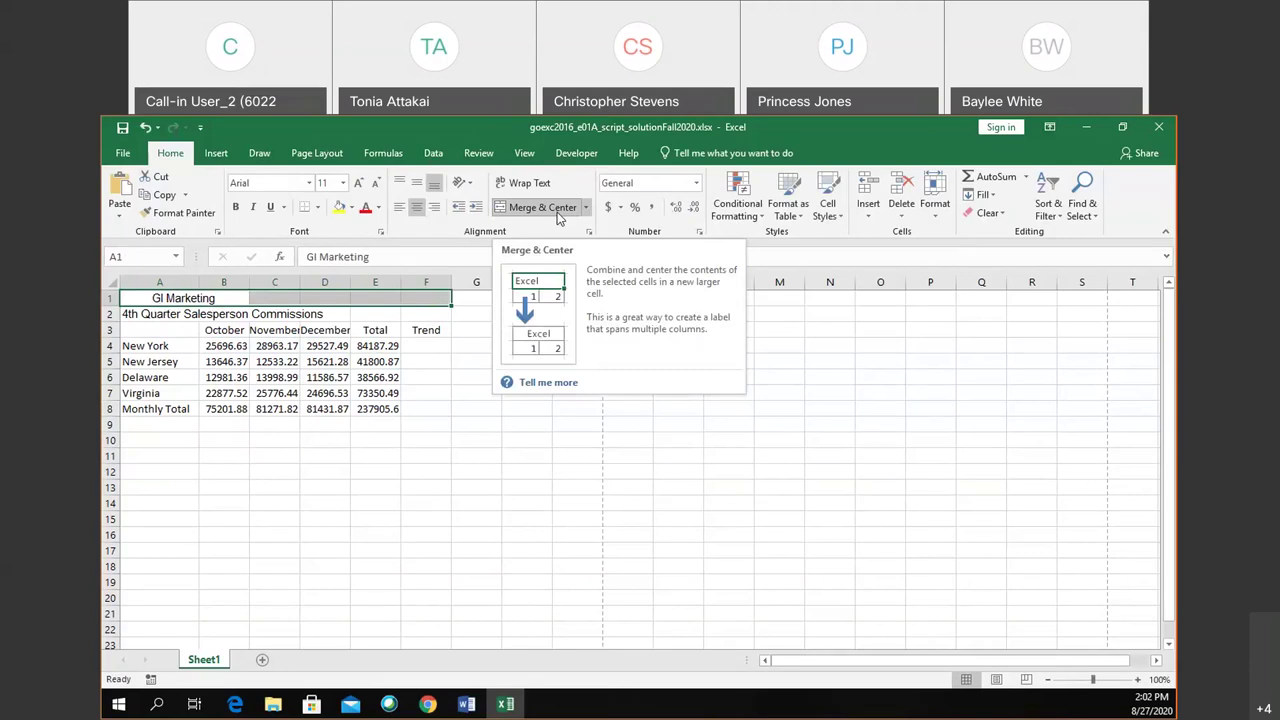
pyautogui.click(558, 217)
pyautogui.click(558, 217)
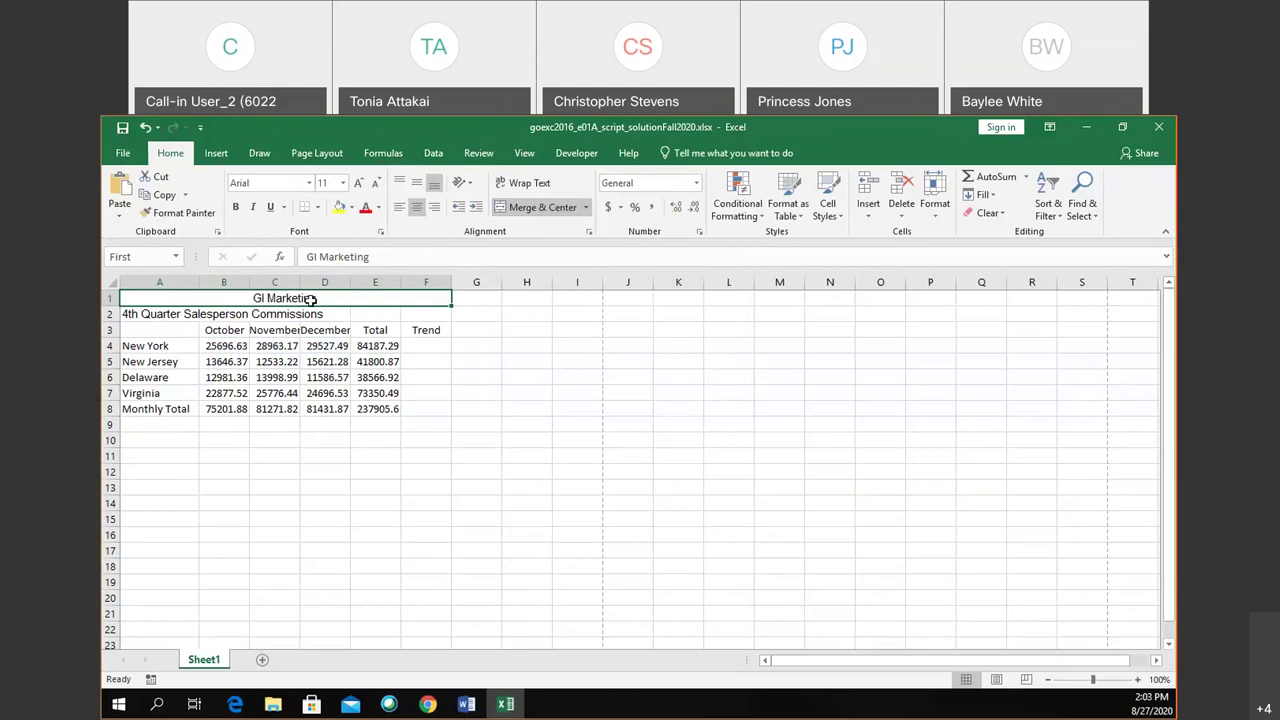
# Enter the sample words left in cell I1 and right in cell J1
pyautogui.click(570, 298)
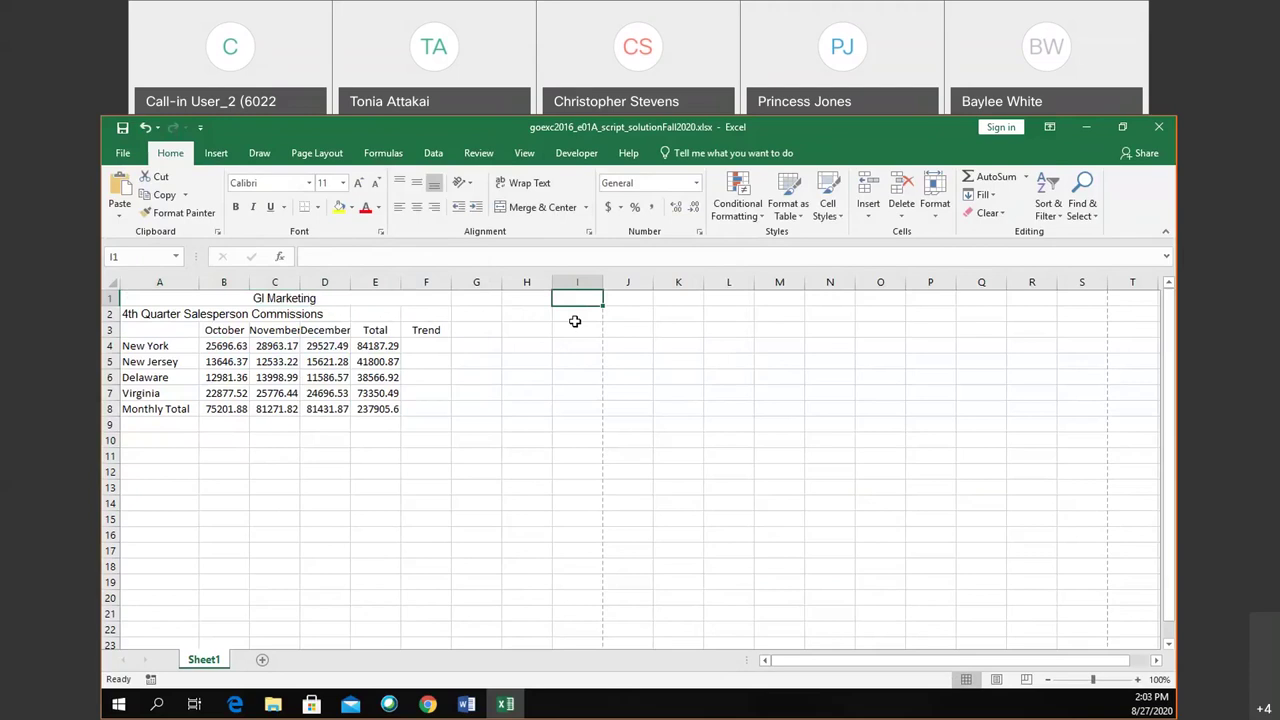
pyautogui.write('fir')
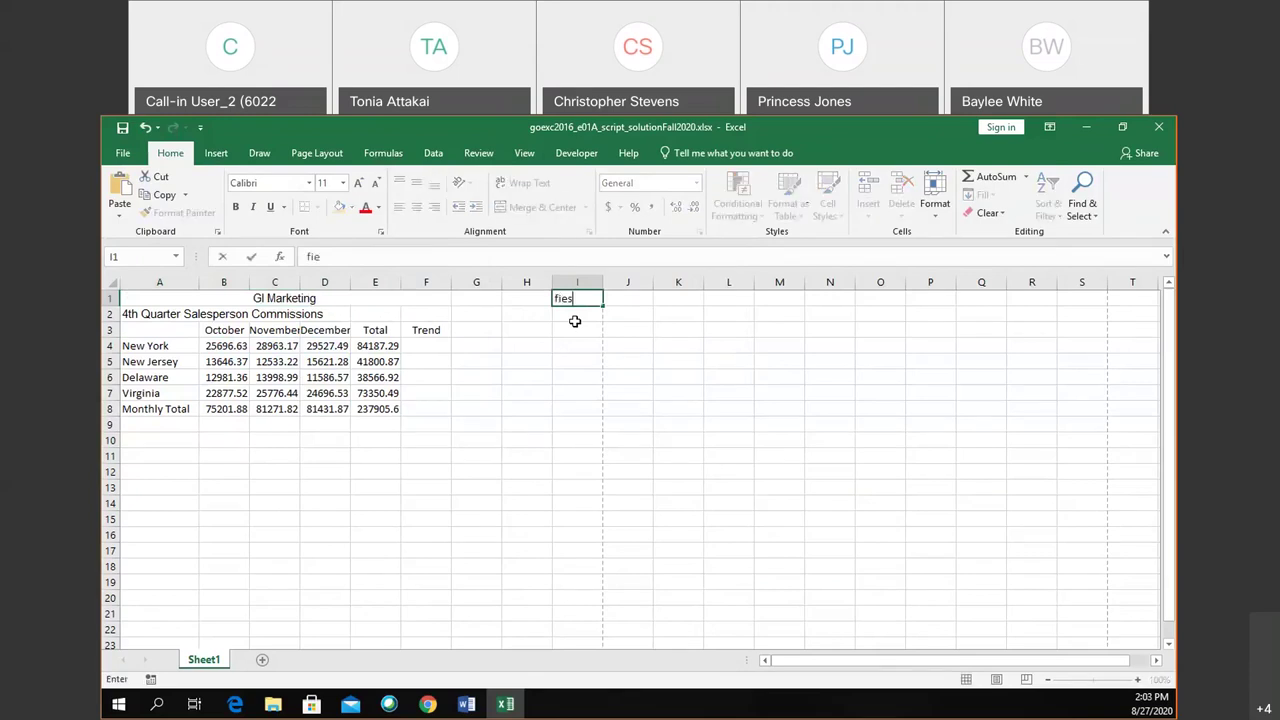
pyautogui.press('BackSpace')
pyautogui.press('BackSpace')
pyautogui.press('BackSpace')
pyautogui.write('left')
pyautogui.press('Tab')
pyautogui.write('right')
pyautogui.hotkey('shift', 'Tab')
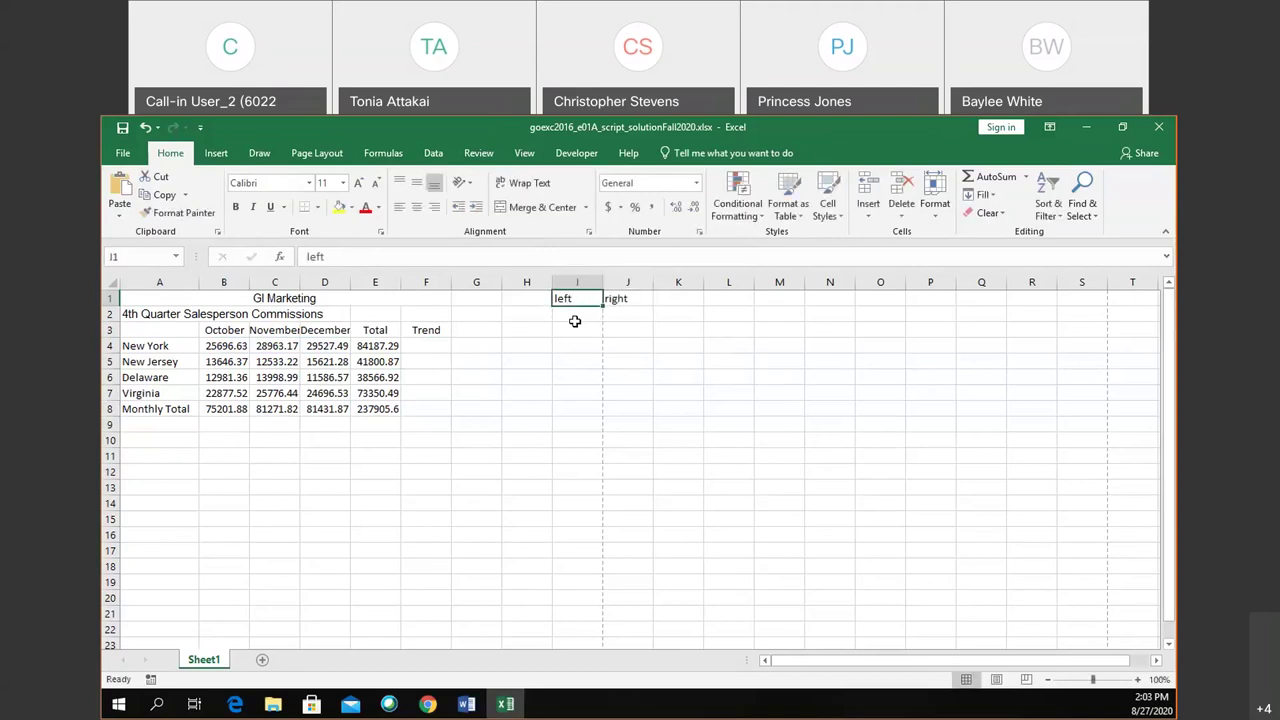
# Merge and center the sample cells I1:J1, first cancelling and then accepting that only the upper-left value is kept
pyautogui.hotkey('shift', 'Right')
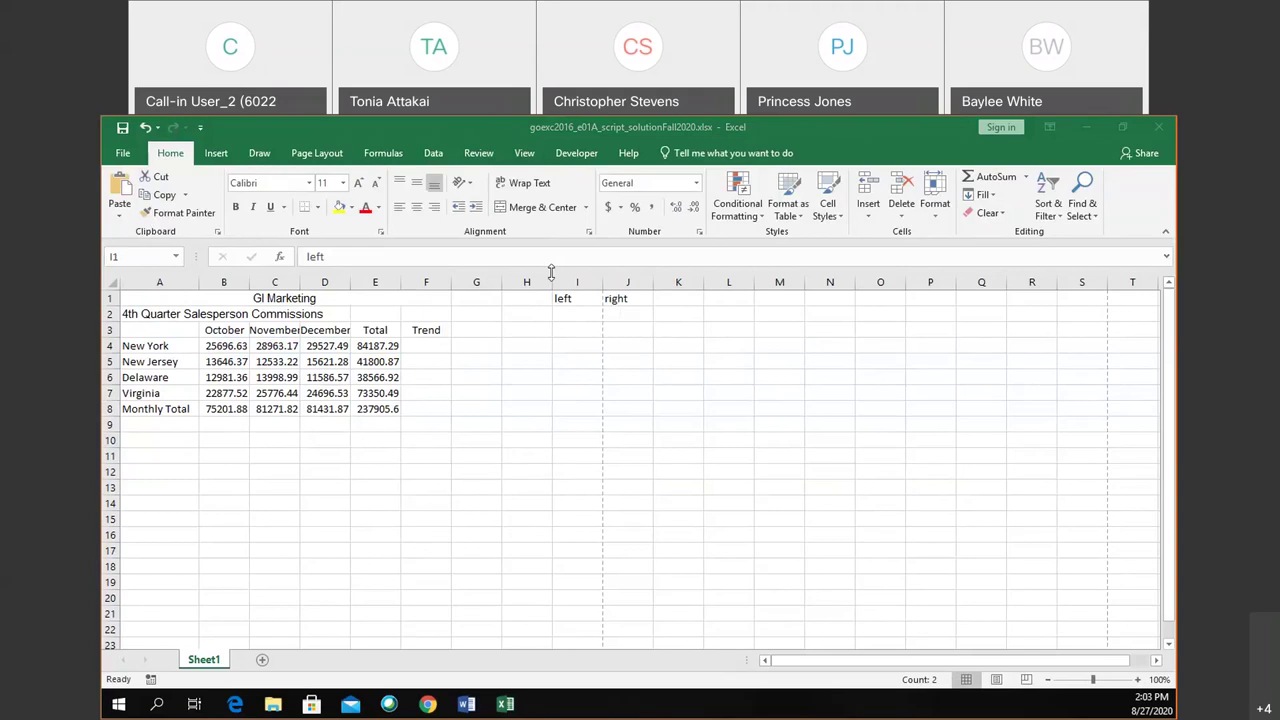
pyautogui.click(555, 308)
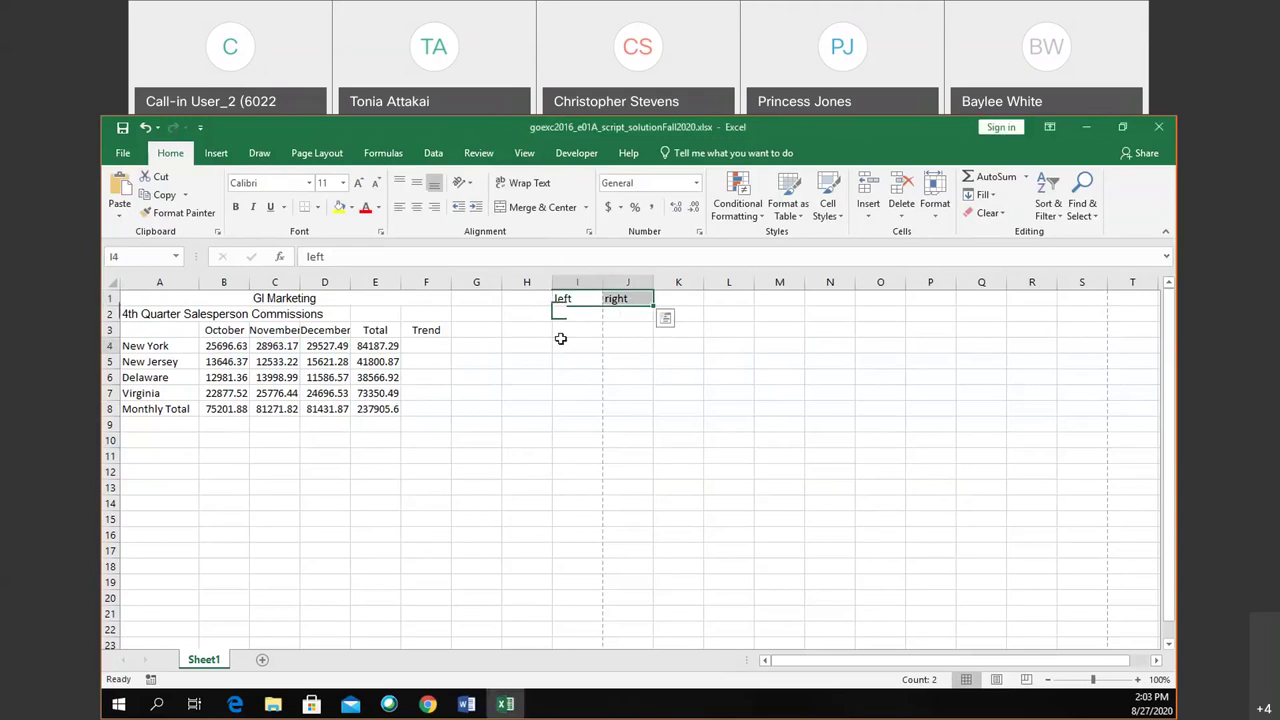
pyautogui.click(560, 337)
pyautogui.click(564, 299)
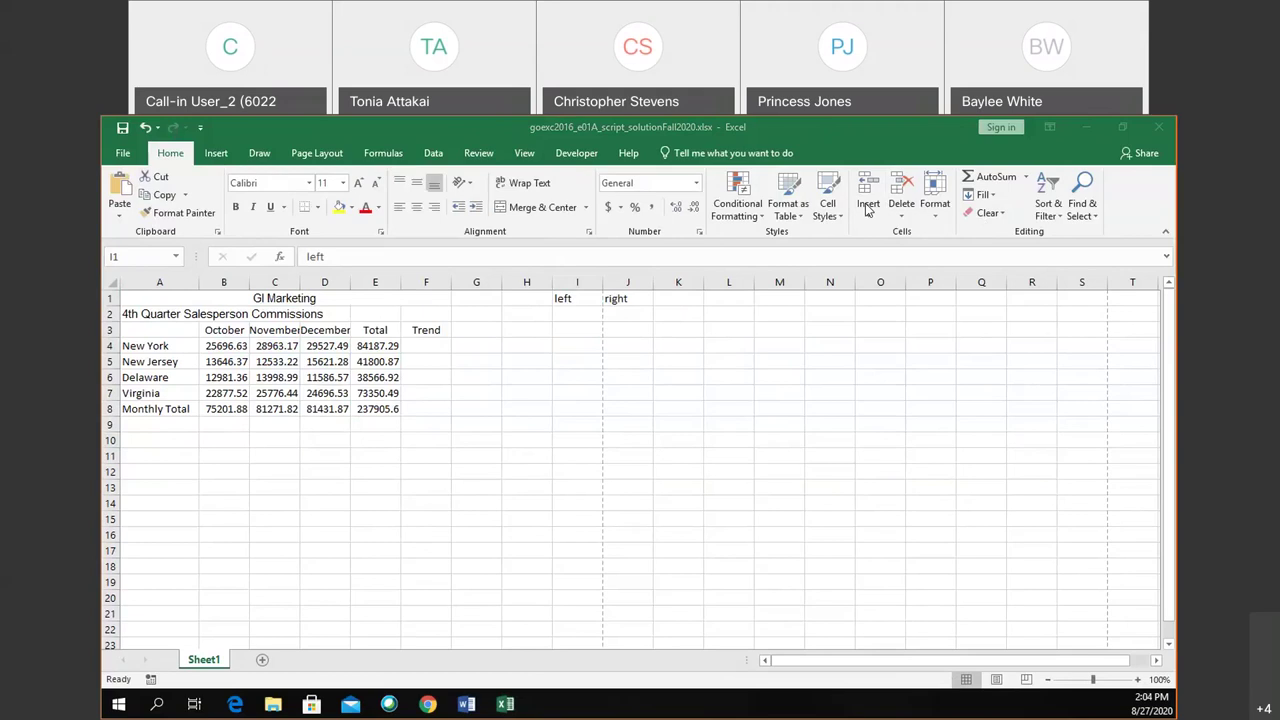
pyautogui.click(600, 296)
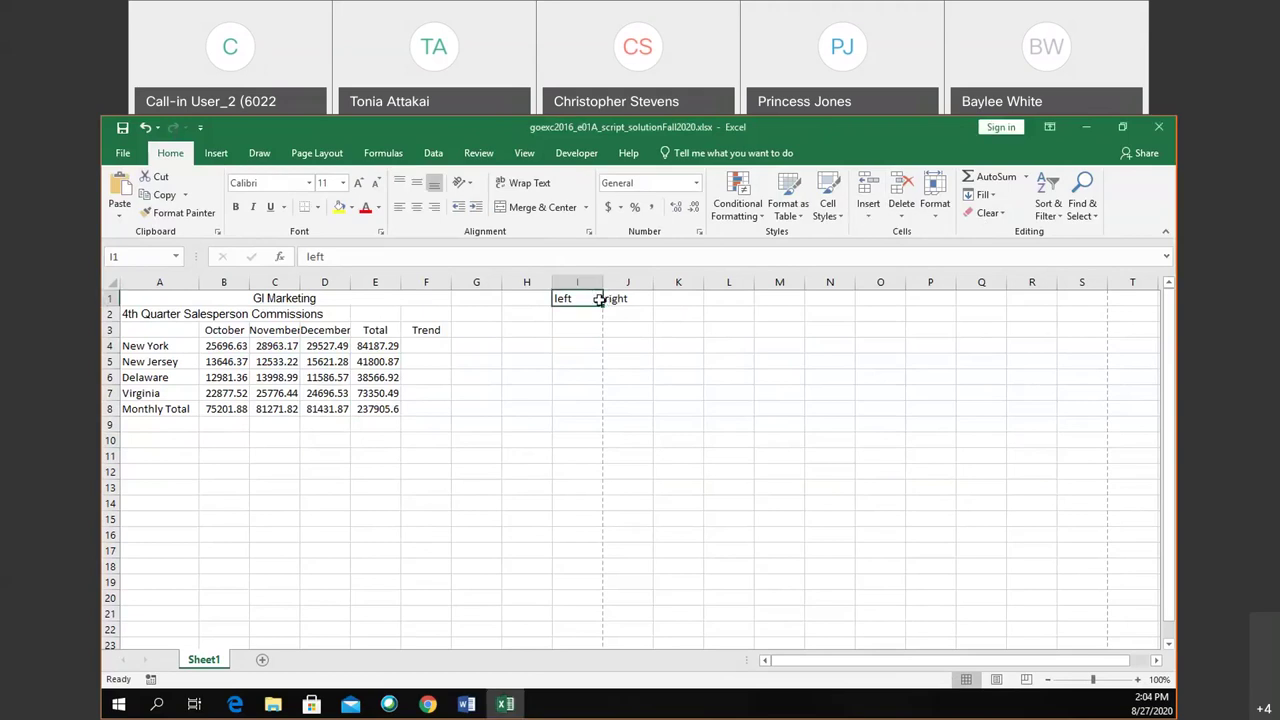
pyautogui.moveTo(597, 298); pyautogui.dragTo(617, 299)
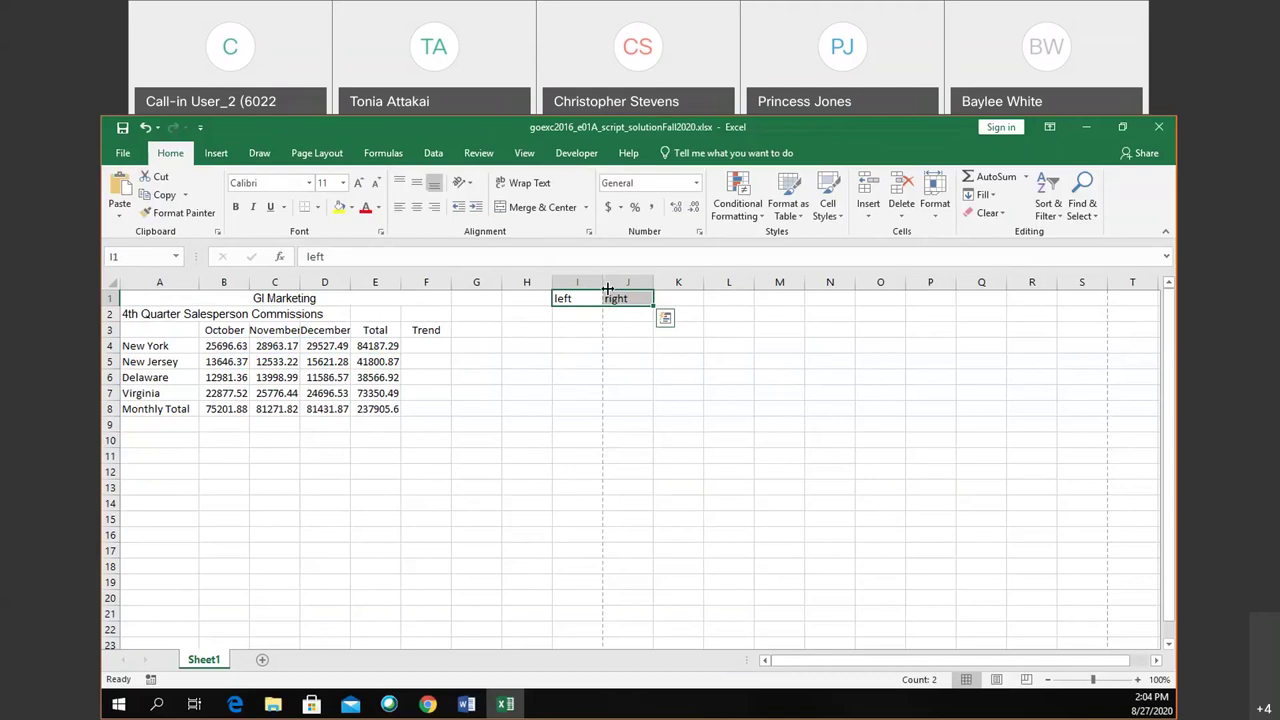
pyautogui.click(556, 212)
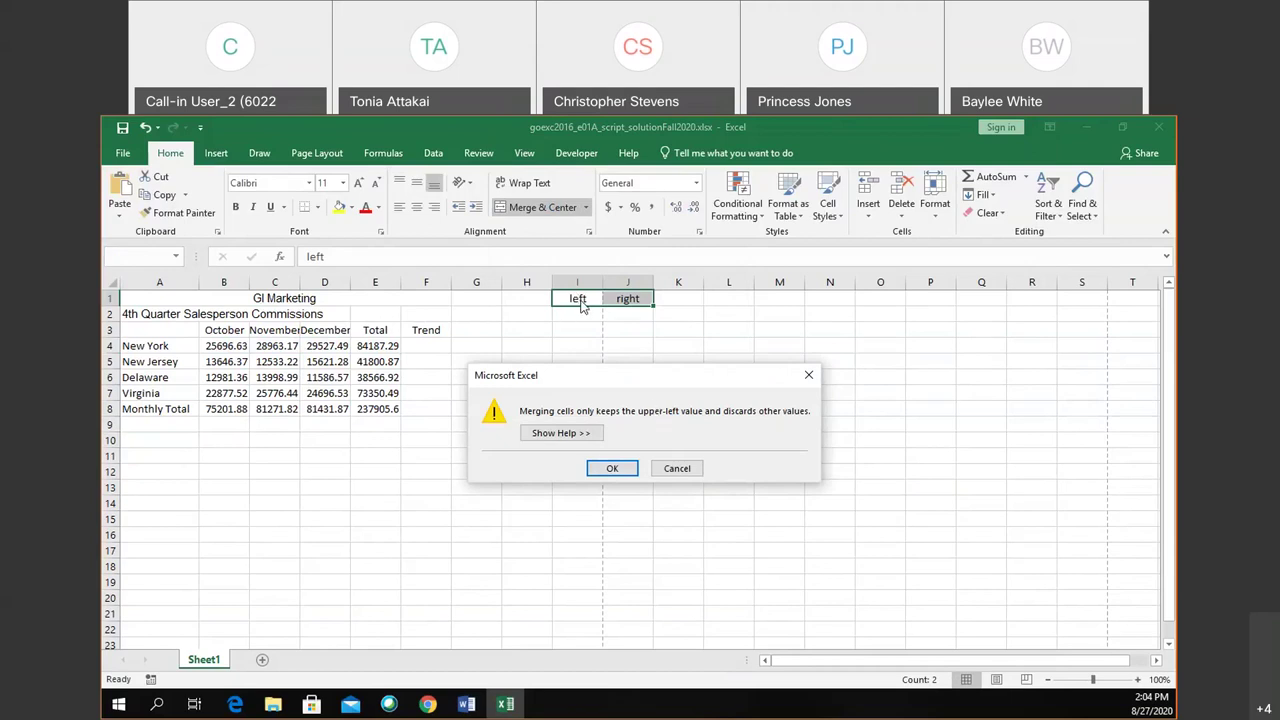
pyautogui.click(677, 468)
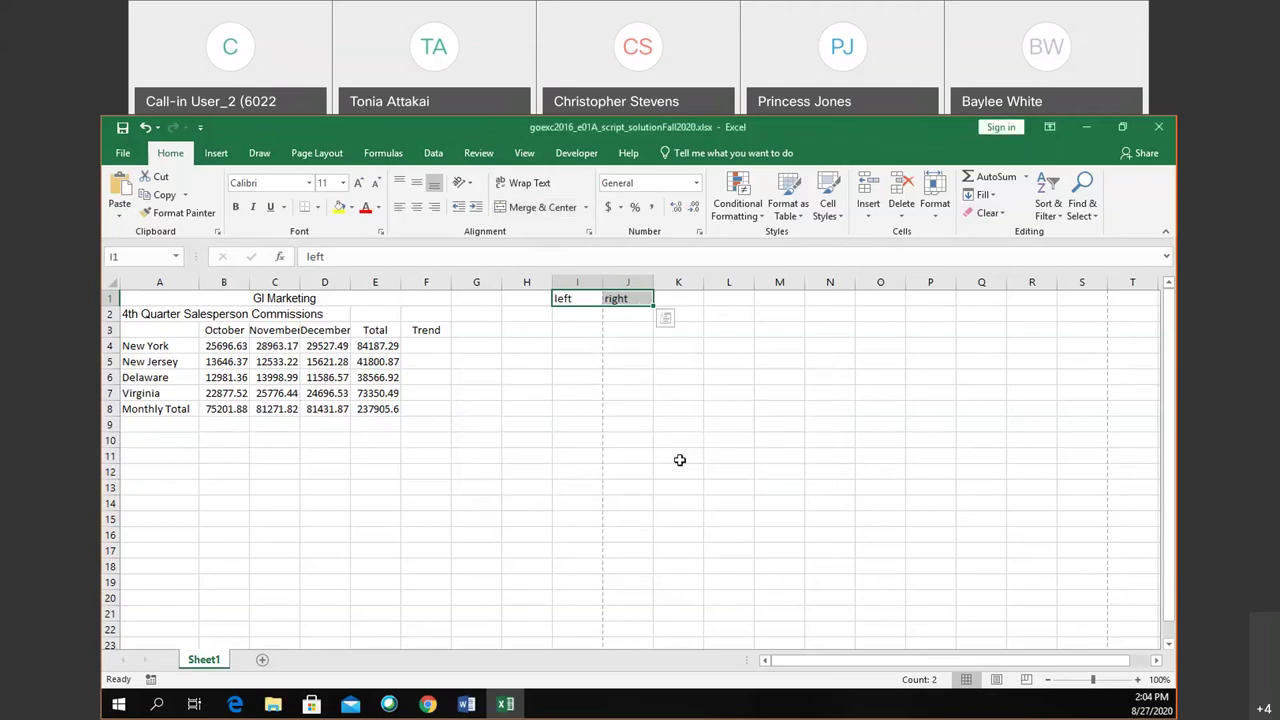
pyautogui.click(540, 207)
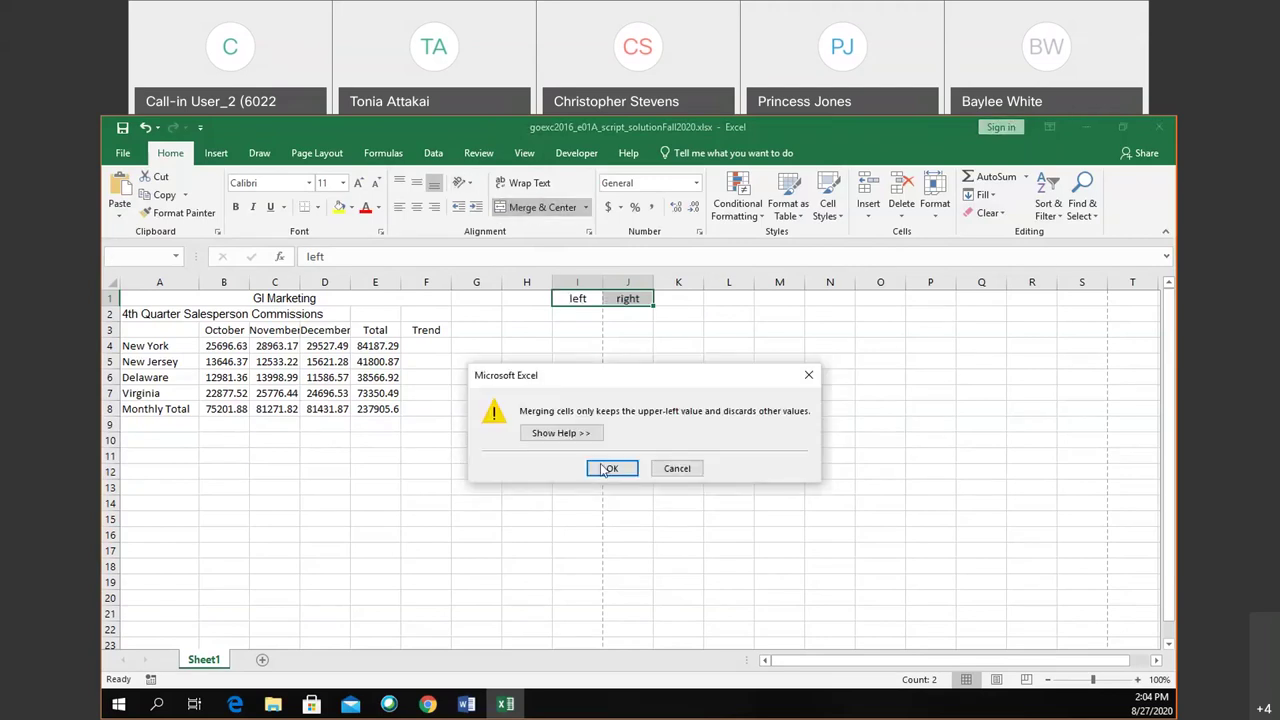
pyautogui.click(609, 468)
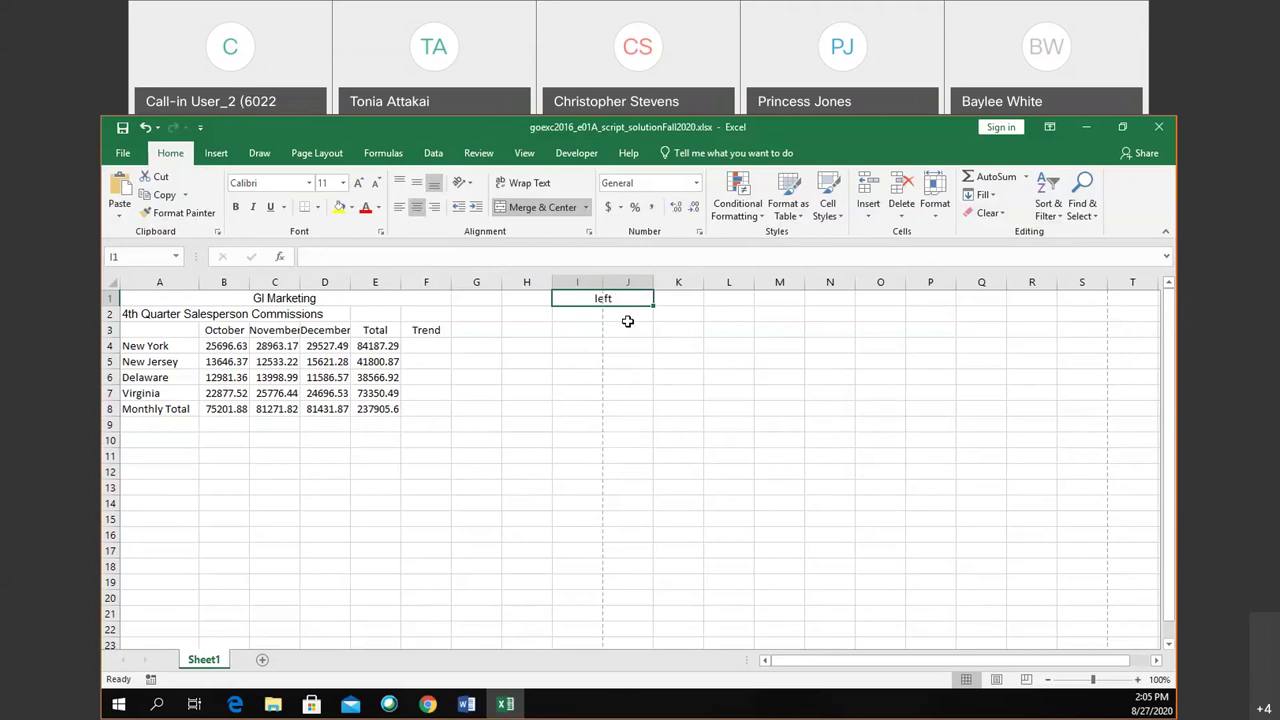
# Undo the merge of I1:J1 and both sample word entries
pyautogui.hotkey('ctrl', 'z')
pyautogui.hotkey('ctrl', 'z')
pyautogui.hotkey('ctrl', 'z')
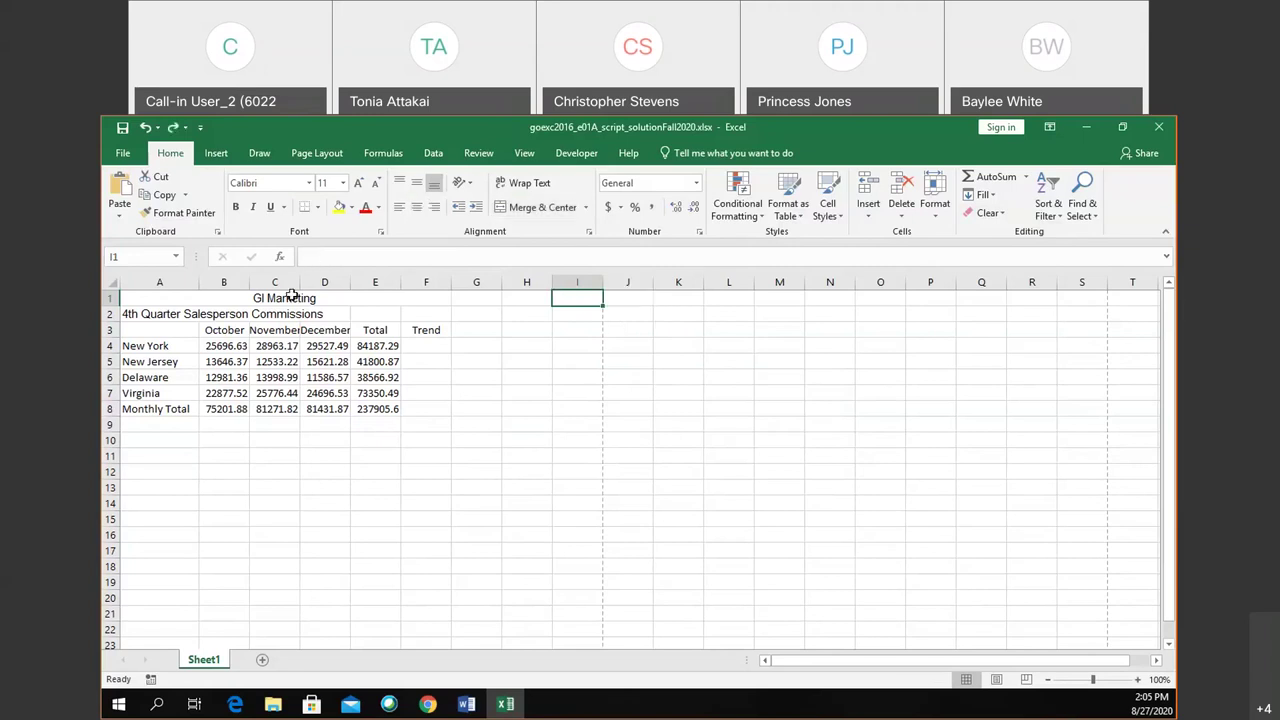
# Merge and center the subtitle 4th Quarter Salesperson Commissions across A2:F2
pyautogui.click(173, 313)
pyautogui.moveTo(175, 311); pyautogui.dragTo(409, 310)
pyautogui.click(548, 208)
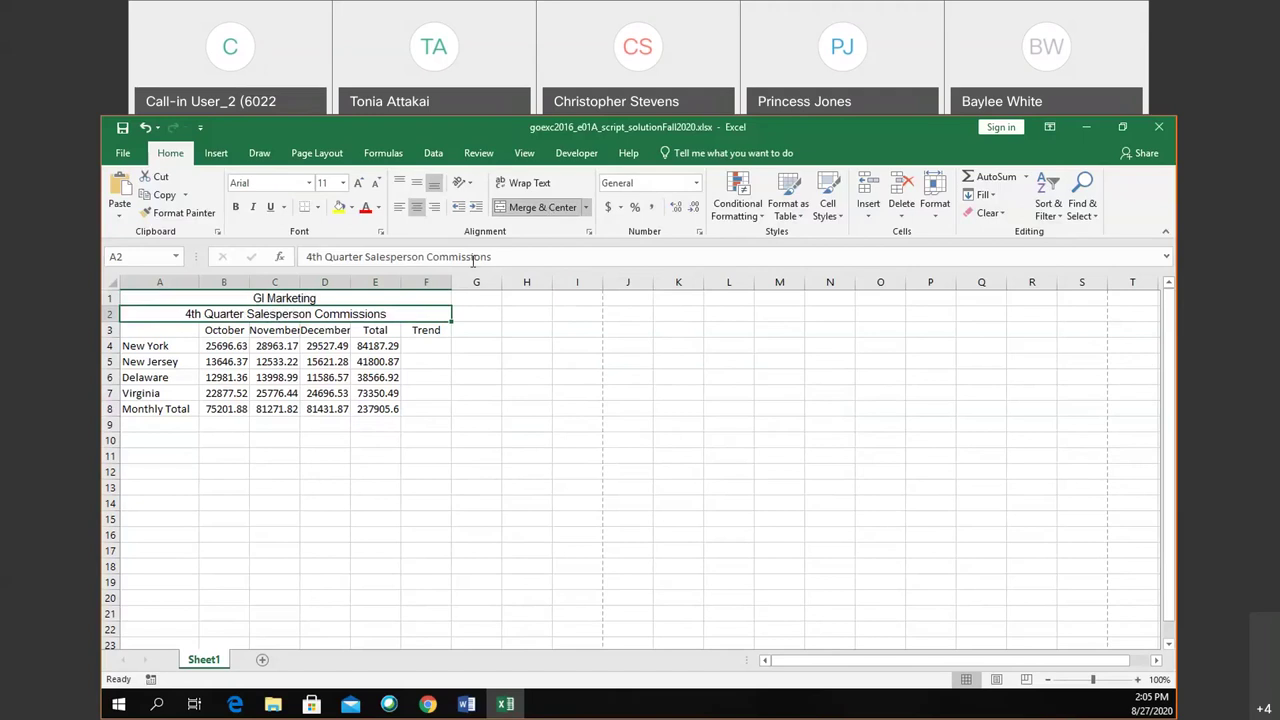
# Apply the Title cell style to the GI Marketing title in row 1
pyautogui.click(360, 298)
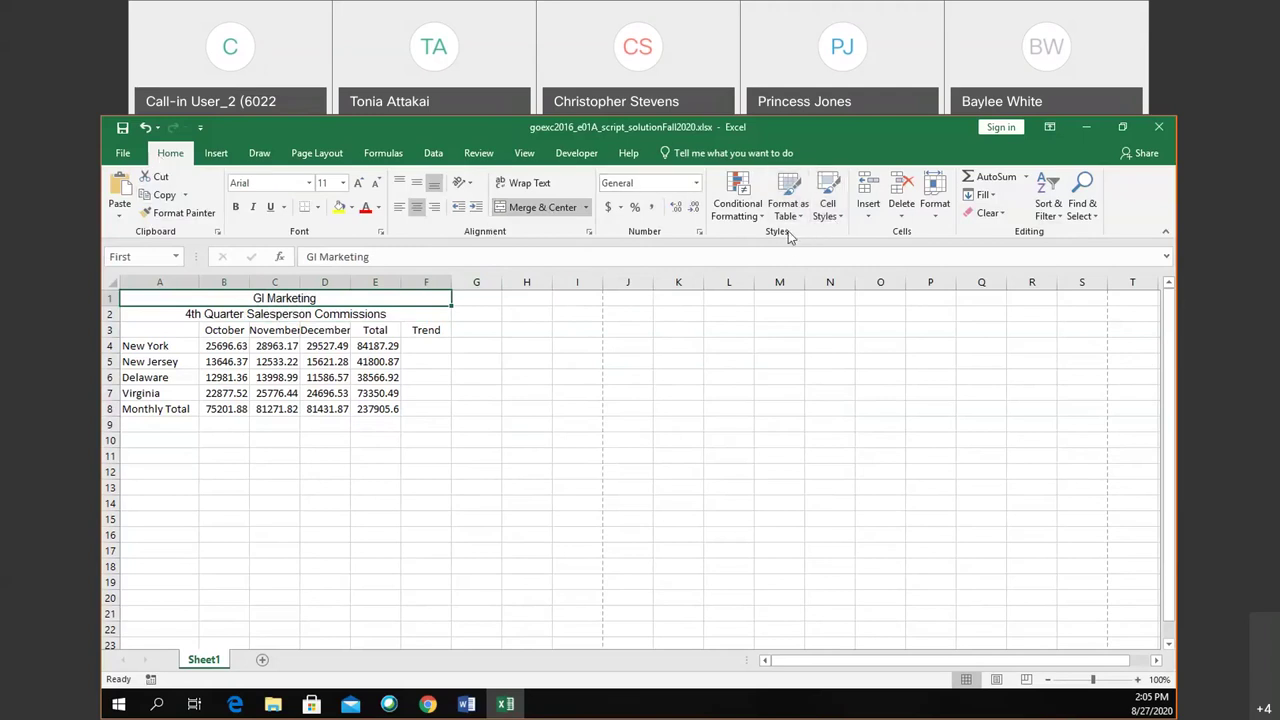
pyautogui.click(828, 210)
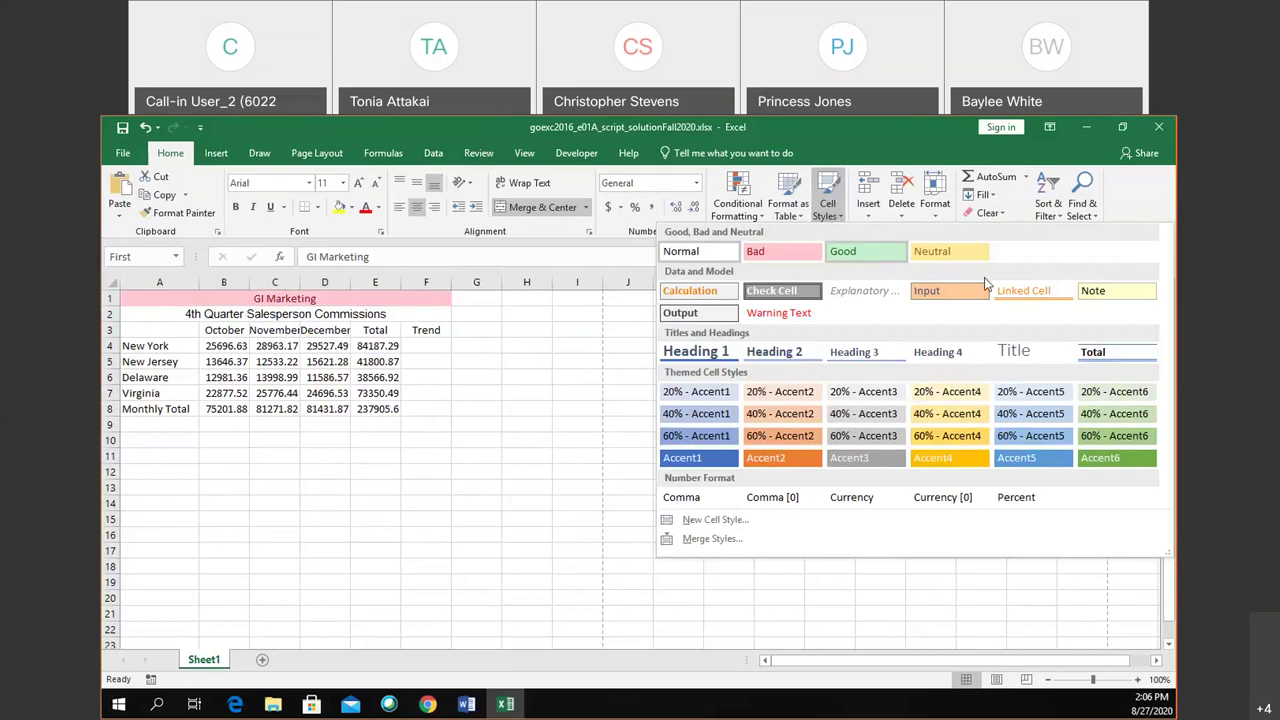
pyautogui.click(1022, 357)
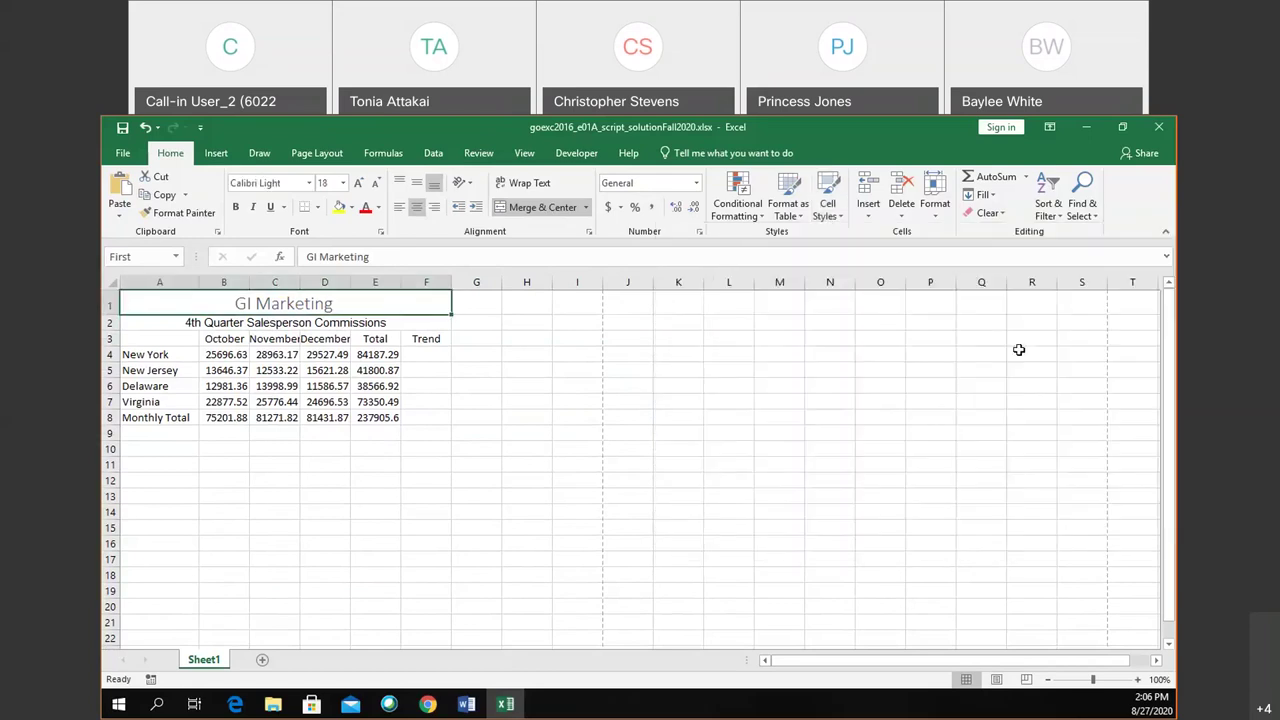
# Apply the Heading 1 cell style to the subtitle in row 2 and compare its formatting with the title's
pyautogui.click(191, 323)
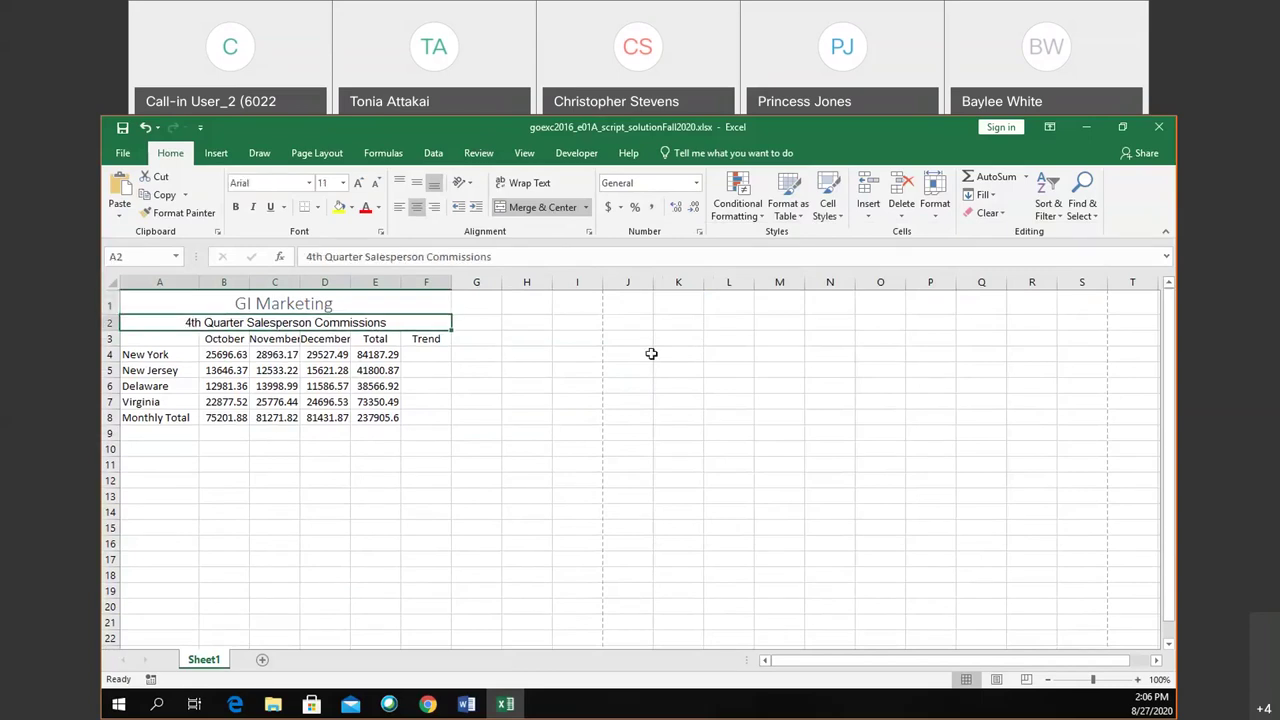
pyautogui.click(829, 215)
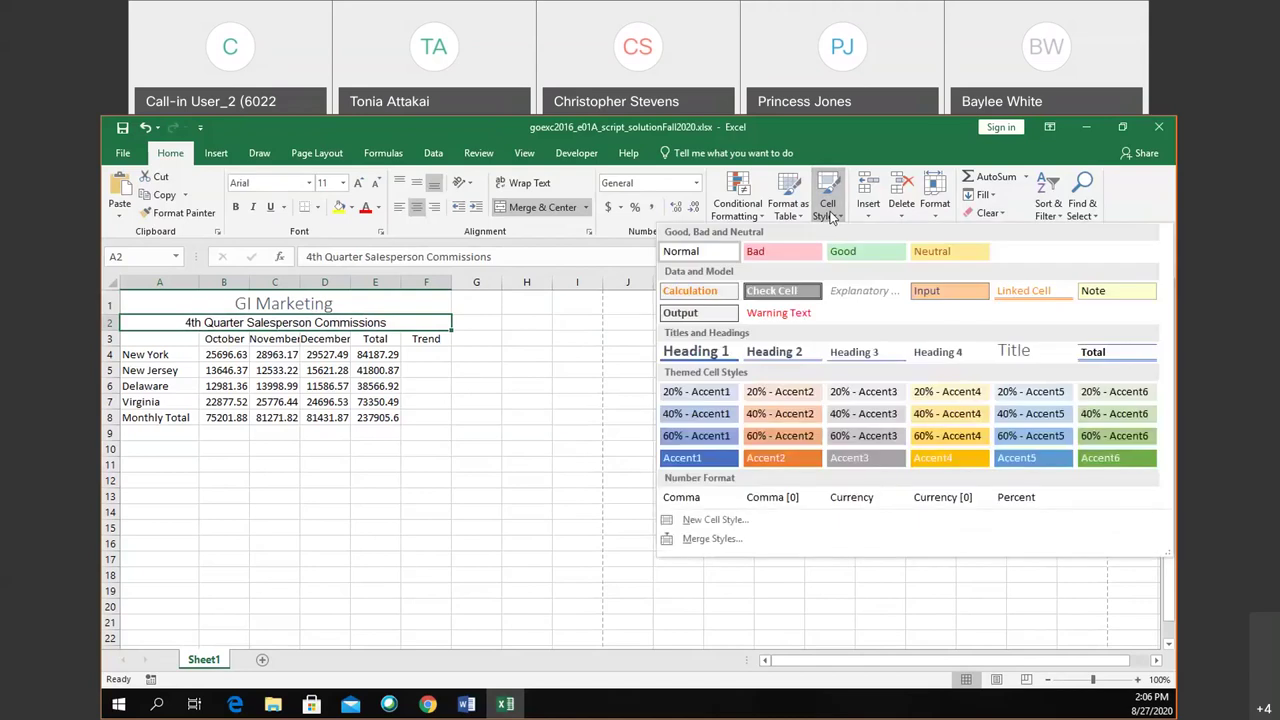
pyautogui.click(697, 361)
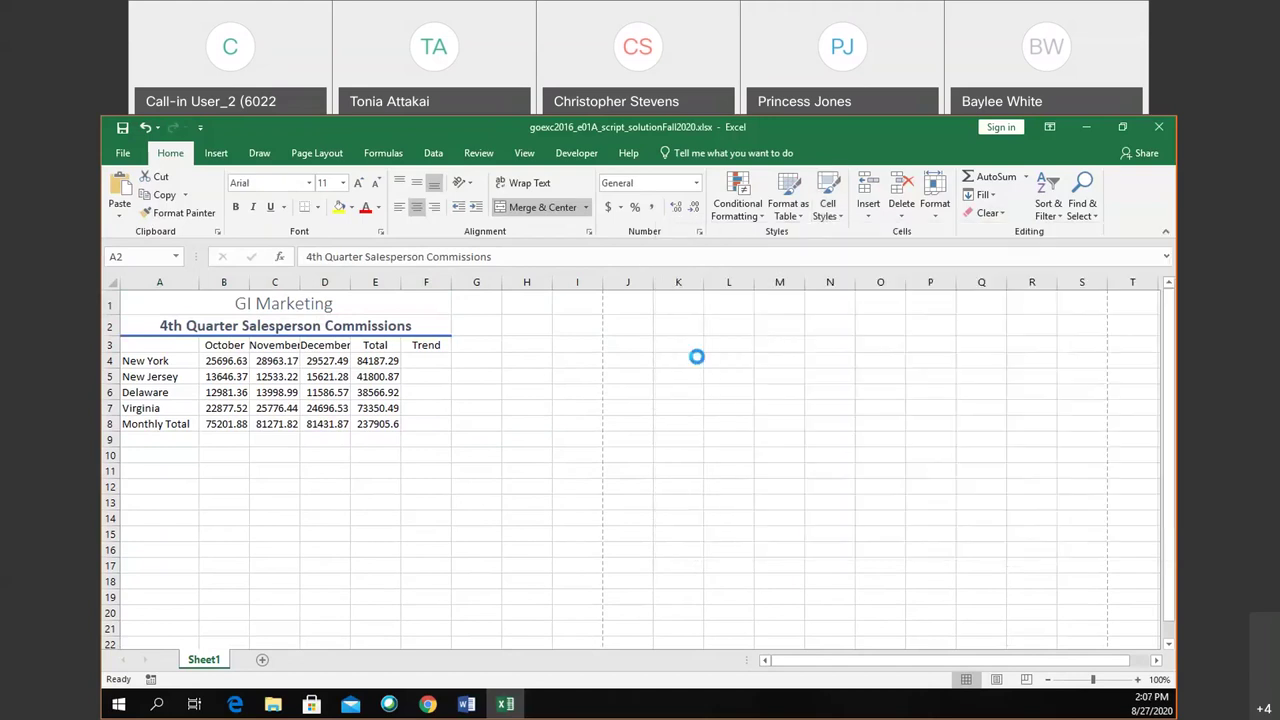
pyautogui.click(492, 327)
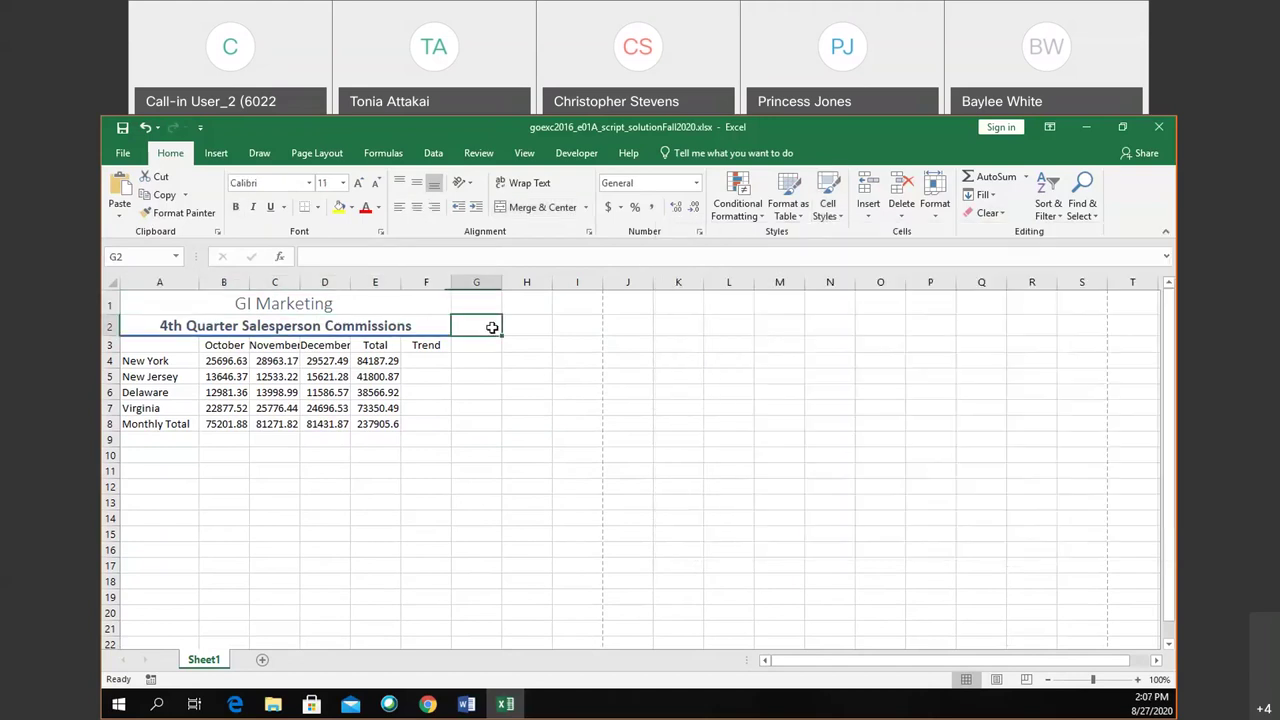
pyautogui.click(411, 307)
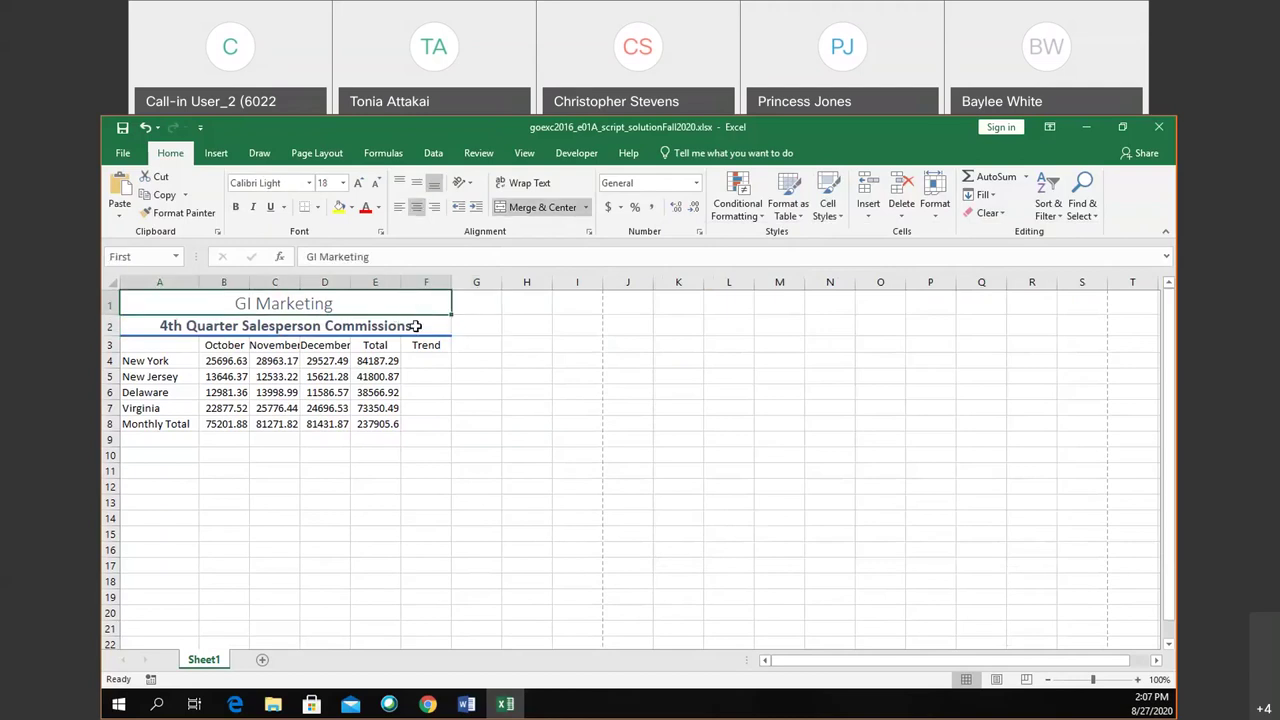
pyautogui.click(415, 327)
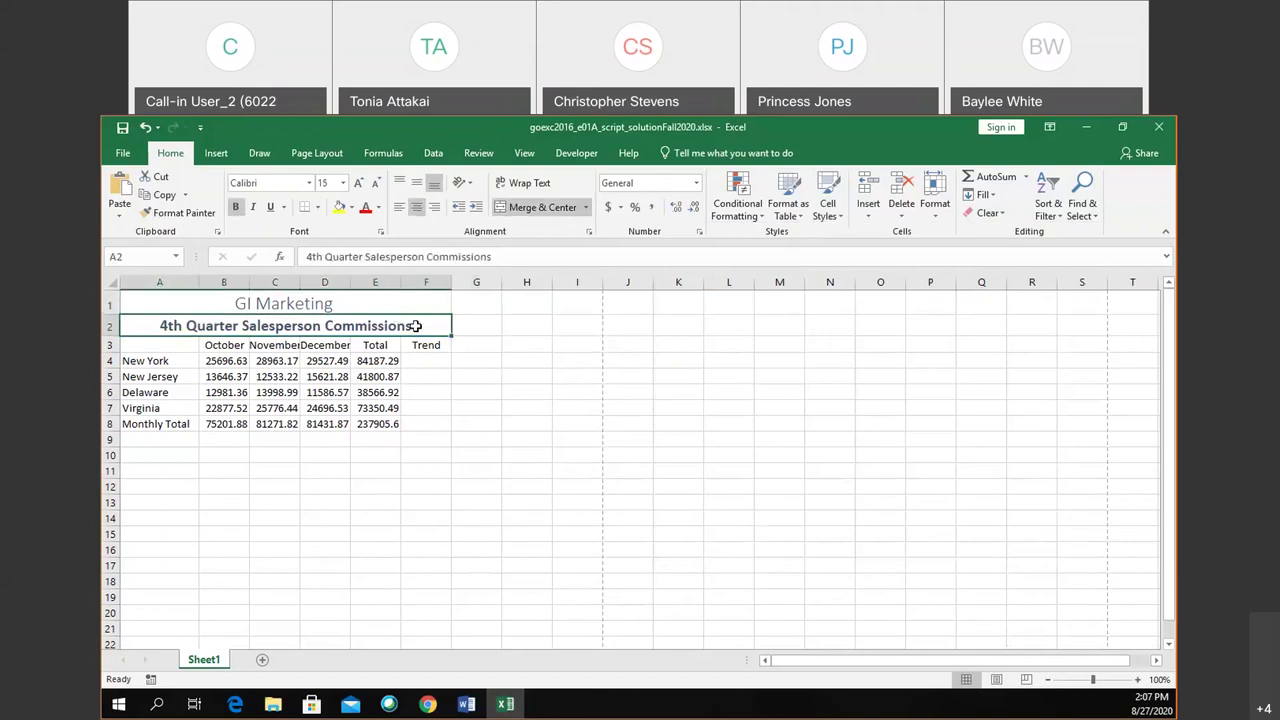
pyautogui.click(526, 324)
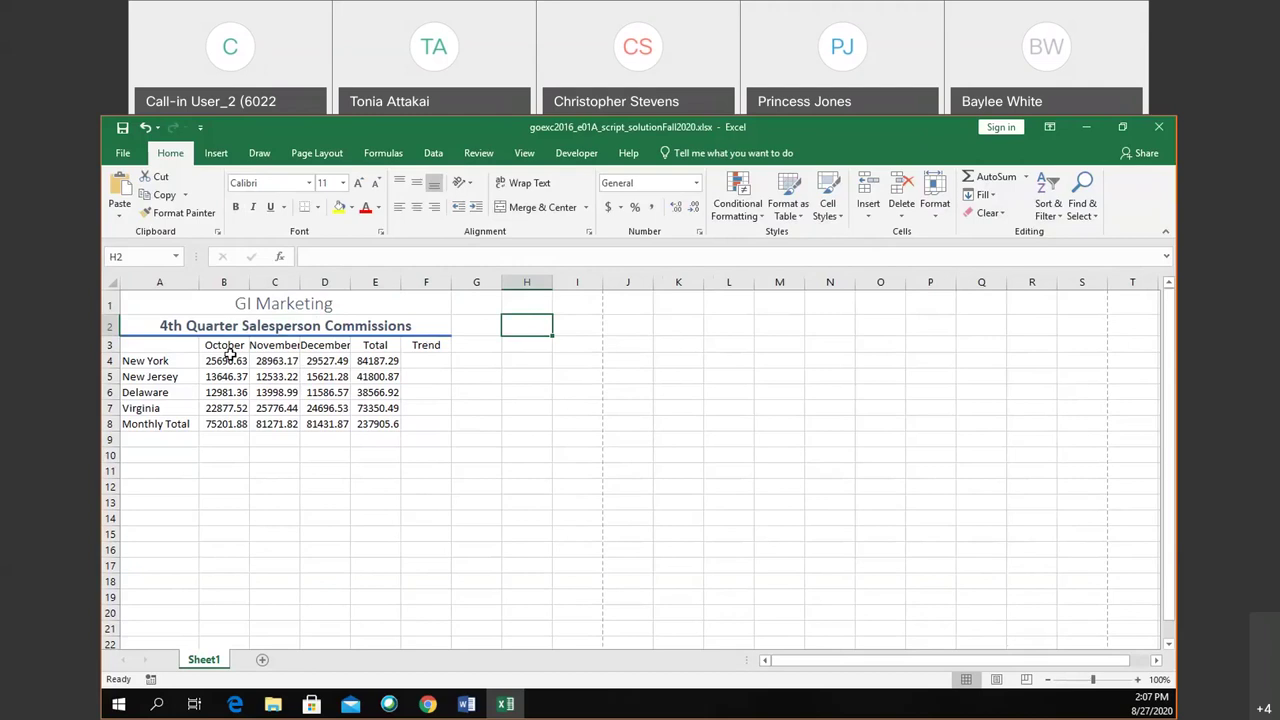
# Apply the Heading 4 cell style to the column headings B3:F3 and the row labels A4:A8
pyautogui.moveTo(220, 345); pyautogui.dragTo(427, 347)
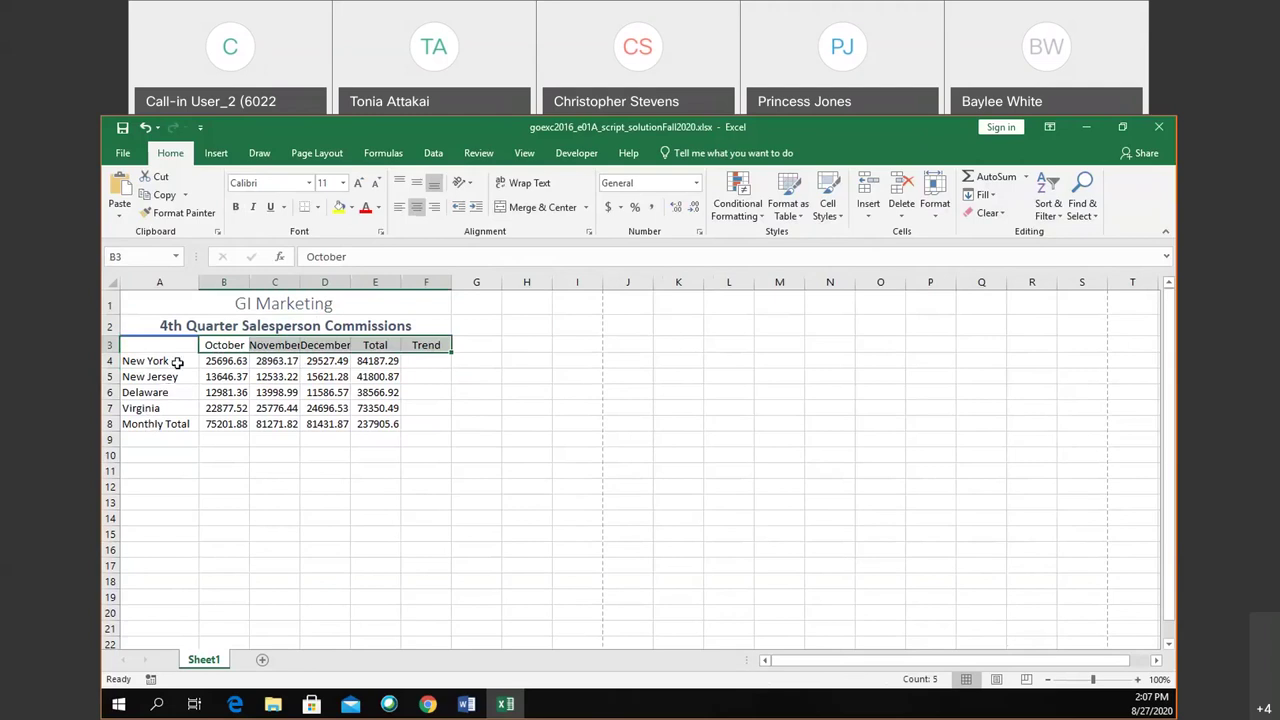
pyautogui.moveTo(177, 362); pyautogui.dragTo(177, 421)
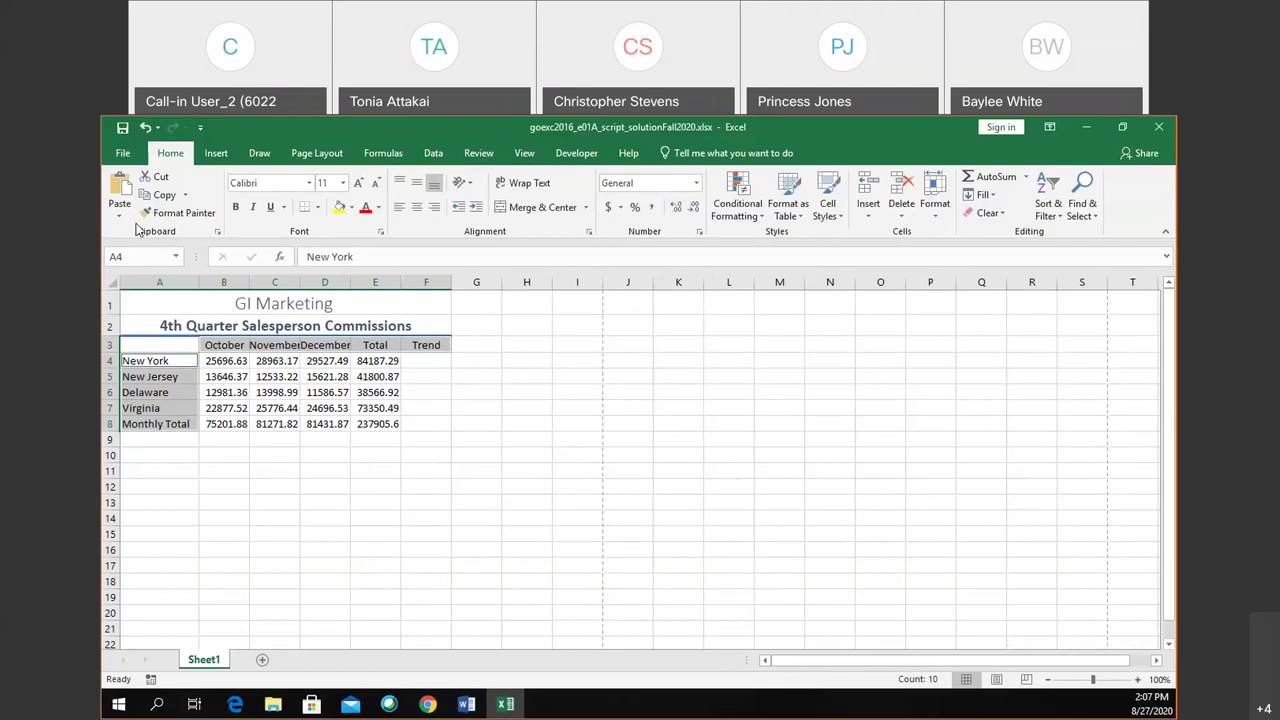
pyautogui.click(142, 263)
pyautogui.write('B3:f3,a4:a8')
pyautogui.press('Escape')
pyautogui.click(825, 210)
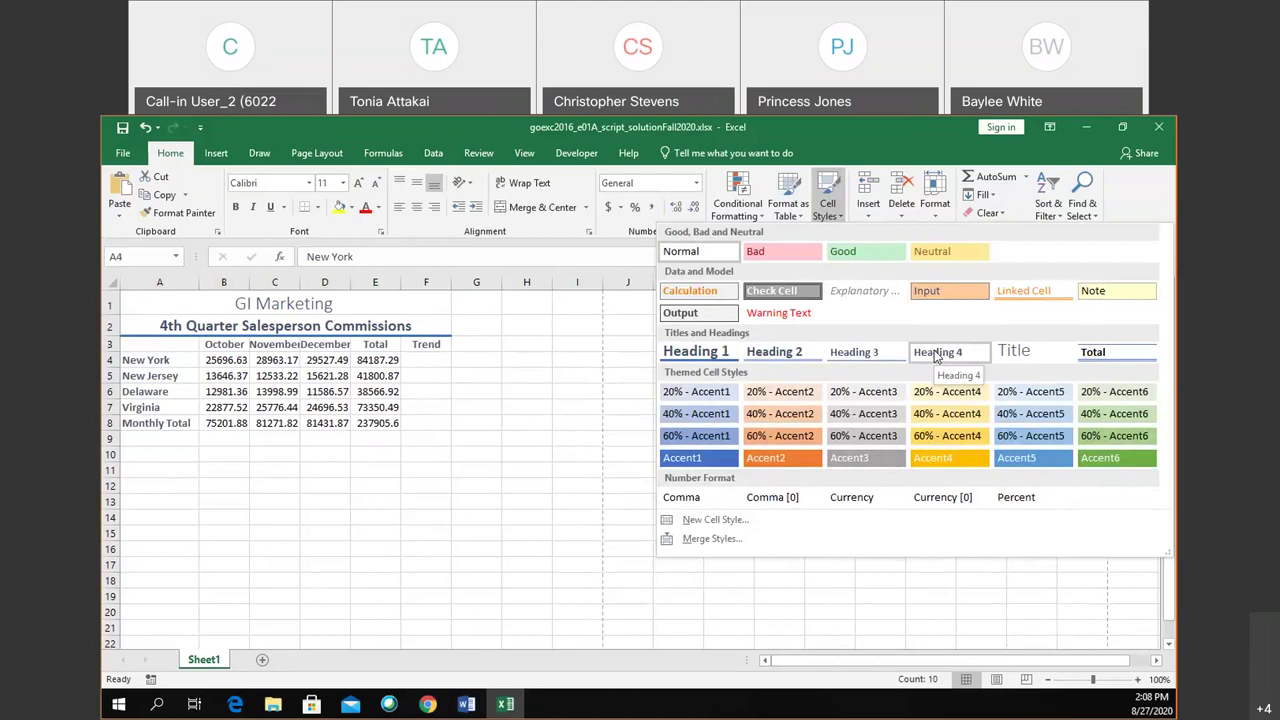
pyautogui.click(938, 357)
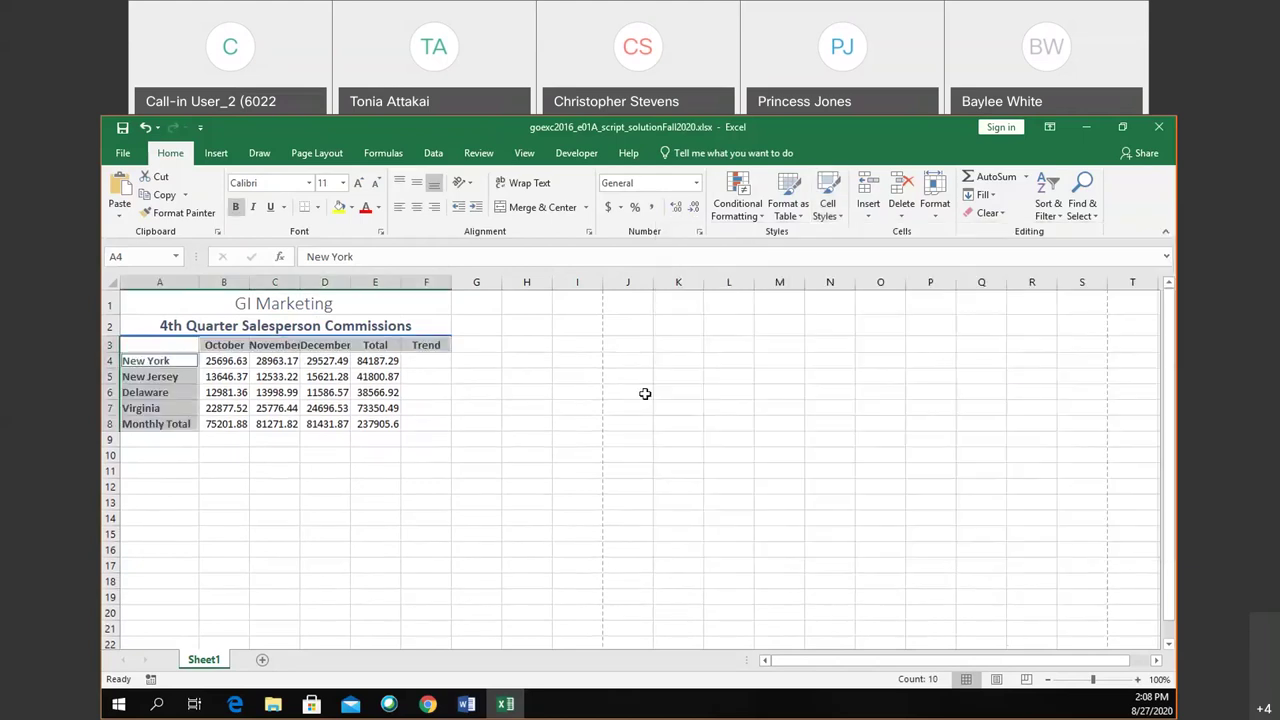
pyautogui.click(440, 392)
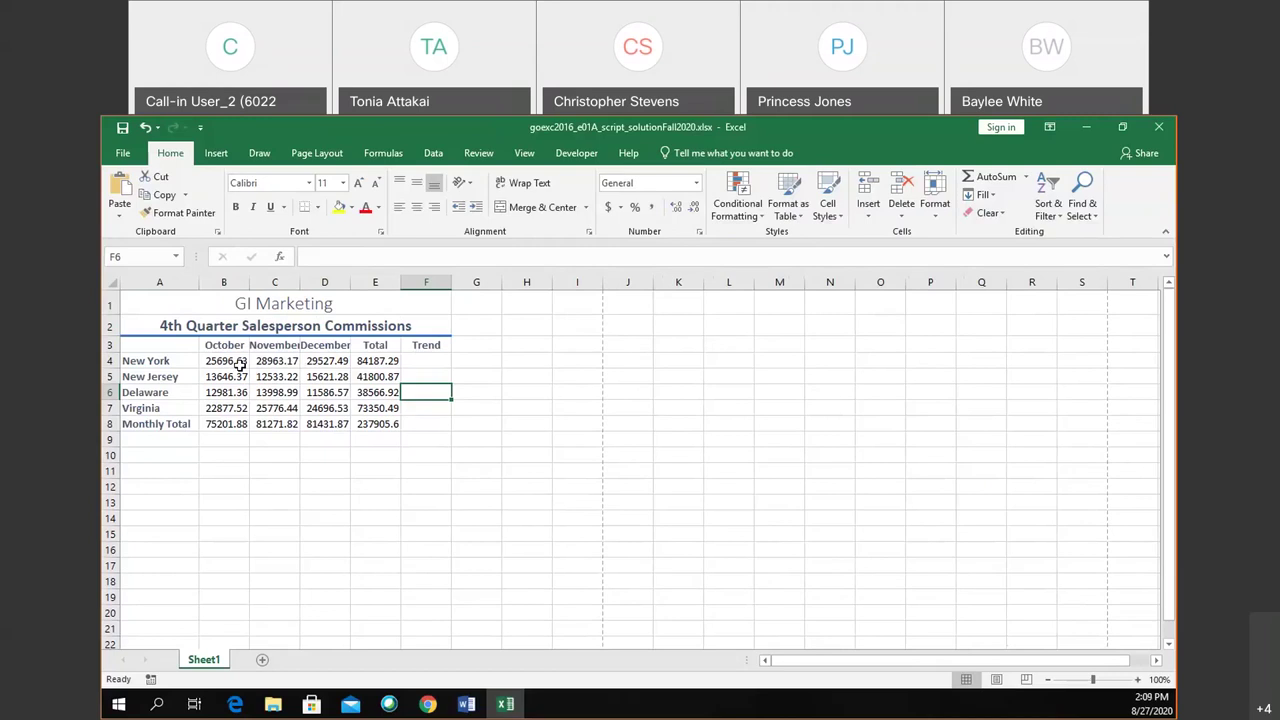
# Apply the Accounting Number Format to the New York row B4:E4 and the Monthly Total row B8:E8
pyautogui.moveTo(240, 366); pyautogui.dragTo(363, 363)
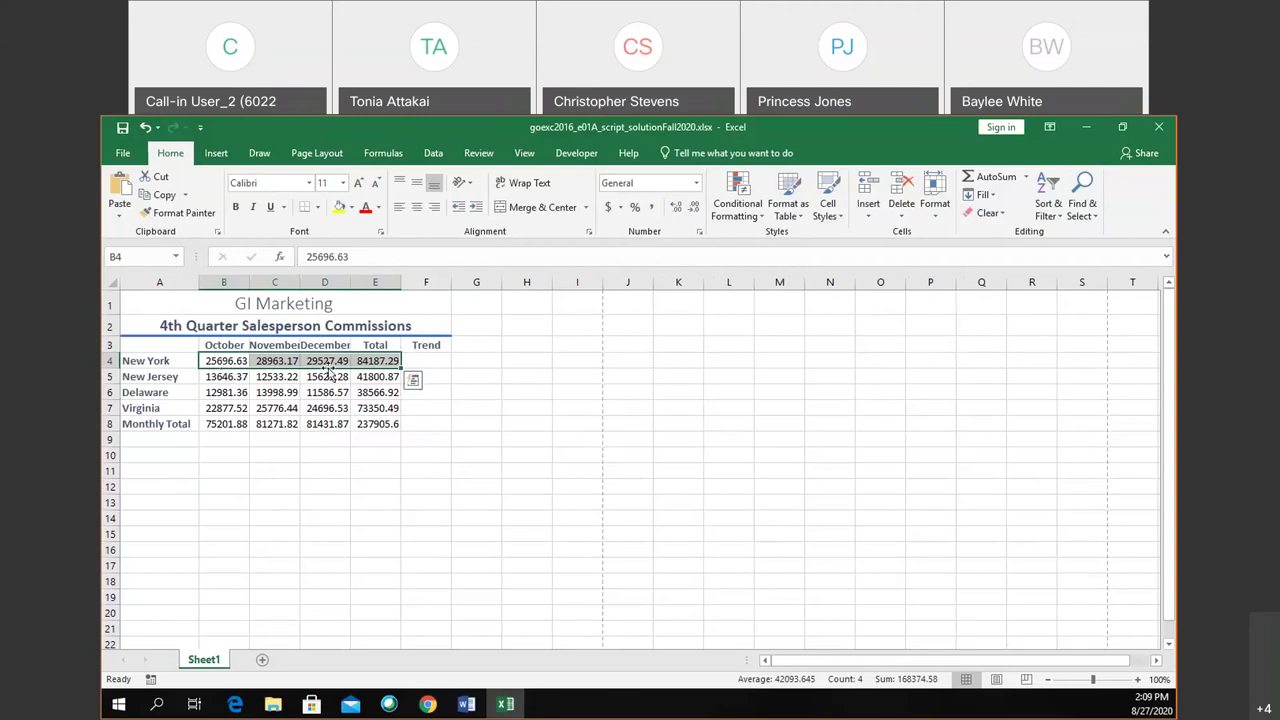
pyautogui.moveTo(241, 425); pyautogui.dragTo(373, 424)
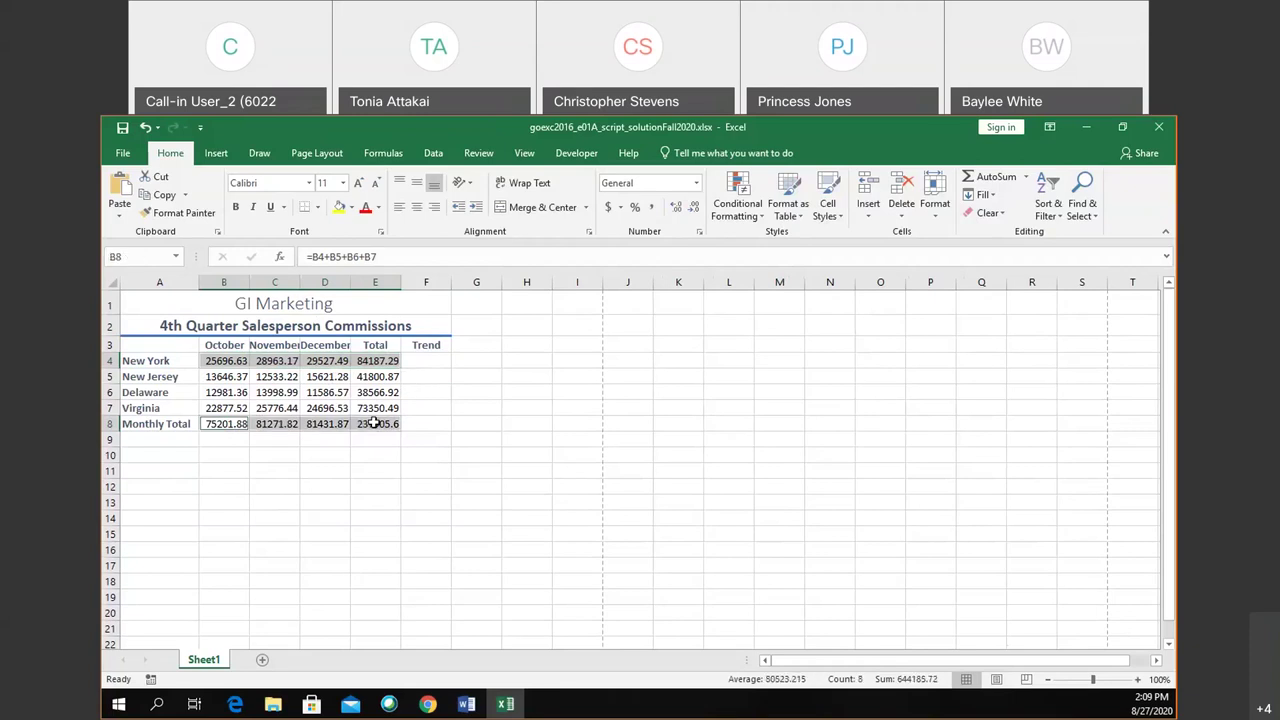
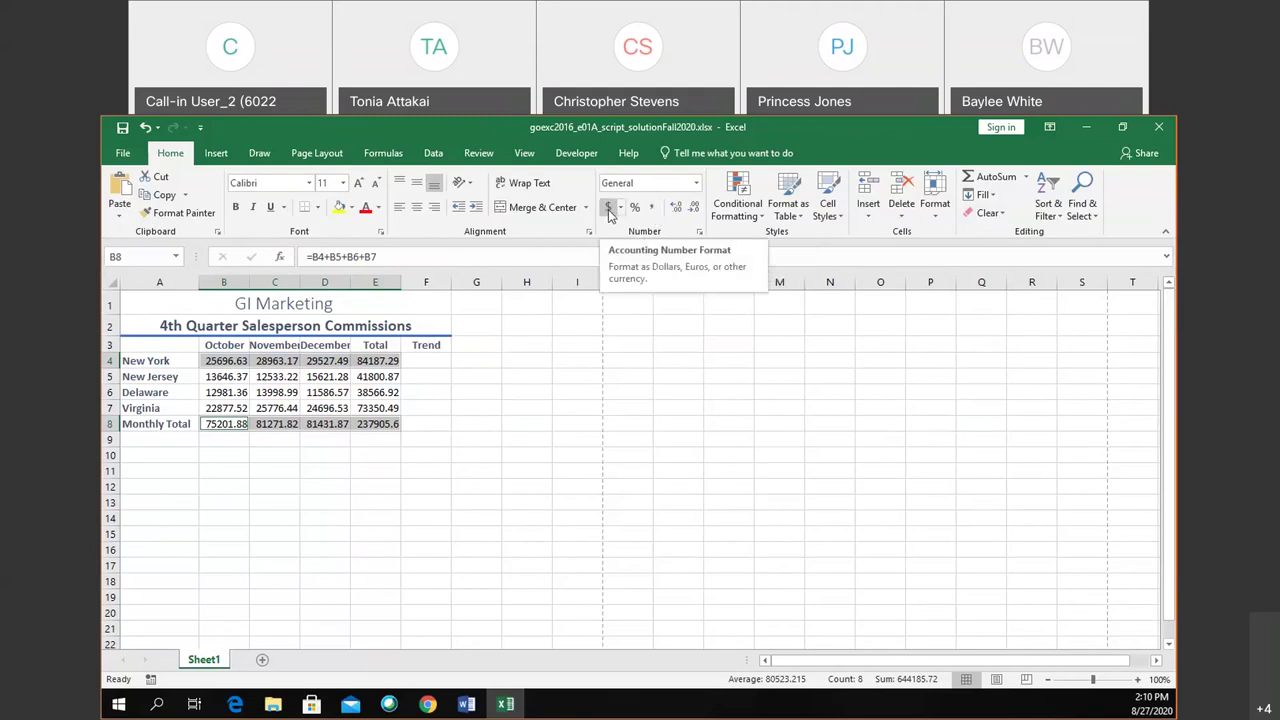
pyautogui.click(609, 214)
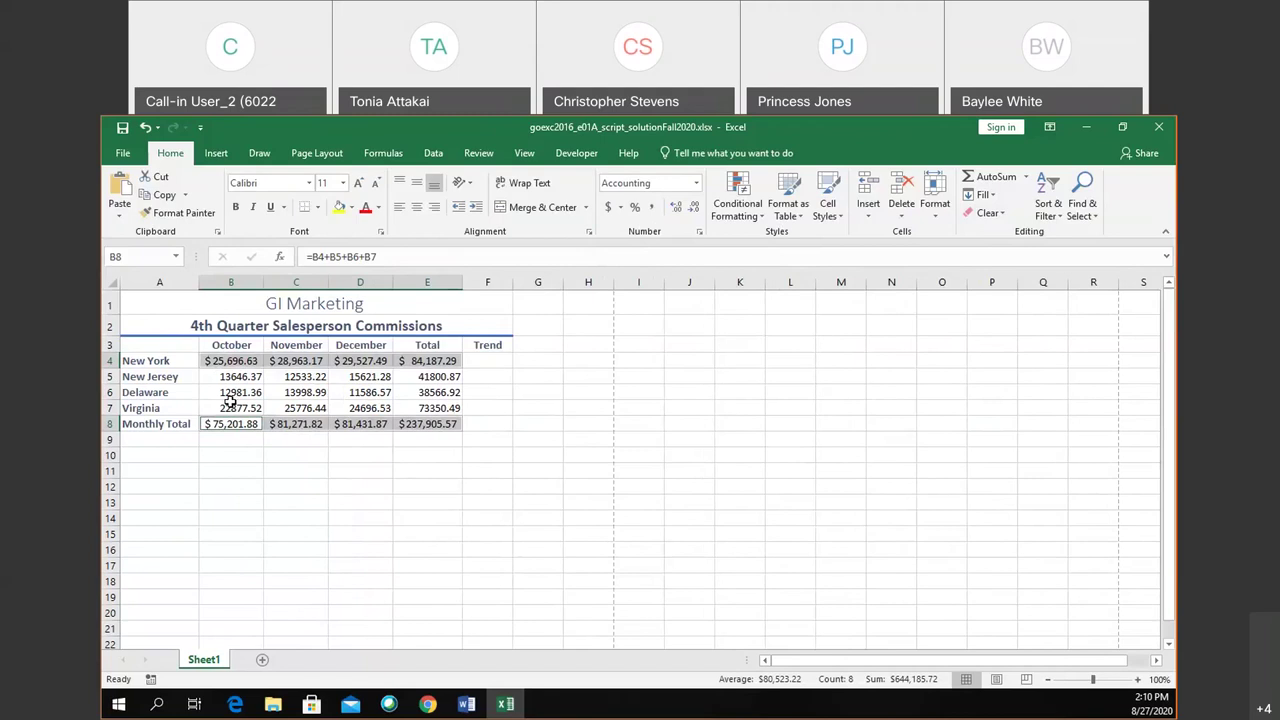
# Compare the number formats of October cells B4 and B5 and view the available number format choices
pyautogui.click(229, 406)
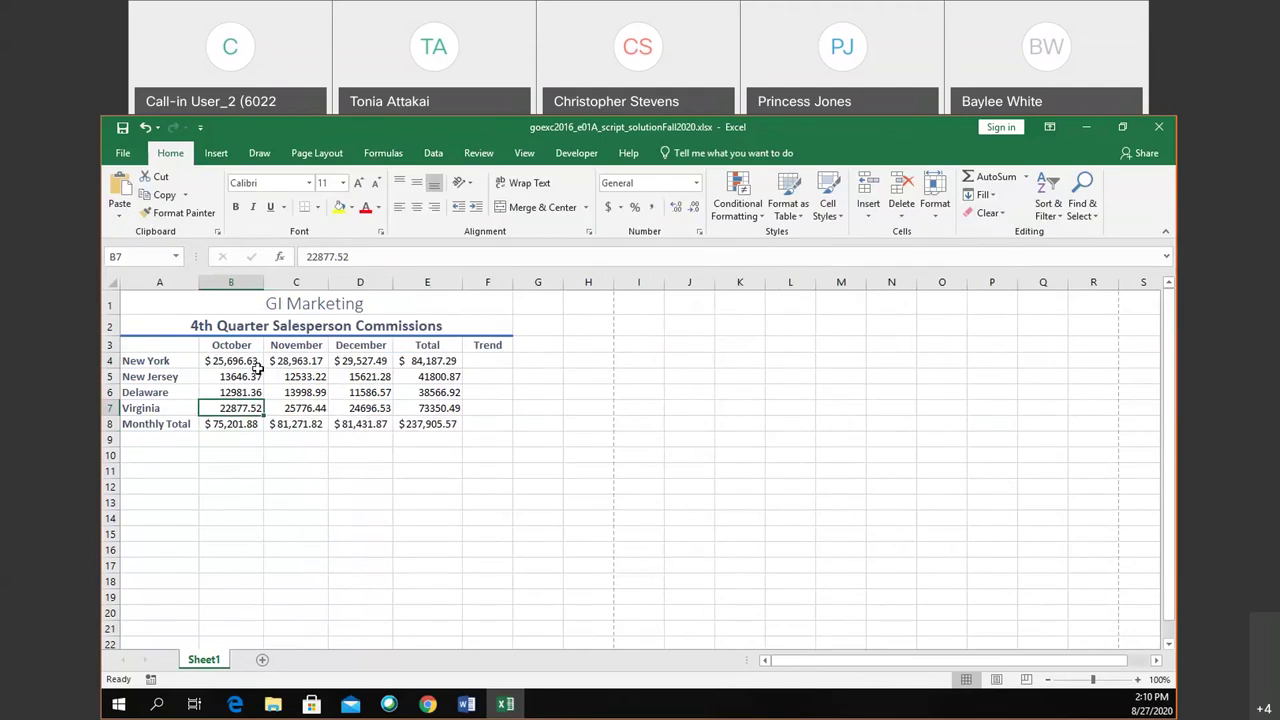
pyautogui.click(250, 364)
pyautogui.click(256, 376)
pyautogui.click(254, 362)
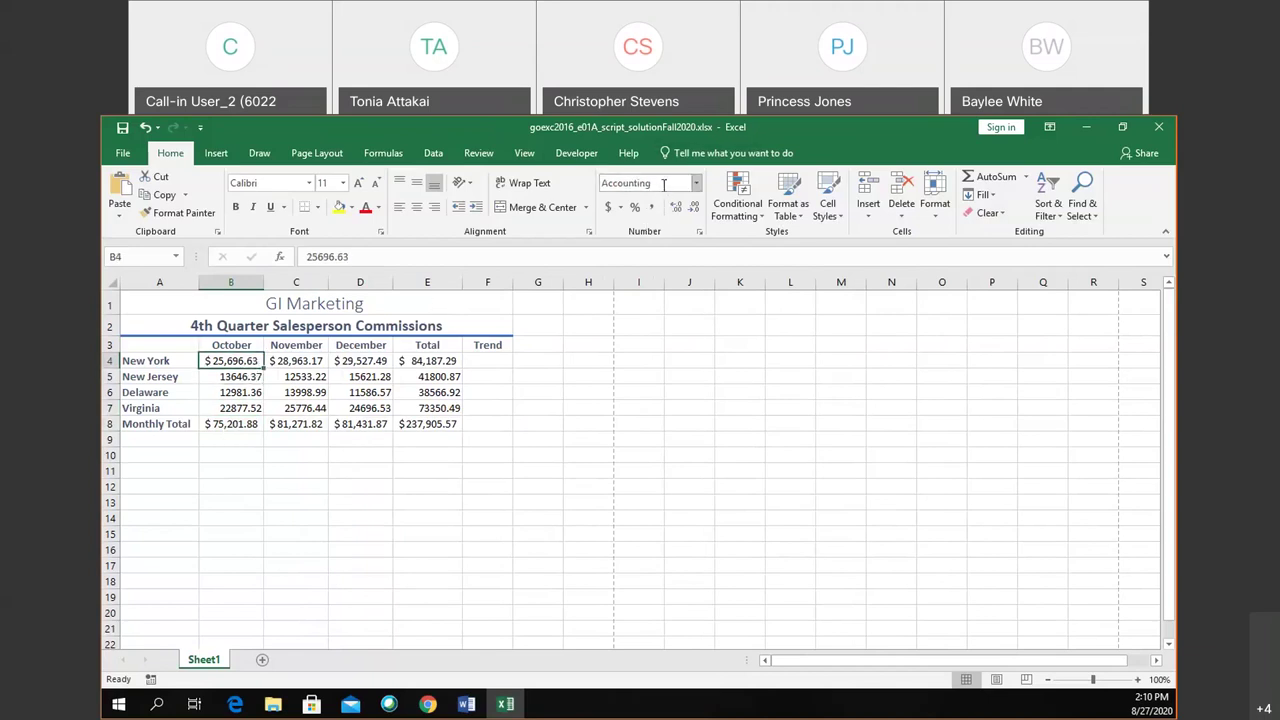
pyautogui.click(245, 376)
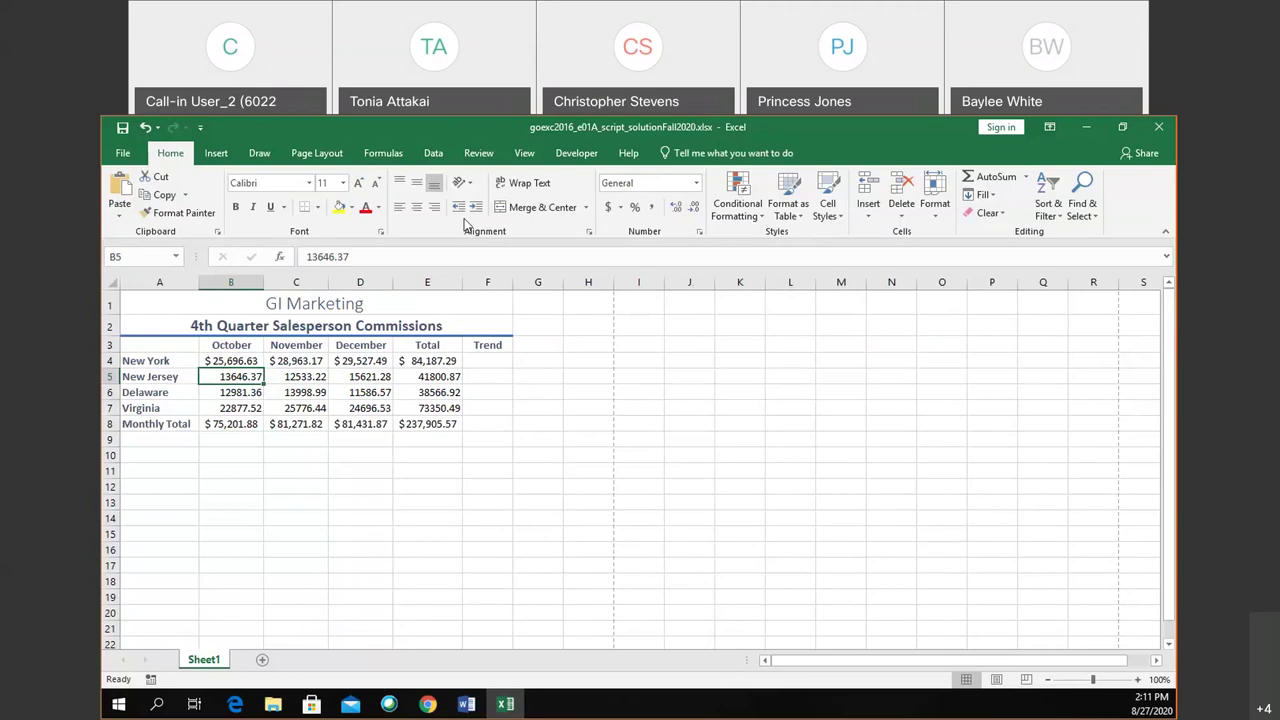
pyautogui.click(697, 183)
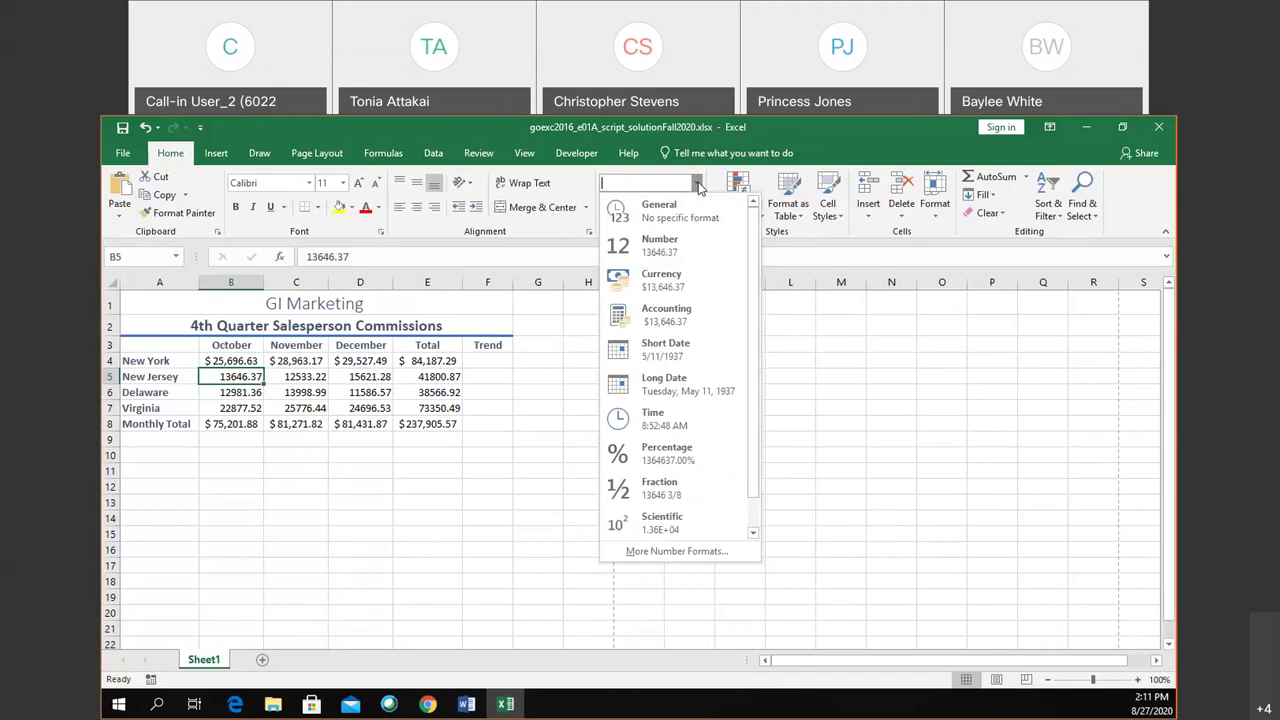
pyautogui.click(697, 183)
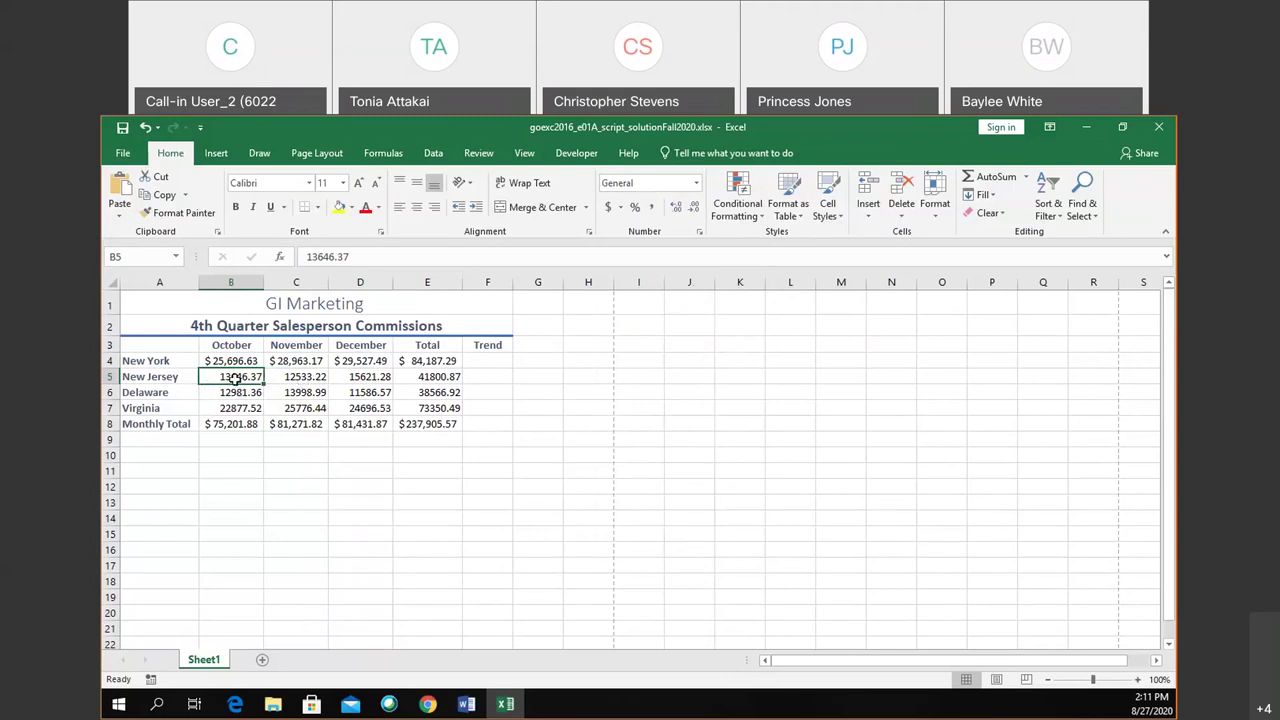
# Apply the Comma Style to the New Jersey, Delaware and Virginia amounts in B5:E7
pyautogui.moveTo(235, 381); pyautogui.dragTo(432, 410)
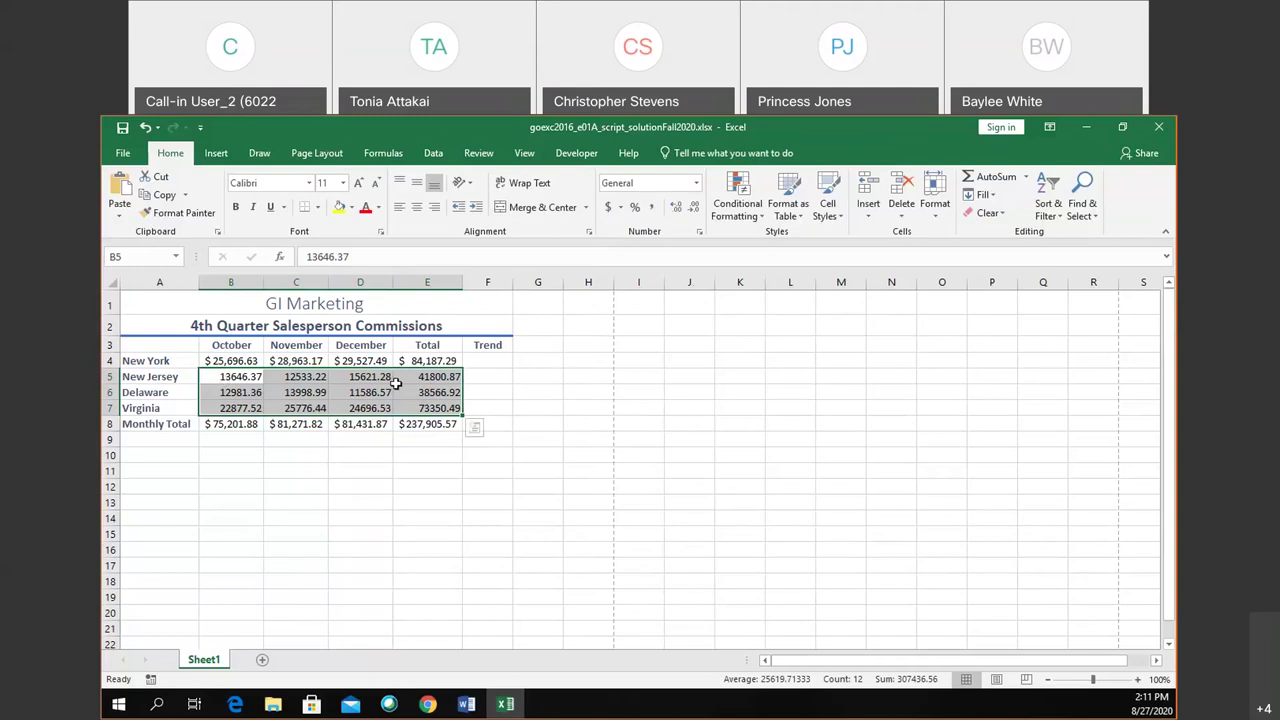
pyautogui.click(651, 207)
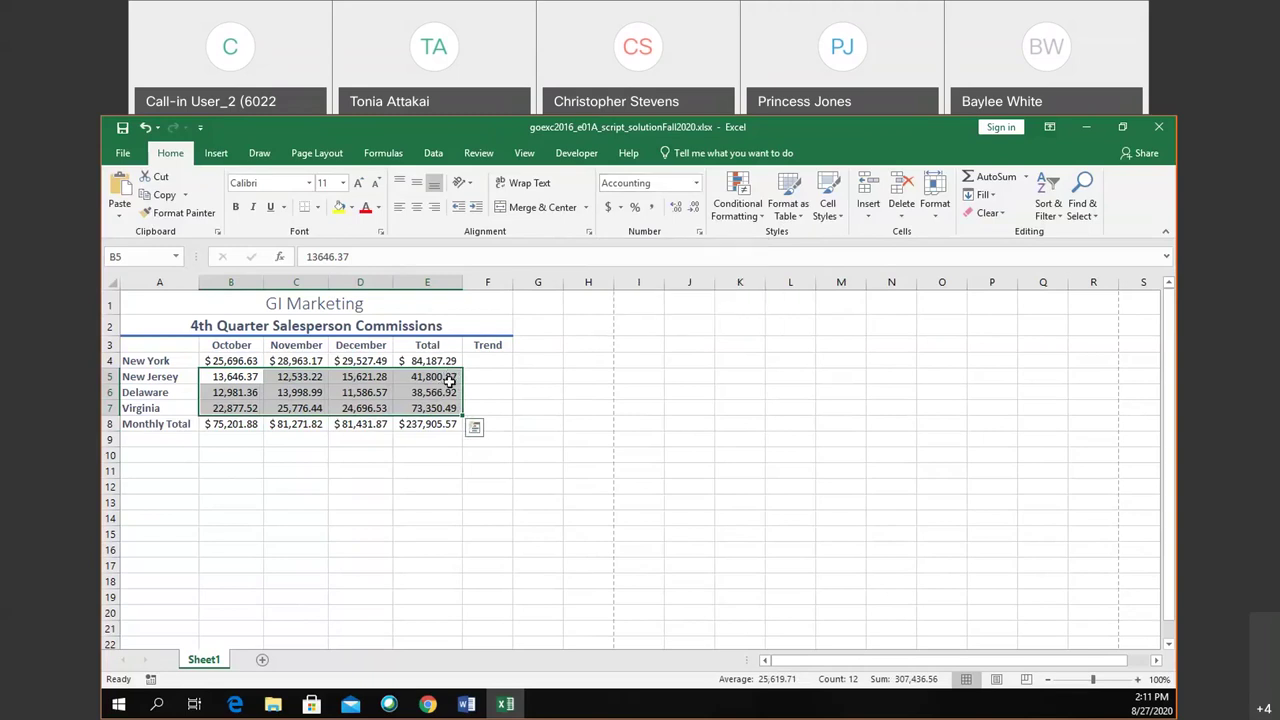
pyautogui.click(468, 378)
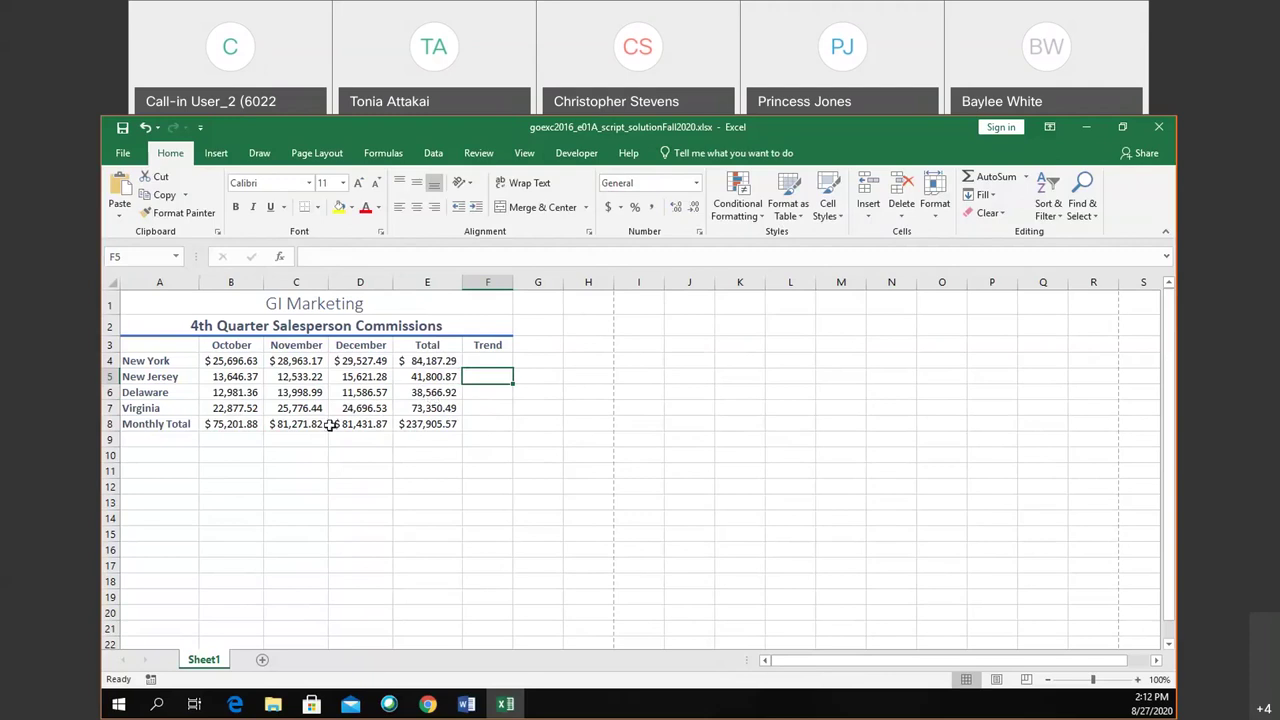
# Apply the Total cell style to the Monthly Total amounts in B8:E8
pyautogui.click(228, 438)
pyautogui.click(231, 424)
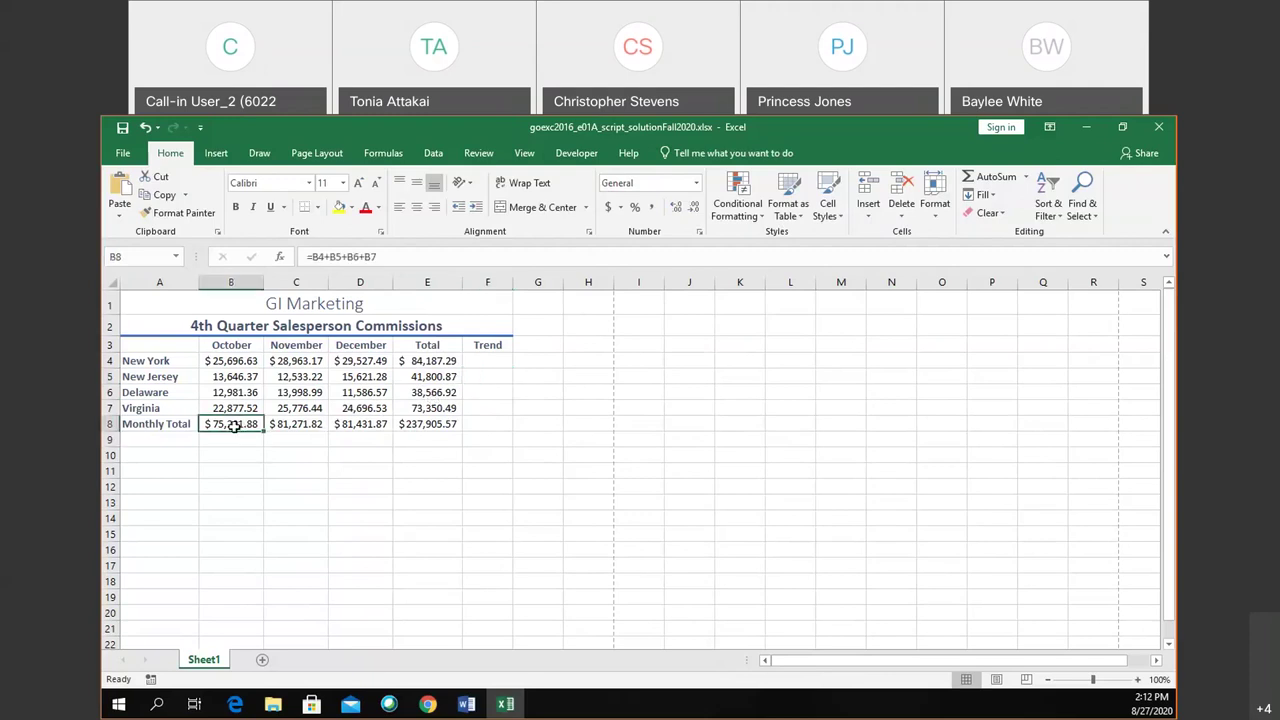
pyautogui.moveTo(263, 431); pyautogui.dragTo(430, 425)
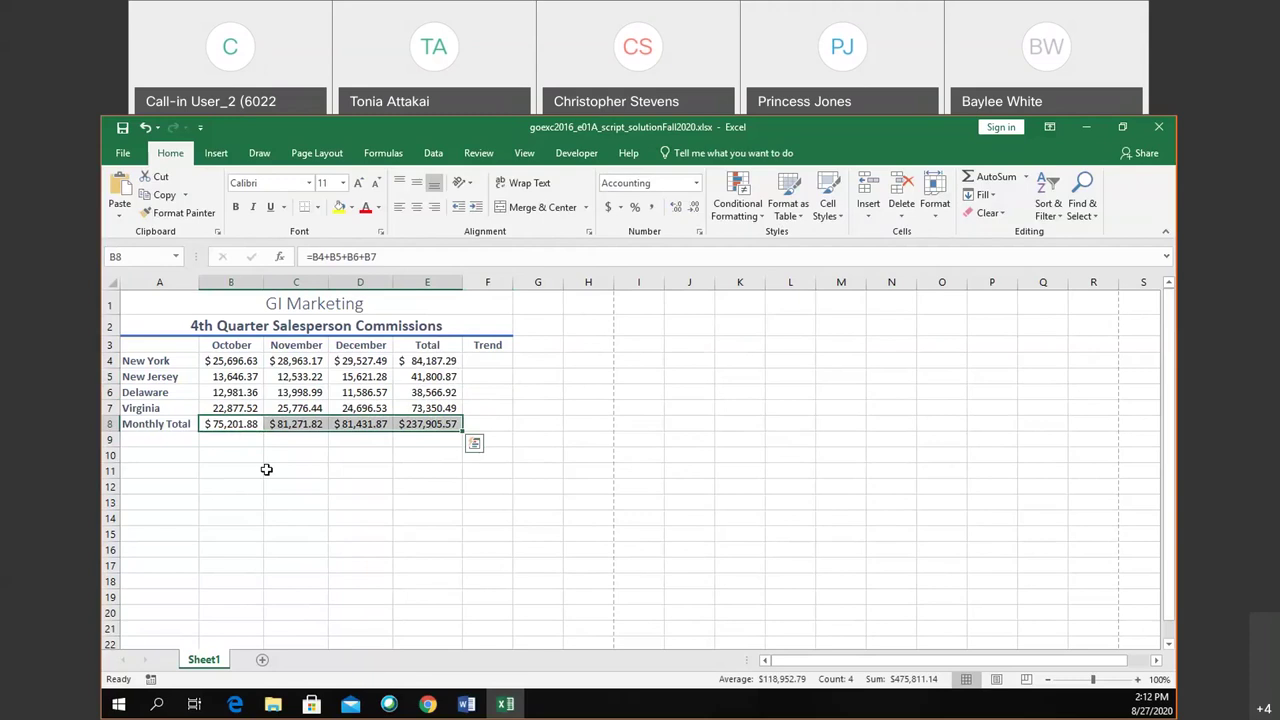
pyautogui.press('Left')
pyautogui.press('Right')
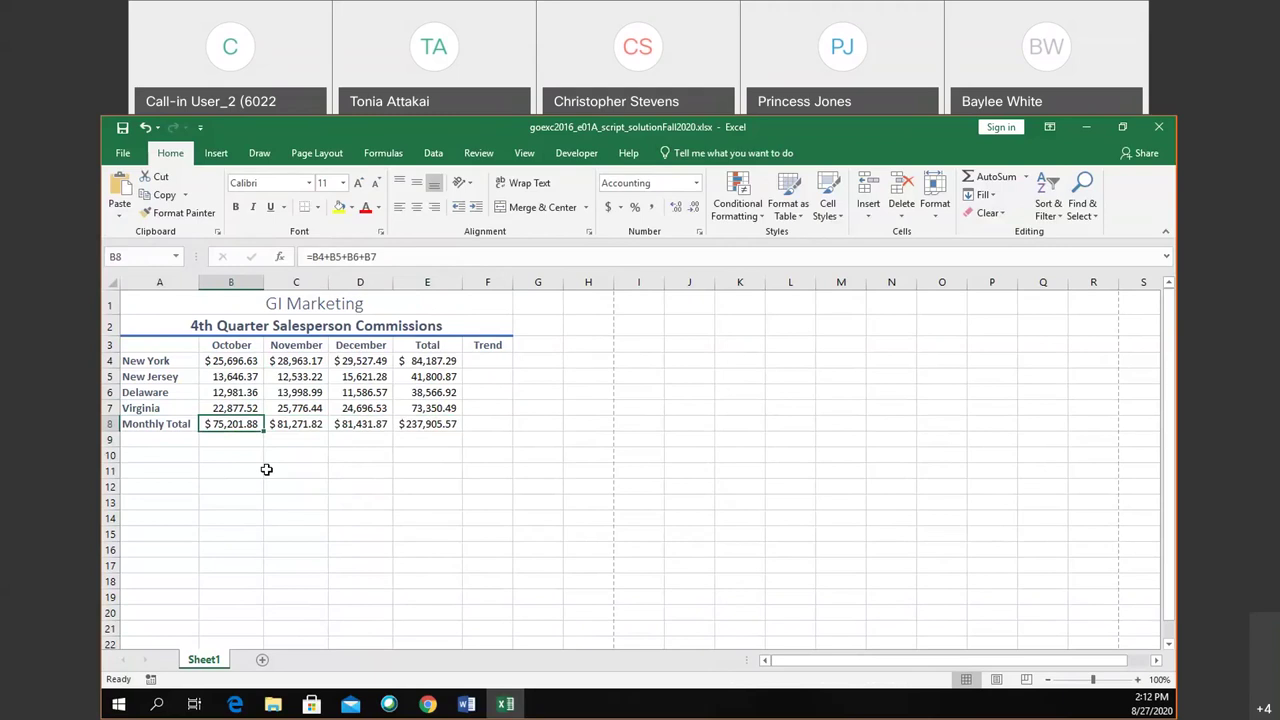
pyautogui.hotkey('shift', 'Right')
pyautogui.hotkey('shift', 'Right')
pyautogui.hotkey('shift', 'Right')
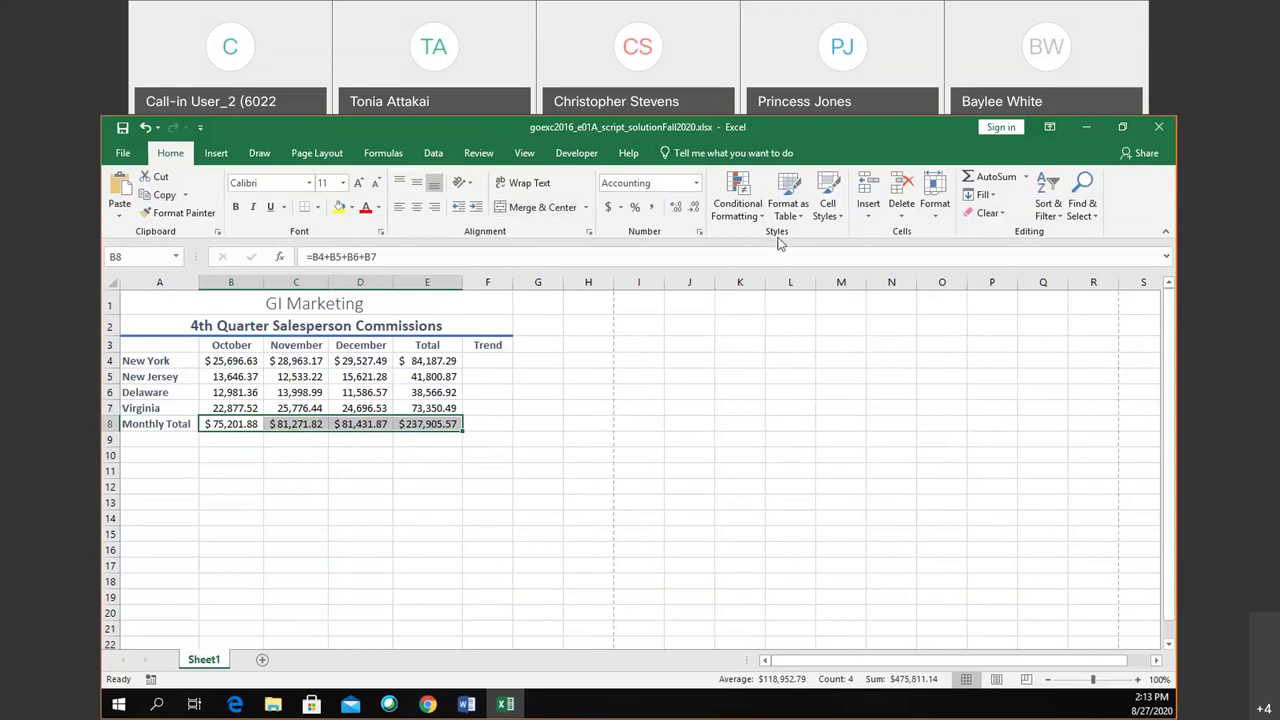
pyautogui.click(828, 205)
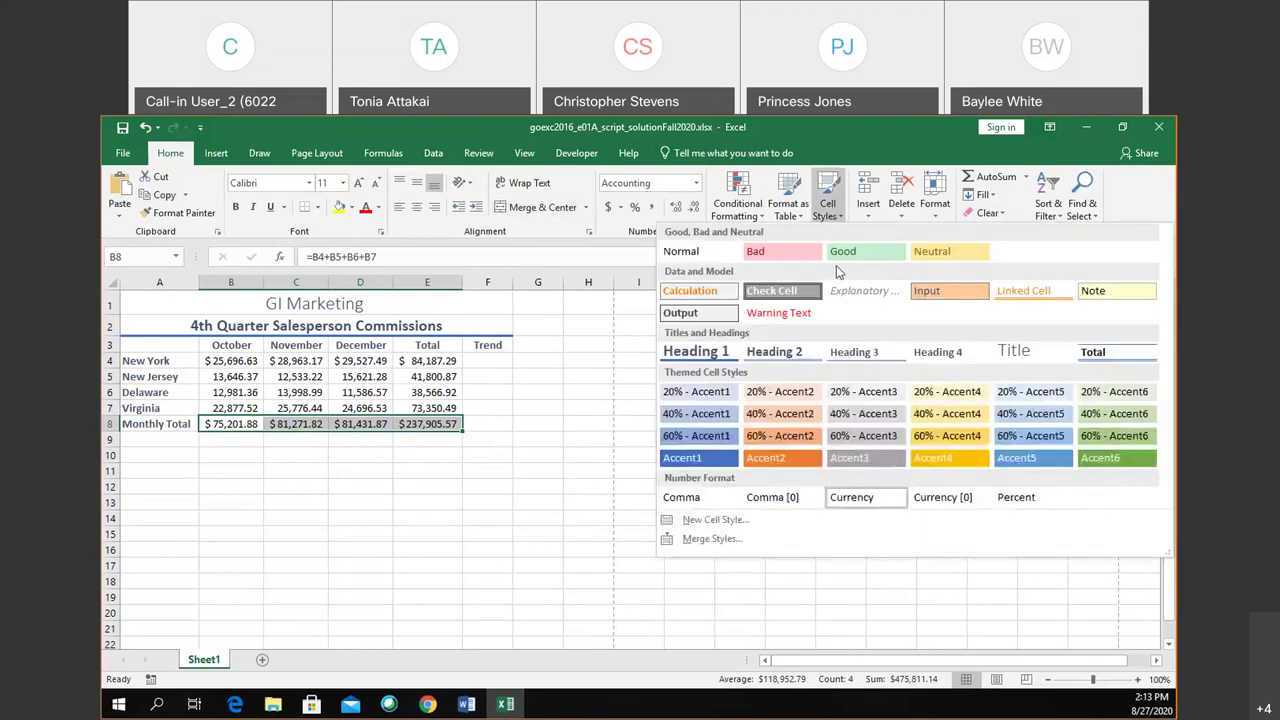
pyautogui.click(1100, 357)
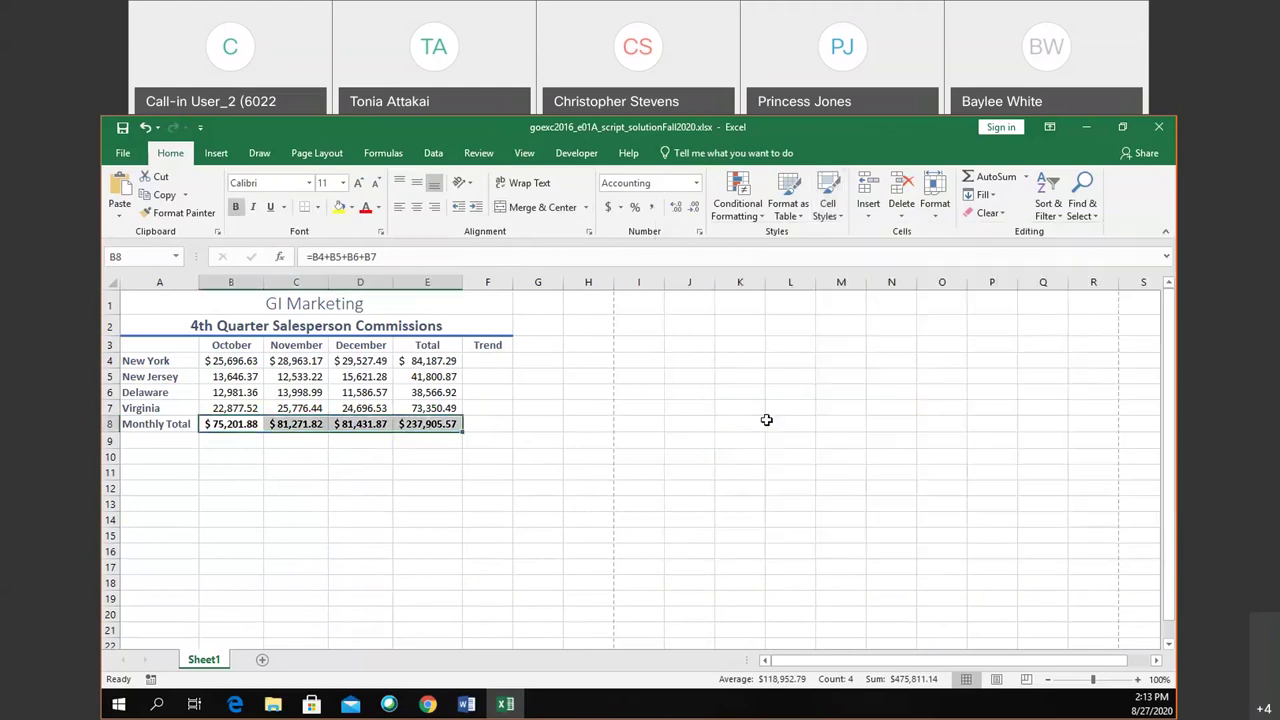
pyautogui.click(508, 423)
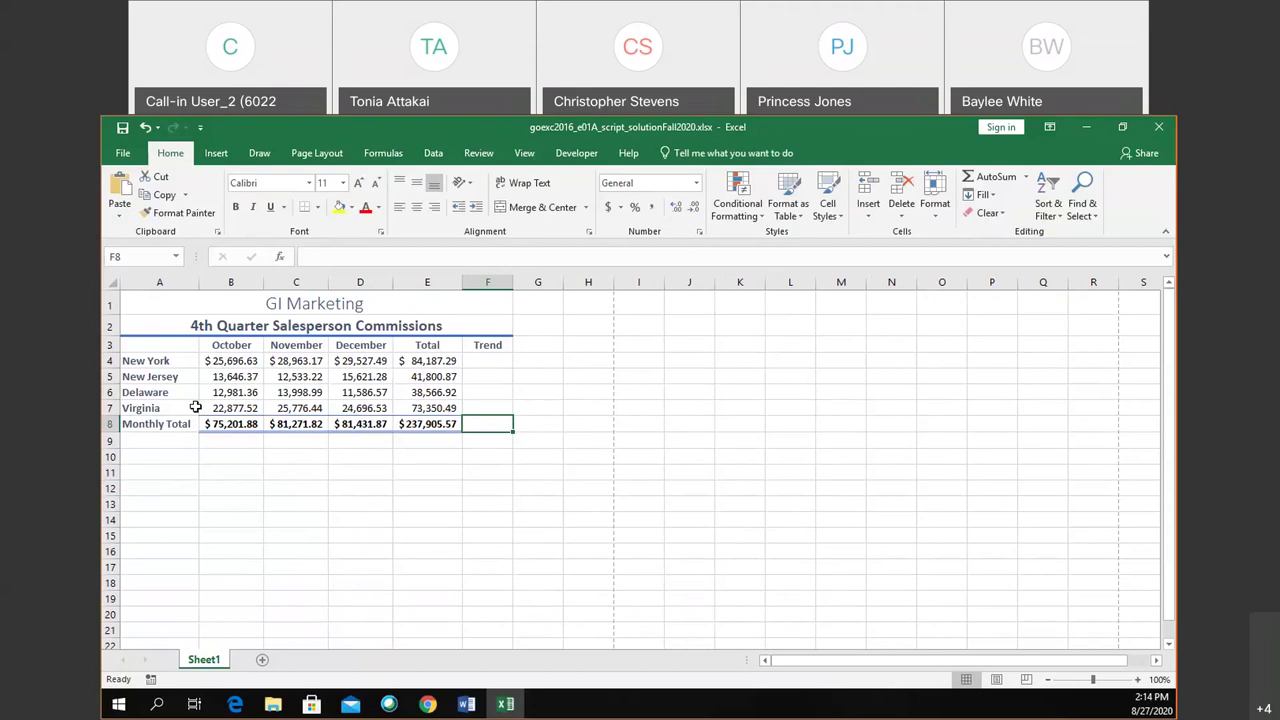
# Change the workbook theme to Ion Boardroom and review the theme gallery without choosing another theme
pyautogui.click(318, 155)
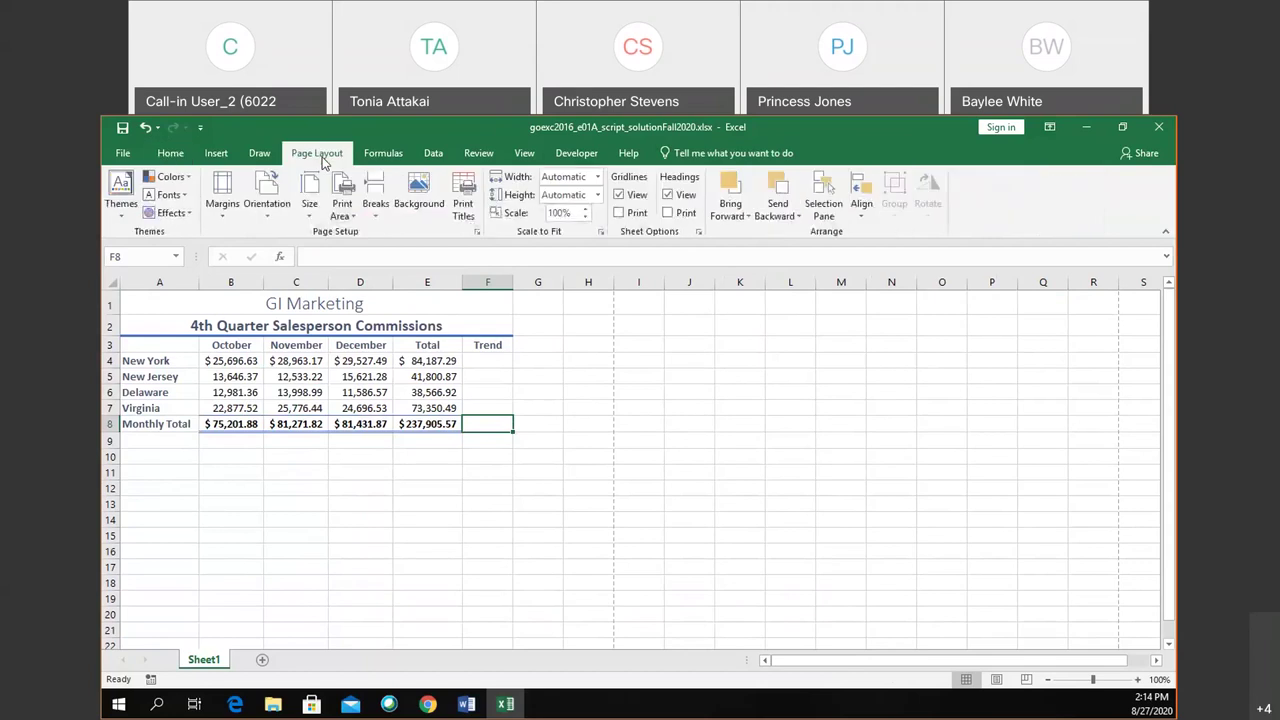
pyautogui.click(118, 211)
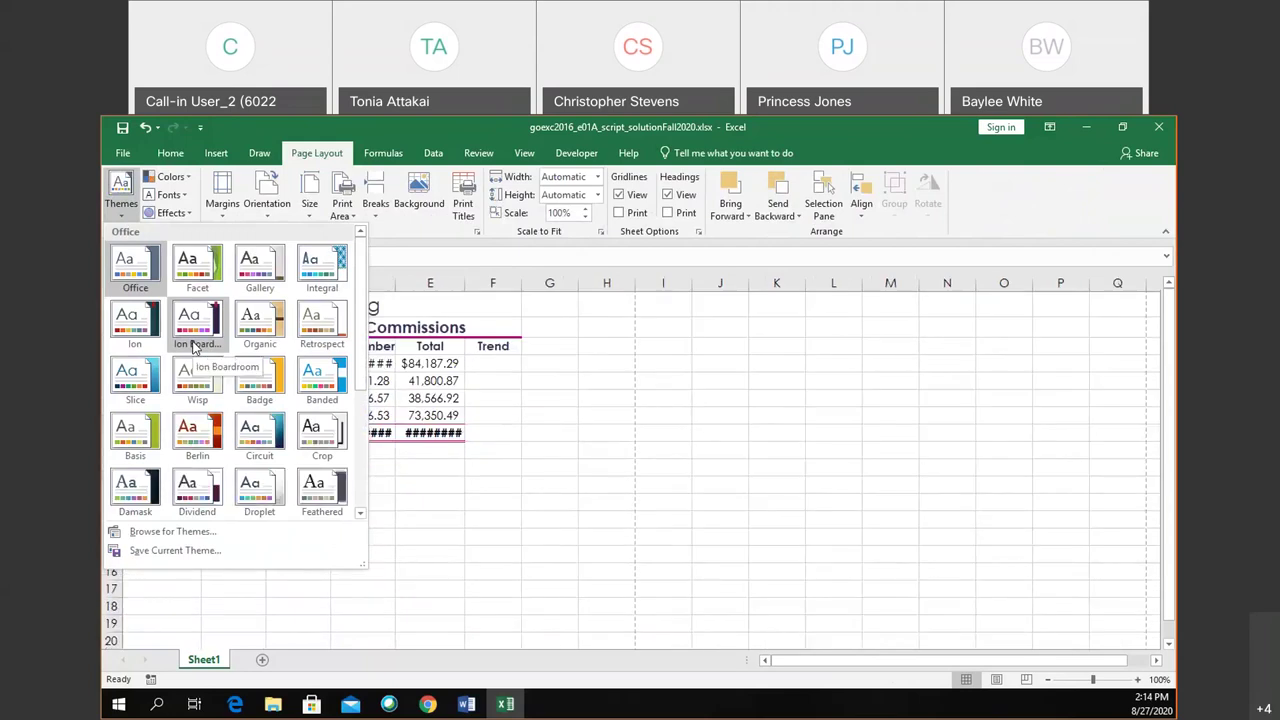
pyautogui.click(194, 340)
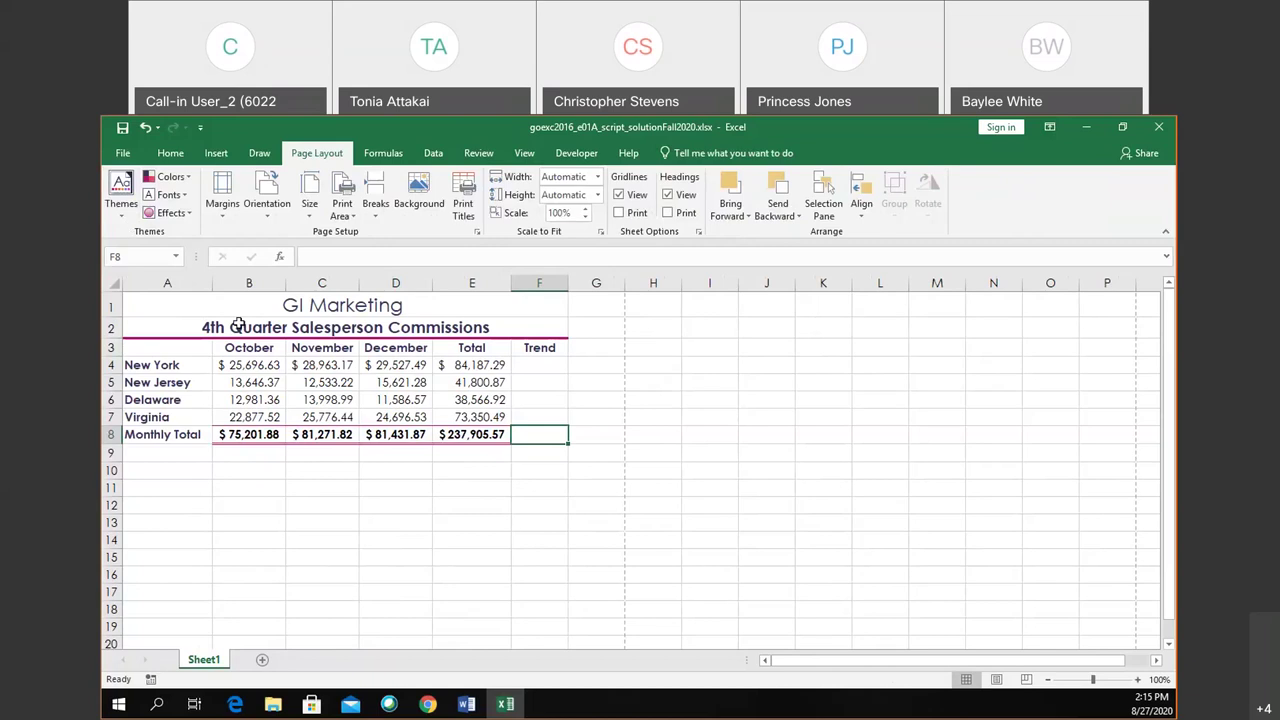
pyautogui.click(121, 205)
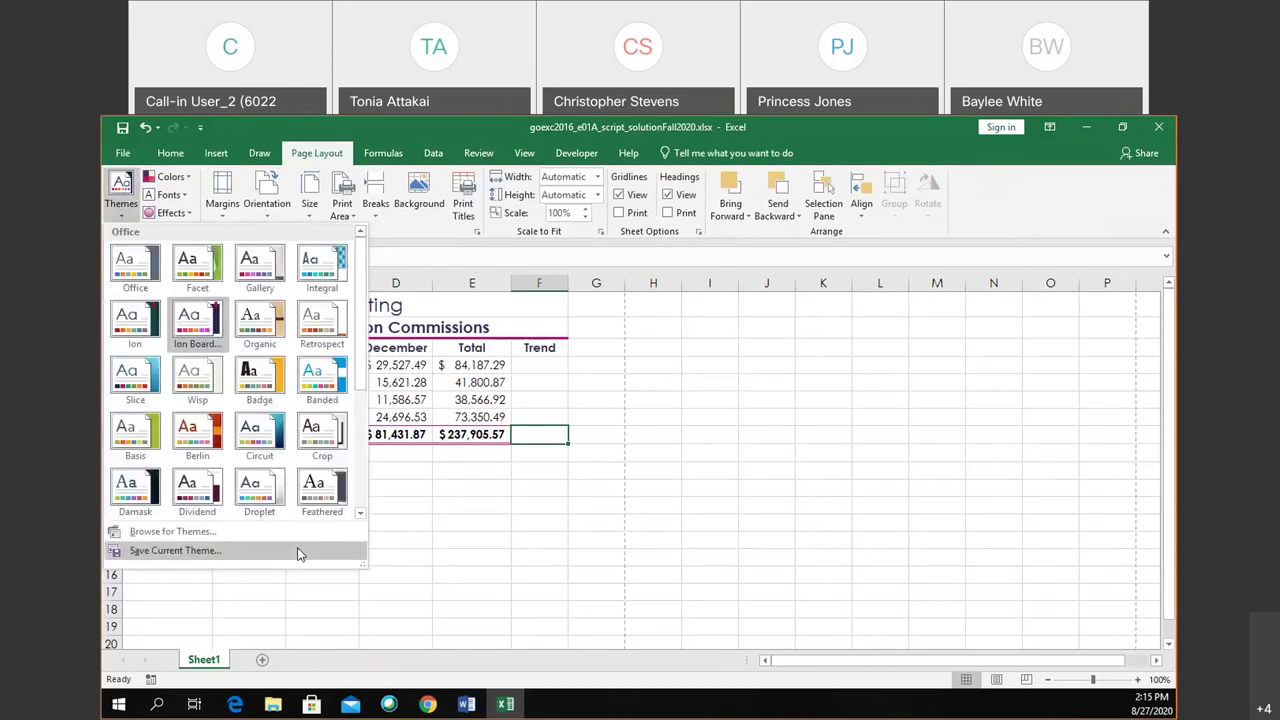
pyautogui.click(446, 478)
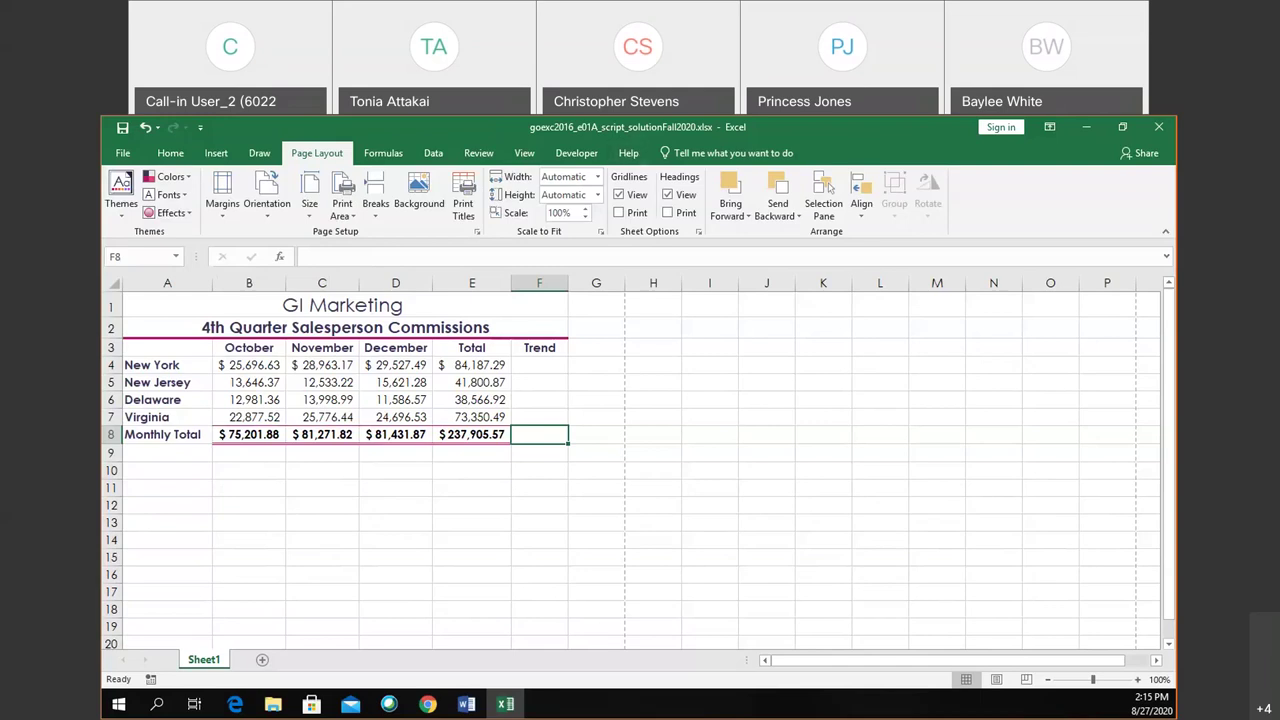
pyautogui.click(812, 120)
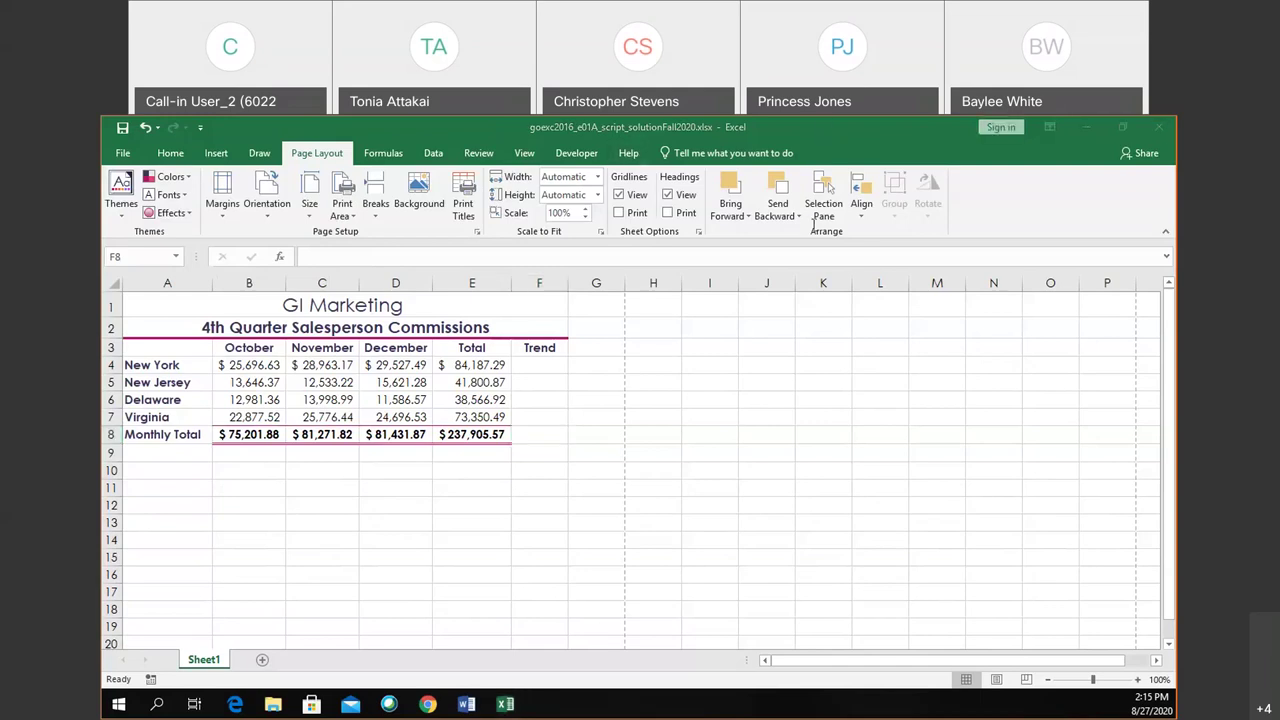